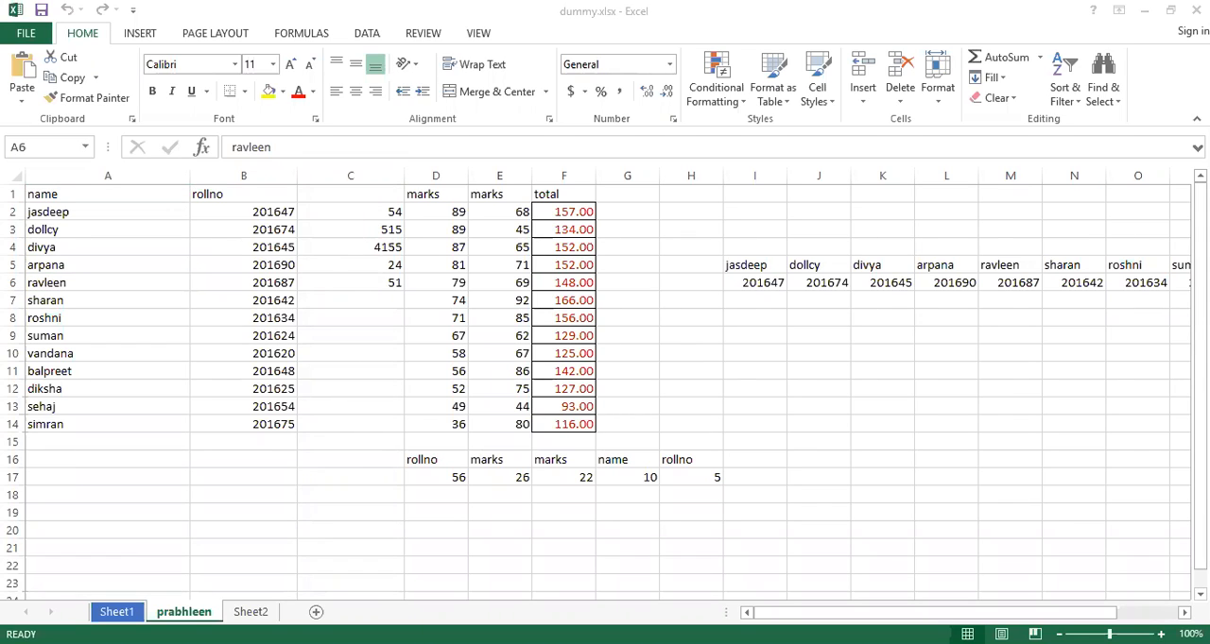
pyautogui.hotkey('ctrl', 'w')
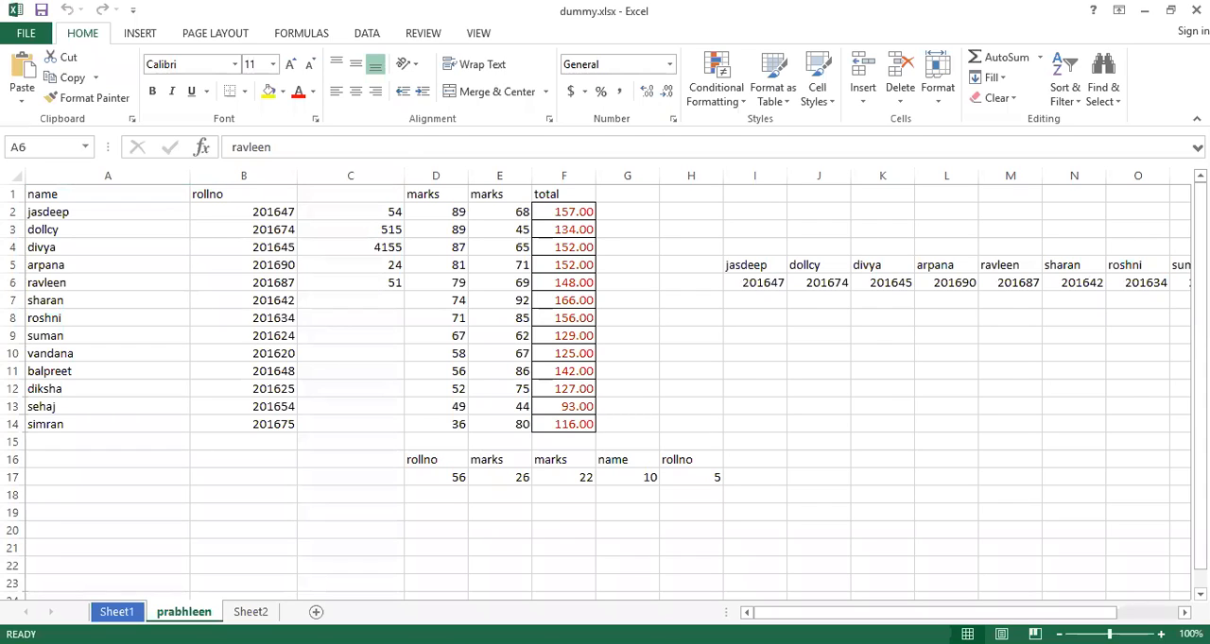
pyautogui.hotkey('alt', 'Tab')
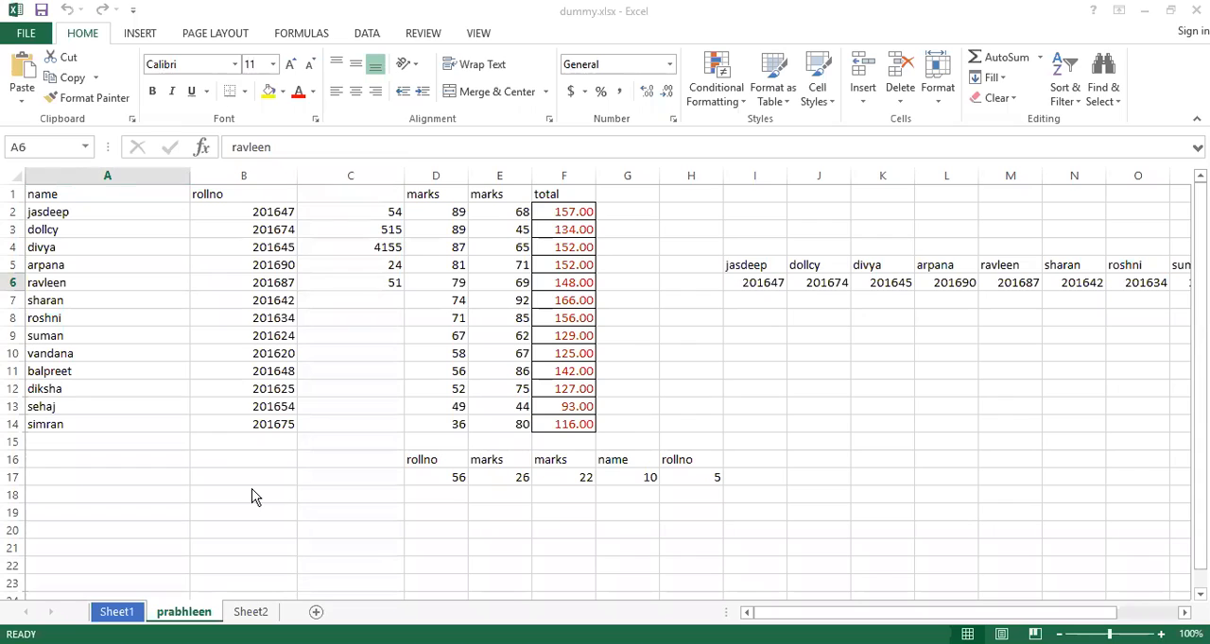
# Insert a text box about 2.89 by 0.72 inches just below the horizontal name and roll number rows, containing the text "hgjhgj"
pyautogui.click(142, 35)
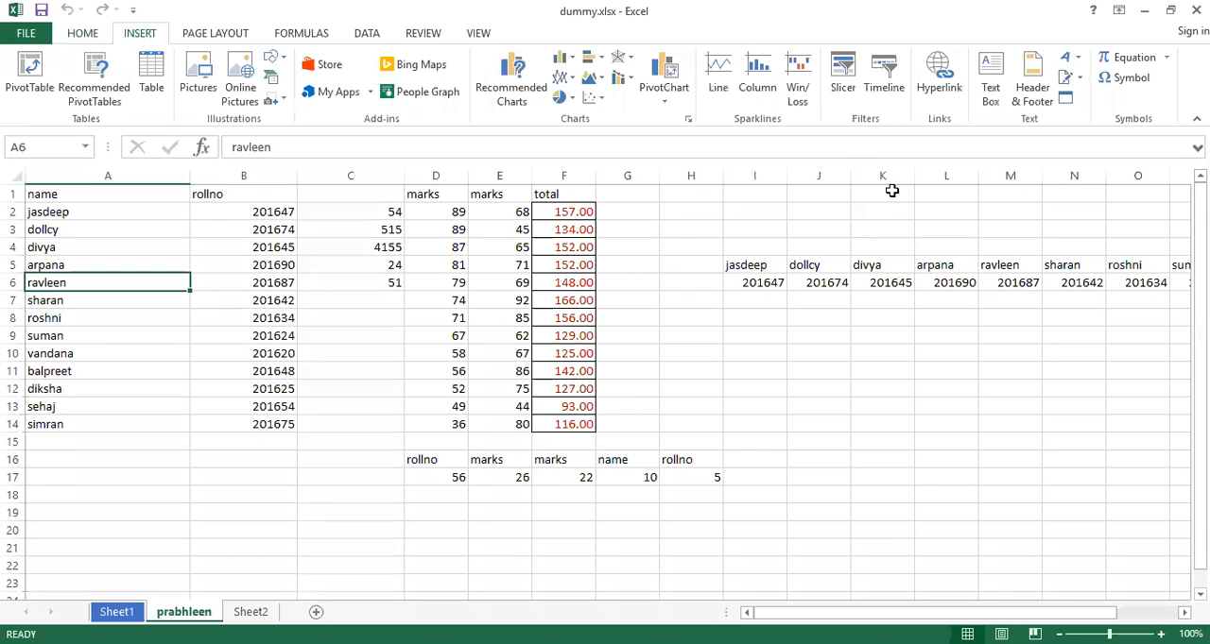
pyautogui.click(946, 51)
pyautogui.click(990, 80)
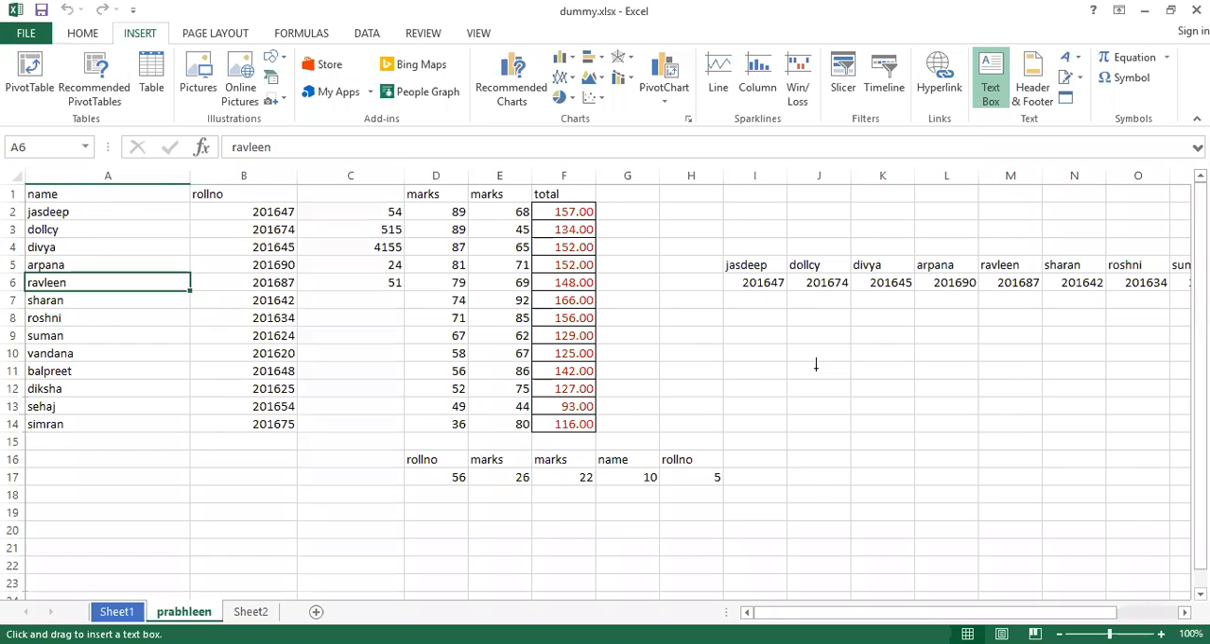
pyautogui.moveTo(736, 333); pyautogui.dragTo(981, 394)
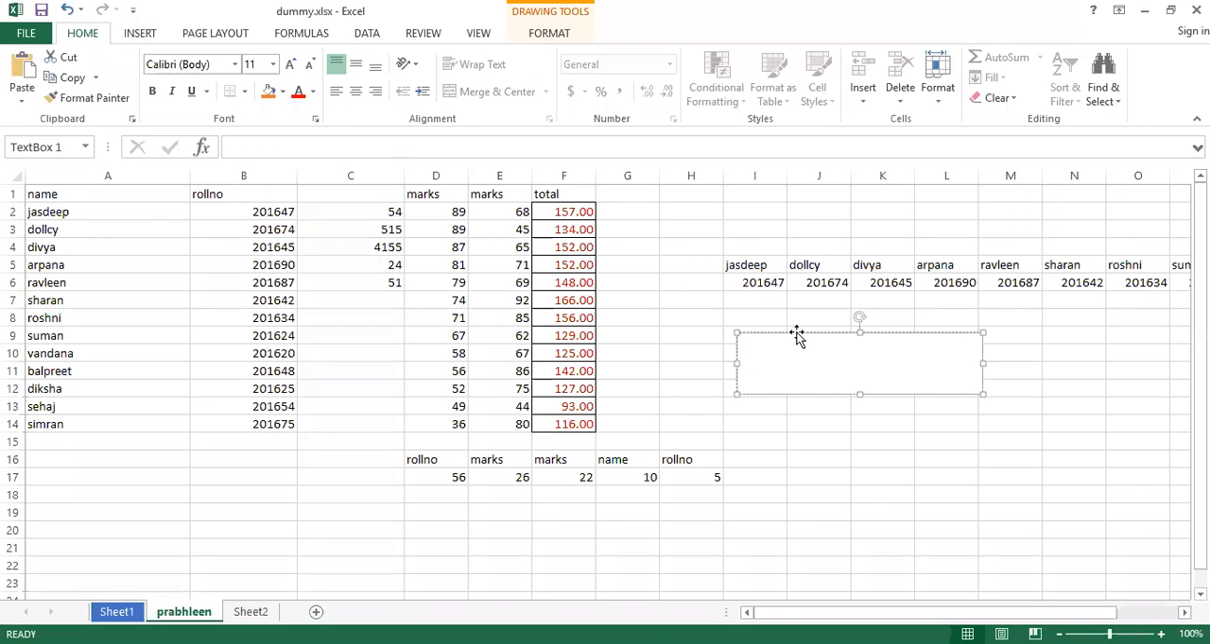
pyautogui.moveTo(797, 336); pyautogui.dragTo(810, 311)
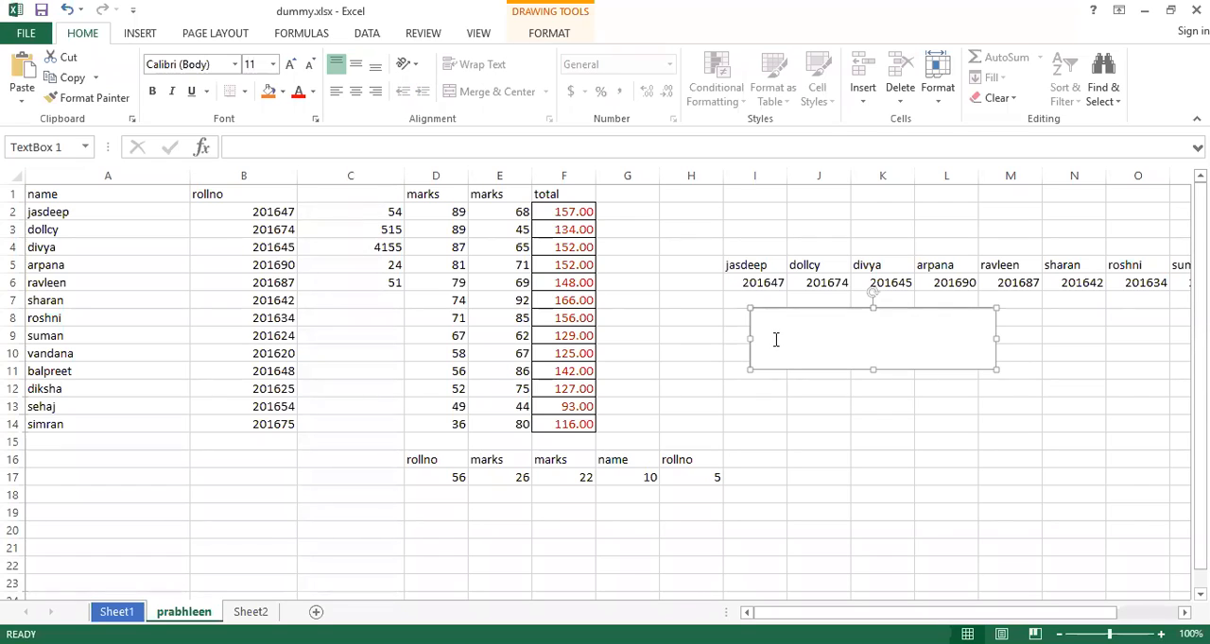
pyautogui.write('hgjhgj')
# Apply the light blue WordArt style to the whole text box and fill its shape with standard blue
pyautogui.click(790, 309)
pyautogui.click(546, 35)
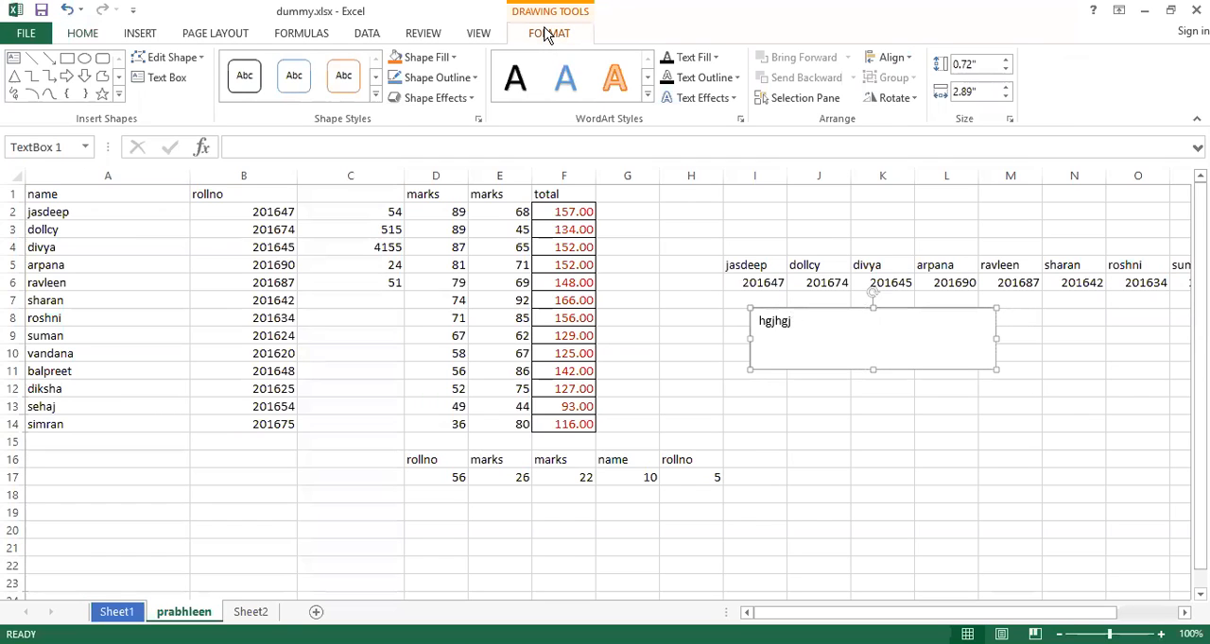
pyautogui.click(568, 82)
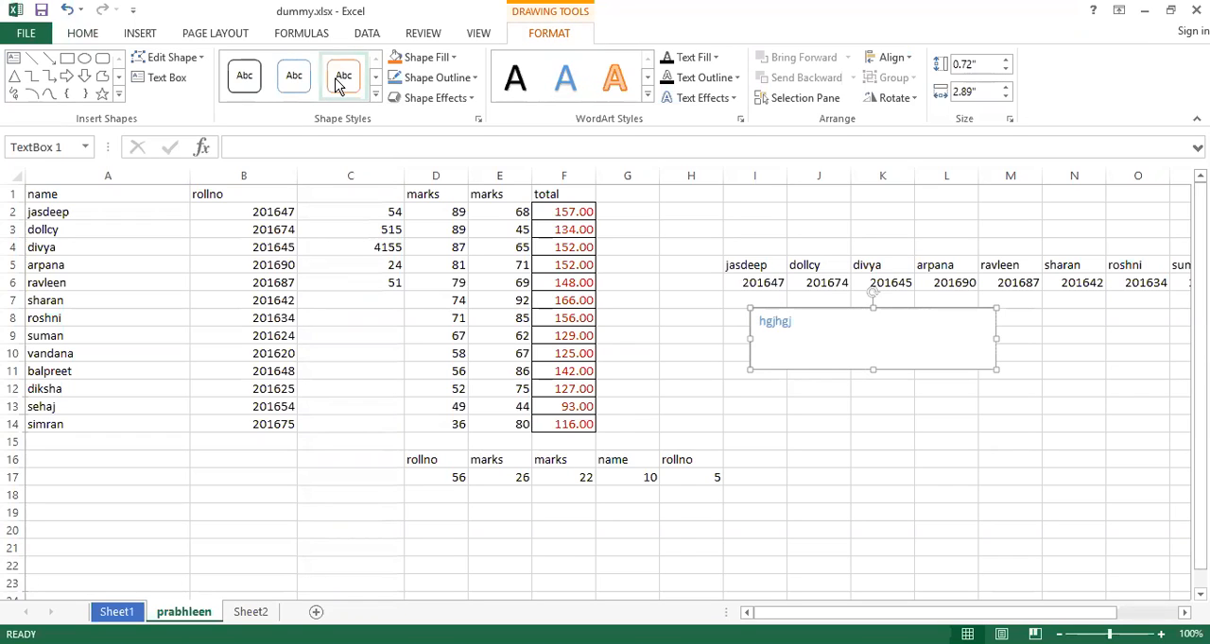
pyautogui.click(433, 62)
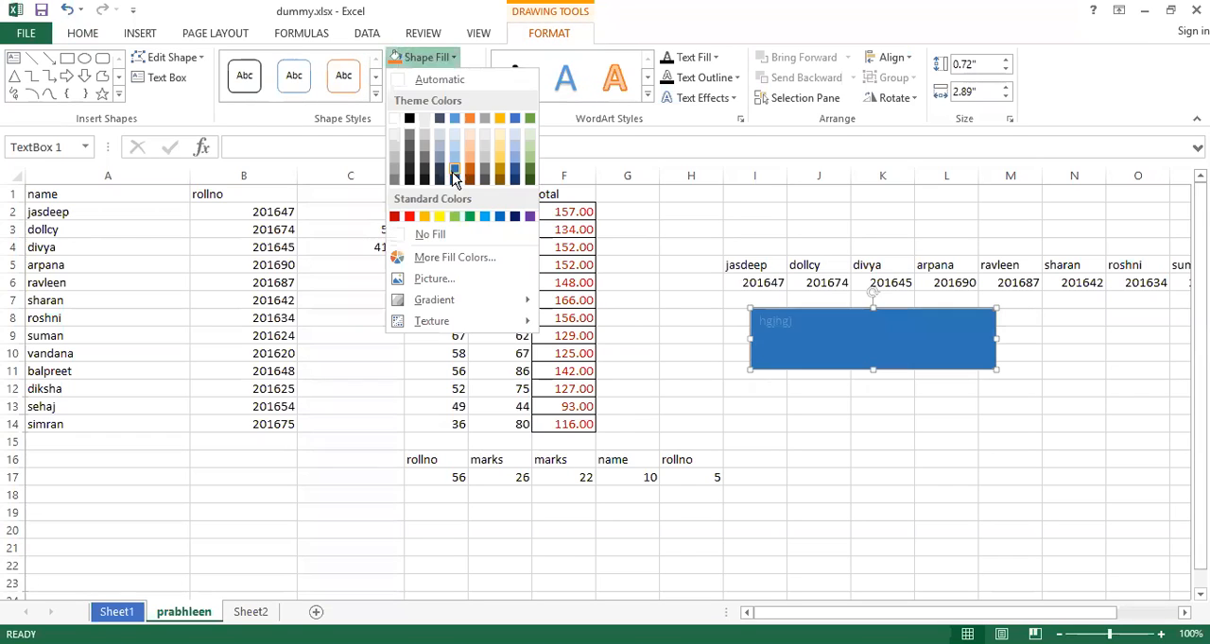
pyautogui.click(500, 218)
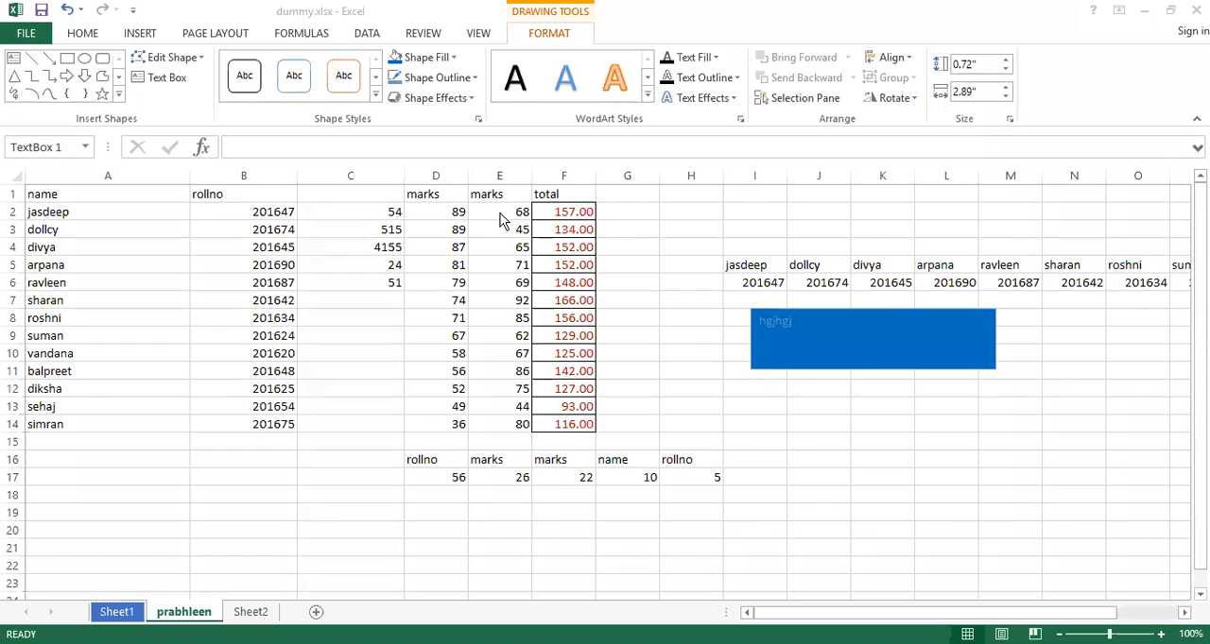
# Restyle the text "hgjhgj" with the orange outlined WordArt style and give it a dark gold text fill
pyautogui.click(805, 338)
pyautogui.moveTo(794, 323); pyautogui.dragTo(721, 327)
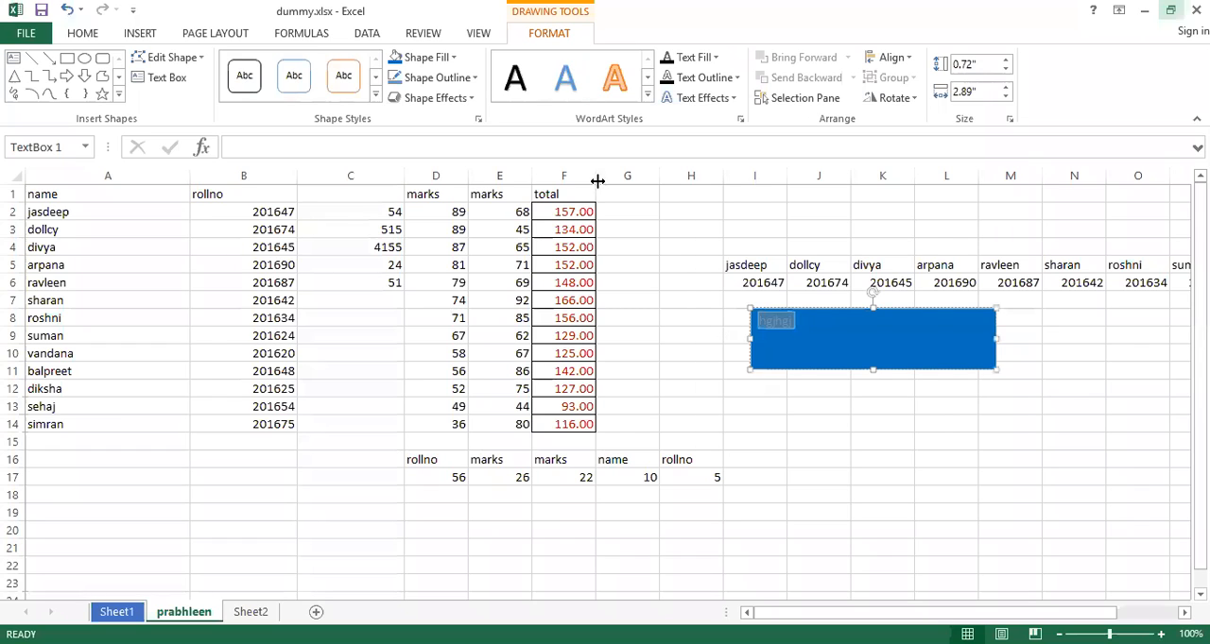
pyautogui.click(605, 80)
pyautogui.click(868, 359)
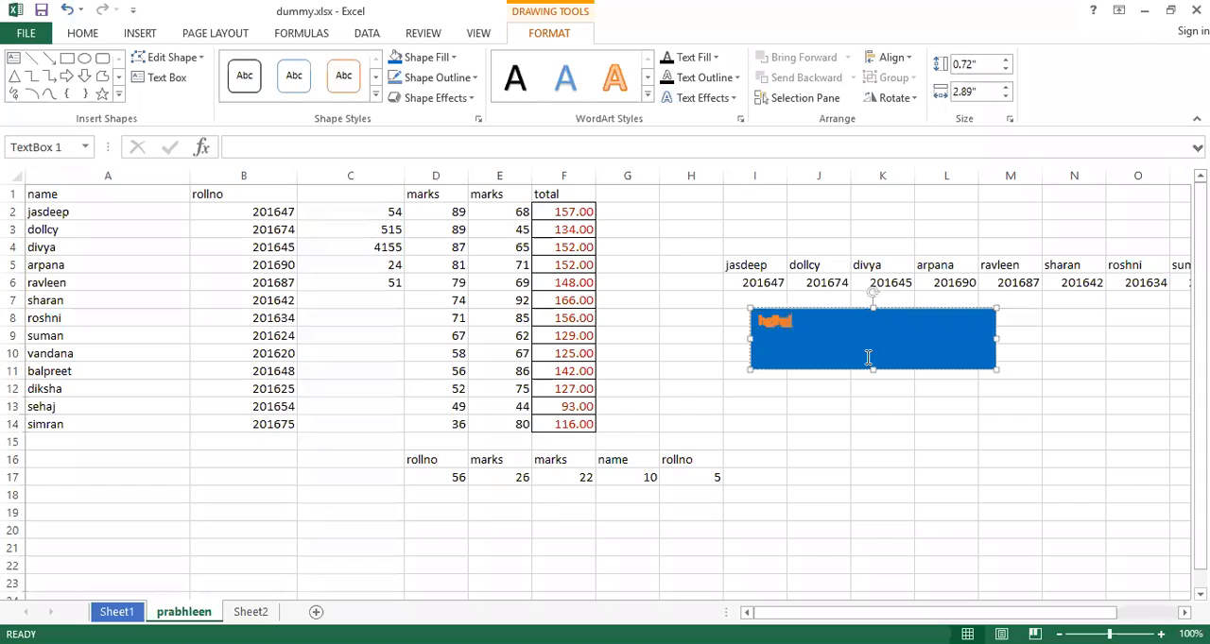
pyautogui.click(716, 58)
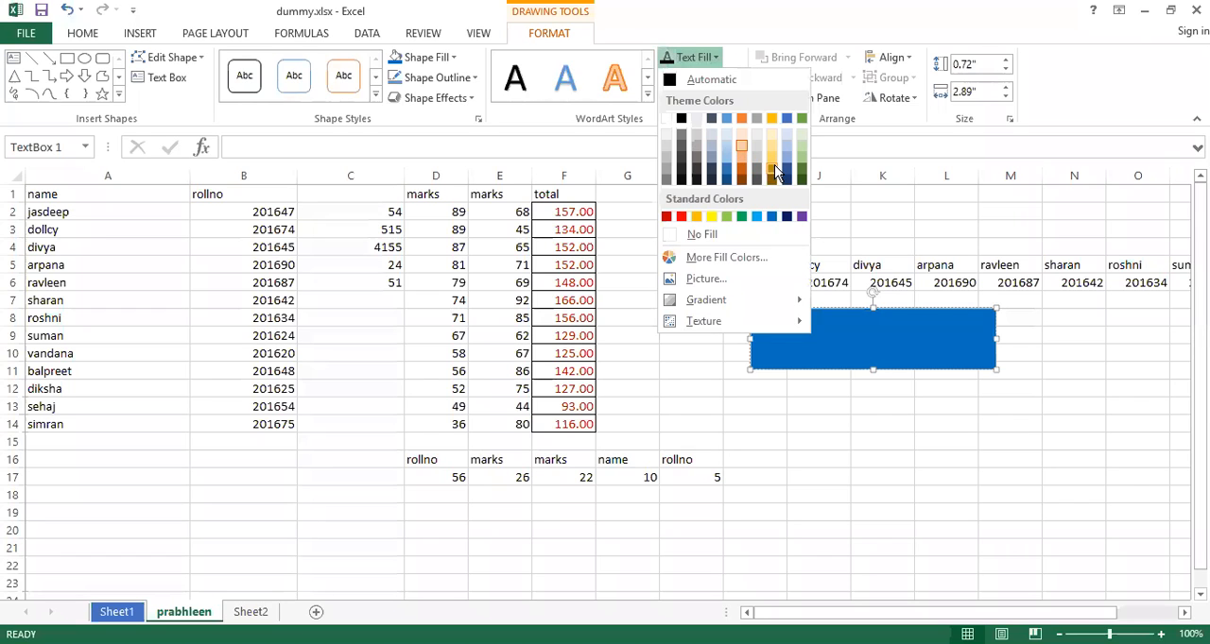
pyautogui.click(773, 171)
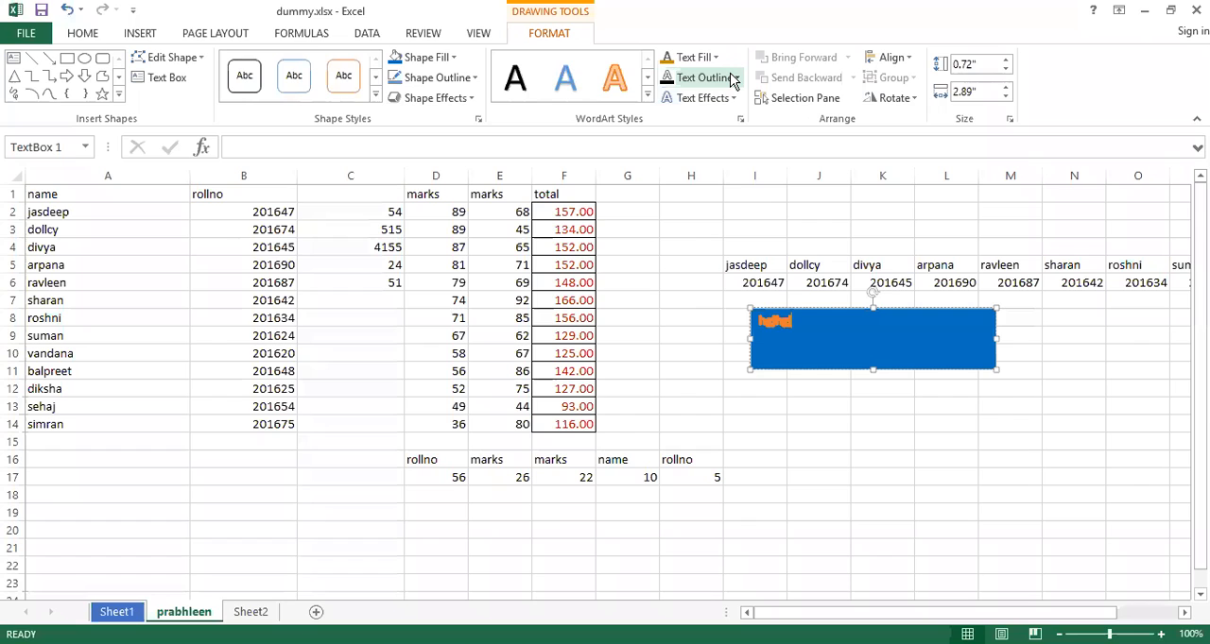
# Give the text box's text a dark red outline and the upward arch Follow Path transform
pyautogui.click(734, 78)
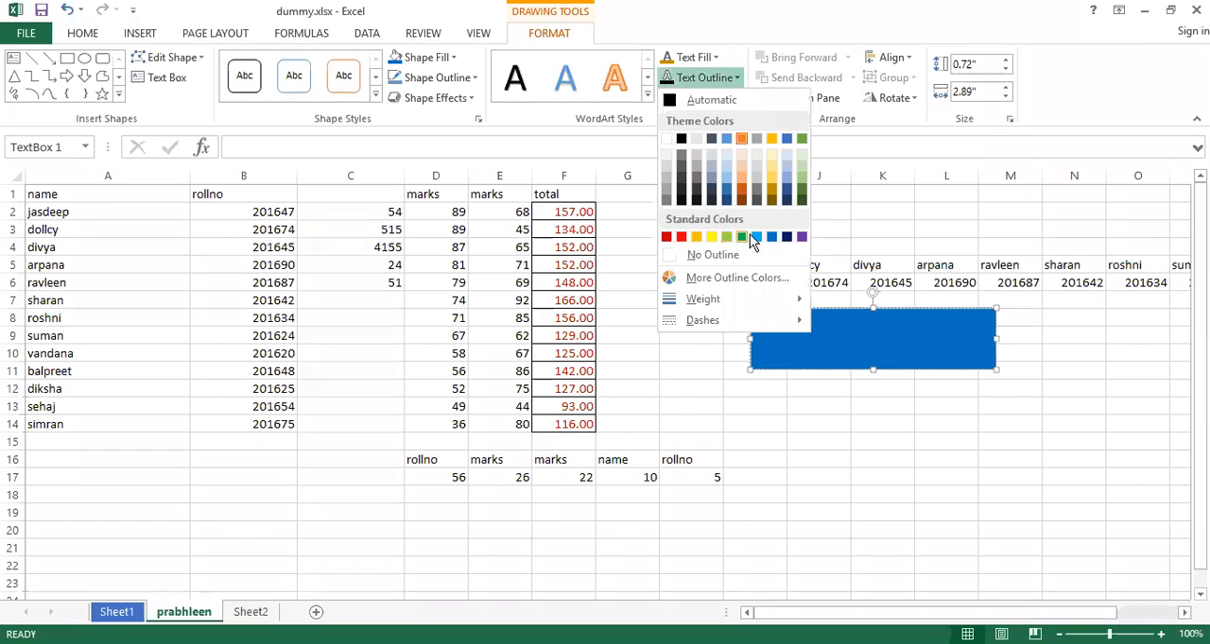
pyautogui.click(666, 237)
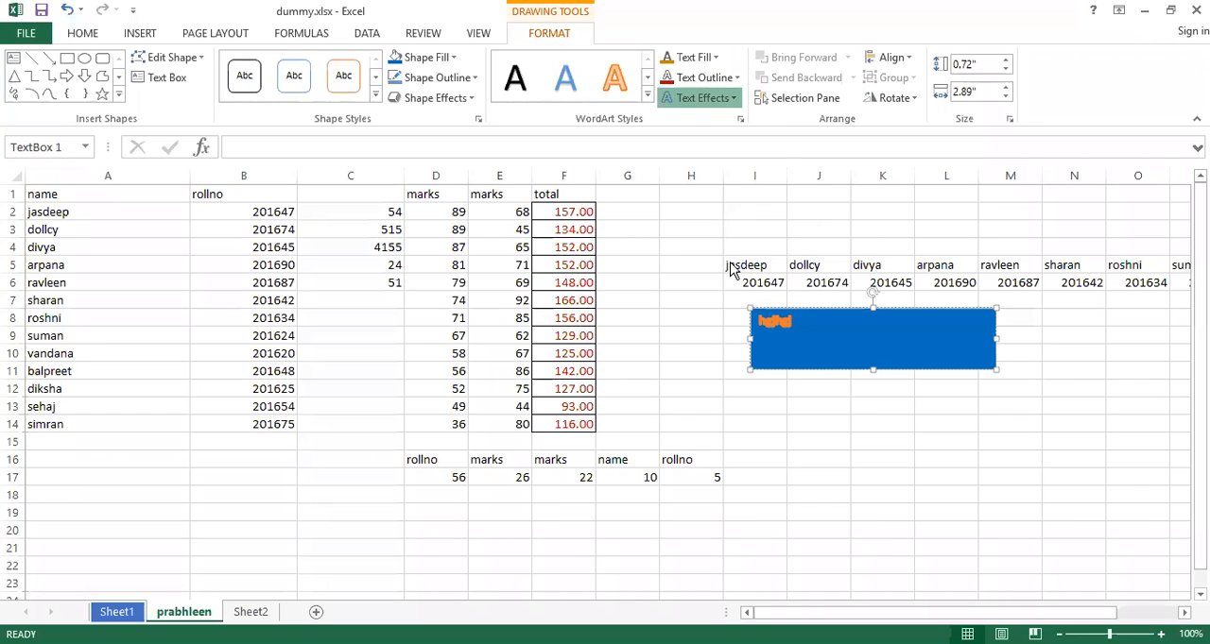
pyautogui.moveTo(737, 324)
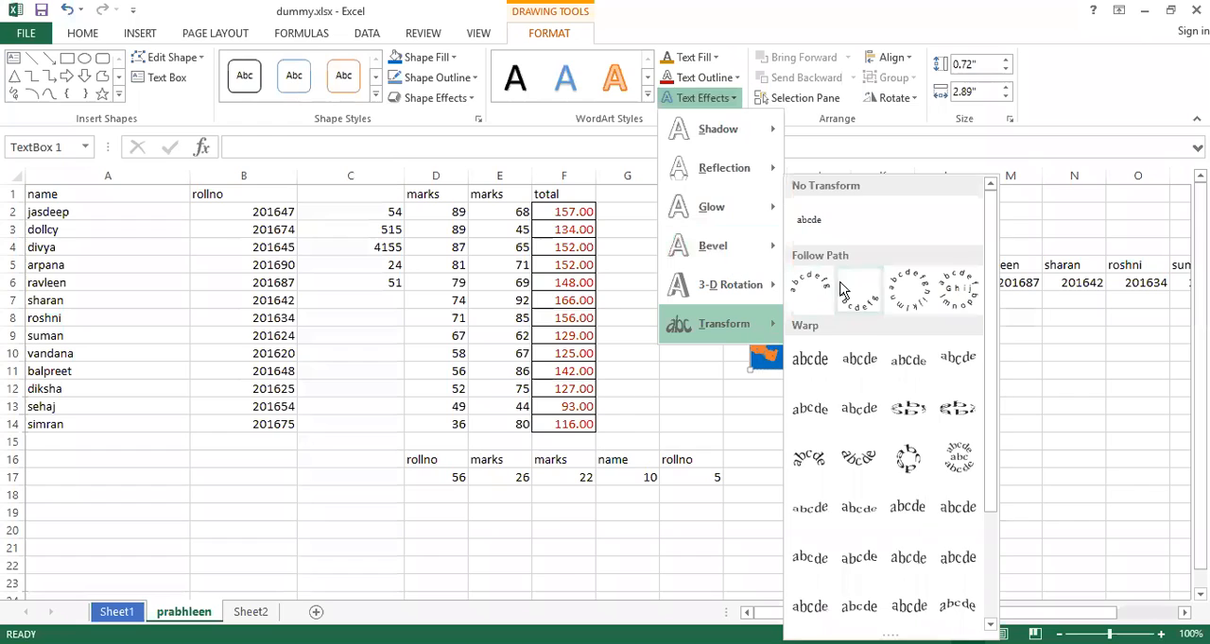
pyautogui.click(810, 289)
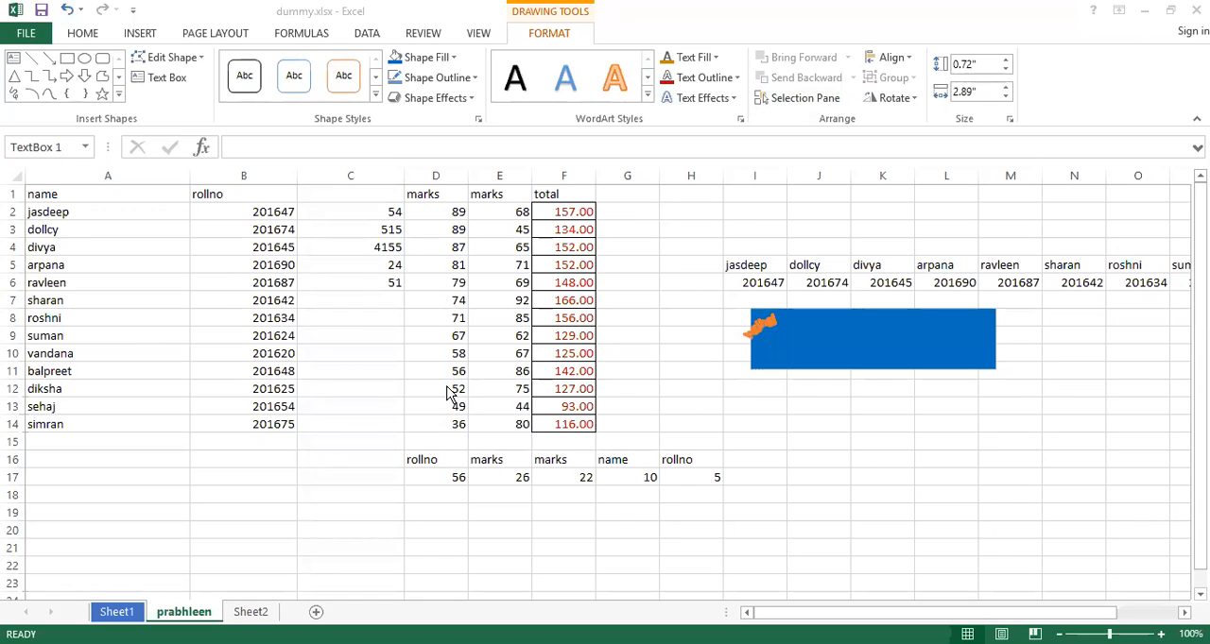
# Re-enter the total formula =D2+E2 in cell F2 and fill it down through F14
pyautogui.click(576, 206)
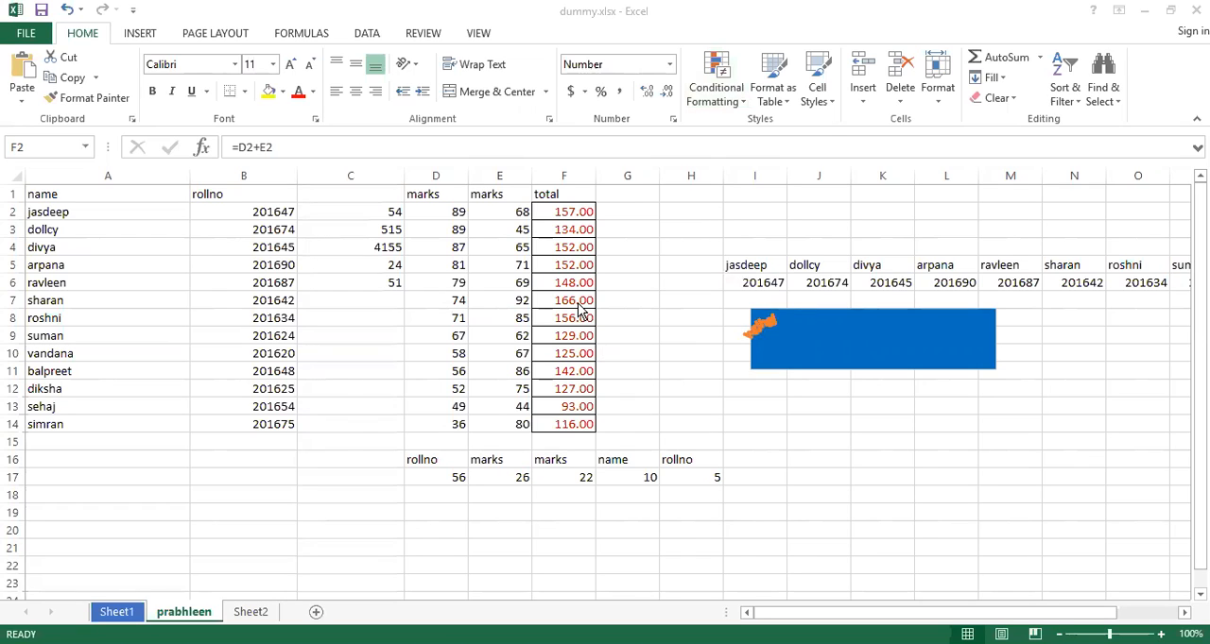
pyautogui.click(395, 215)
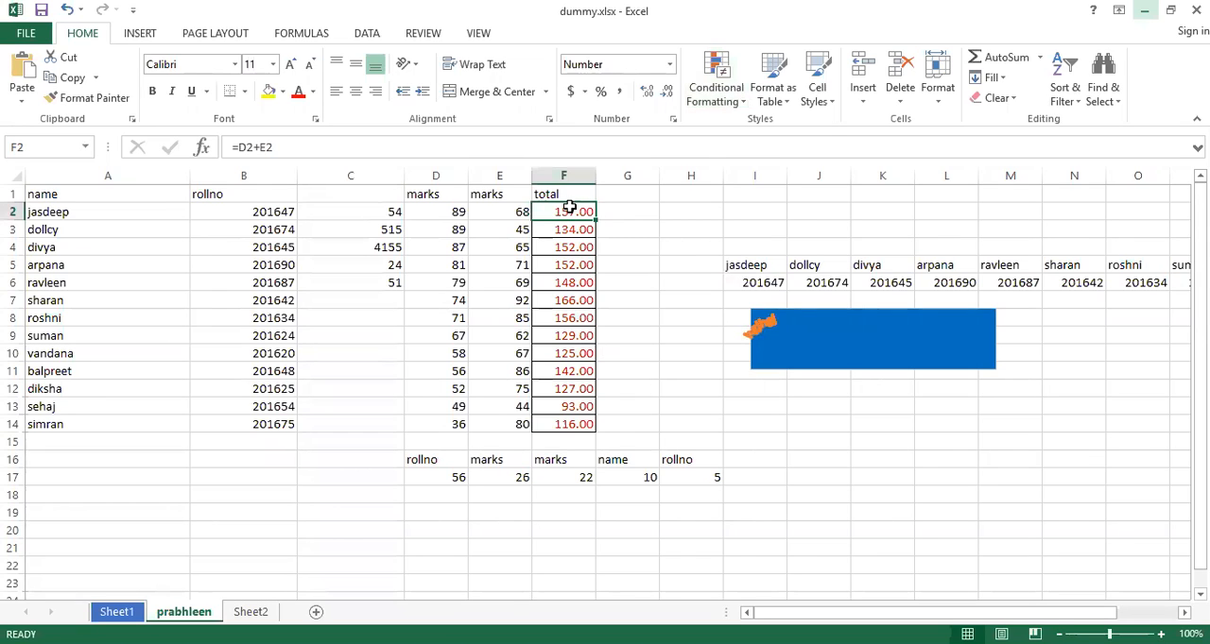
pyautogui.click(505, 212)
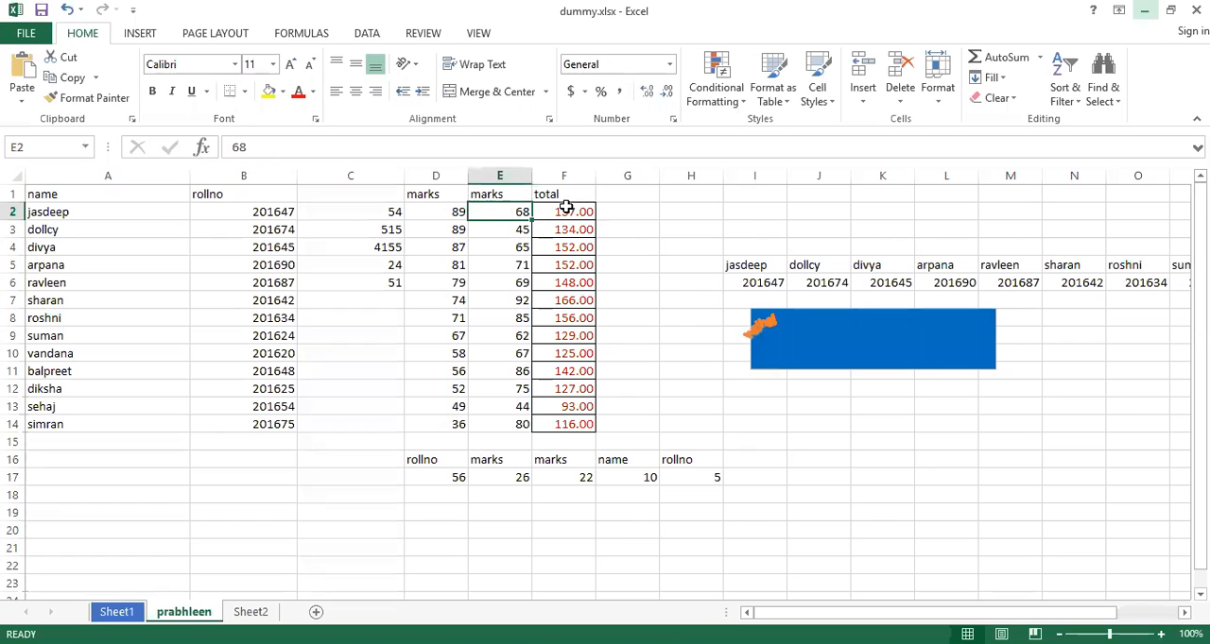
pyautogui.click(582, 213)
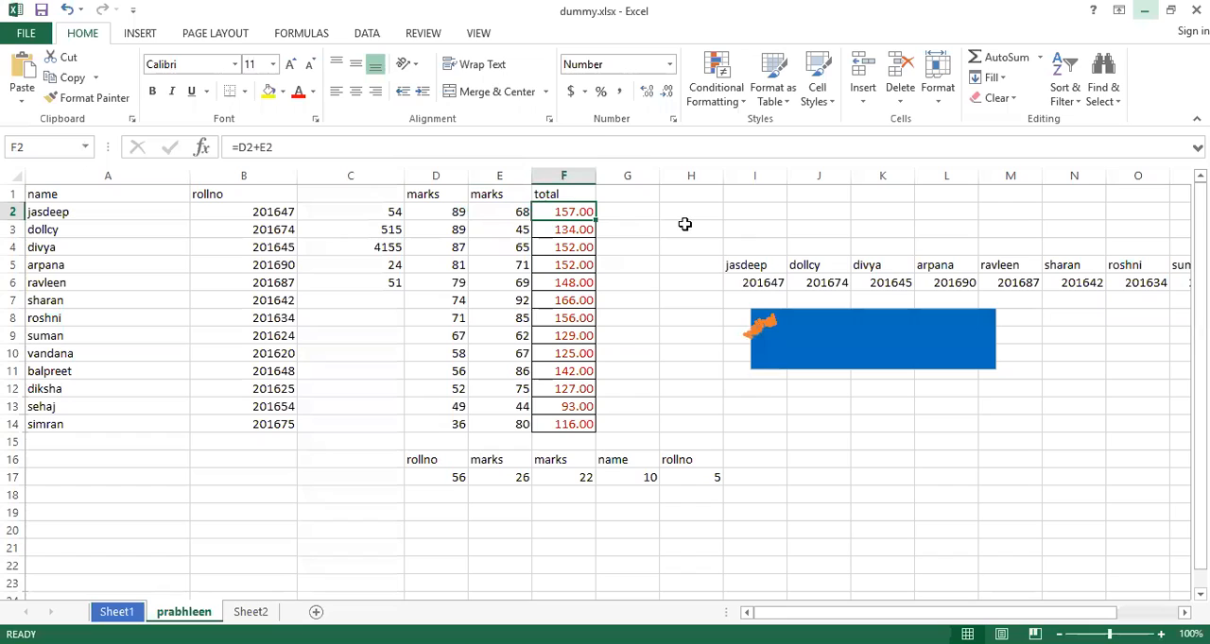
pyautogui.write('=')
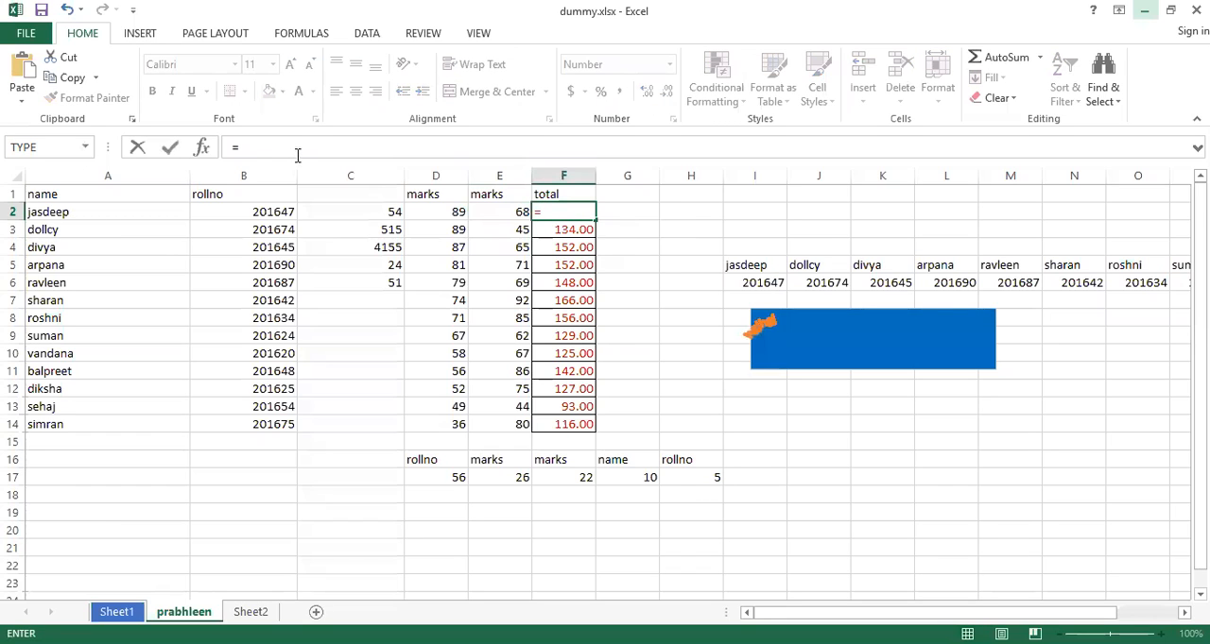
pyautogui.click(253, 146)
pyautogui.click(445, 214)
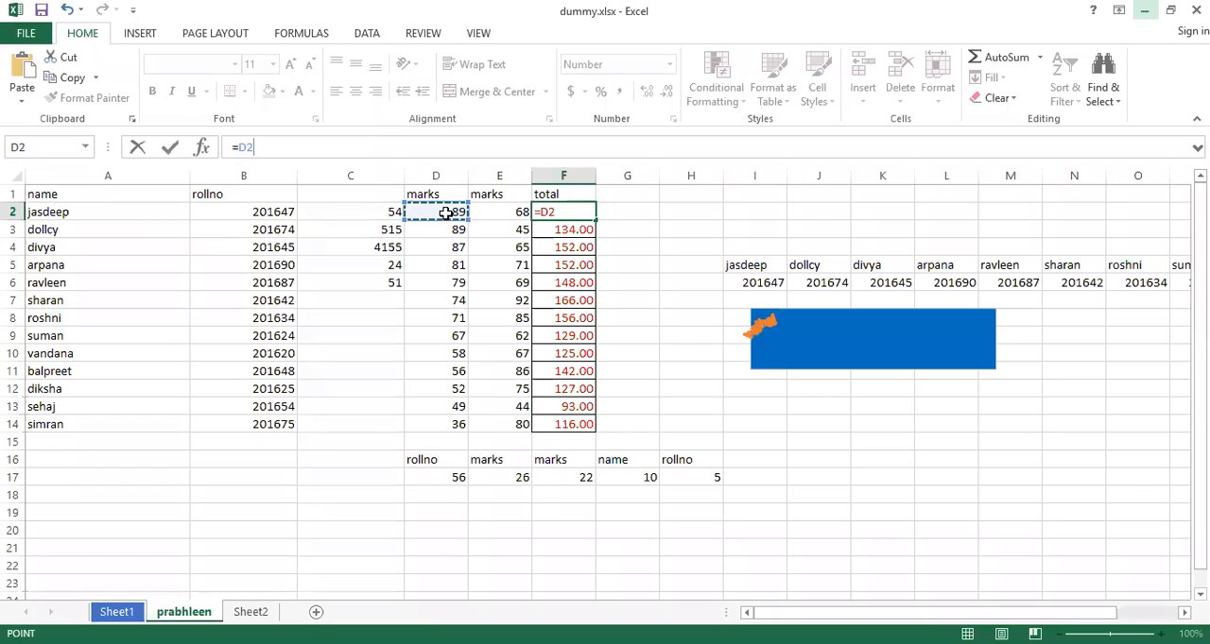
pyautogui.write('+')
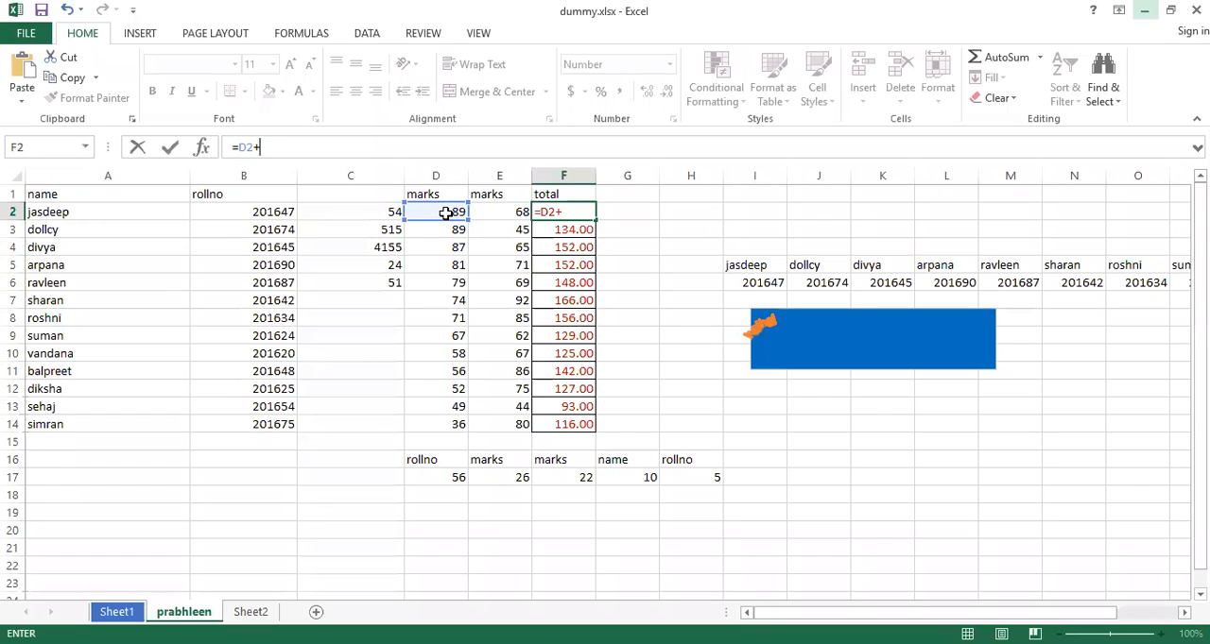
pyautogui.click(510, 213)
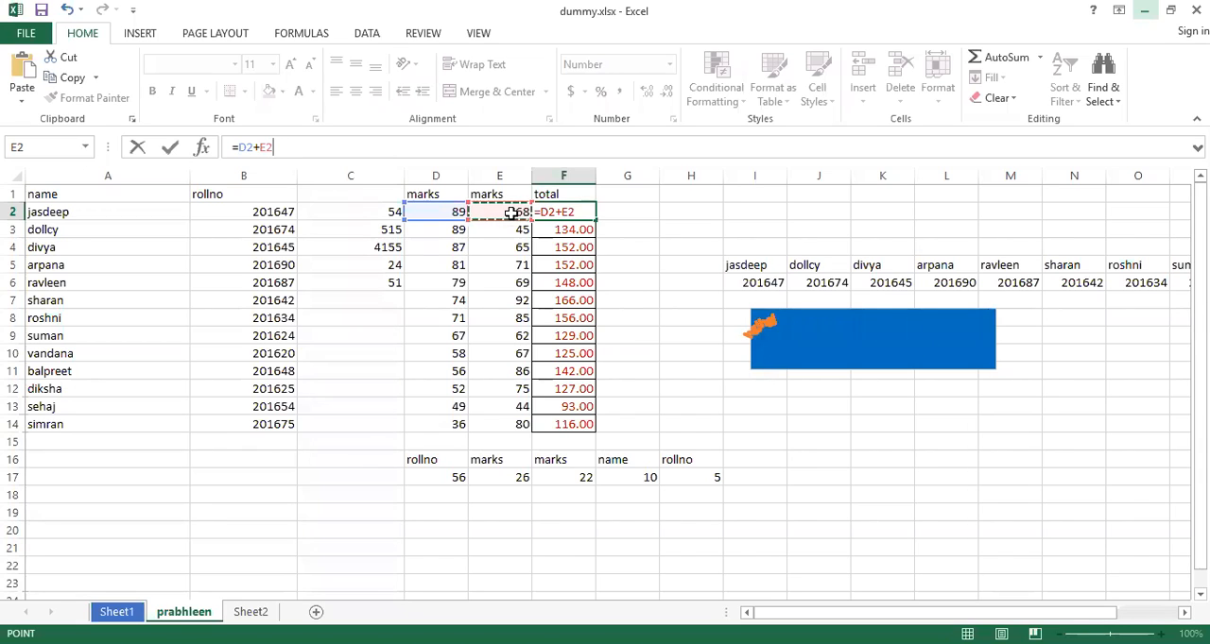
pyautogui.press('Tab')
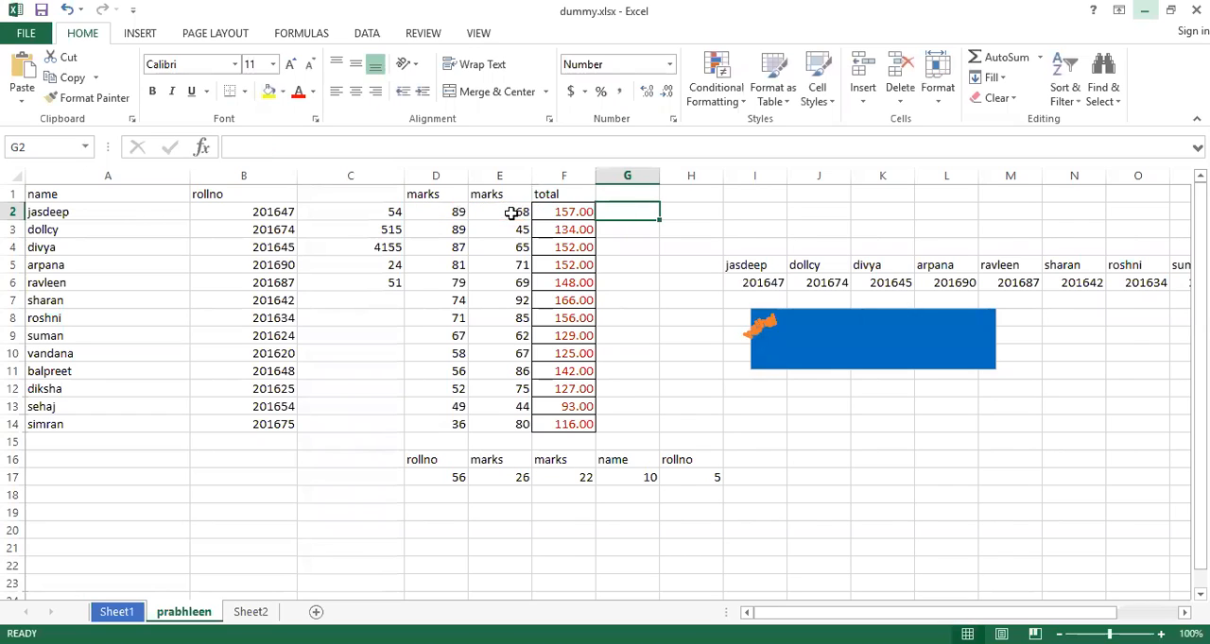
pyautogui.click(568, 210)
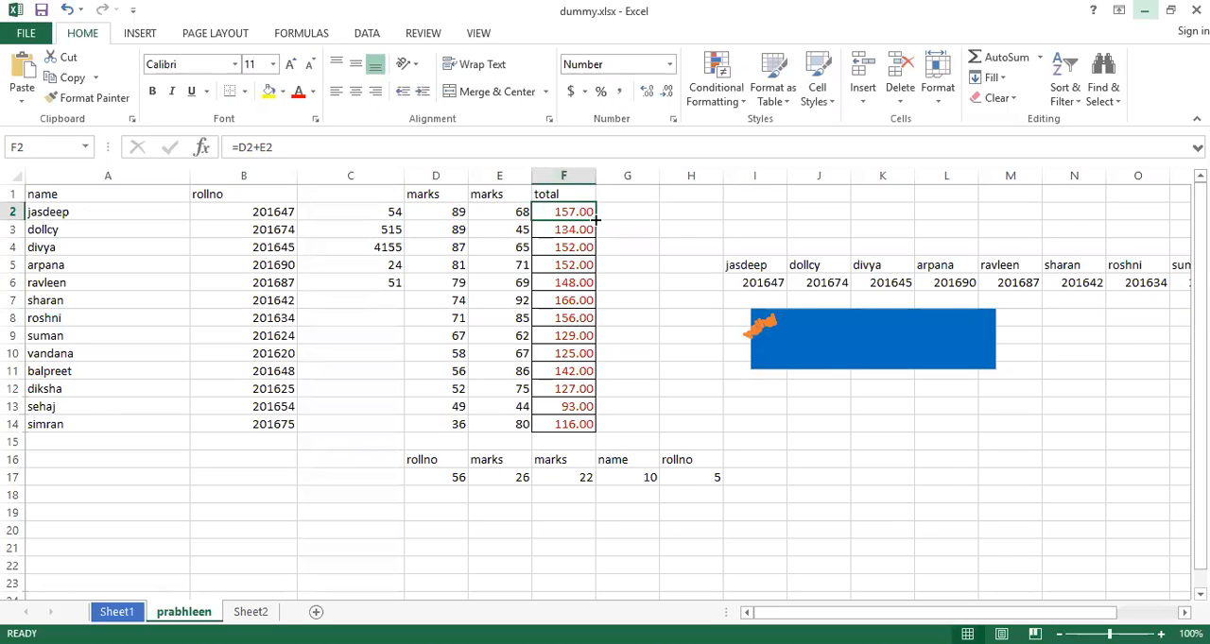
pyautogui.moveTo(596, 219); pyautogui.dragTo(600, 432)
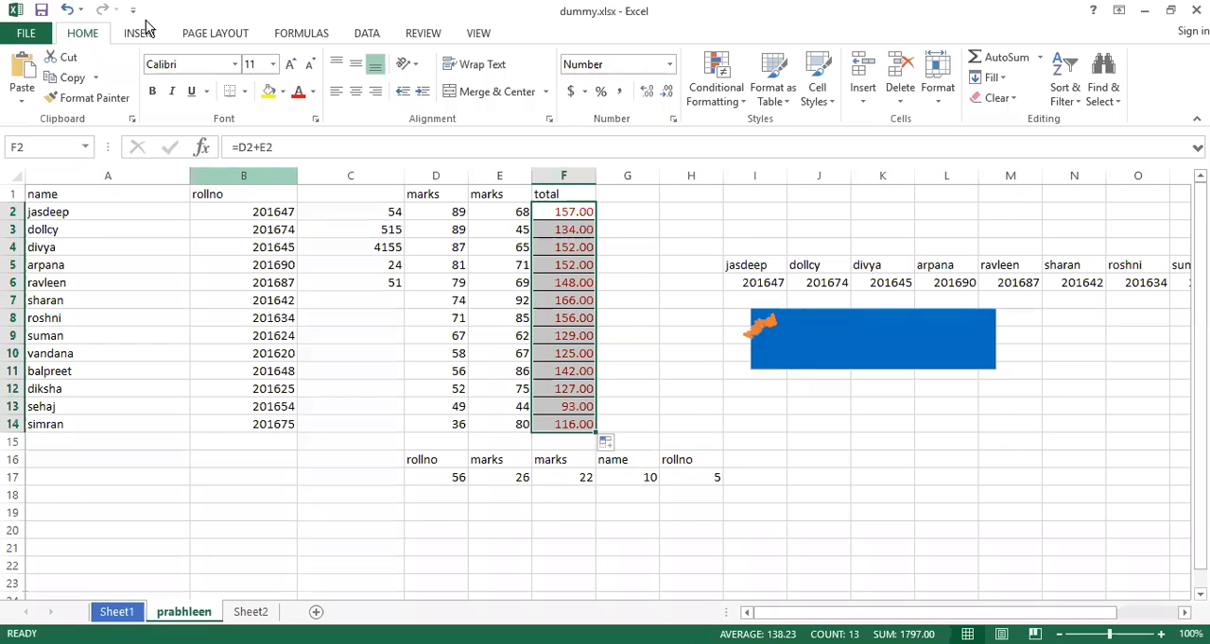
# Add a Microsoft Office signature line with the suggested signer's full name and the title "assistant prof."
pyautogui.click(137, 38)
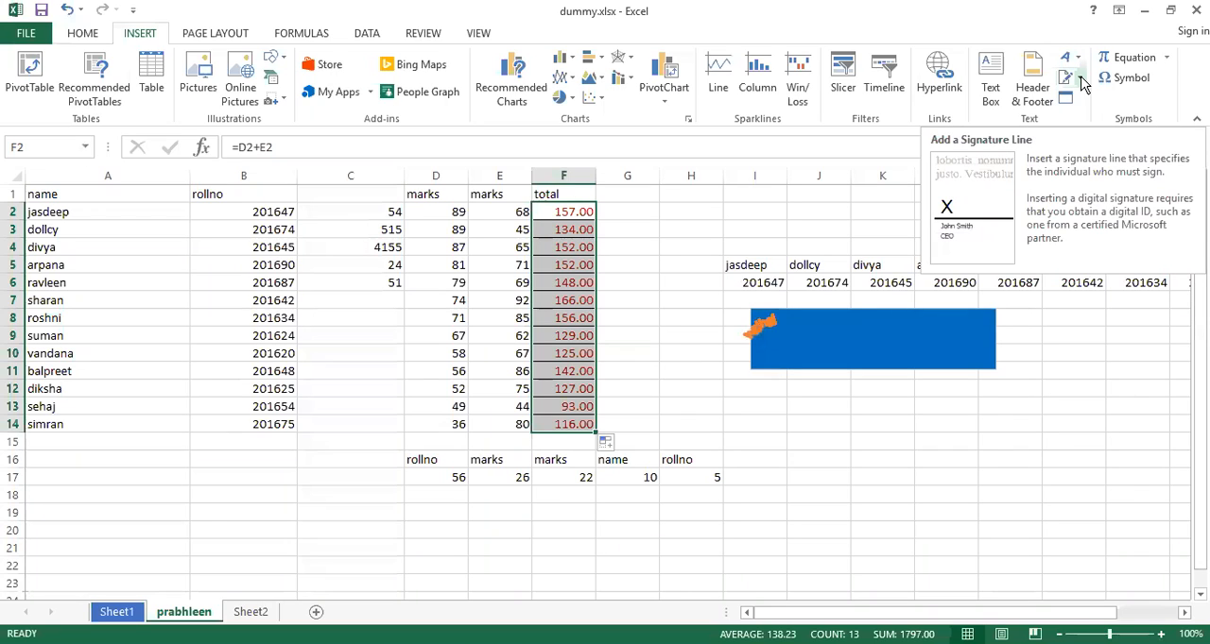
pyautogui.click(1082, 80)
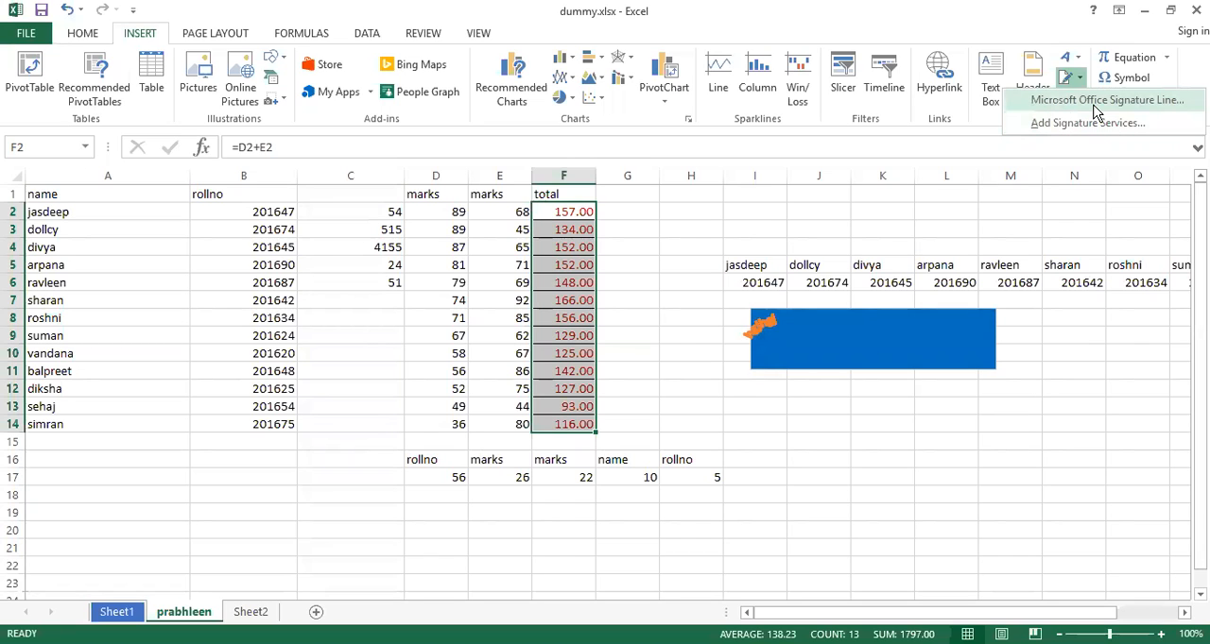
pyautogui.click(1096, 101)
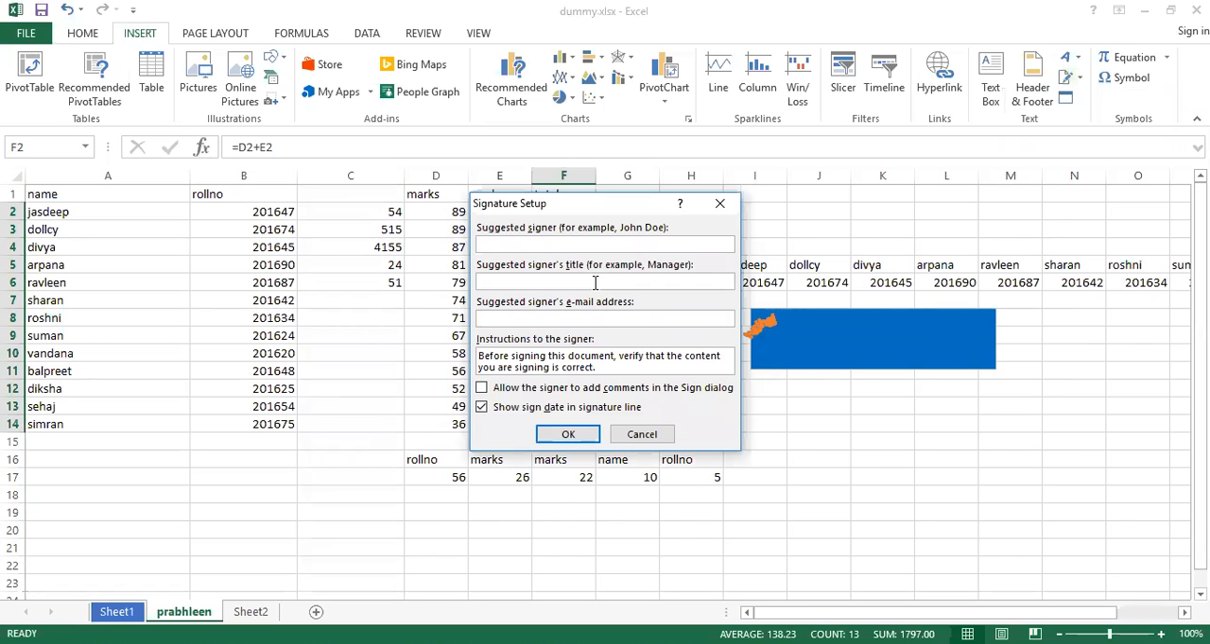
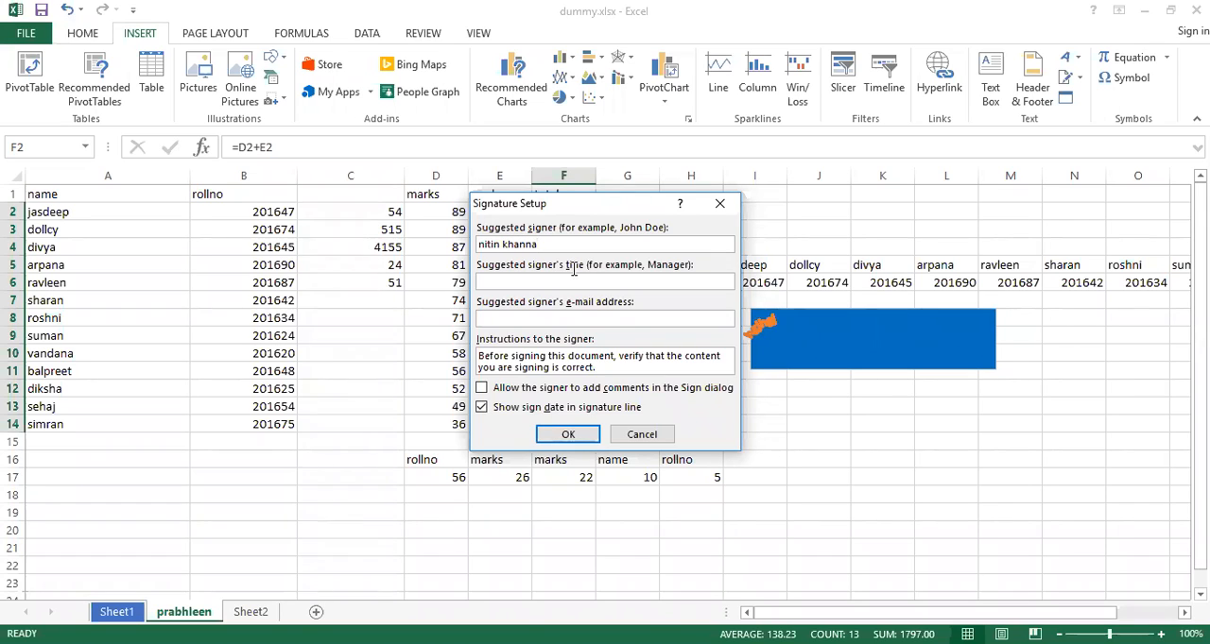
pyautogui.click(593, 282)
pyautogui.write('assistant prof.')
pyautogui.click(567, 437)
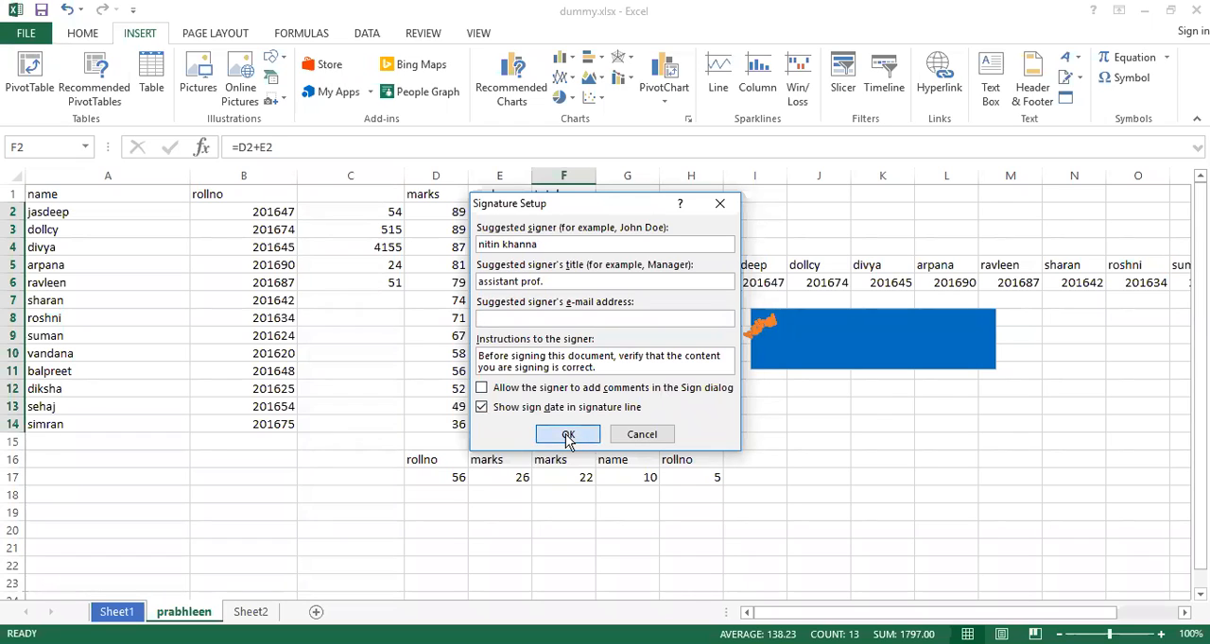
# Move the signature line below the row 17 data, then delete it after declining to get a digital ID
pyautogui.moveTo(657, 214)
pyautogui.mouseDown()
pyautogui.moveTo(709, 354)
pyautogui.moveTo(741, 507)
pyautogui.moveTo(637, 513)
pyautogui.moveTo(646, 508)
pyautogui.mouseUp()
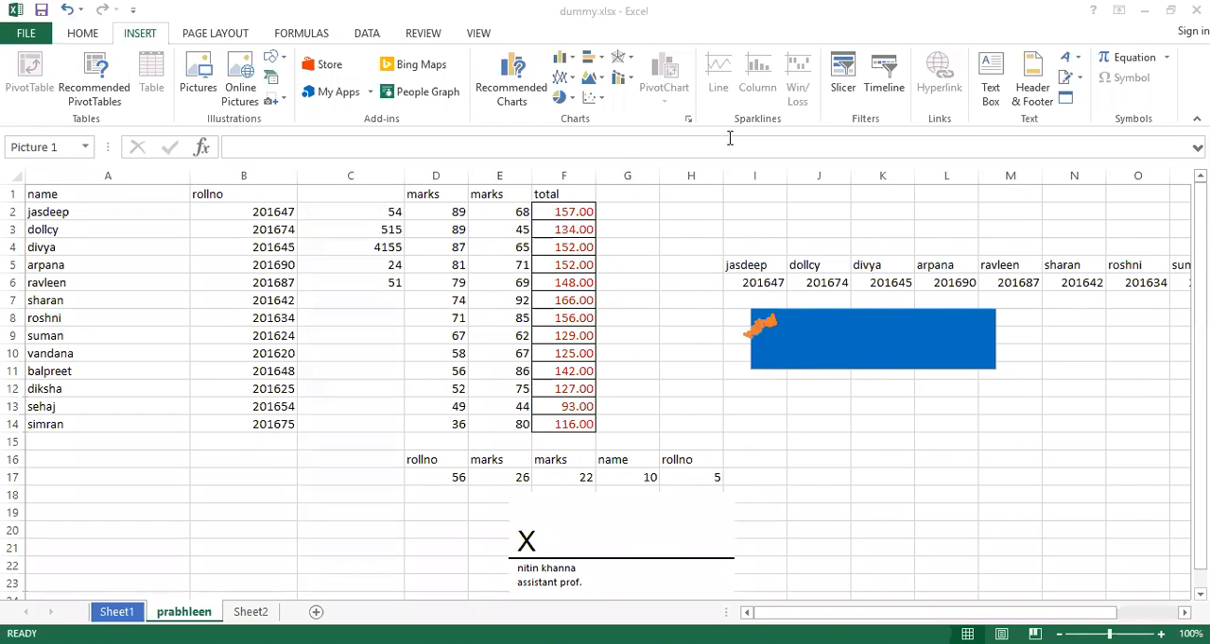
pyautogui.hotkey('ctrl', 's')
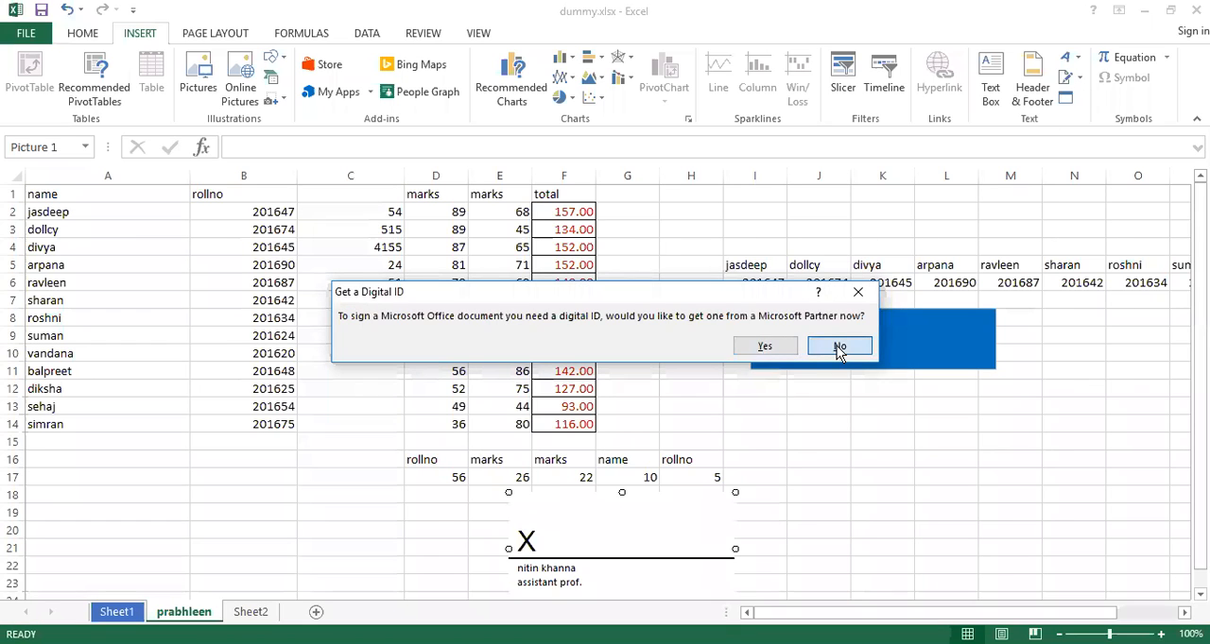
pyautogui.click(839, 347)
pyautogui.press('Delete')
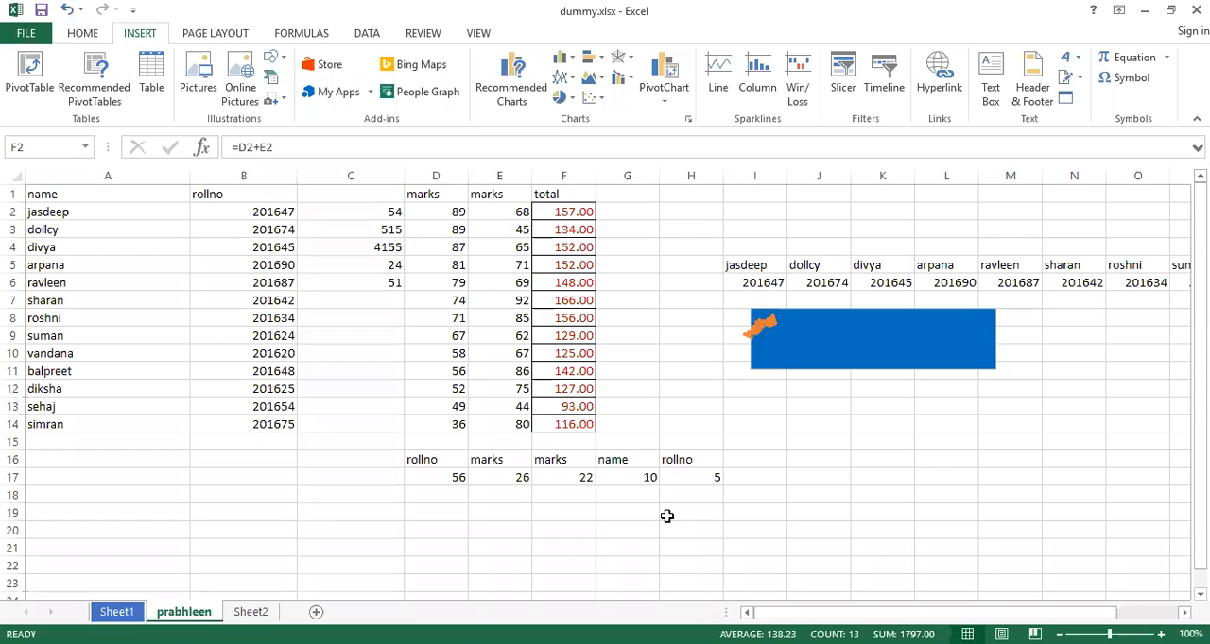
# Add a Microsoft Office signature line with the suggested signer's name, the title "hgjgugyufu" and the signer's e-mail address
pyautogui.click(1080, 80)
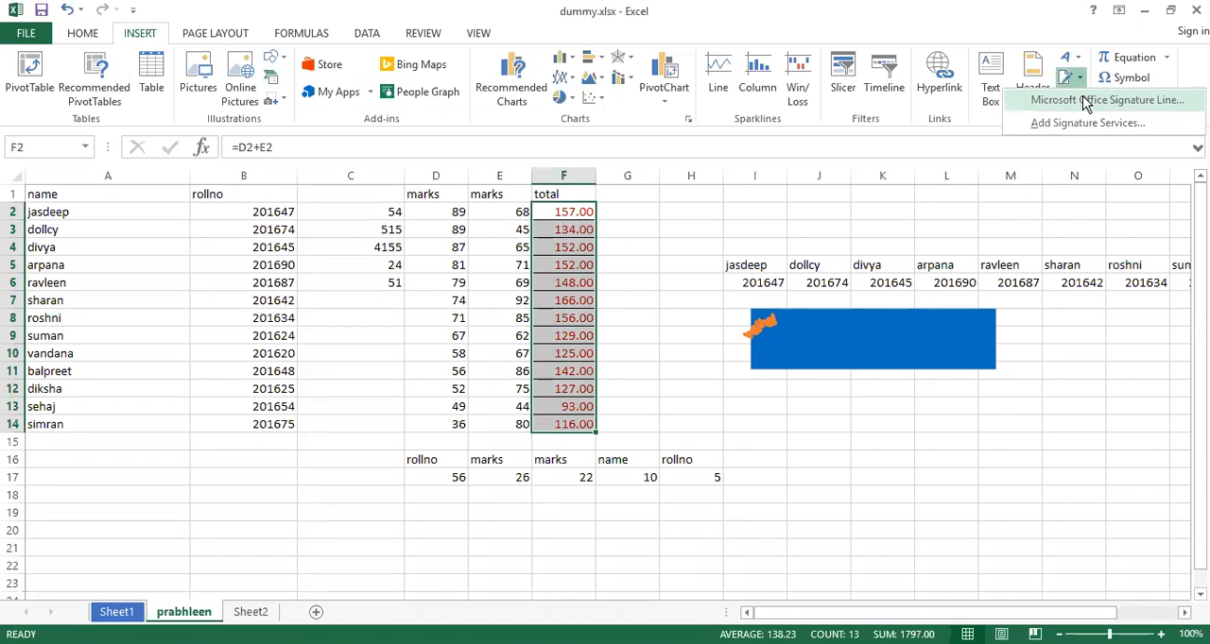
pyautogui.click(1086, 104)
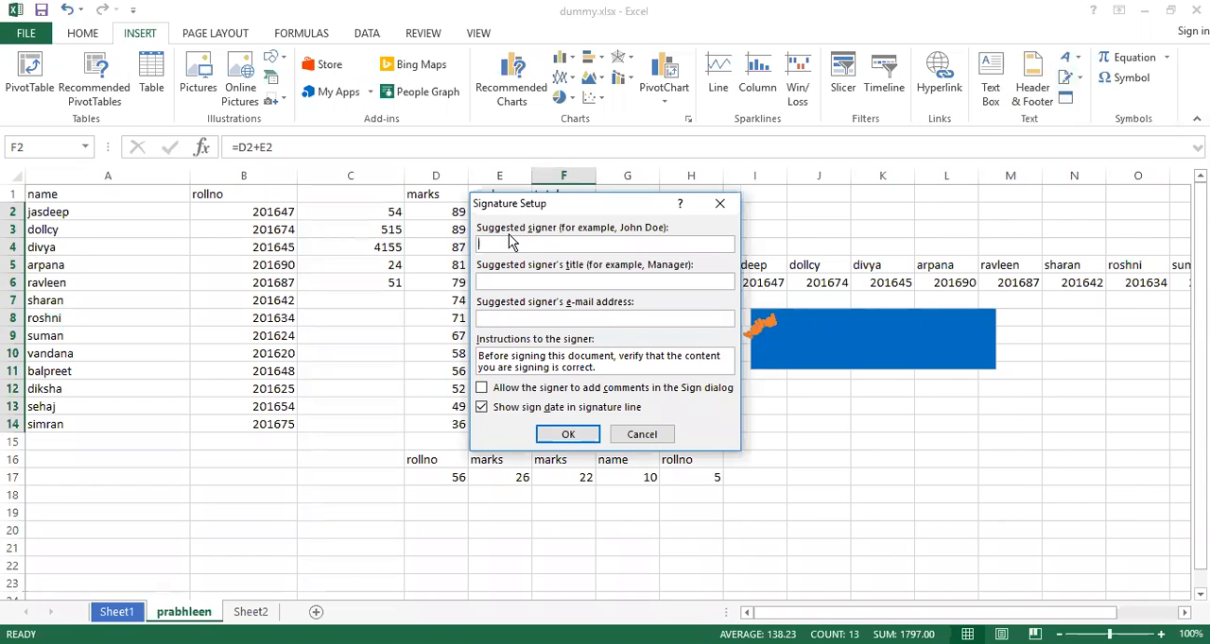
pyautogui.write('nitinghfjg')
pyautogui.click(503, 282)
pyautogui.write('hgjgugyufu')
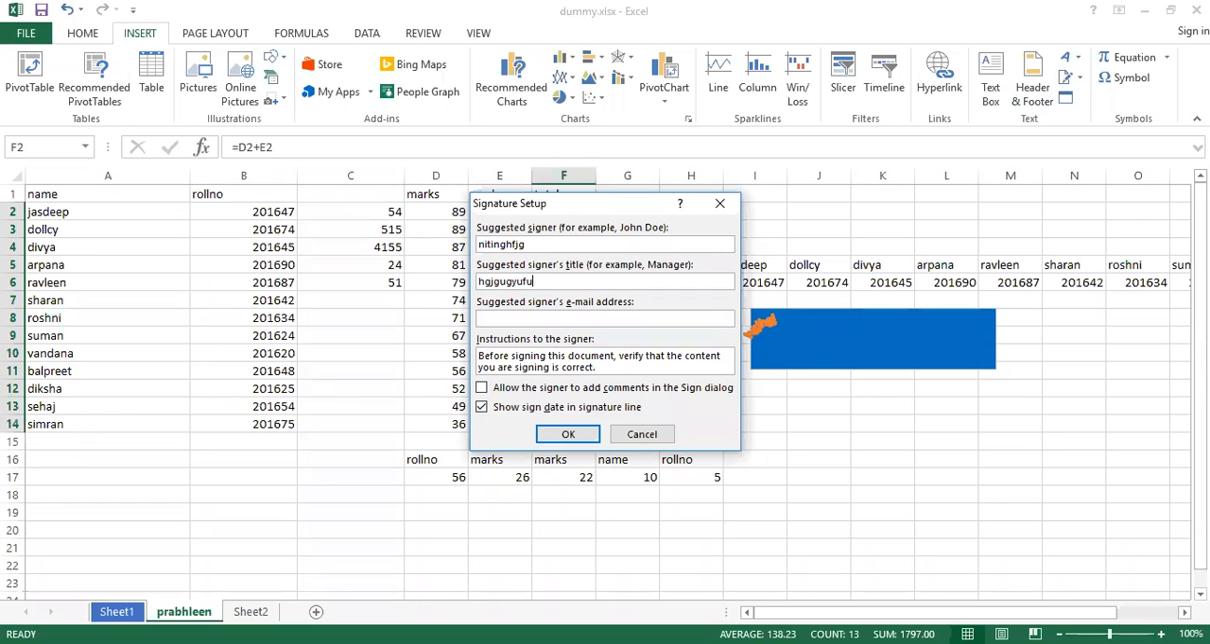
pyautogui.click(572, 319)
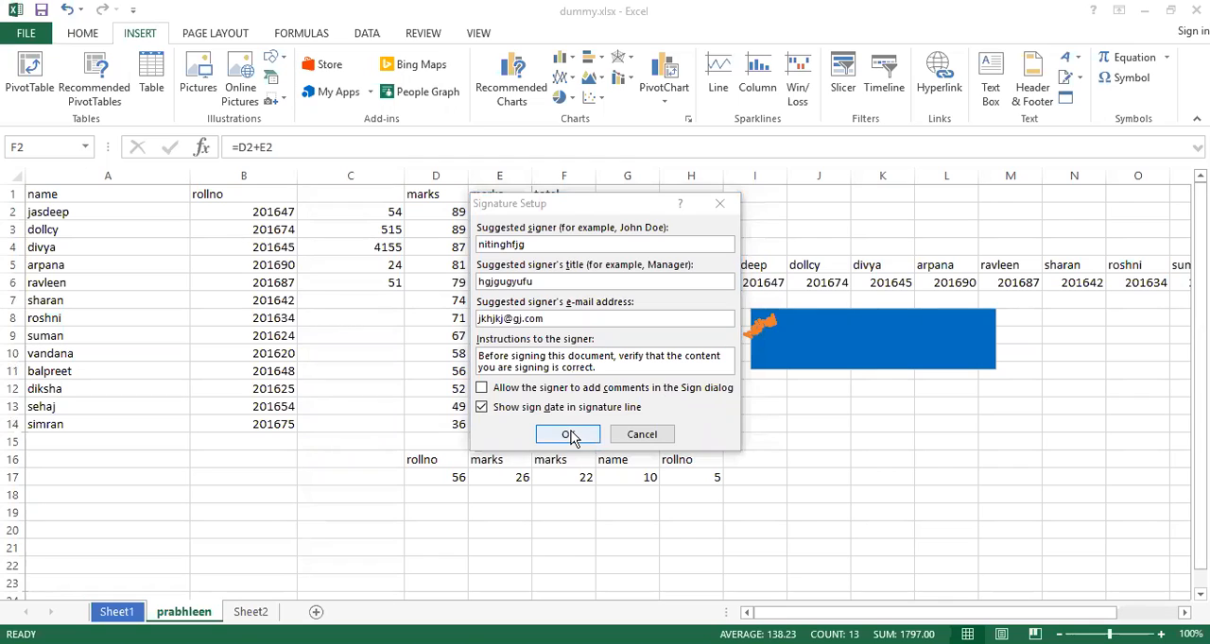
pyautogui.click(567, 435)
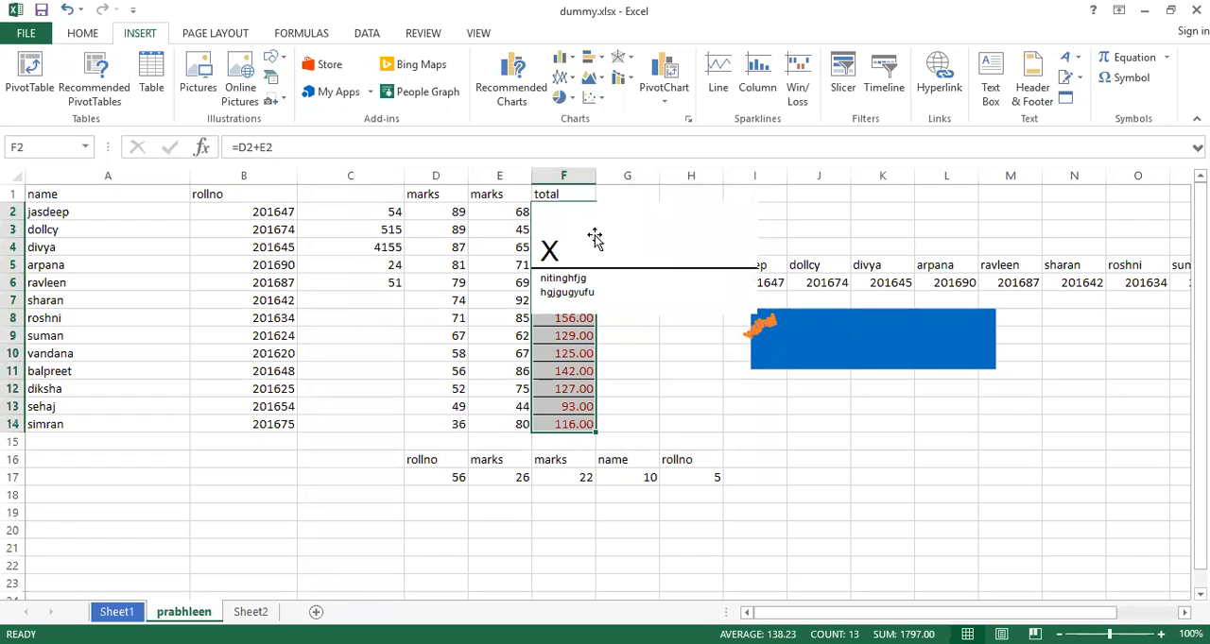
# Try to sign the new signature line by agreeing to get a digital ID, and delete the signature line
pyautogui.click(580, 247)
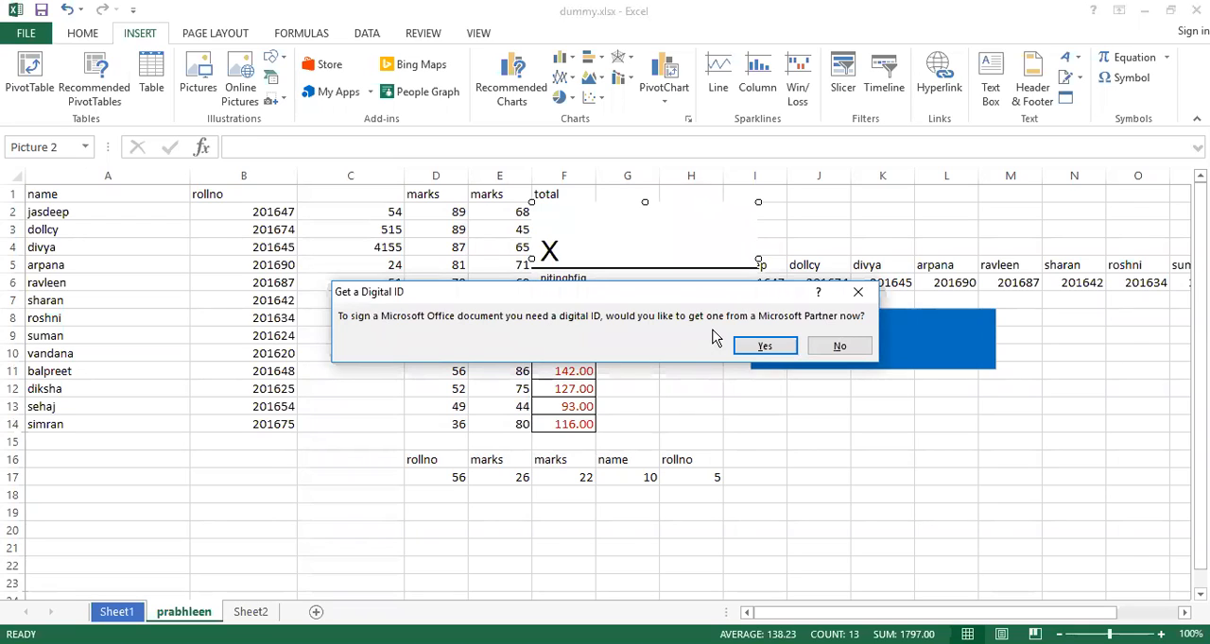
pyautogui.click(764, 349)
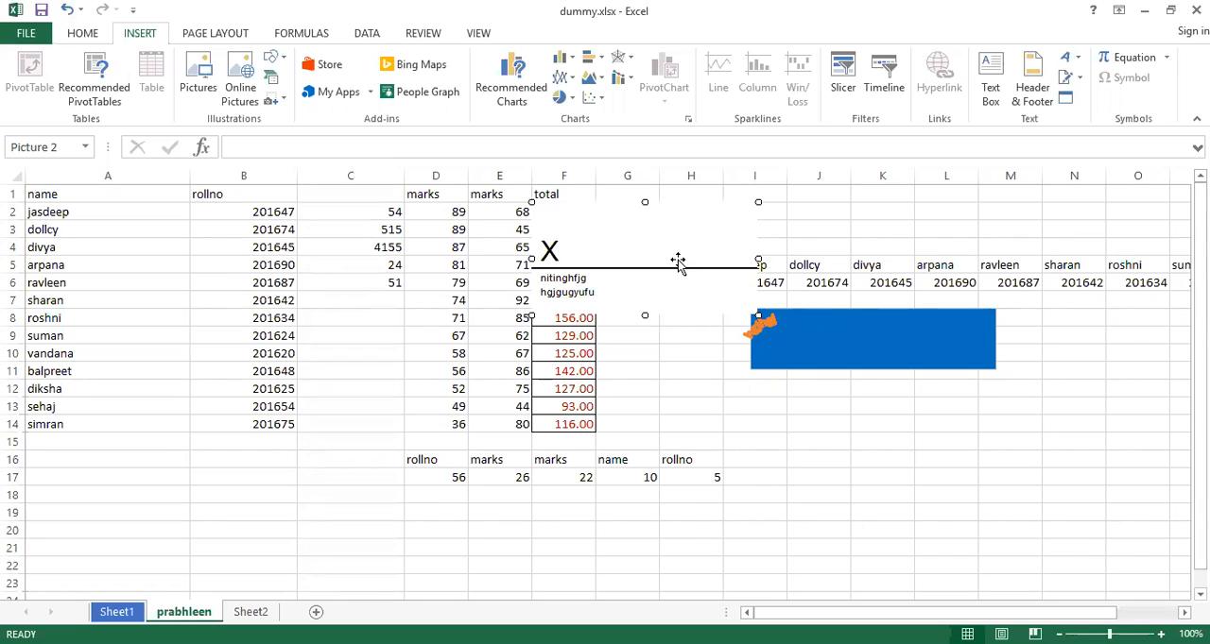
pyautogui.press('Delete')
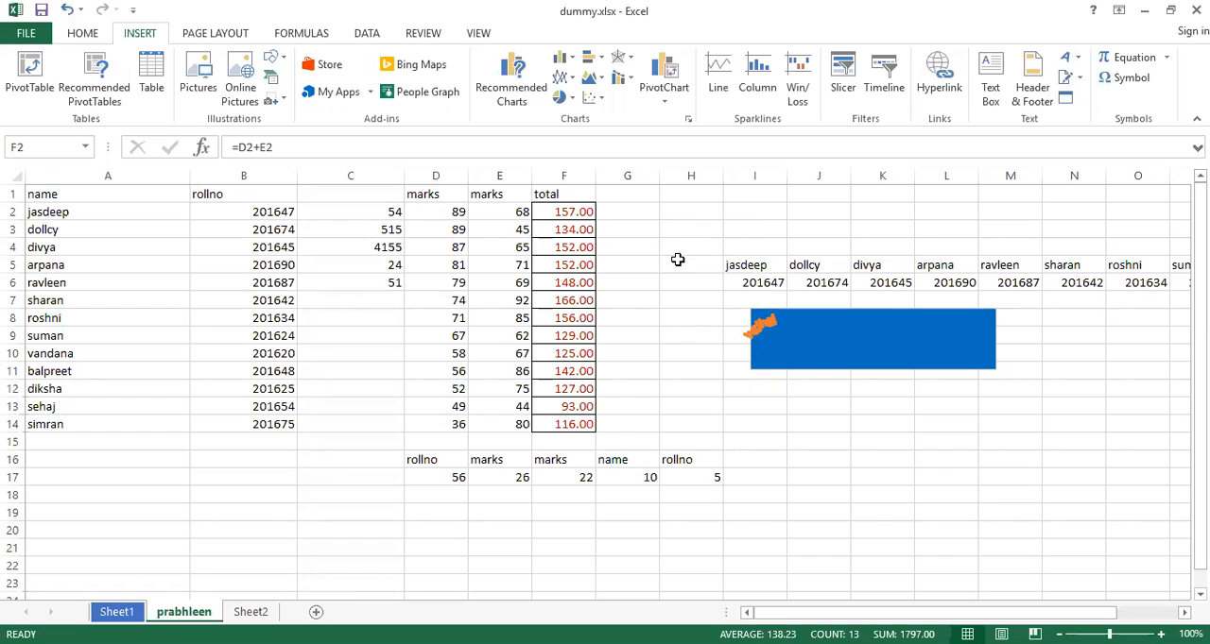
# Try to insert a new Adobe Acrobat Document object into the sheet
pyautogui.click(1065, 100)
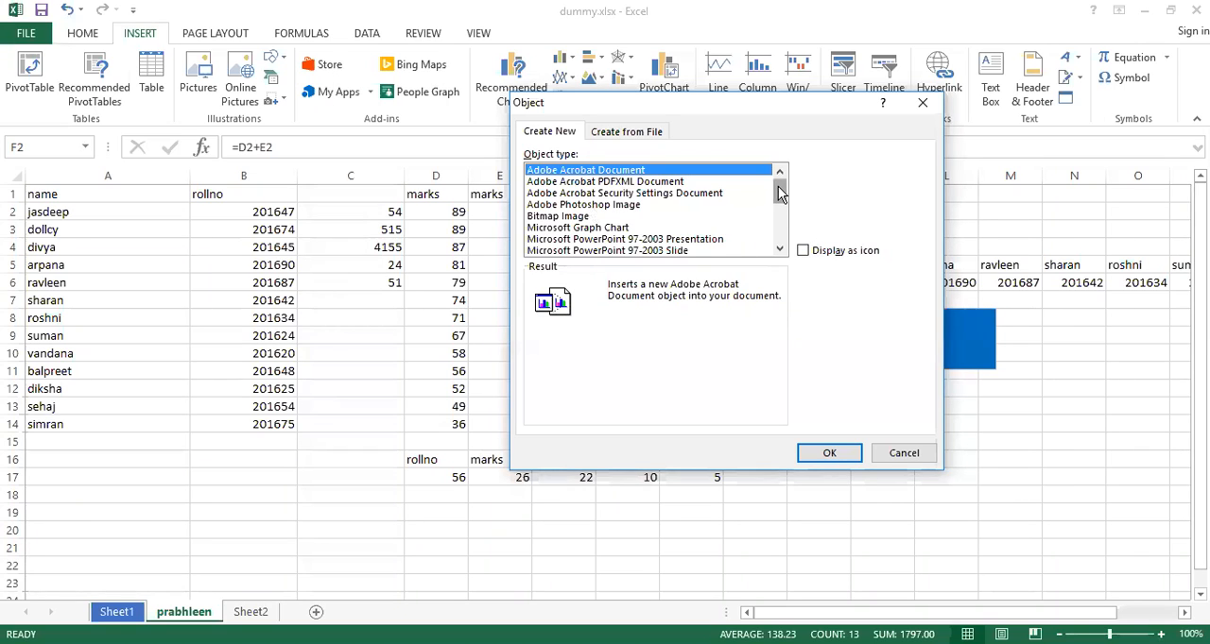
pyautogui.moveTo(781, 194); pyautogui.dragTo(780, 231)
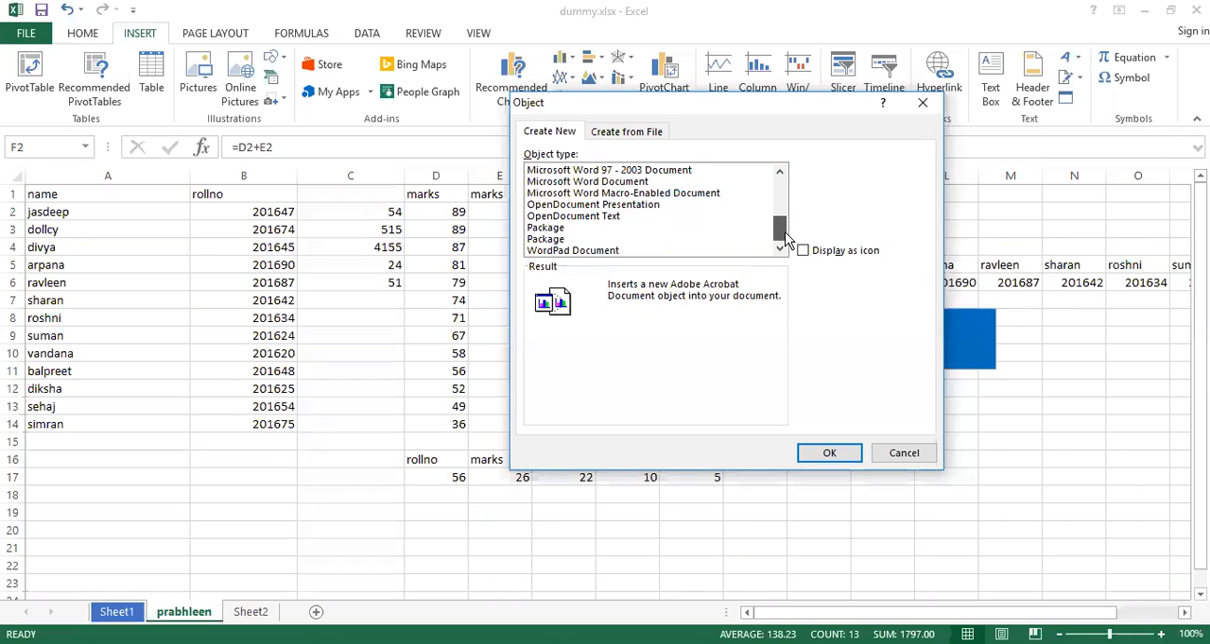
pyautogui.click(846, 456)
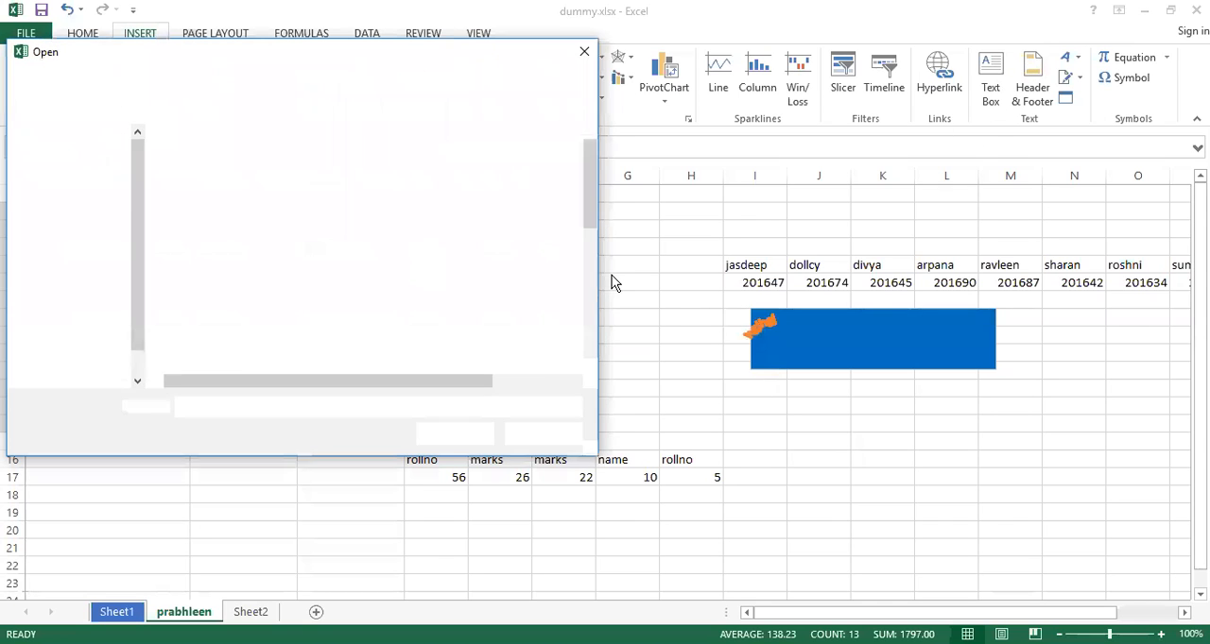
pyautogui.click(587, 58)
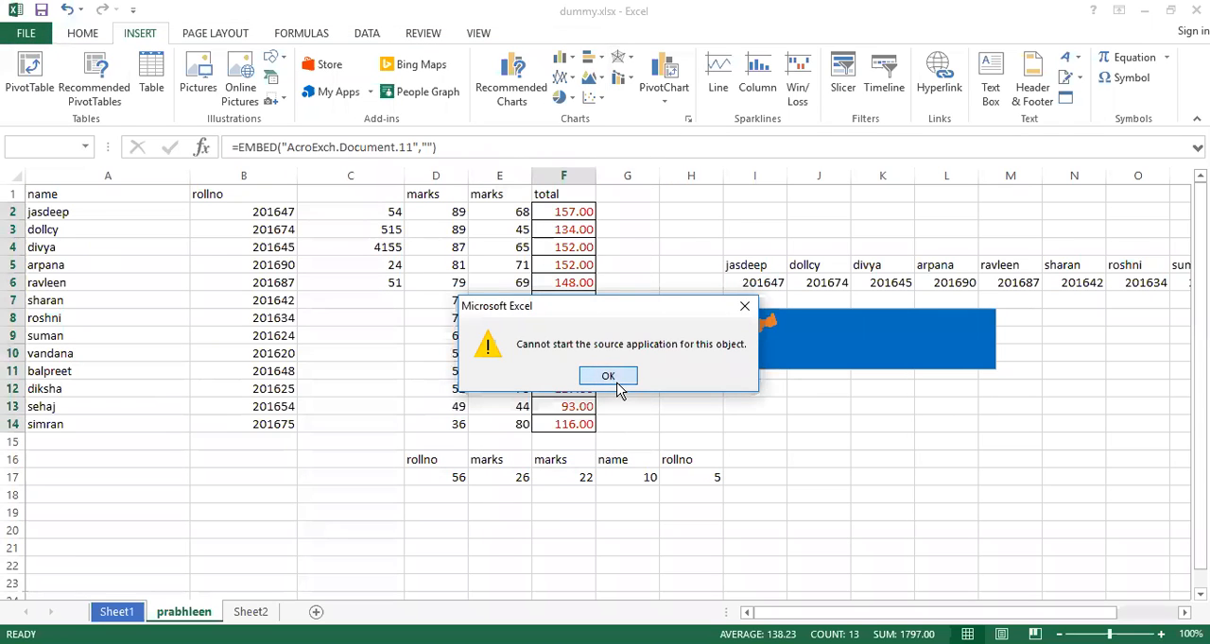
pyautogui.click(615, 379)
# Open the sheet's header for editing and go through its three sections, ending in the centre one
pyautogui.click(1034, 90)
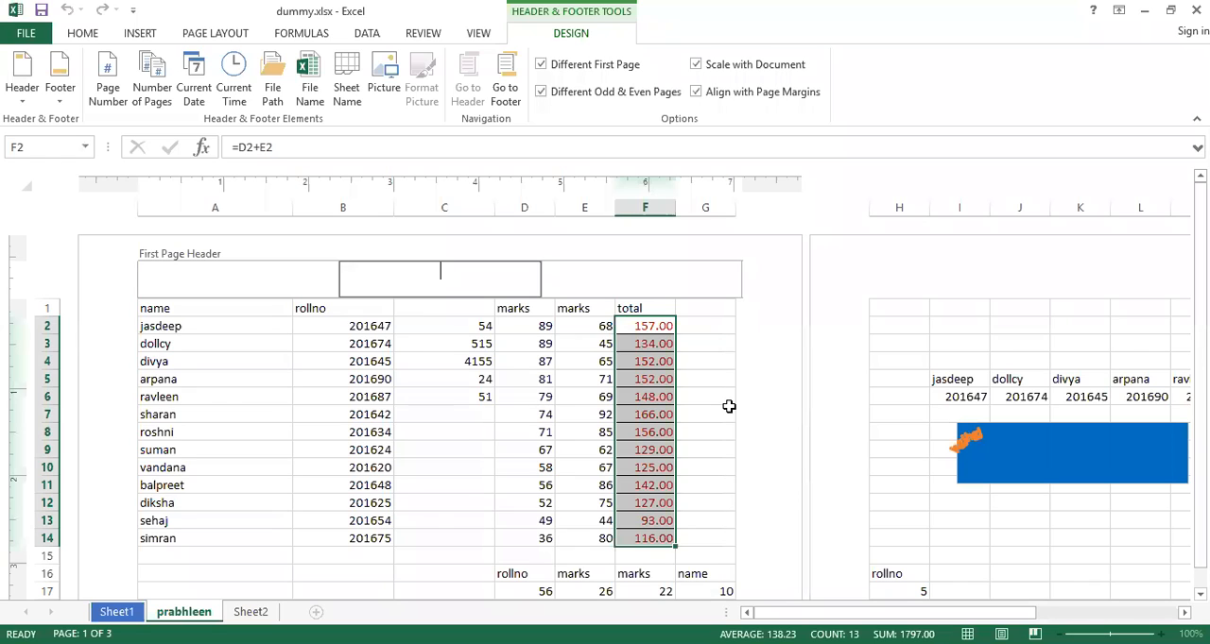
pyautogui.click(278, 280)
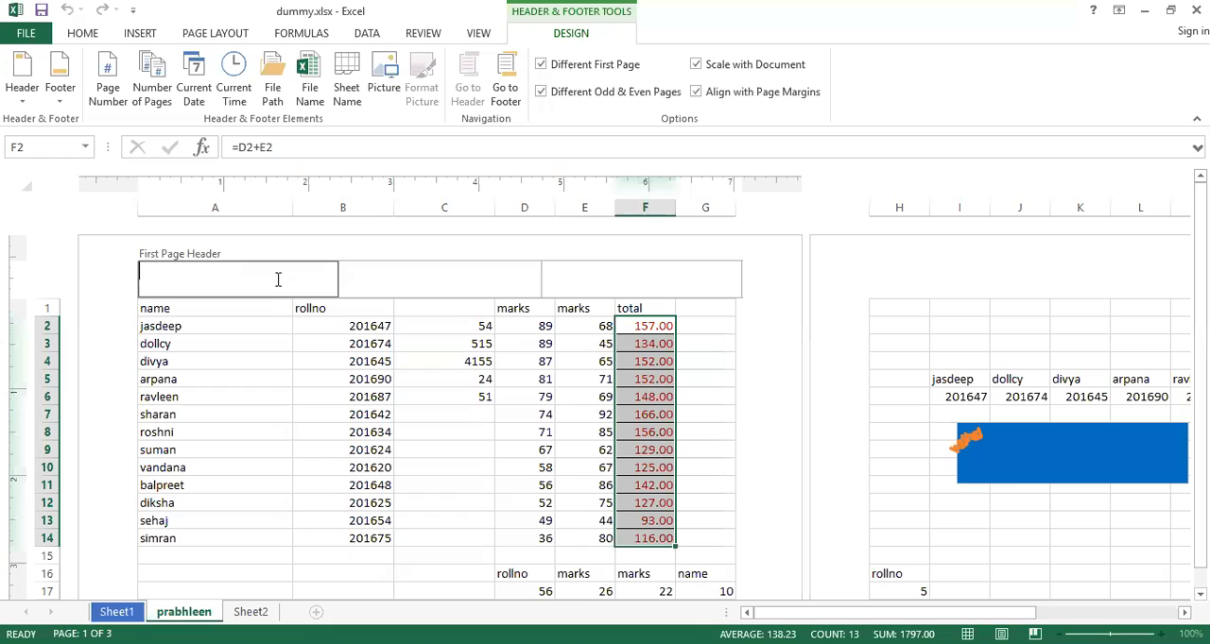
pyautogui.click(445, 274)
pyautogui.click(689, 280)
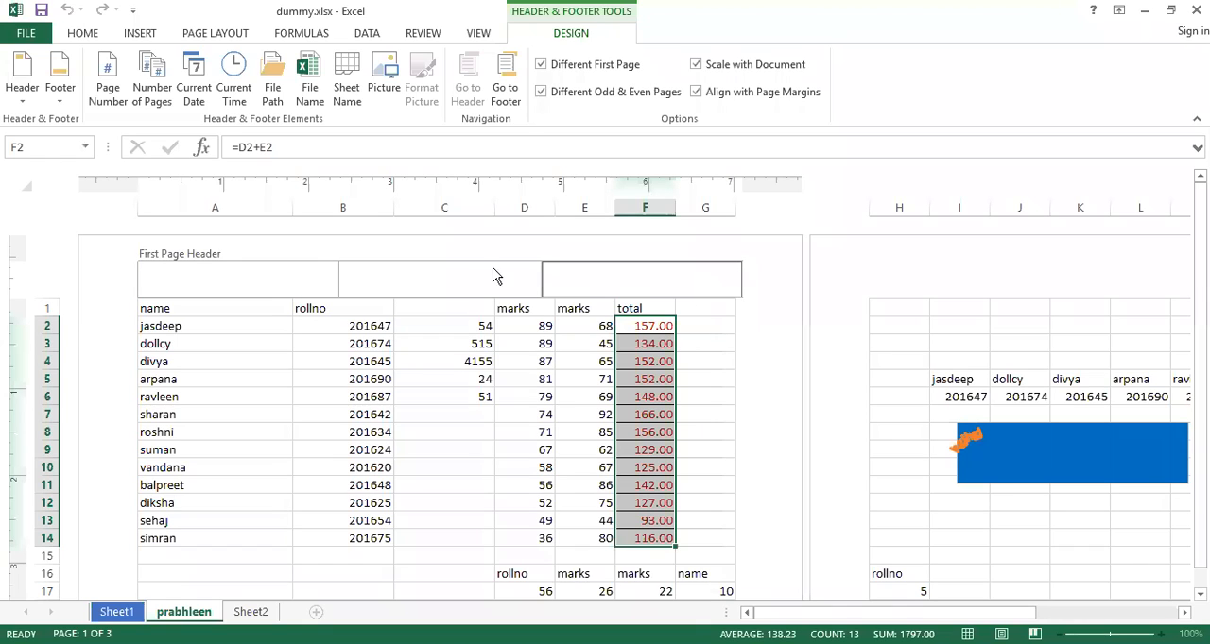
pyautogui.click(440, 277)
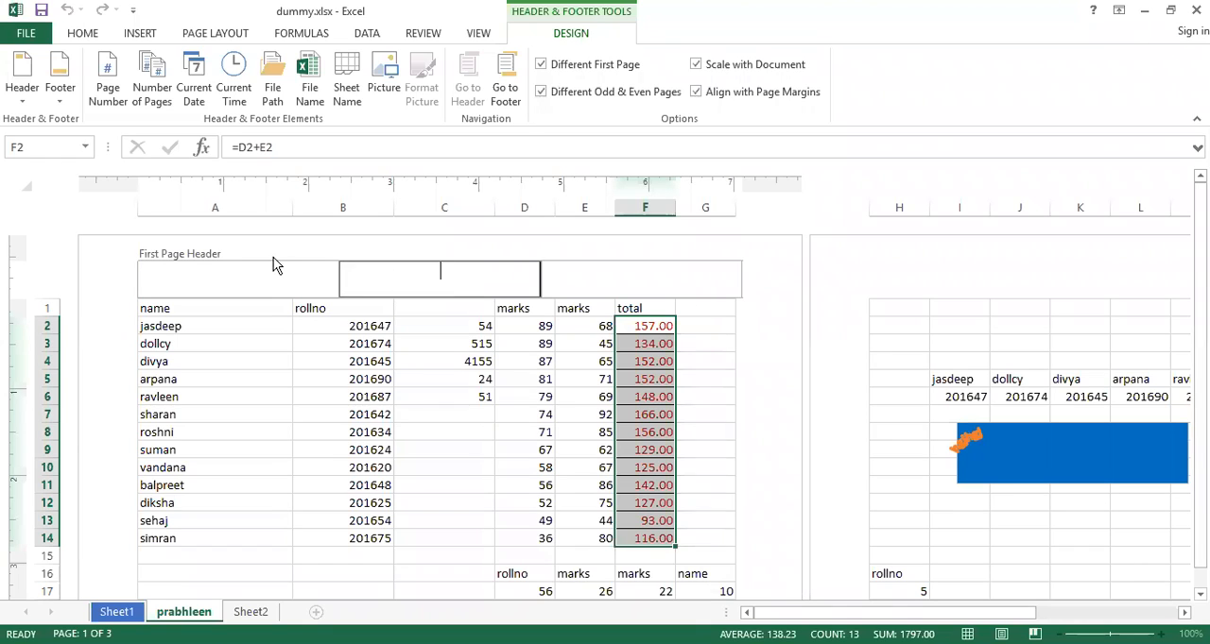
# Examine the preset header and footer entries available for the page
pyautogui.click(21, 94)
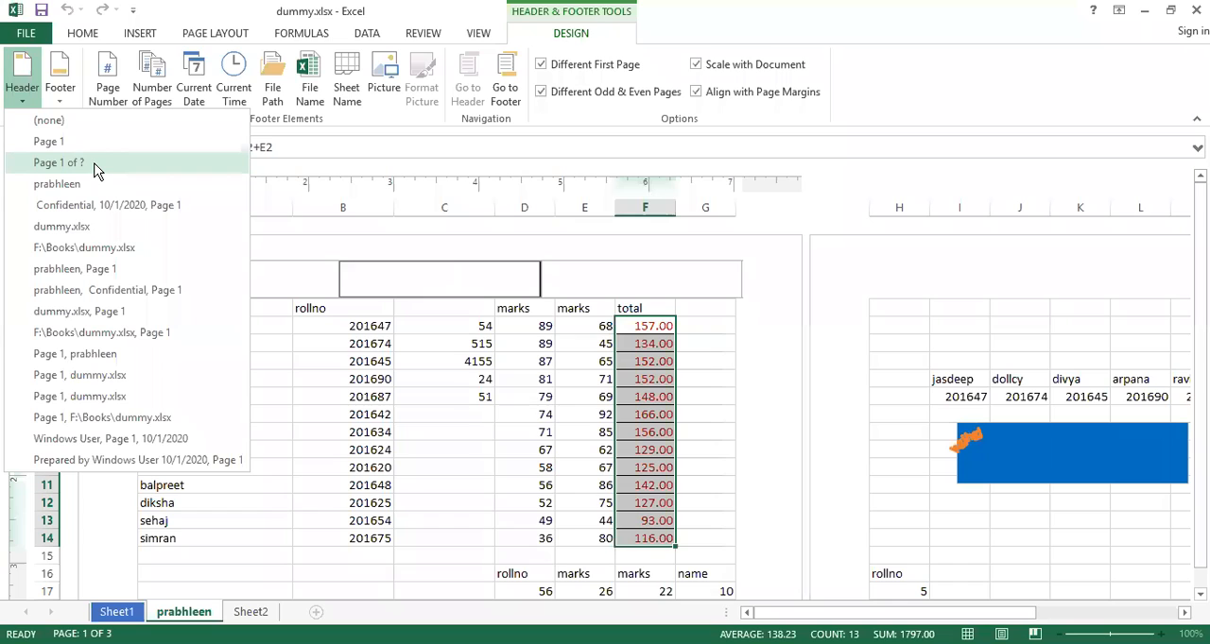
pyautogui.click(371, 397)
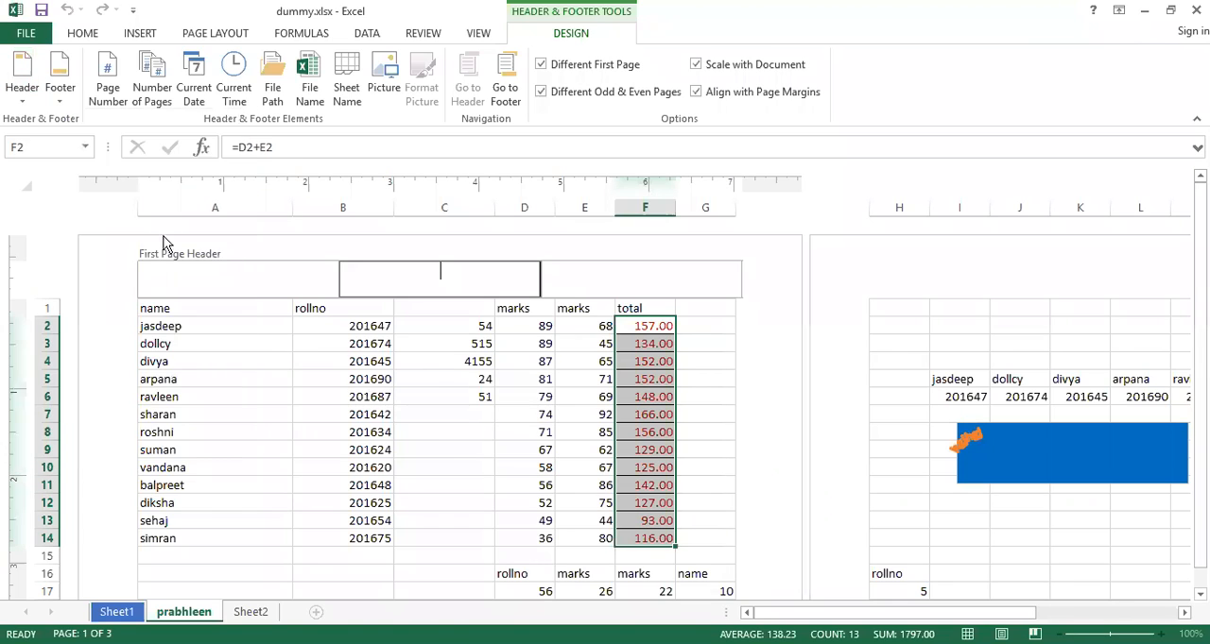
pyautogui.click(23, 111)
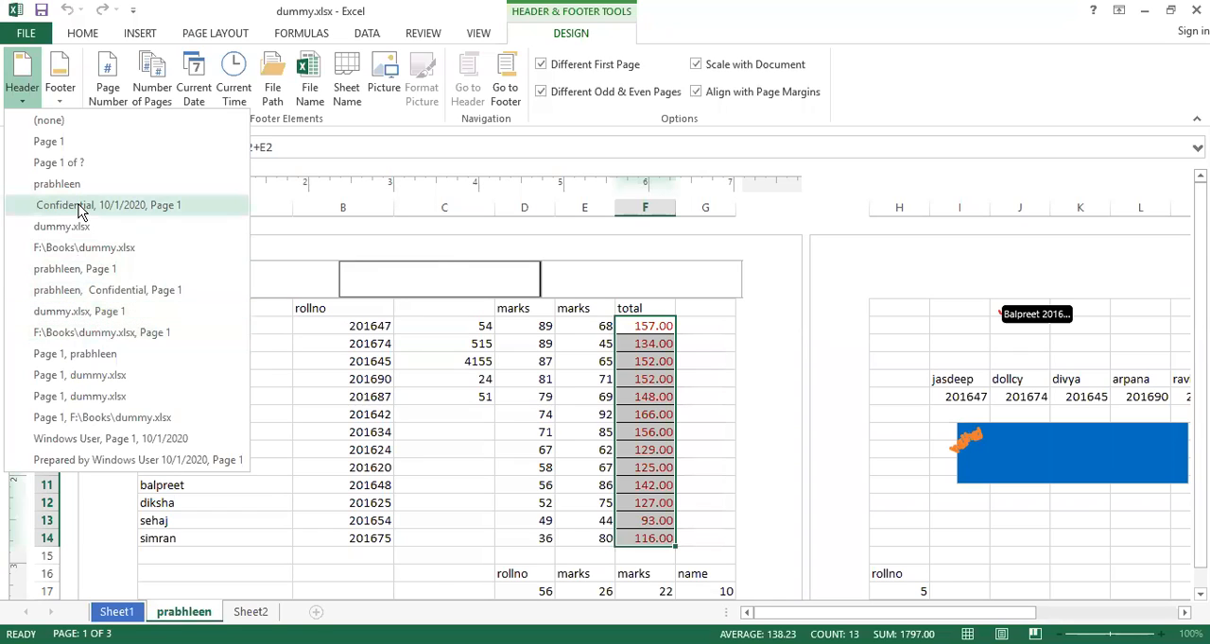
pyautogui.click(62, 100)
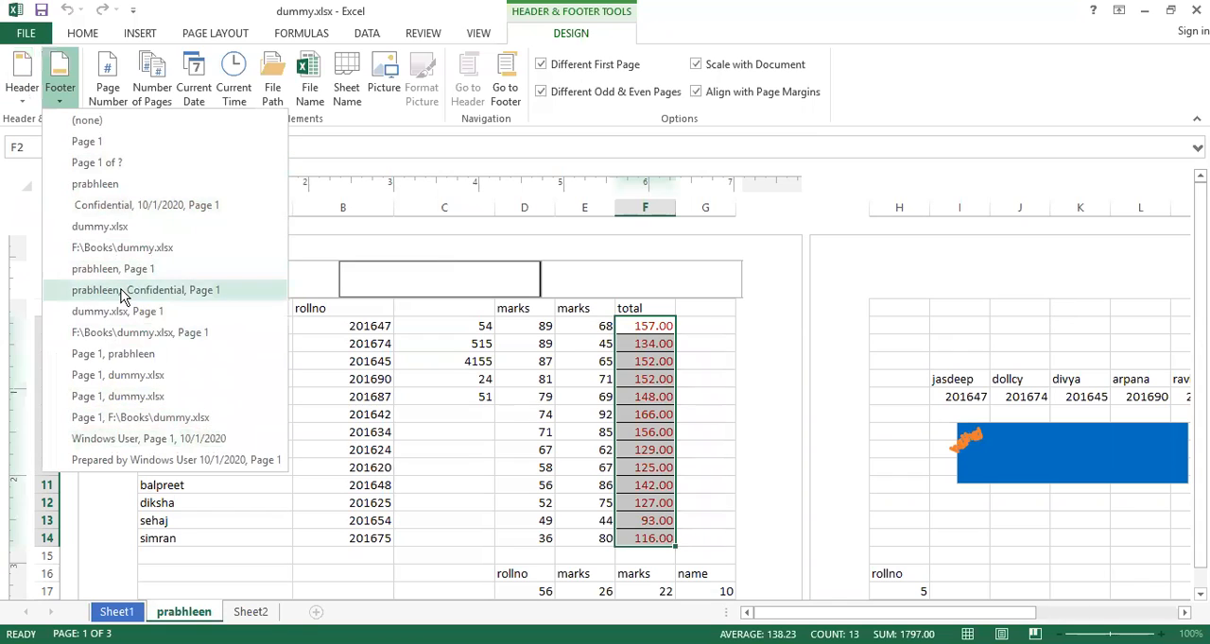
# Enter the person's first name in the centre section of the first page header and check the second page
pyautogui.click(442, 274)
pyautogui.write('nitin')
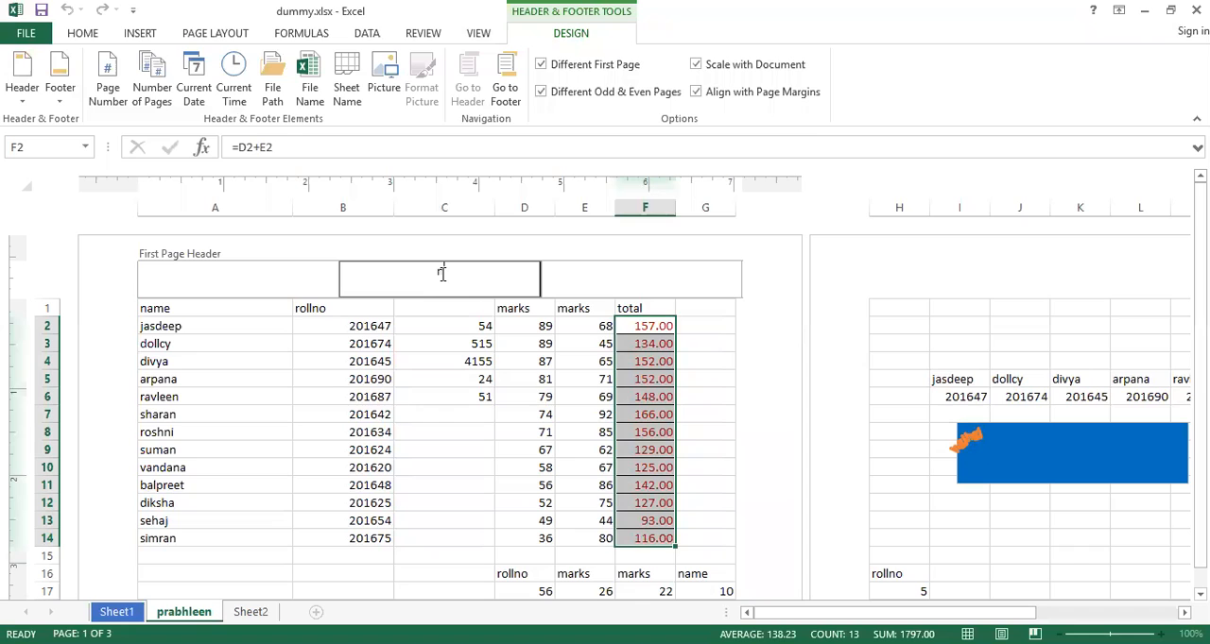
pyautogui.click(497, 395)
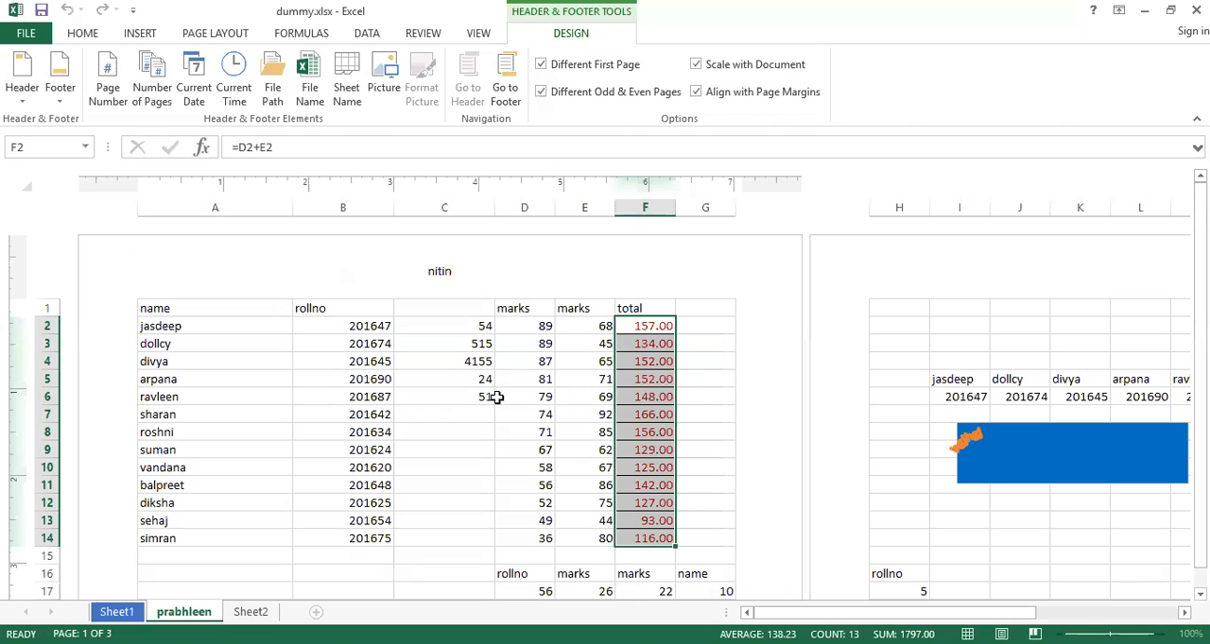
pyautogui.click(914, 395)
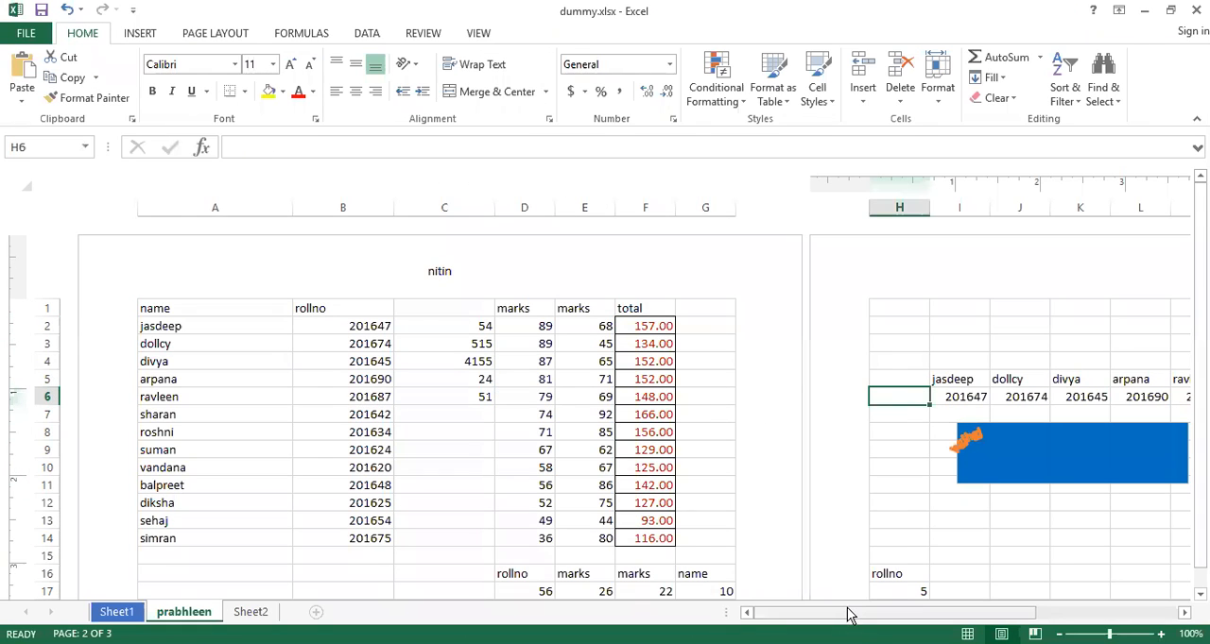
pyautogui.moveTo(850, 619)
pyautogui.mouseDown()
pyautogui.moveTo(904, 618)
pyautogui.moveTo(852, 619)
pyautogui.mouseUp()
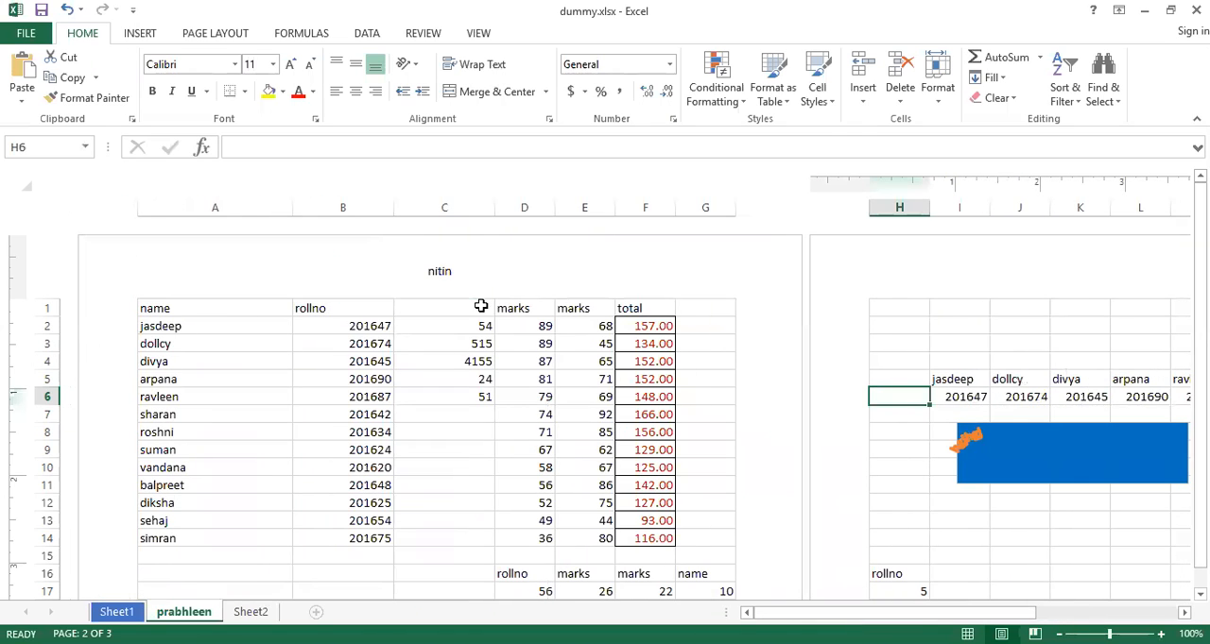
# Reopen the first page header and turn off the Different First Page option
pyautogui.click(446, 274)
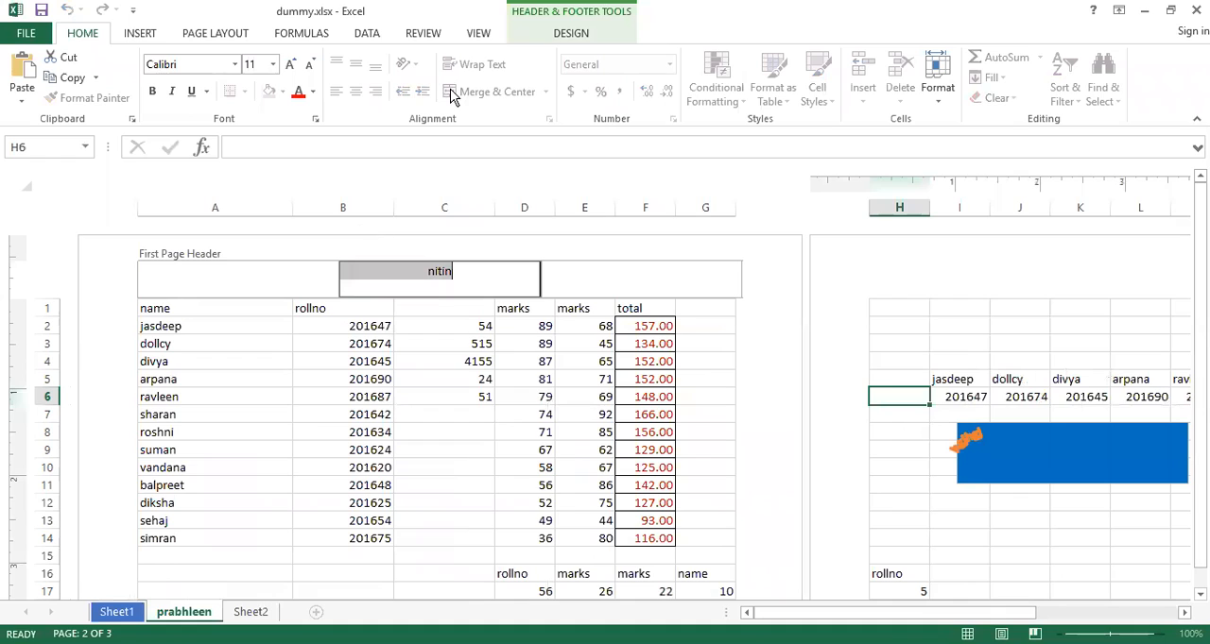
pyautogui.click(571, 34)
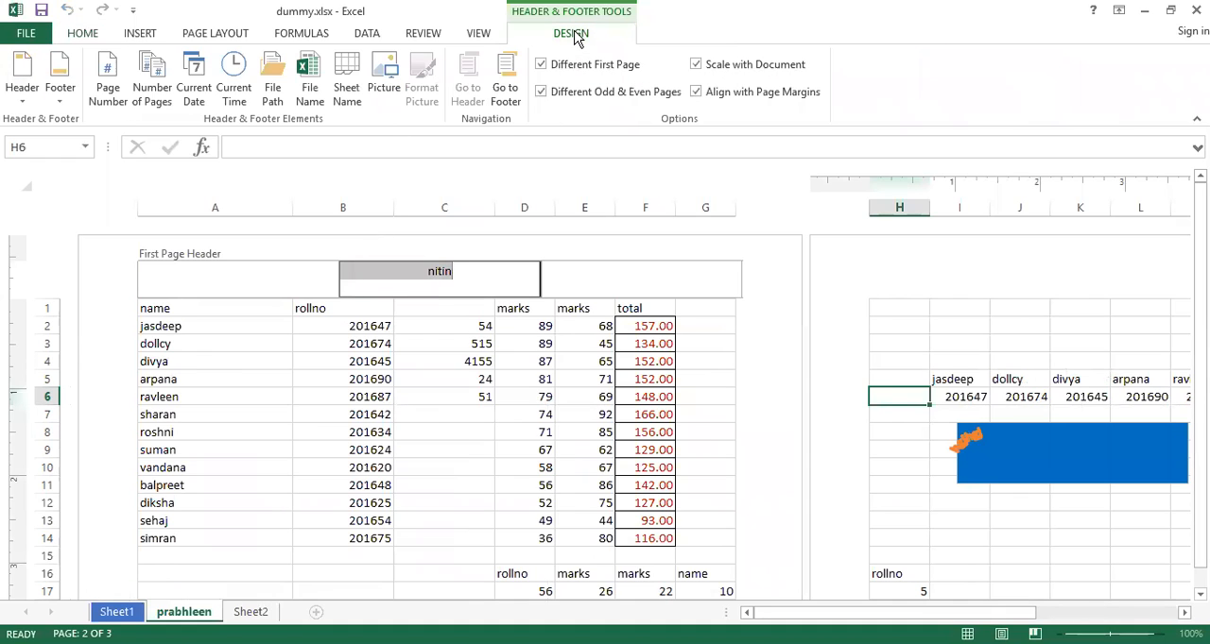
pyautogui.click(542, 66)
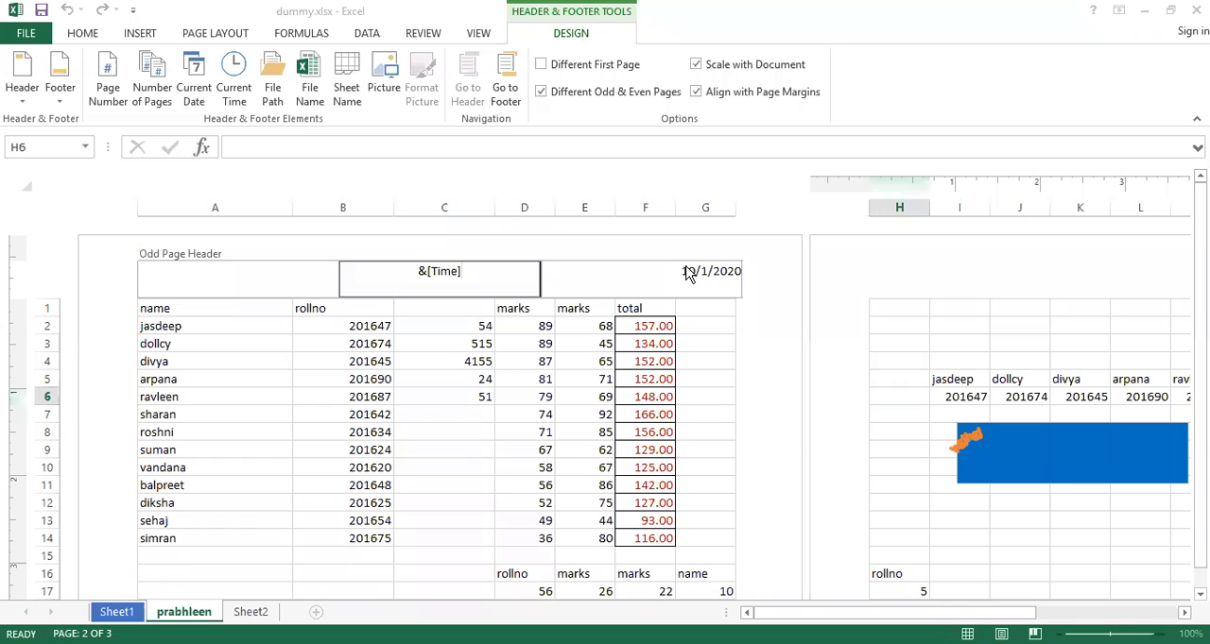
# Clear the odd page header with the (none) preset and enter the person's first name in its centre section
pyautogui.click(25, 100)
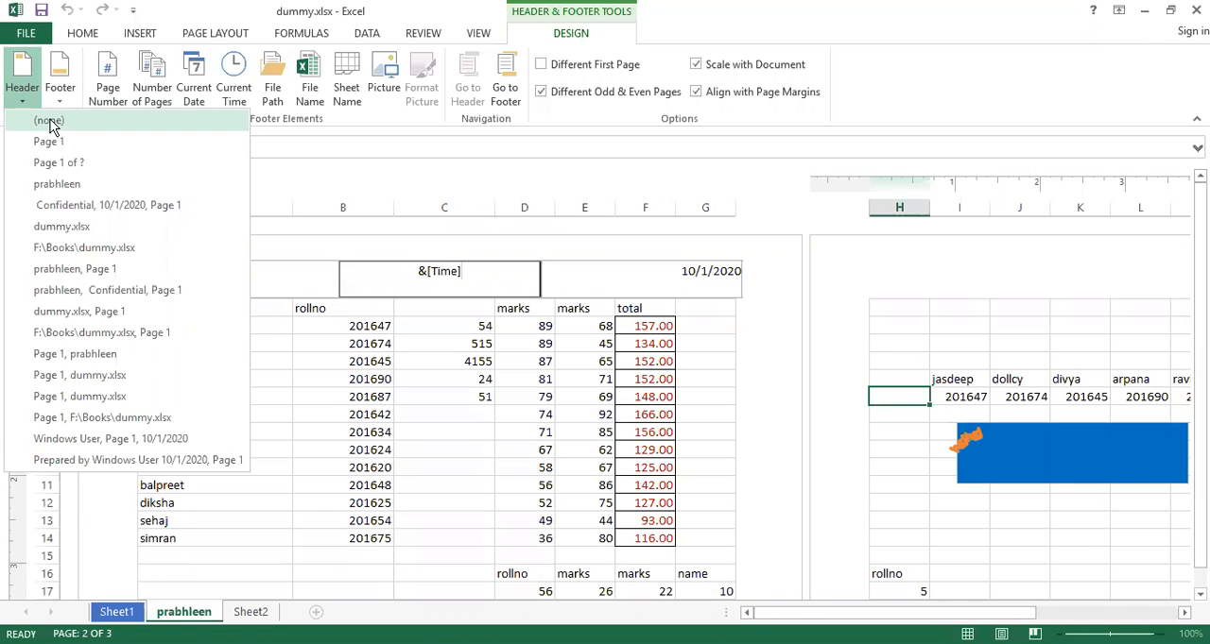
pyautogui.click(446, 276)
pyautogui.write('n')
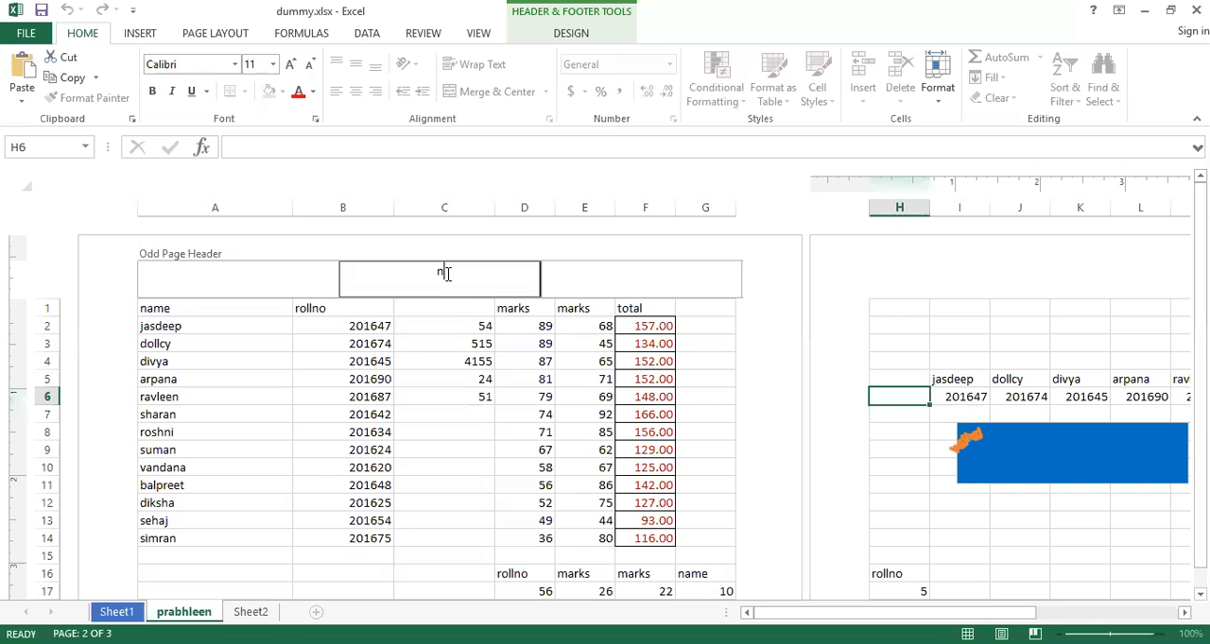
pyautogui.write('itin')
pyautogui.click(444, 378)
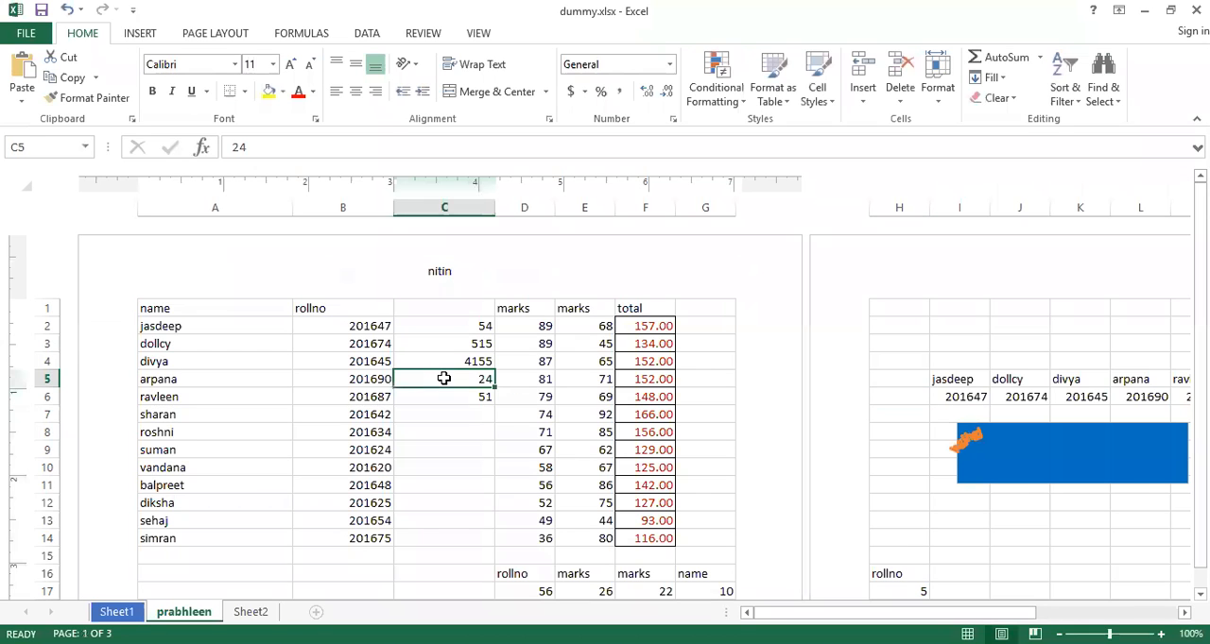
# Reopen the odd page header and turn off the Different Odd & Even Pages option
pyautogui.scroll(-3, 662, 414)
pyautogui.scroll(3, 662, 416)
pyautogui.click(457, 273)
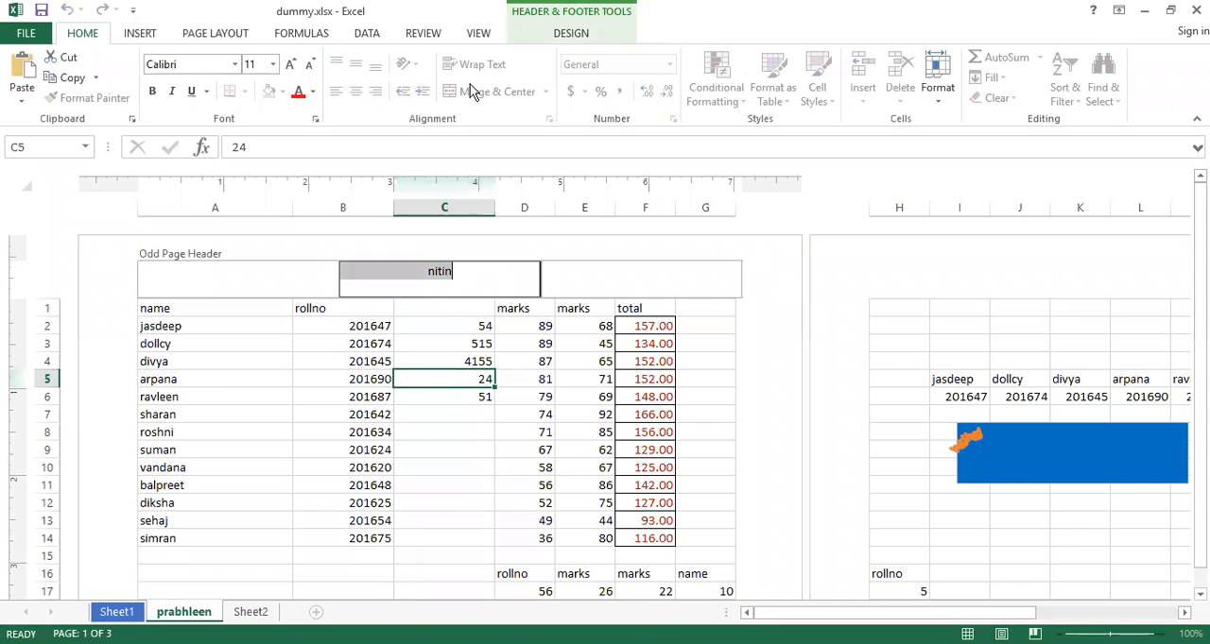
pyautogui.click(571, 33)
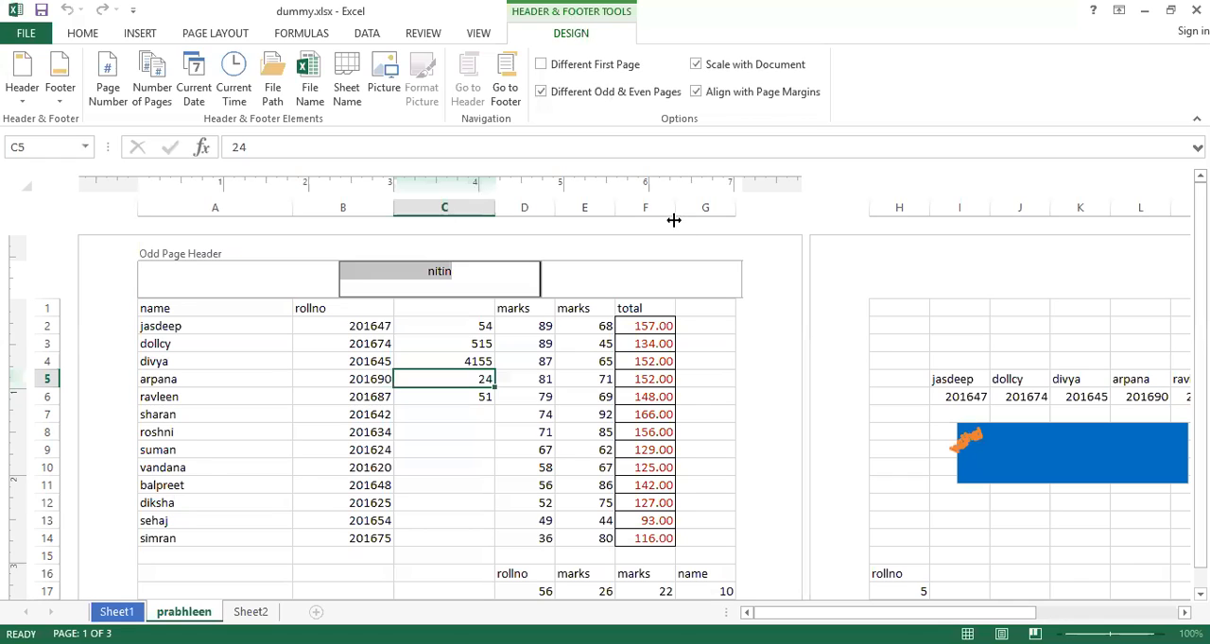
pyautogui.click(540, 93)
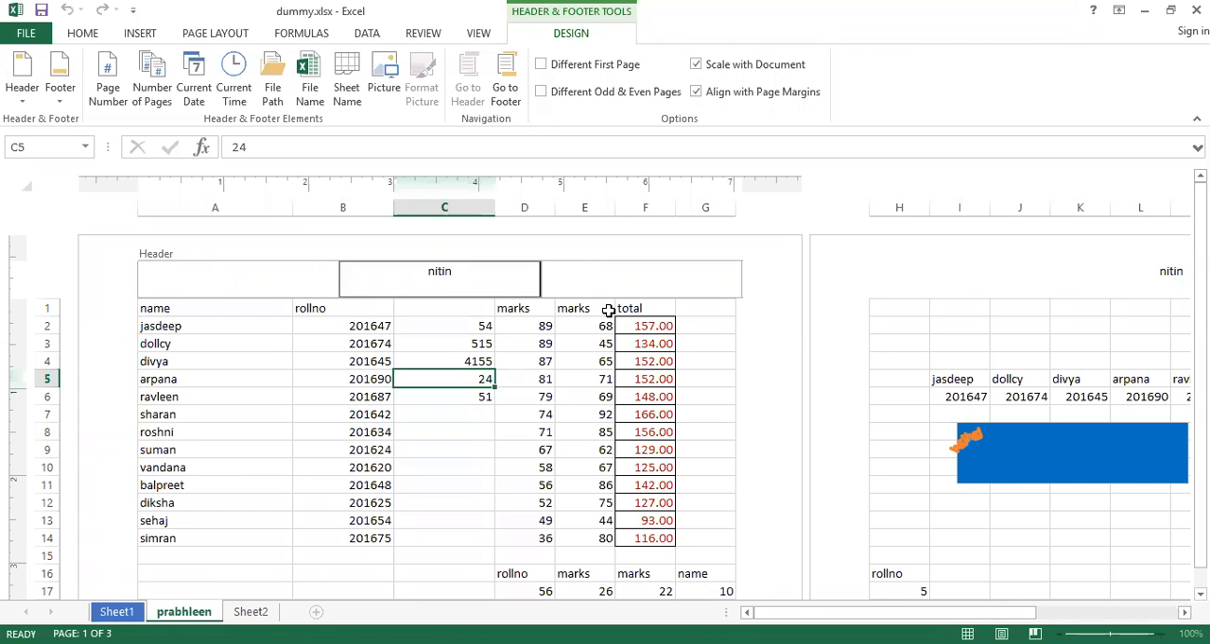
pyautogui.click(602, 346)
# Check the header's centre section on the first, second and third pages
pyautogui.click(448, 288)
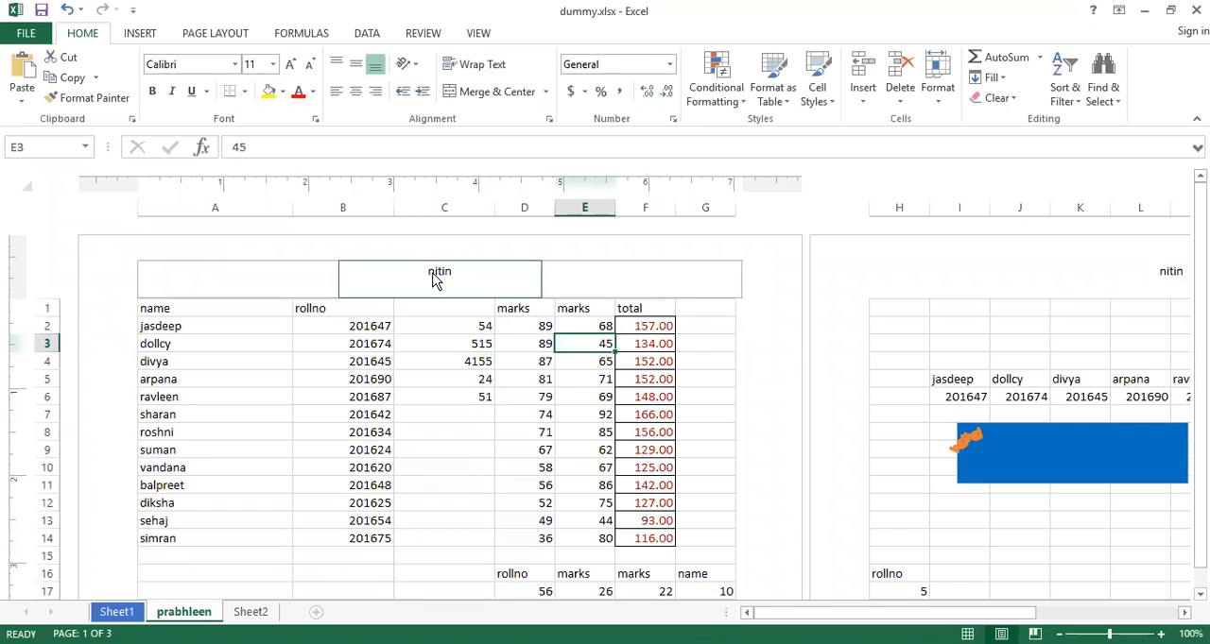
pyautogui.click(1164, 273)
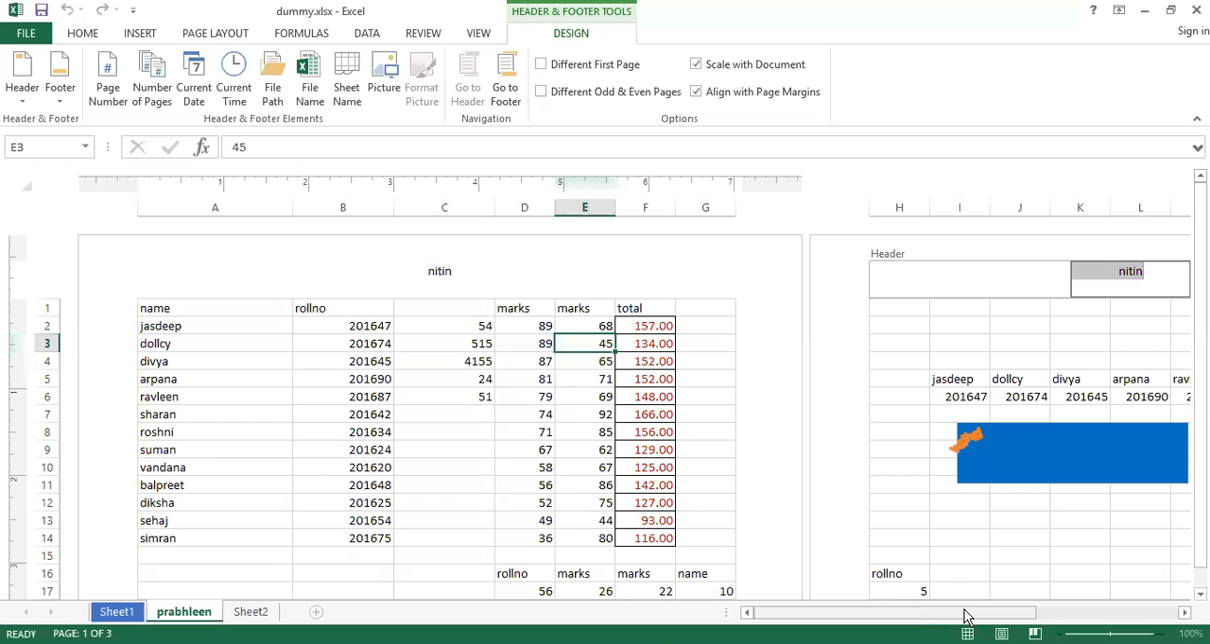
pyautogui.moveTo(966, 616); pyautogui.dragTo(1125, 595)
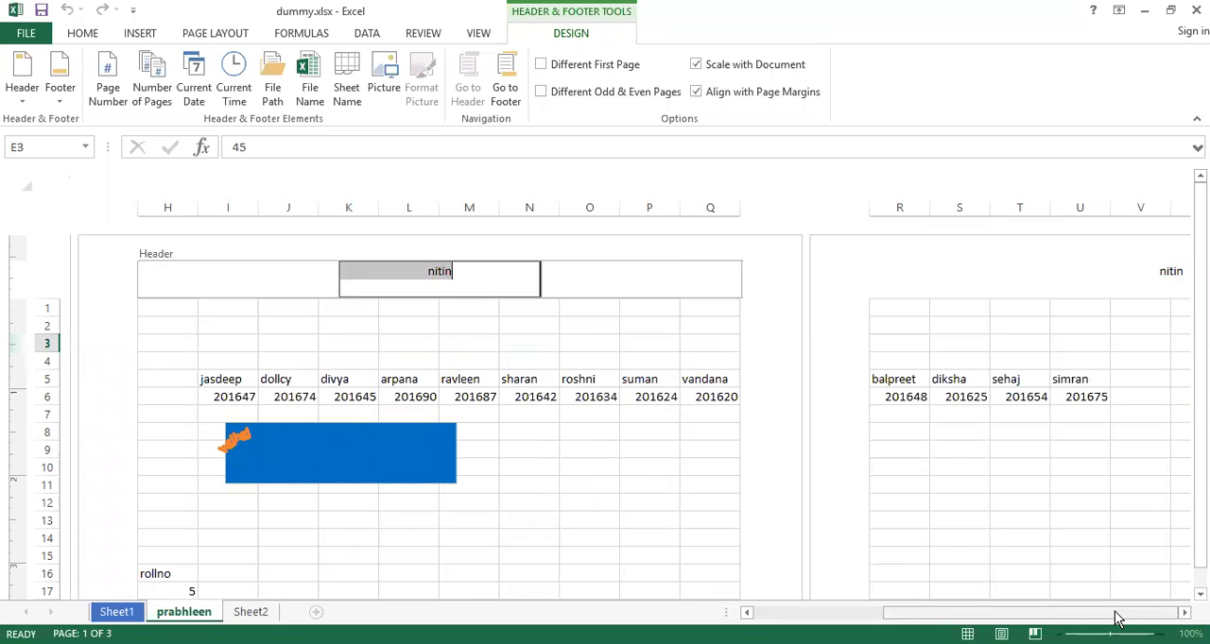
pyautogui.hscroll(-3, 1118, 619)
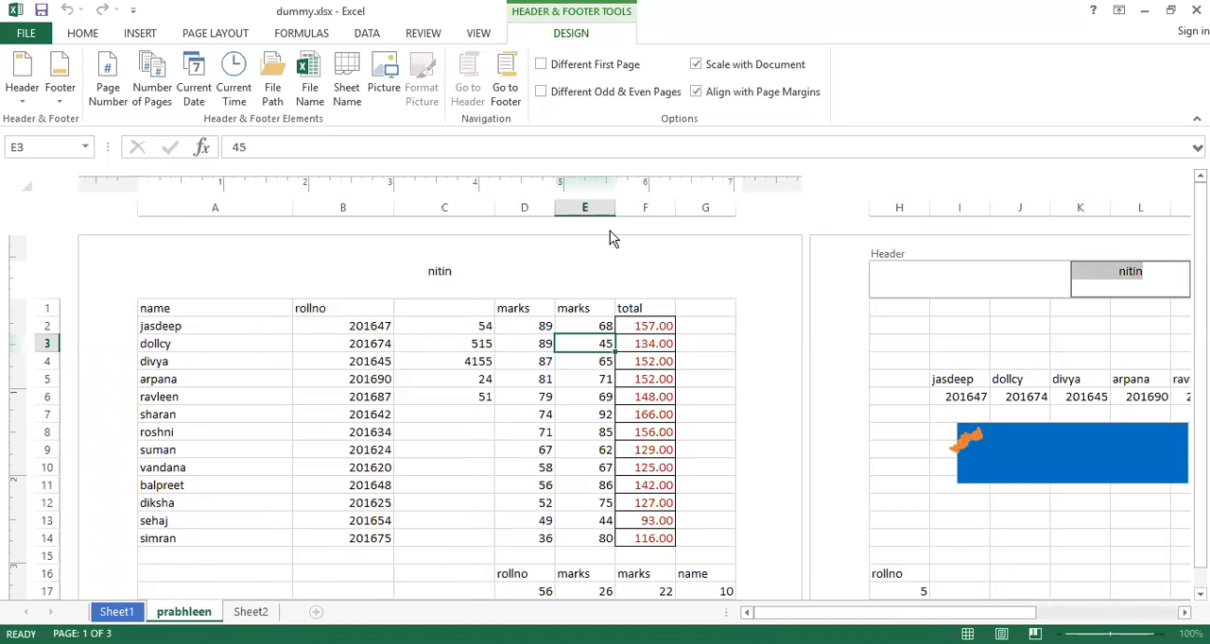
# Delete the text in the header's centre section and apply the "Page 1 of 3" header preset
pyautogui.click(440, 270)
pyautogui.press('Delete')
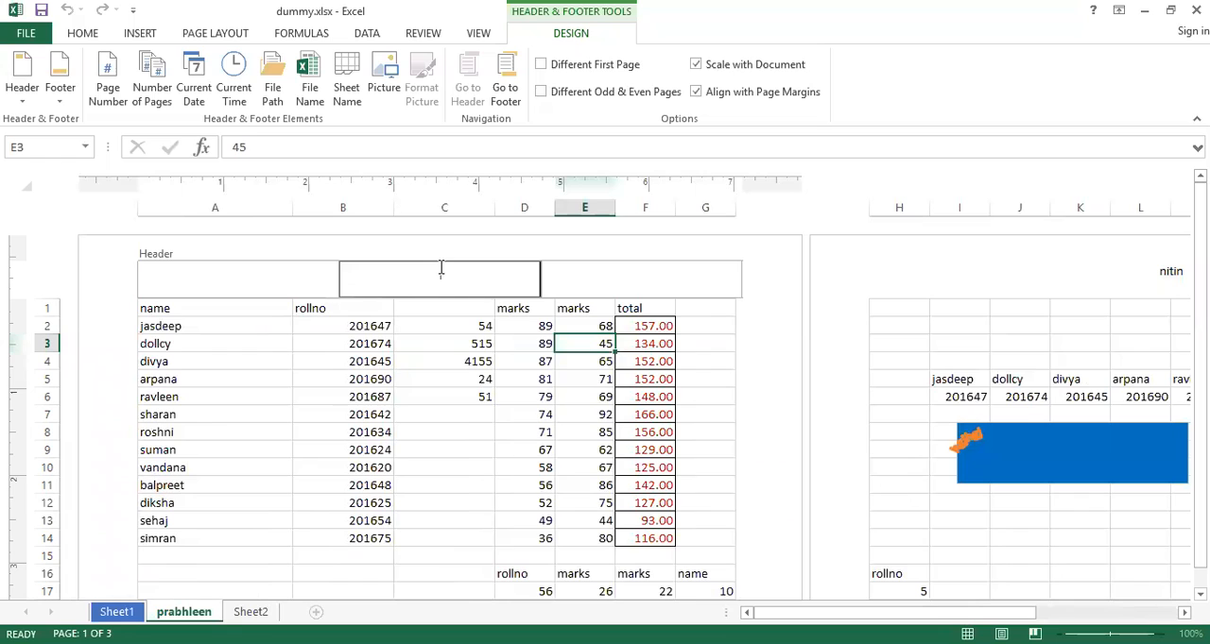
pyautogui.click(21, 94)
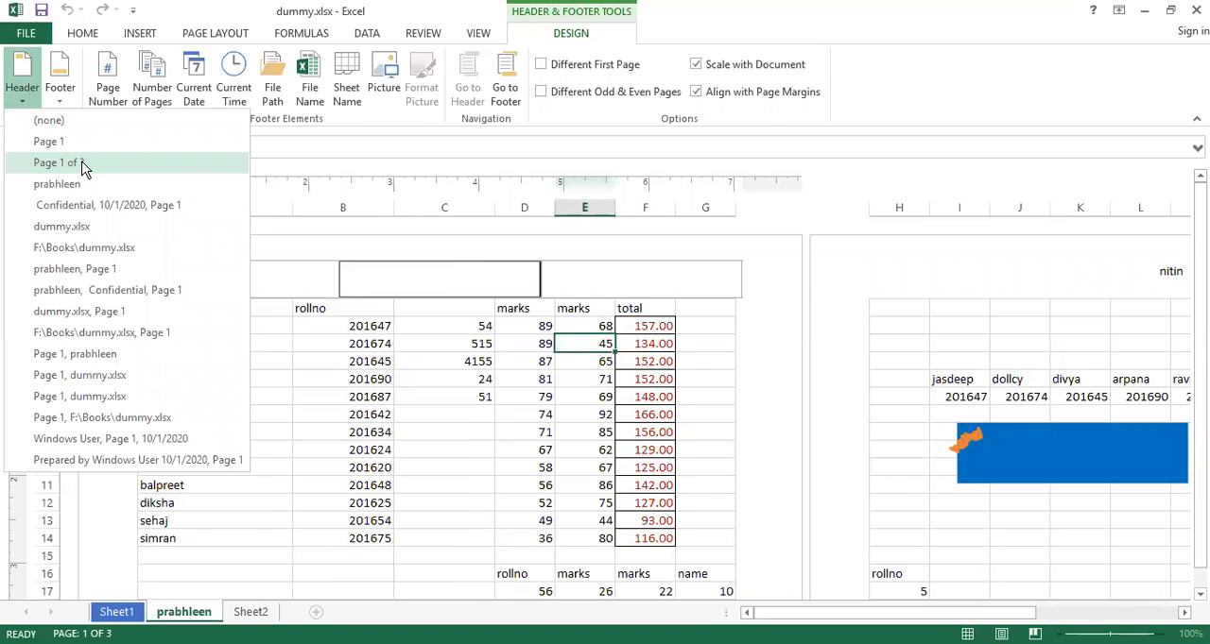
pyautogui.click(82, 167)
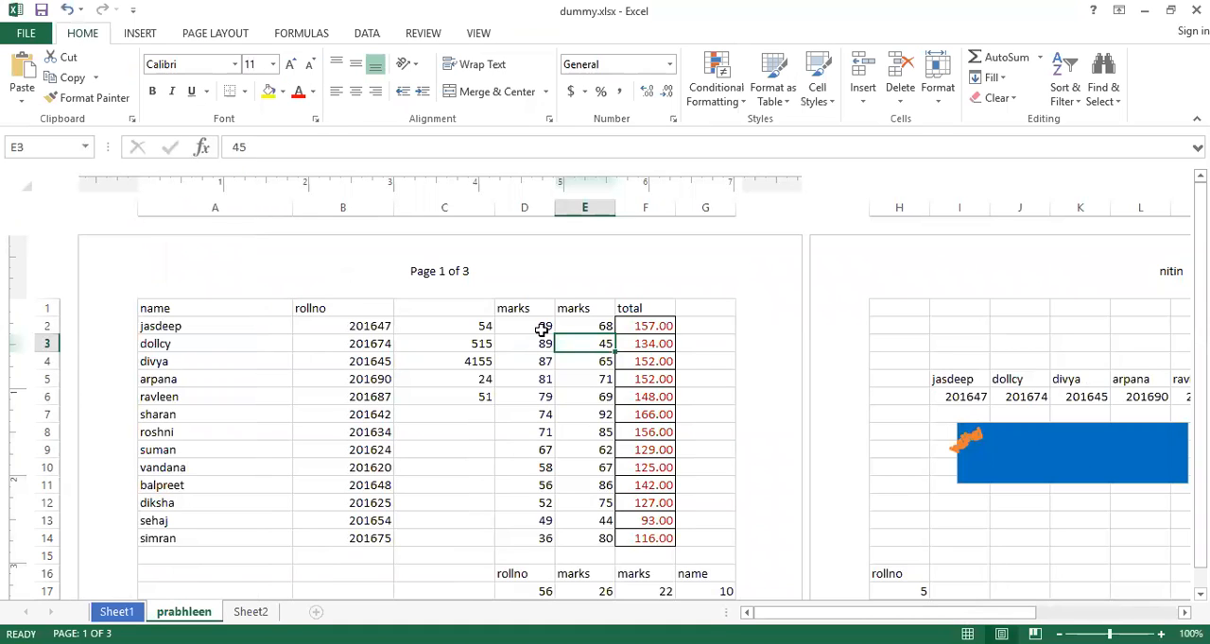
# Examine the page-number header code on the first two pages and the numbering across the remaining page
pyautogui.click(440, 270)
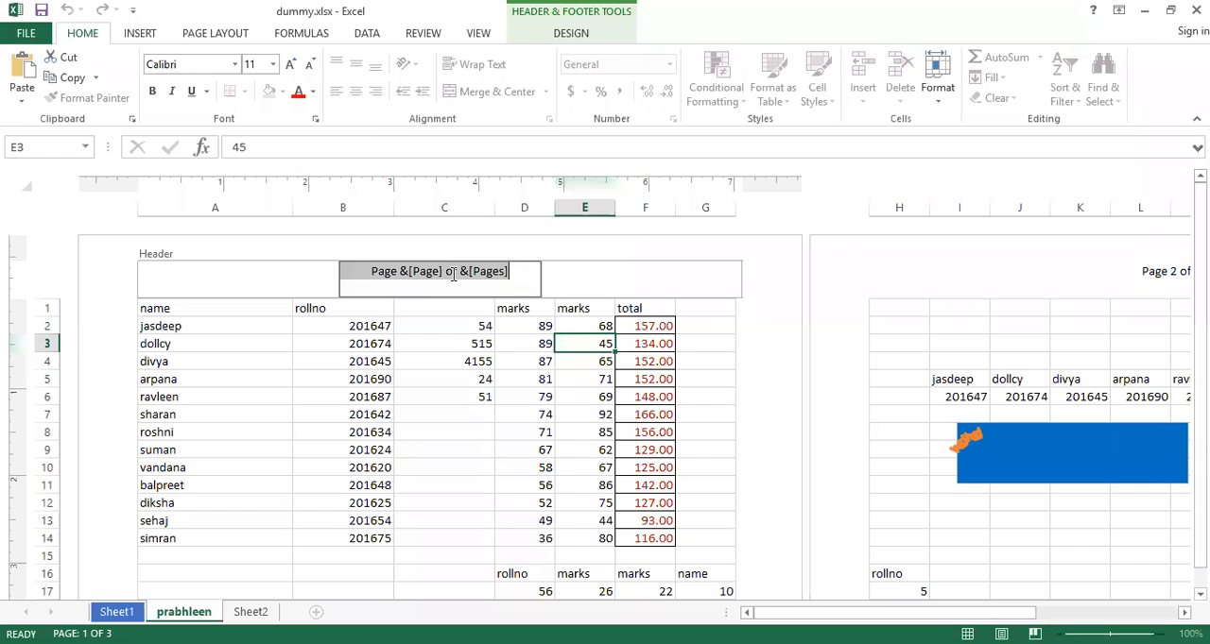
pyautogui.click(572, 321)
pyautogui.click(1094, 277)
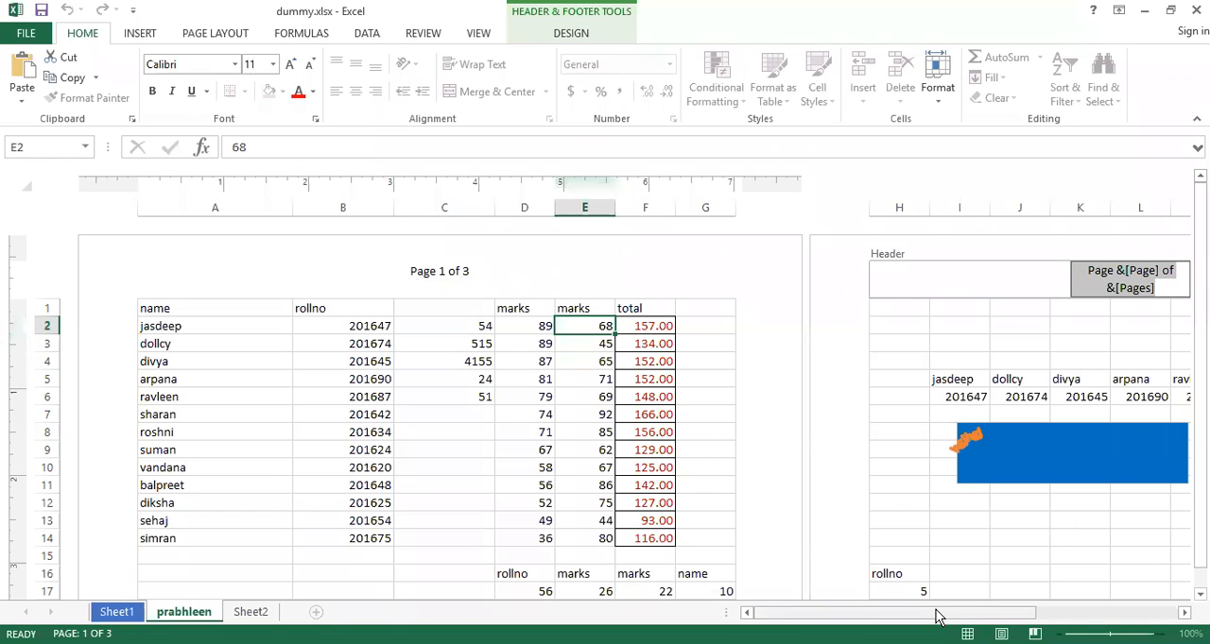
pyautogui.click(918, 505)
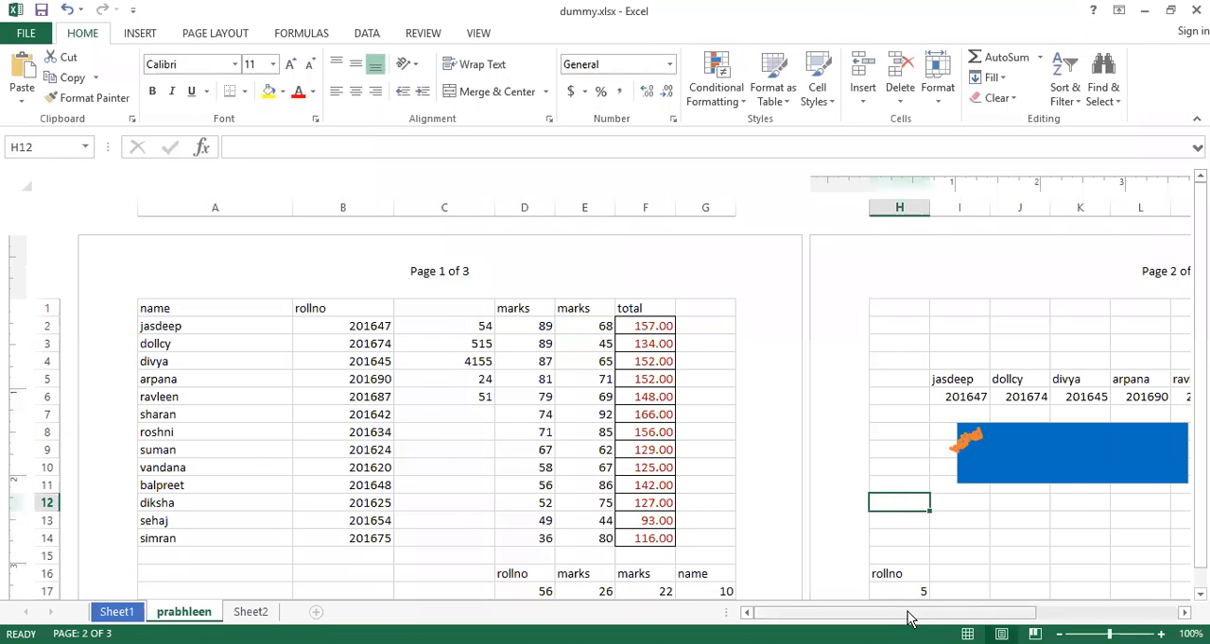
pyautogui.click(1104, 611)
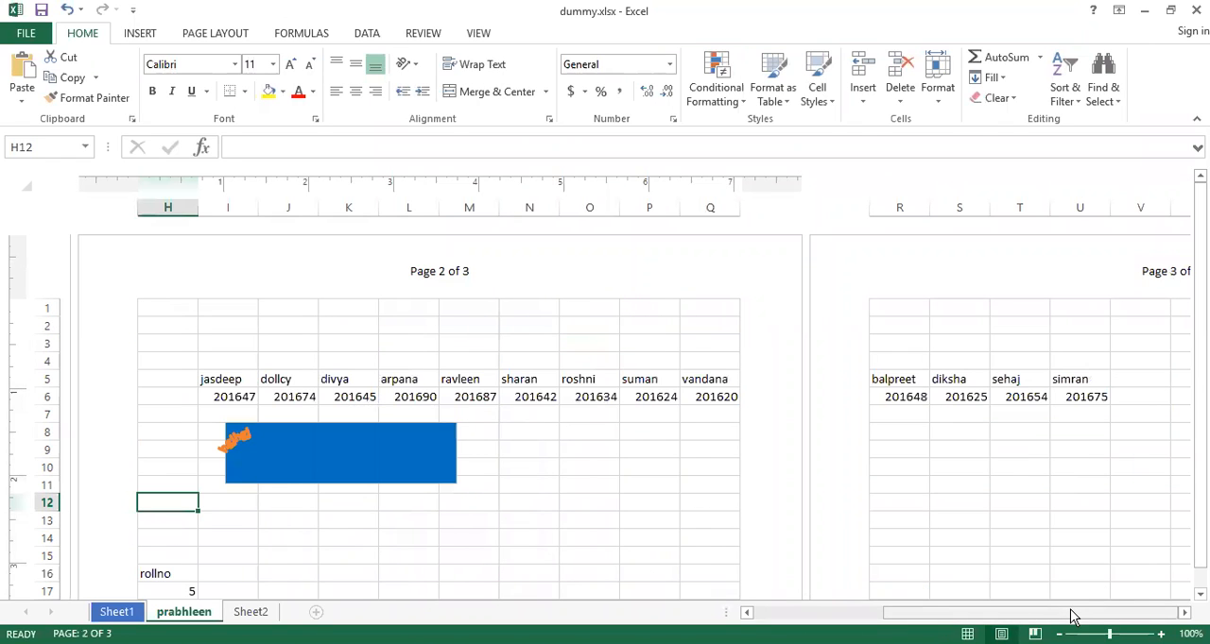
# Enter 0 in cell T8 and check the header on the blank page beyond the third one
pyautogui.click(1004, 431)
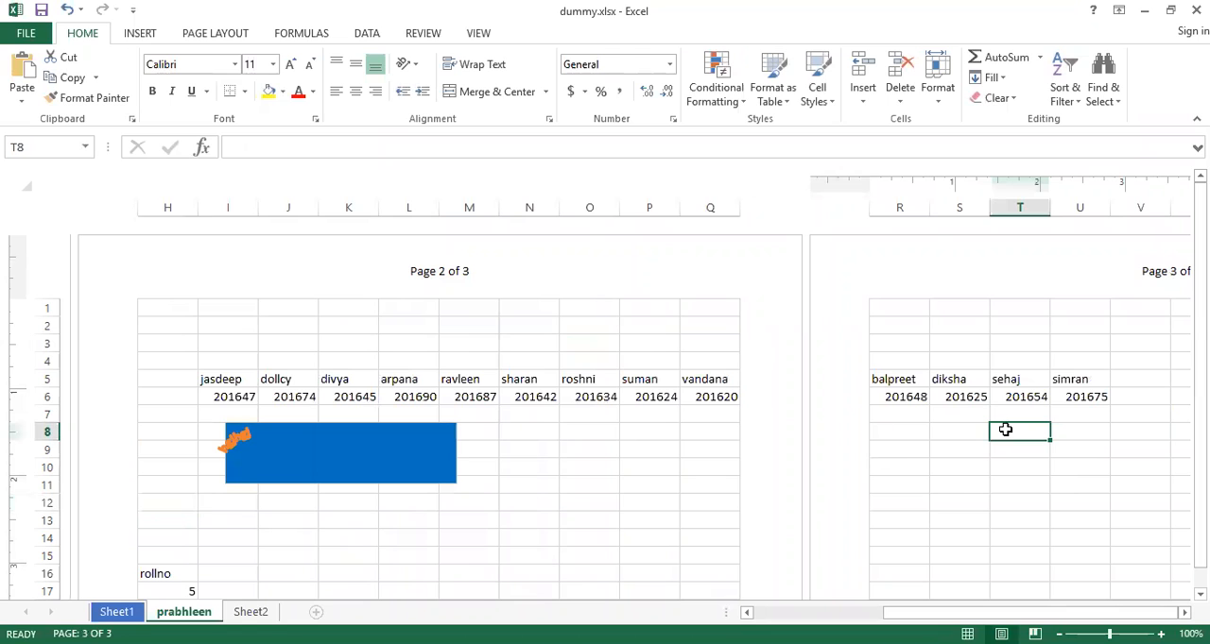
pyautogui.write('0')
pyautogui.press('Right')
pyautogui.press('Right')
pyautogui.press('Right')
pyautogui.press('Right')
pyautogui.press('Right')
pyautogui.press('Right')
pyautogui.press('Right')
pyautogui.press('Right')
pyautogui.press('Right')
pyautogui.press('Right')
pyautogui.press('Right')
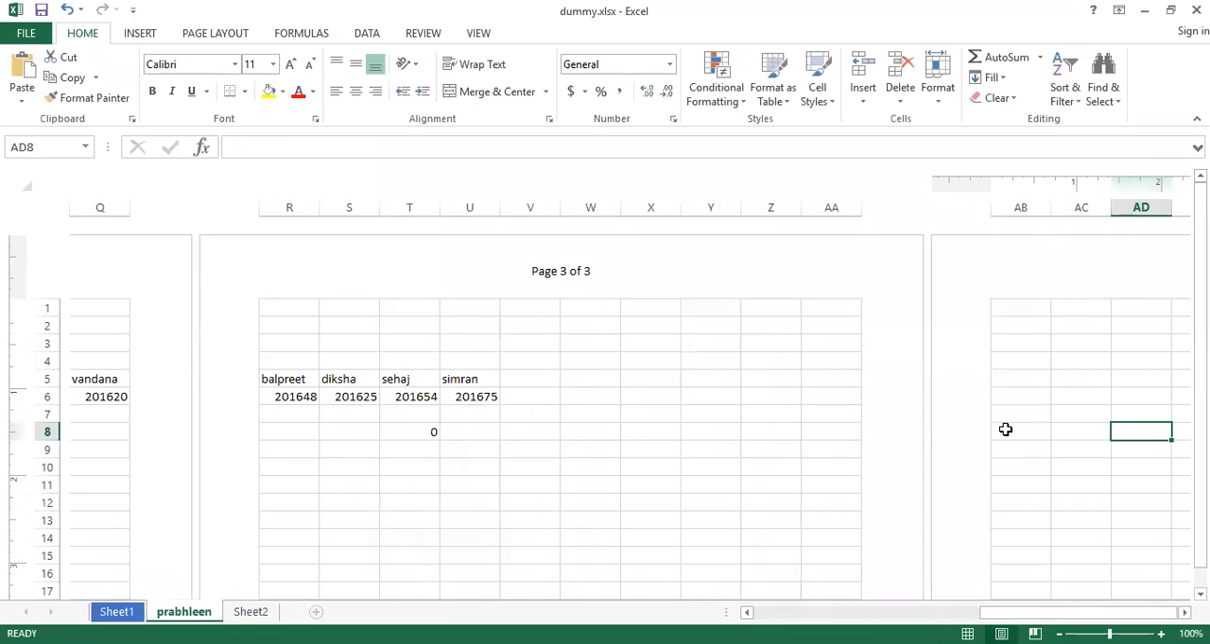
pyautogui.press('Left')
pyautogui.press('Right')
pyautogui.press('Right')
pyautogui.press('Right')
pyautogui.press('Right')
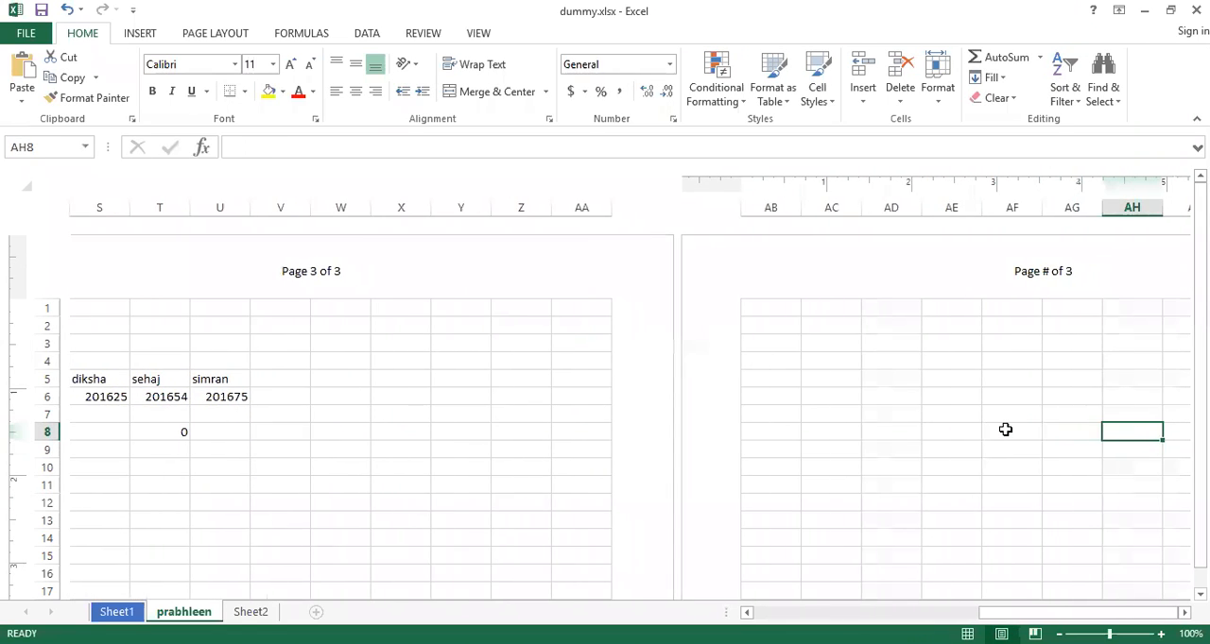
# Return to the first page and clear the page numbering from the header's centre section
pyautogui.press('Left')
pyautogui.press('Left')
pyautogui.press('Left')
pyautogui.press('Left')
pyautogui.press('Left')
pyautogui.press('Left')
pyautogui.press('Left')
pyautogui.press('Left')
pyautogui.press('Left')
pyautogui.press('Left')
pyautogui.press('Left')
pyautogui.press('Left')
pyautogui.press('Left')
pyautogui.press('Left')
pyautogui.press('Left')
pyautogui.press('Left')
pyautogui.press('Left')
pyautogui.press('Left')
pyautogui.press('Left')
pyautogui.press('Left')
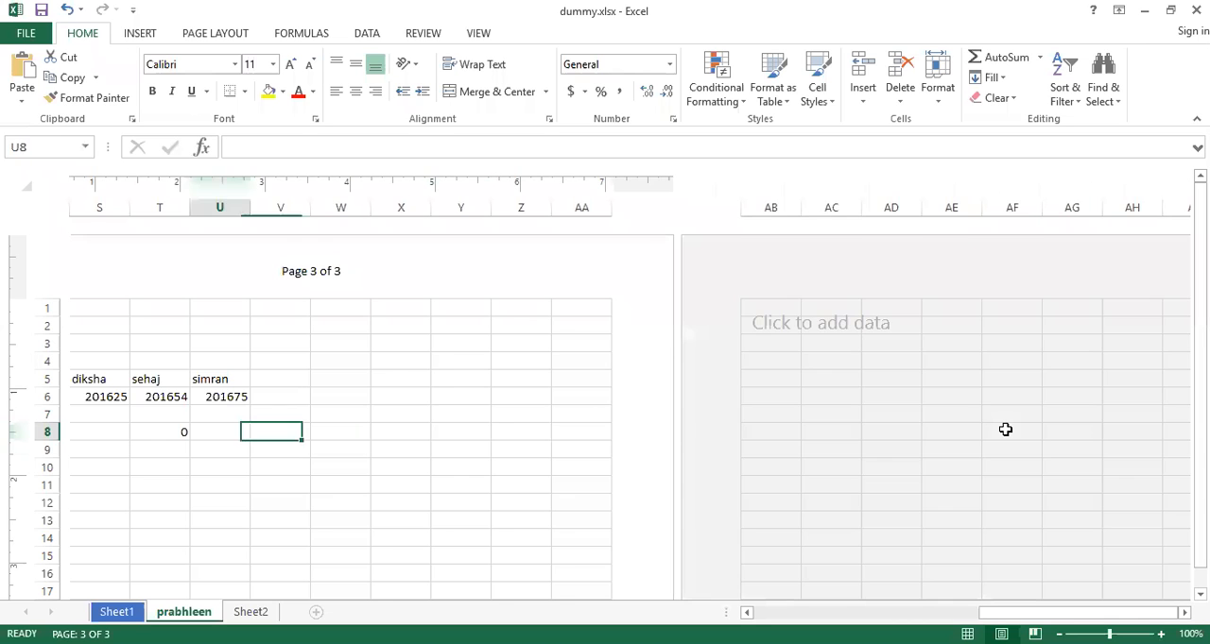
pyautogui.press('Left')
pyautogui.press('Left')
pyautogui.press('Left')
pyautogui.press('Left')
pyautogui.press('Left')
pyautogui.press('Left')
pyautogui.press('Left')
pyautogui.press('Left')
pyautogui.press('Left')
pyautogui.press('Left')
pyautogui.press('Left')
pyautogui.press('Left')
pyautogui.press('Left')
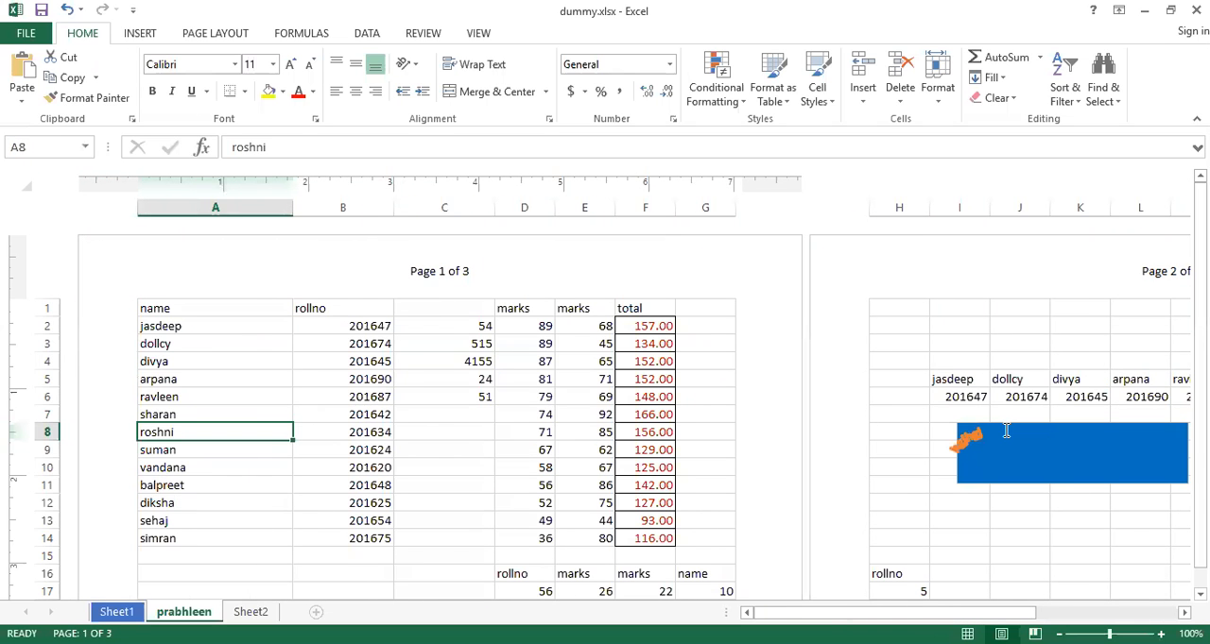
pyautogui.click(451, 271)
pyautogui.press('BackSpace')
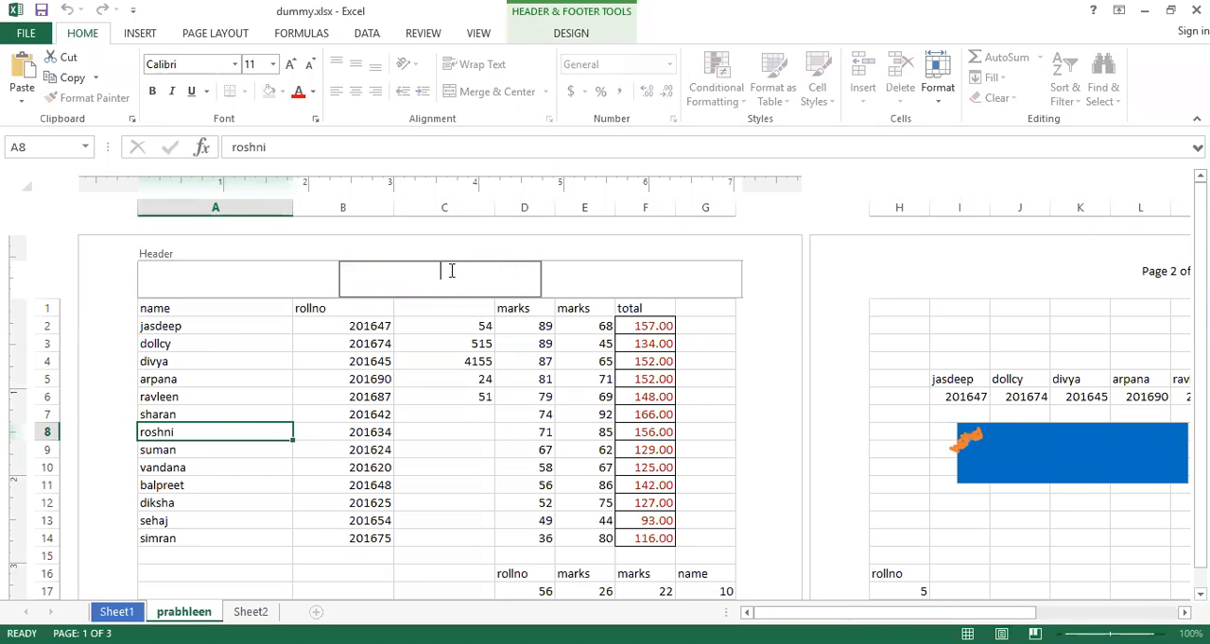
pyautogui.click(491, 363)
# Build the left header section from the page number, the word "in" and the number of pages
pyautogui.click(457, 274)
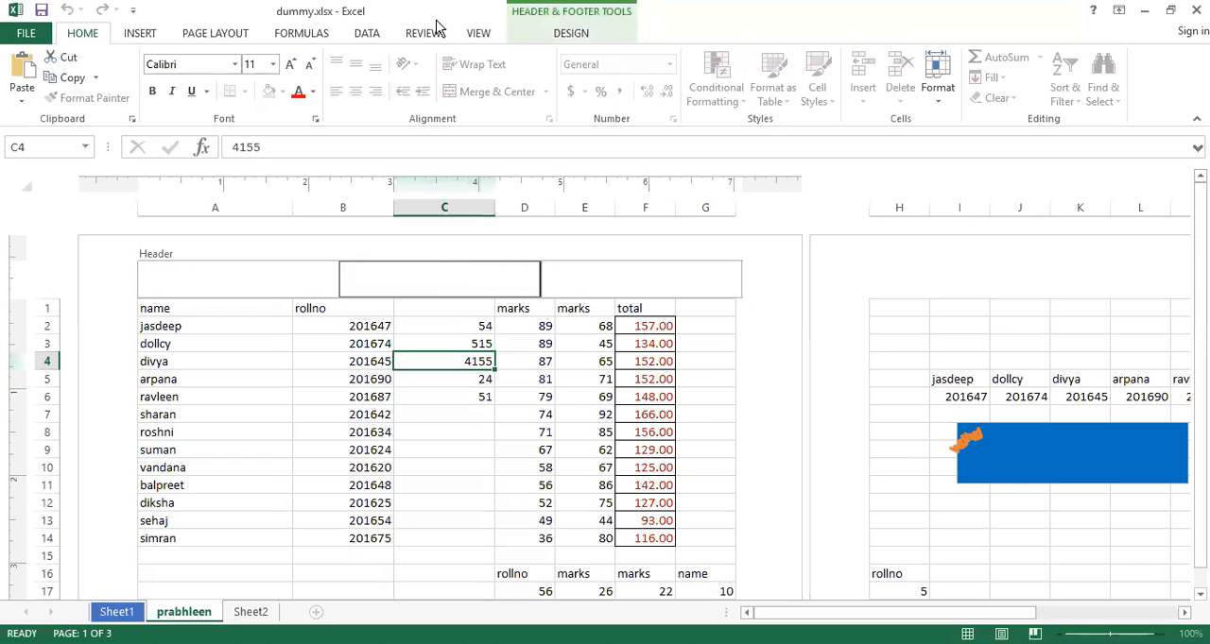
pyautogui.click(570, 36)
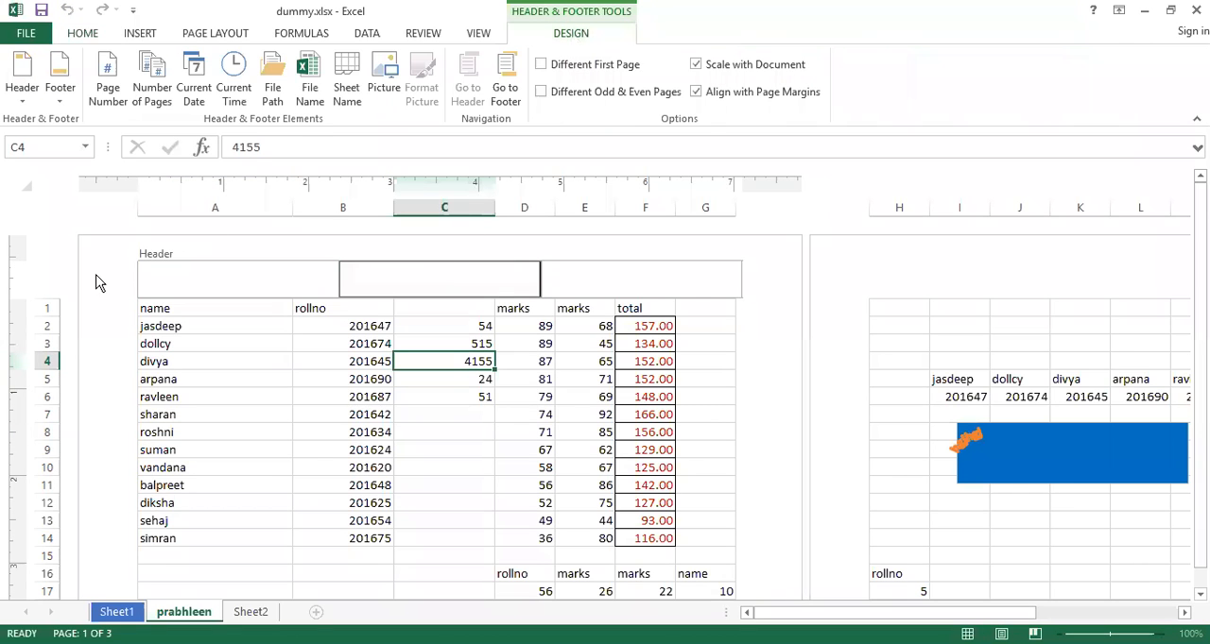
pyautogui.click(185, 284)
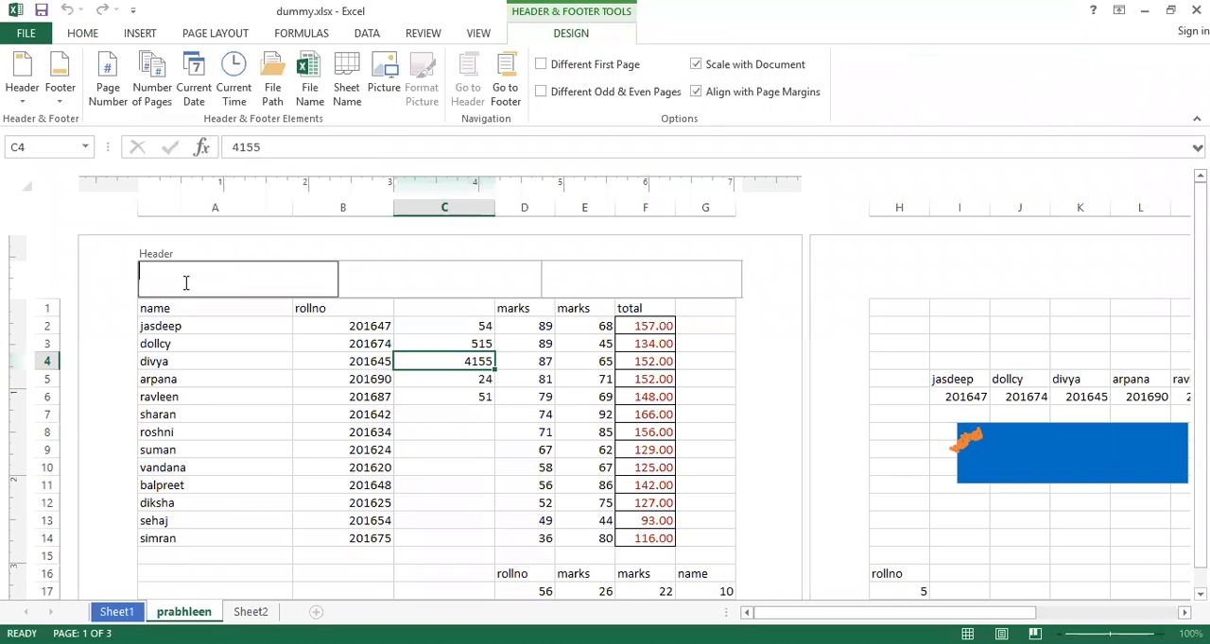
pyautogui.click(109, 83)
pyautogui.write('in')
pyautogui.click(170, 105)
# Insert the current date and current time in the header's centre section
pyautogui.click(403, 278)
pyautogui.click(186, 80)
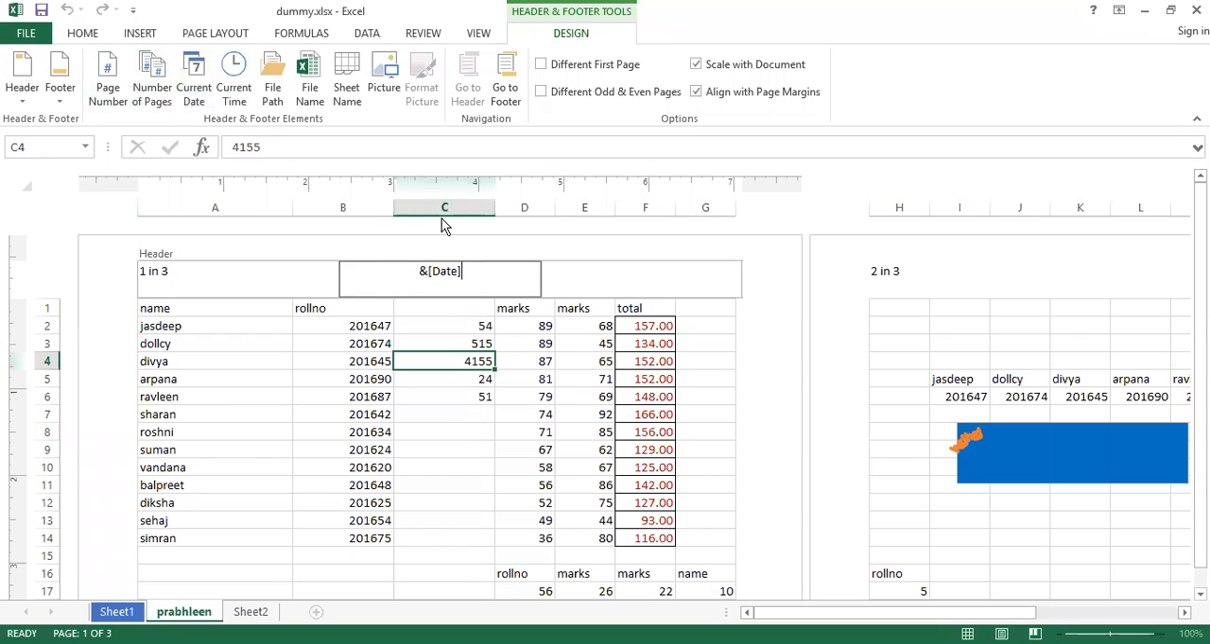
pyautogui.click(236, 90)
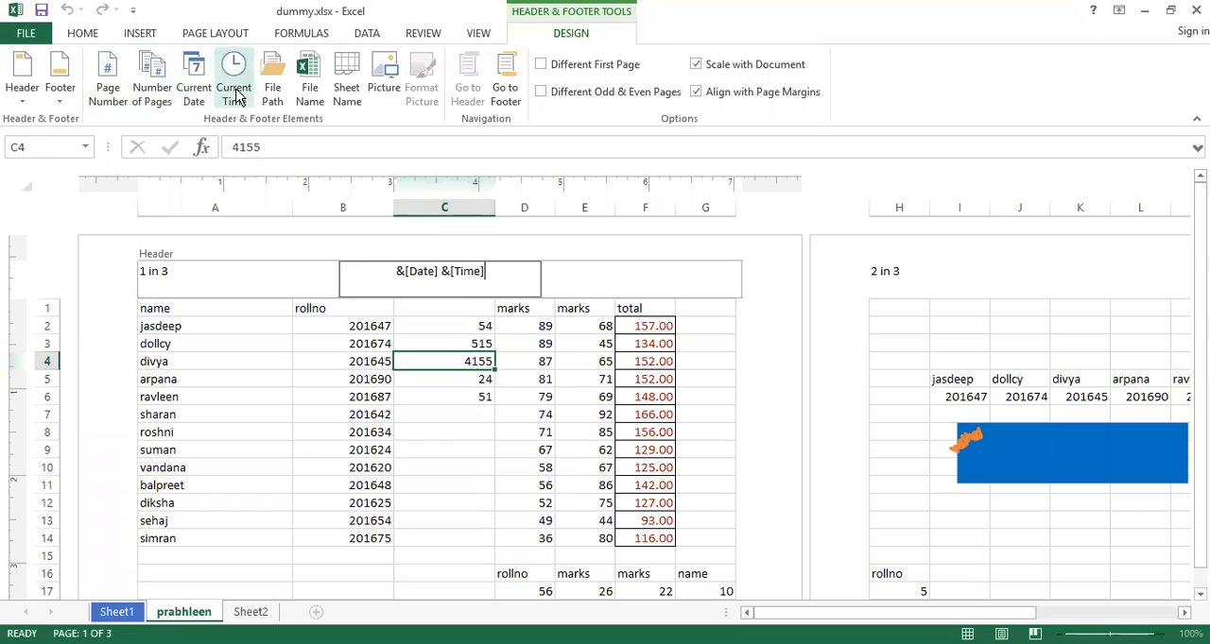
# Insert the sheet name in the right header section, open and dismiss the picture chooser, and leave the header
pyautogui.click(596, 286)
pyautogui.click(348, 85)
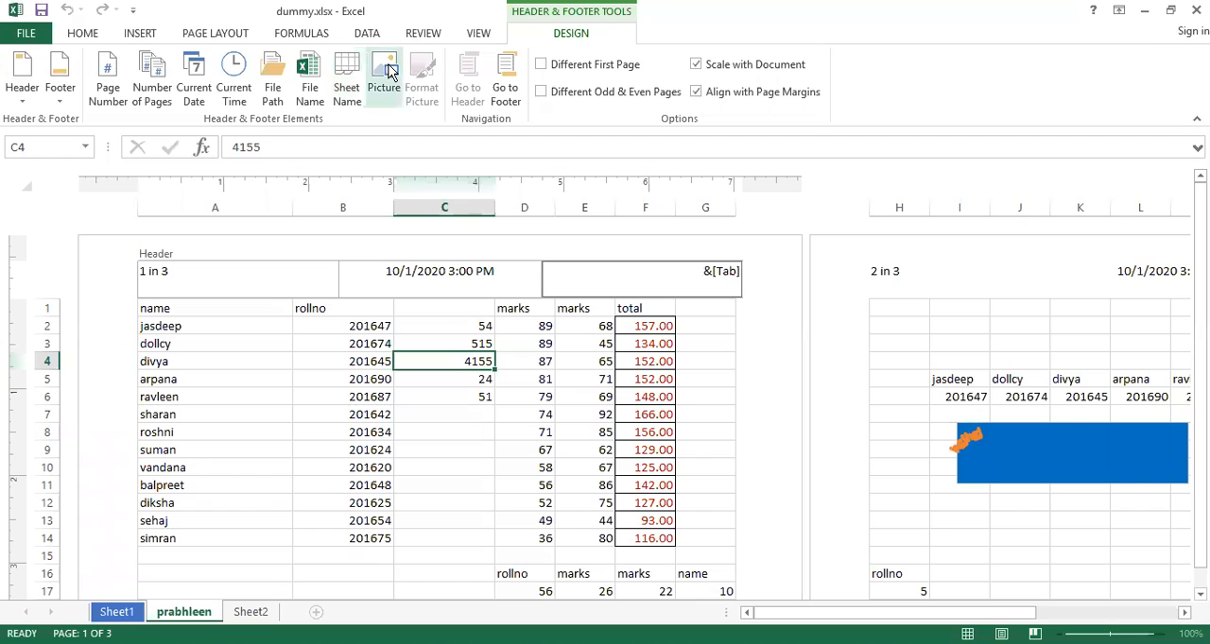
pyautogui.click(386, 80)
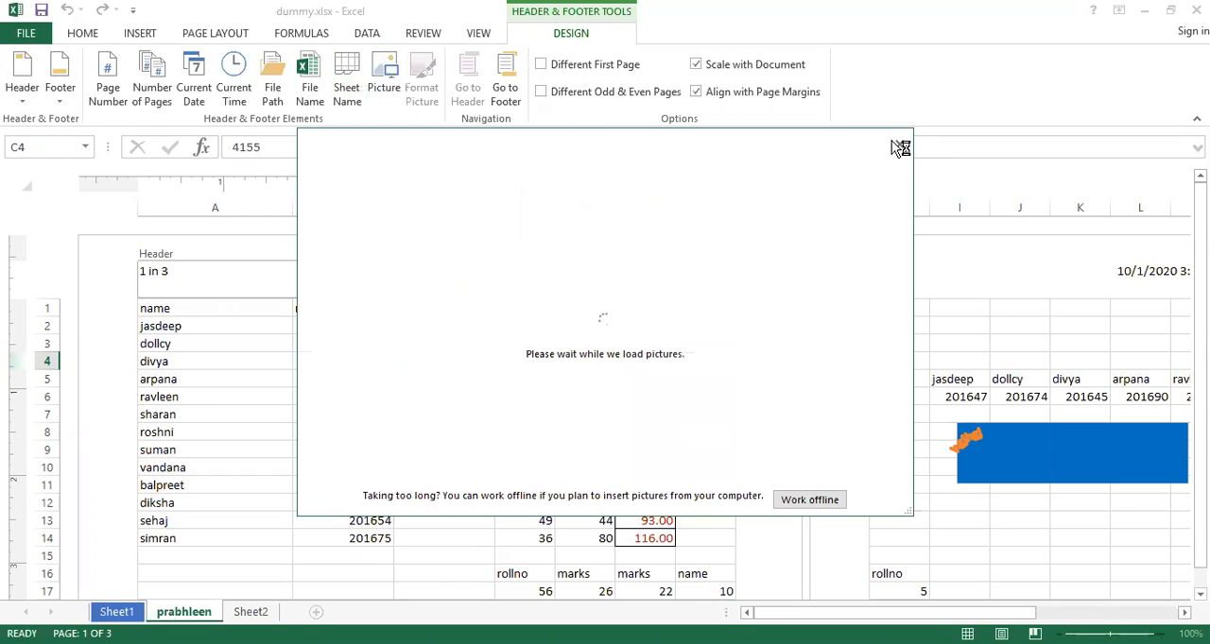
pyautogui.click(901, 146)
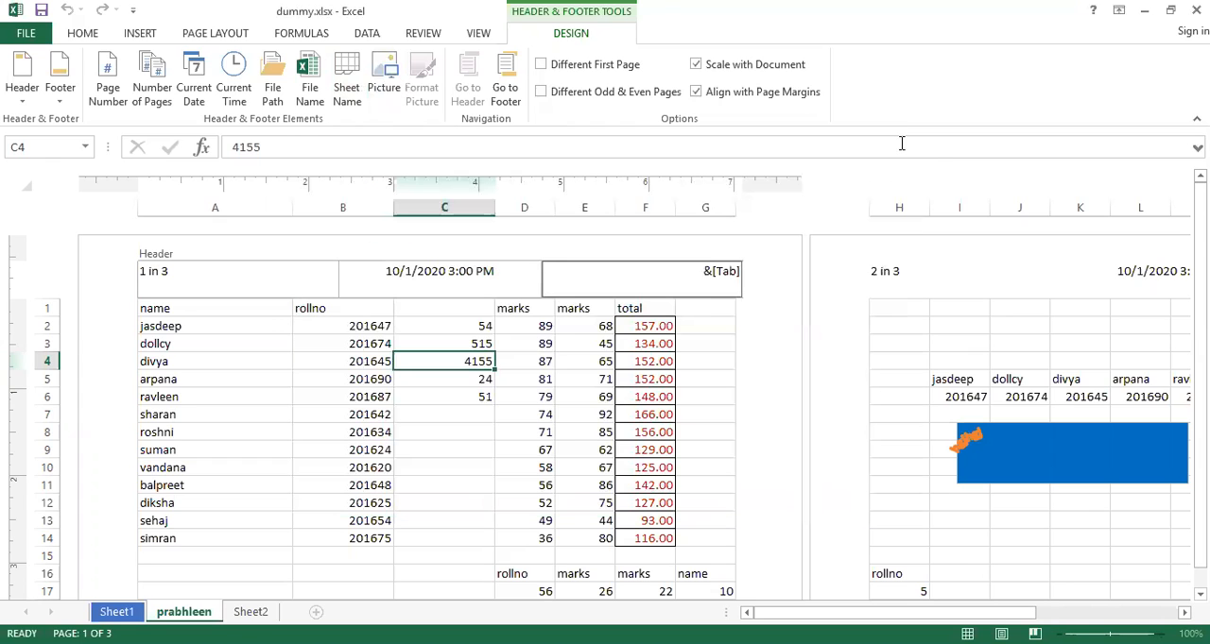
pyautogui.click(586, 362)
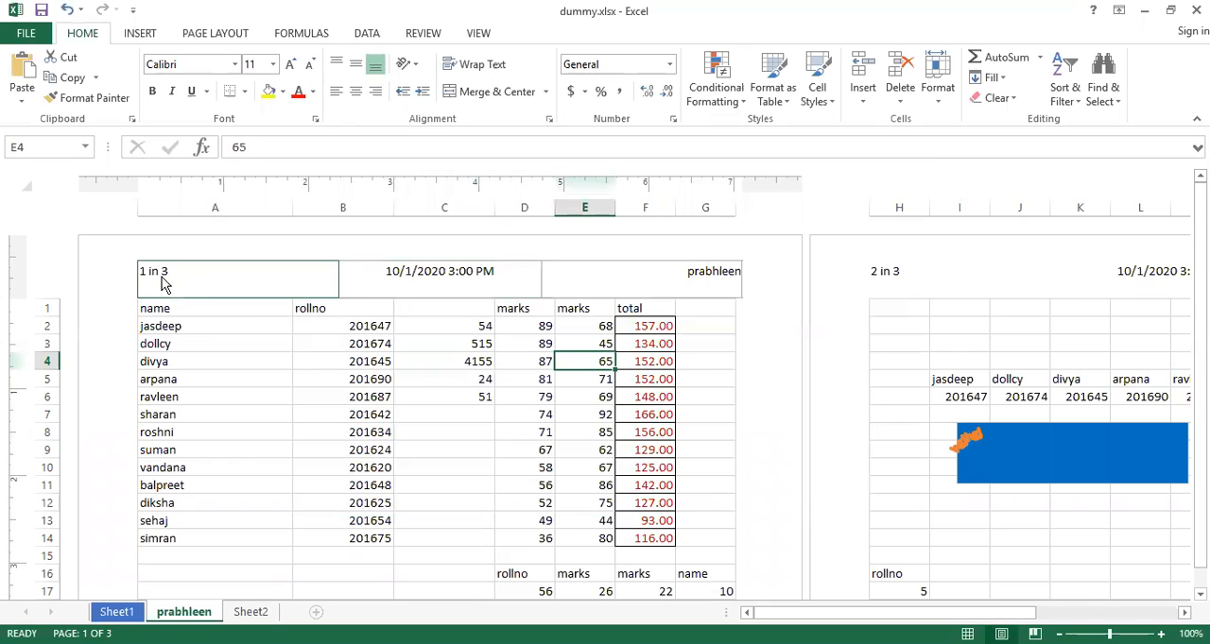
# Inspect the right and centre header sections' codes, view the page footer, and return to the top of the page
pyautogui.click(697, 281)
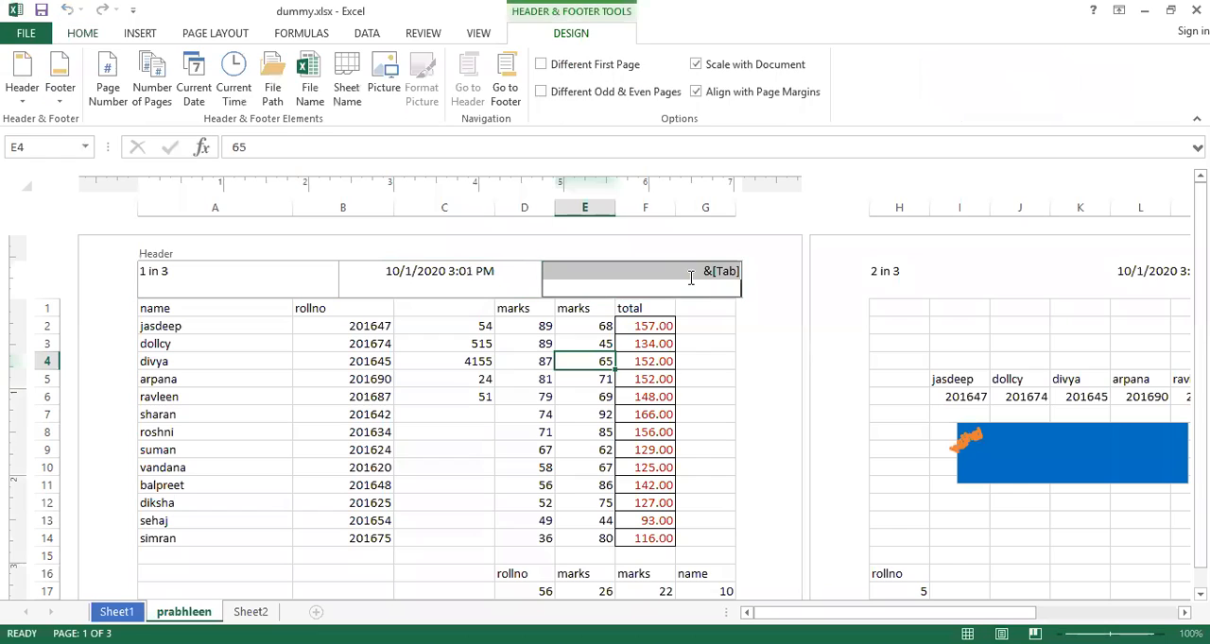
pyautogui.click(711, 325)
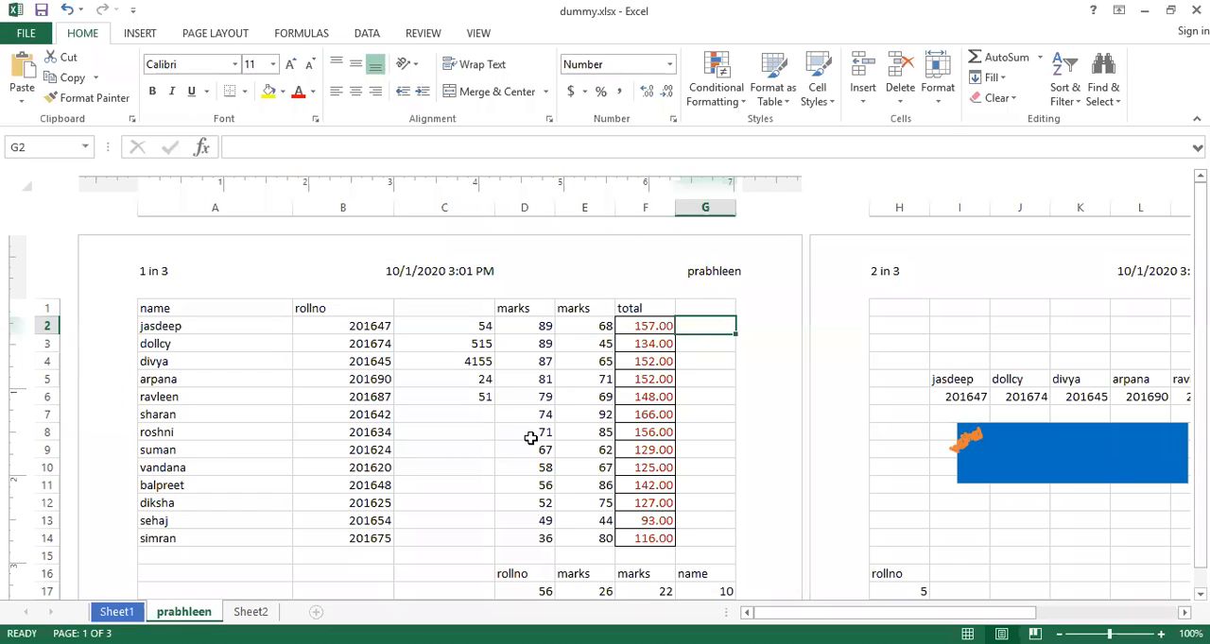
pyautogui.click(441, 275)
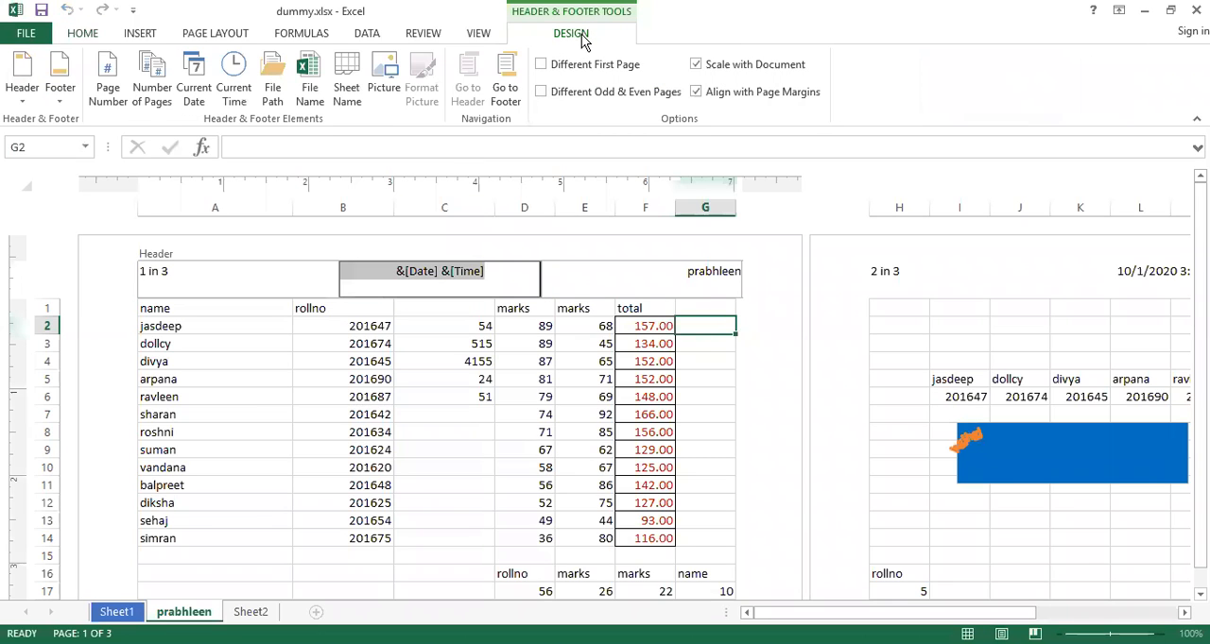
pyautogui.click(506, 81)
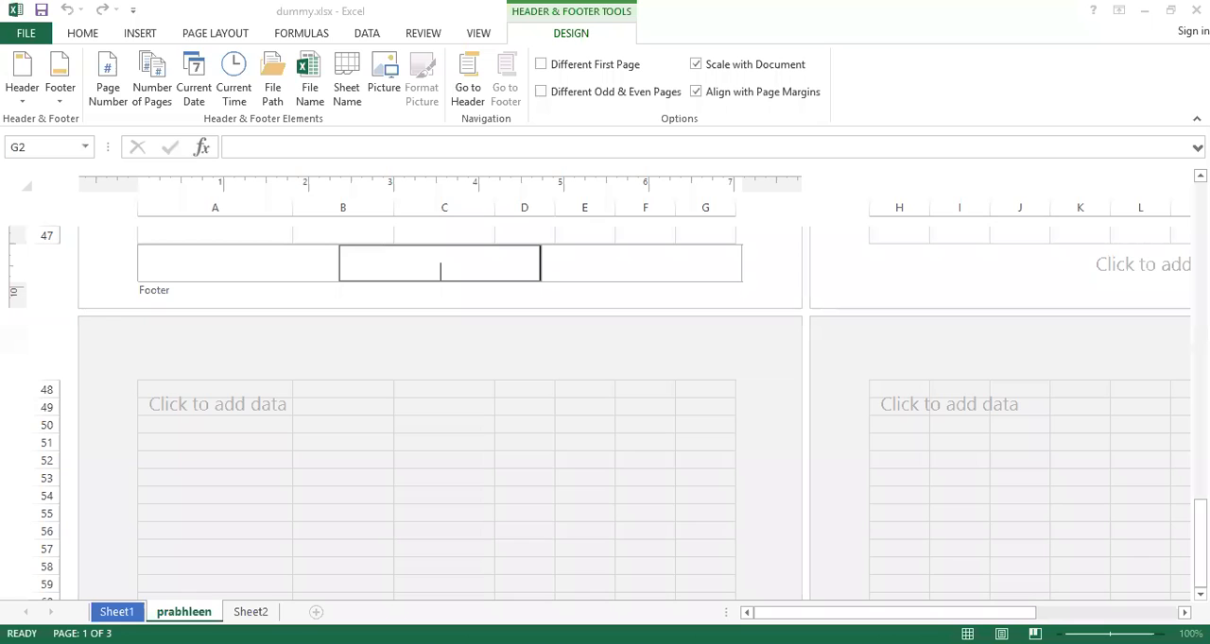
pyautogui.moveTo(1200, 521); pyautogui.dragTo(1200, 204)
pyautogui.click(684, 107)
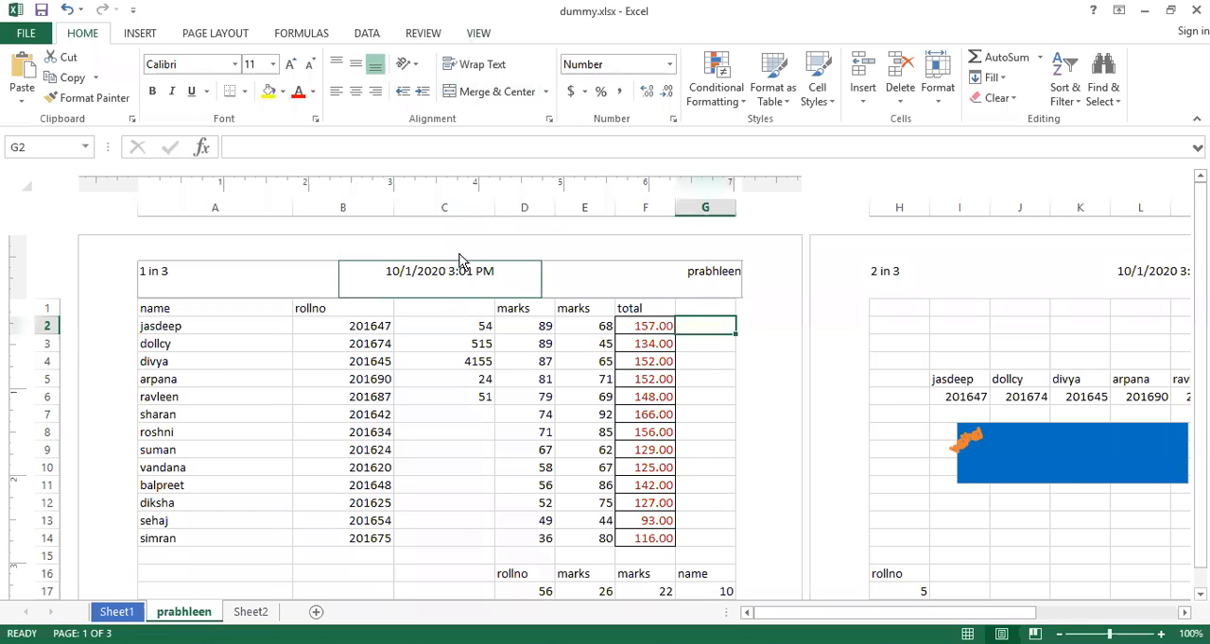
# Edit the centre header and toggle Different First Page, Different Odd & Even Pages and Align with Page Margins, restoring each option
pyautogui.doubleClick(450, 288)
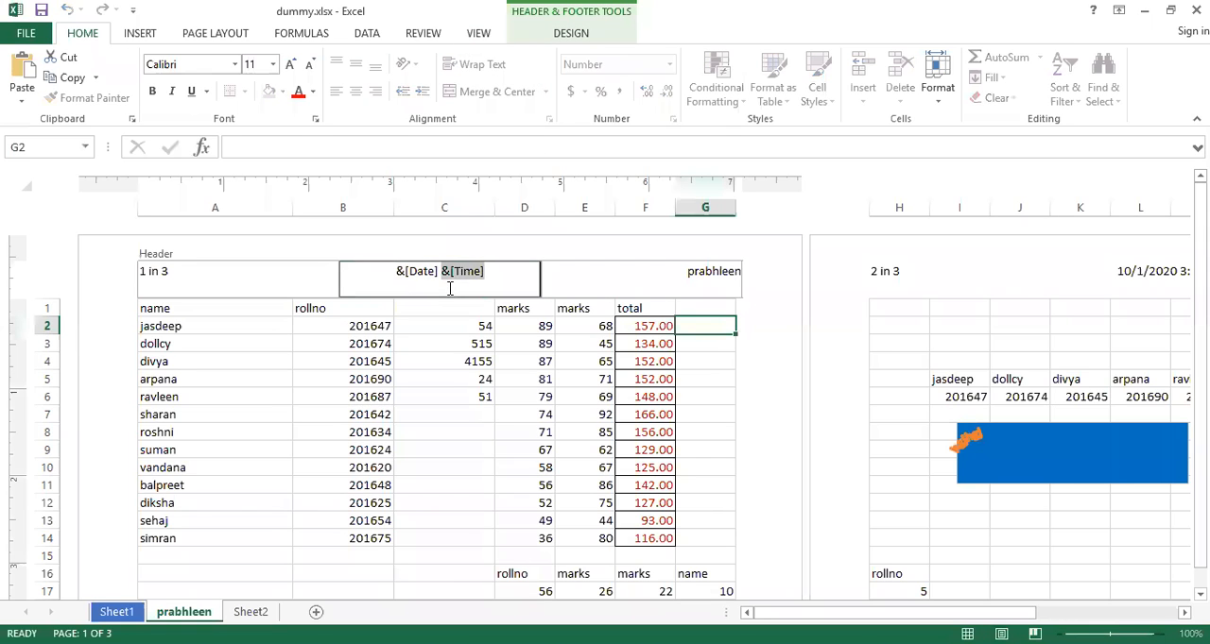
pyautogui.click(561, 33)
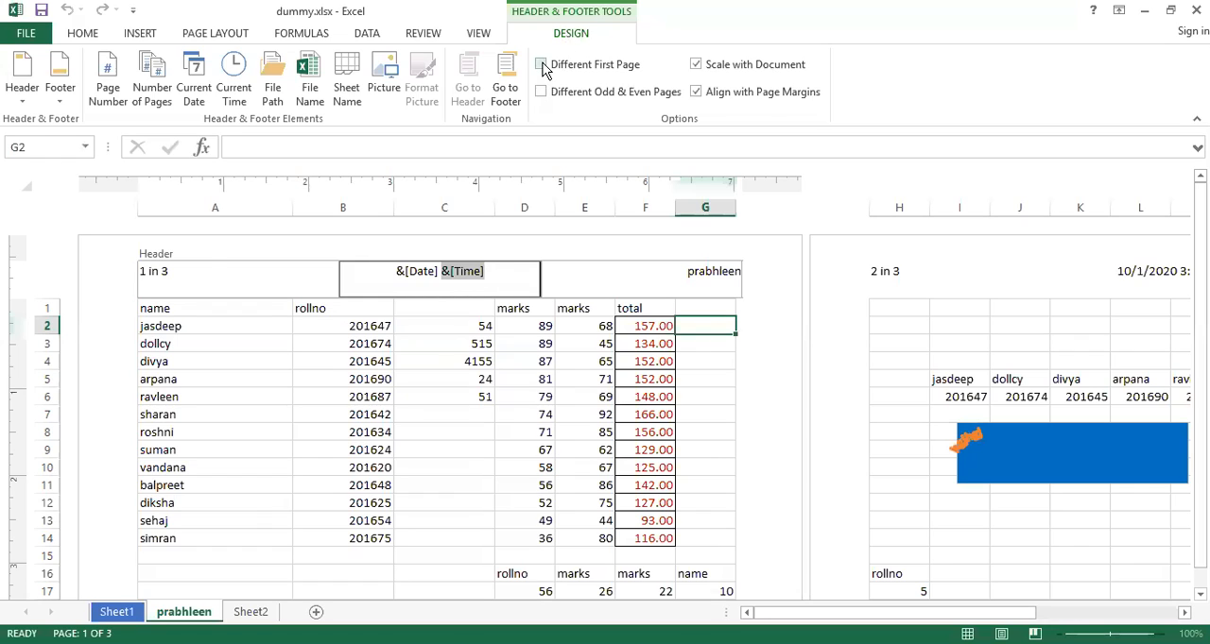
pyautogui.click(542, 65)
pyautogui.click(542, 65)
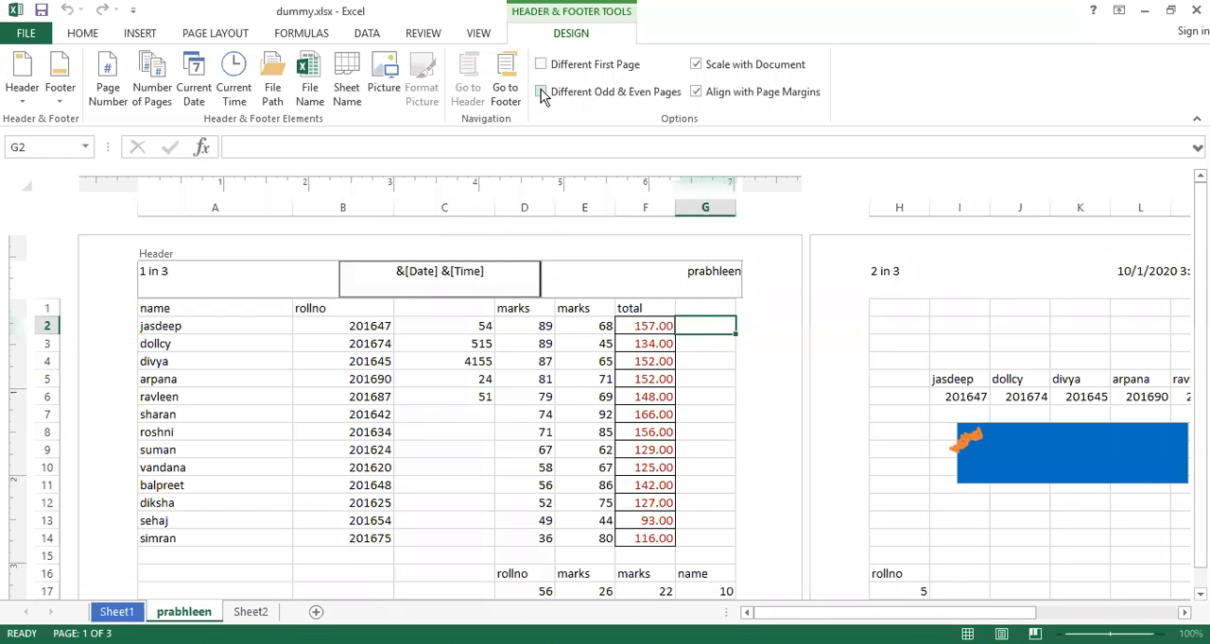
pyautogui.click(542, 93)
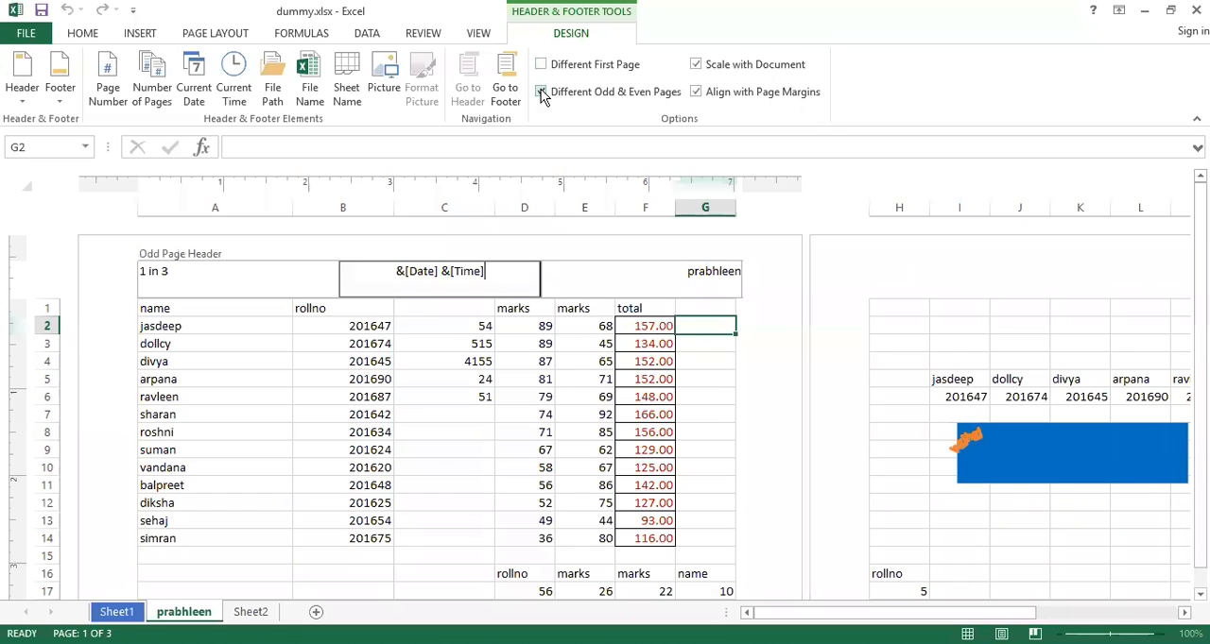
pyautogui.click(541, 93)
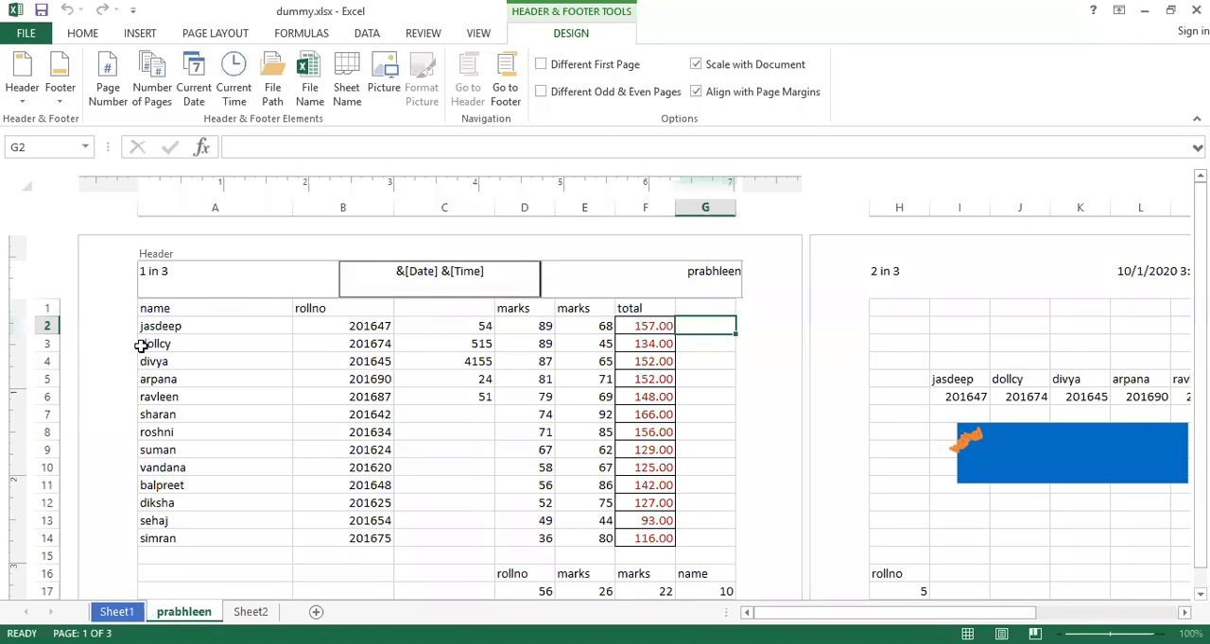
pyautogui.click(696, 91)
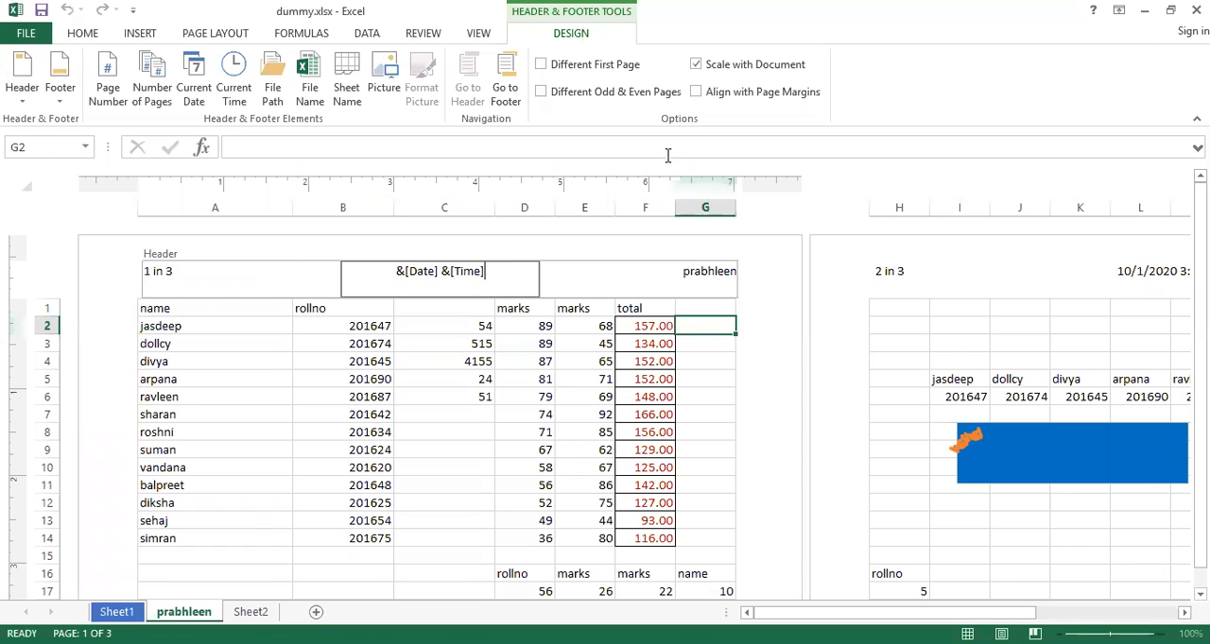
pyautogui.click(696, 92)
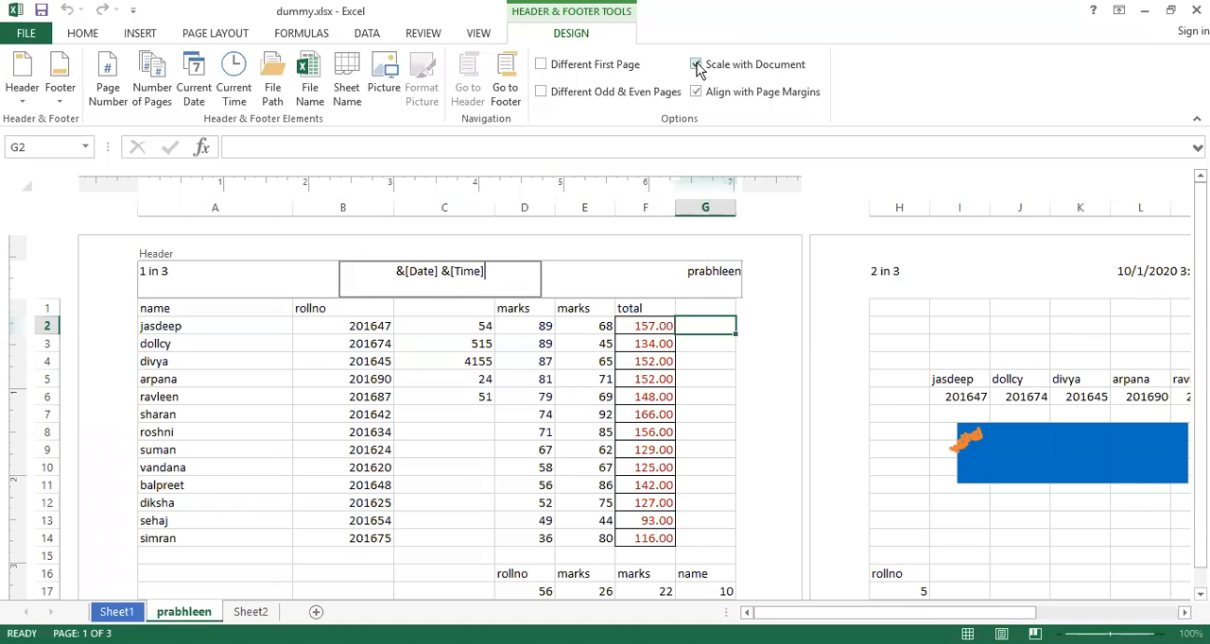
# Leave the header and cycle the sheet through Normal, Page Break Preview and Page Layout views, ending in Normal view
pyautogui.click(140, 34)
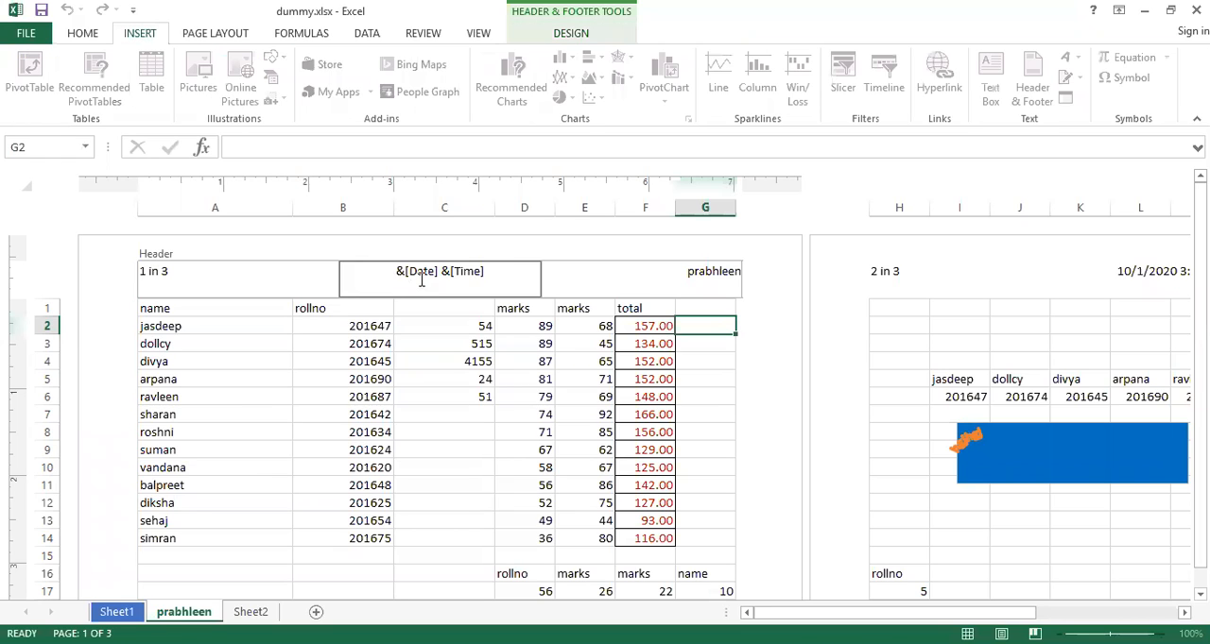
pyautogui.click(500, 369)
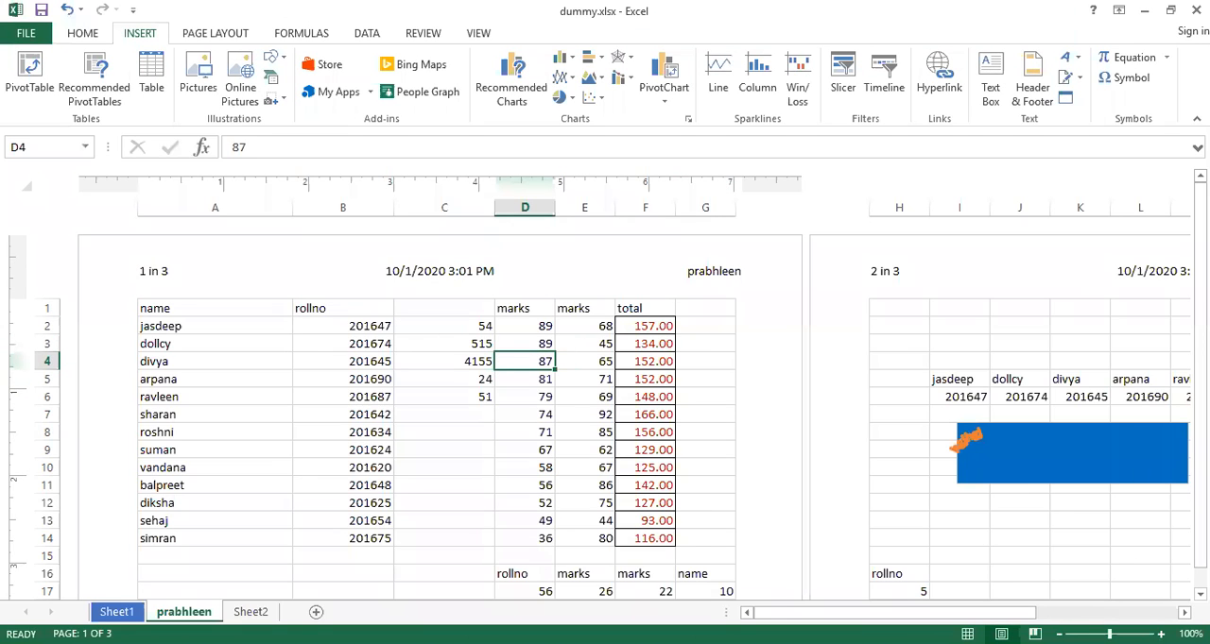
pyautogui.click(967, 634)
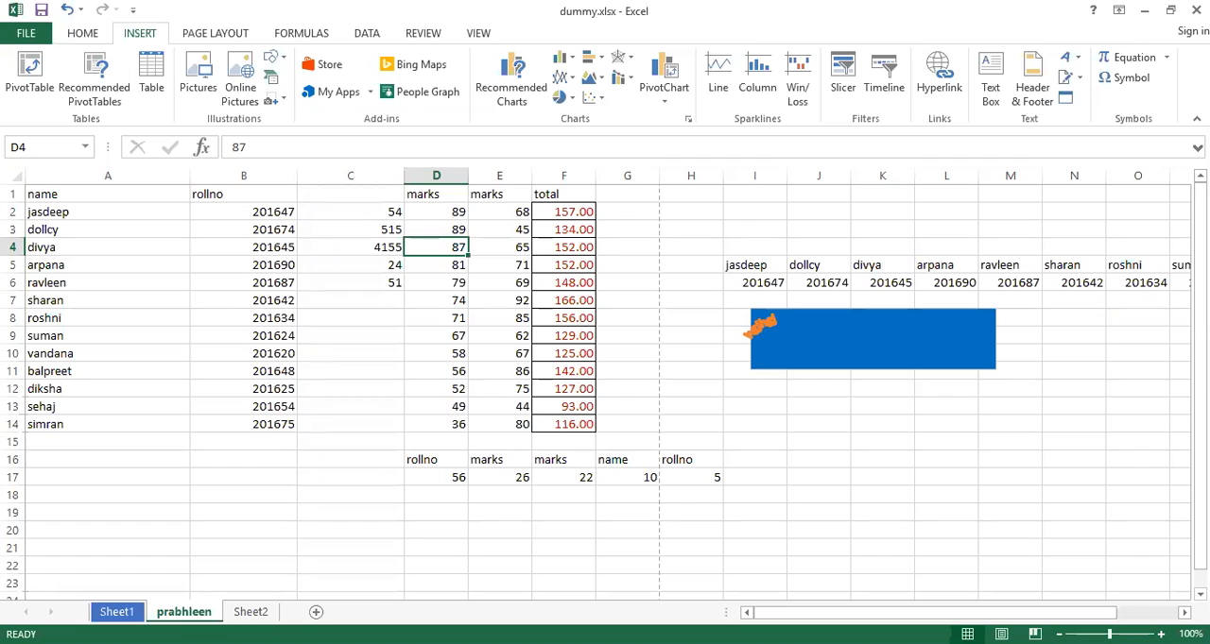
pyautogui.click(1034, 634)
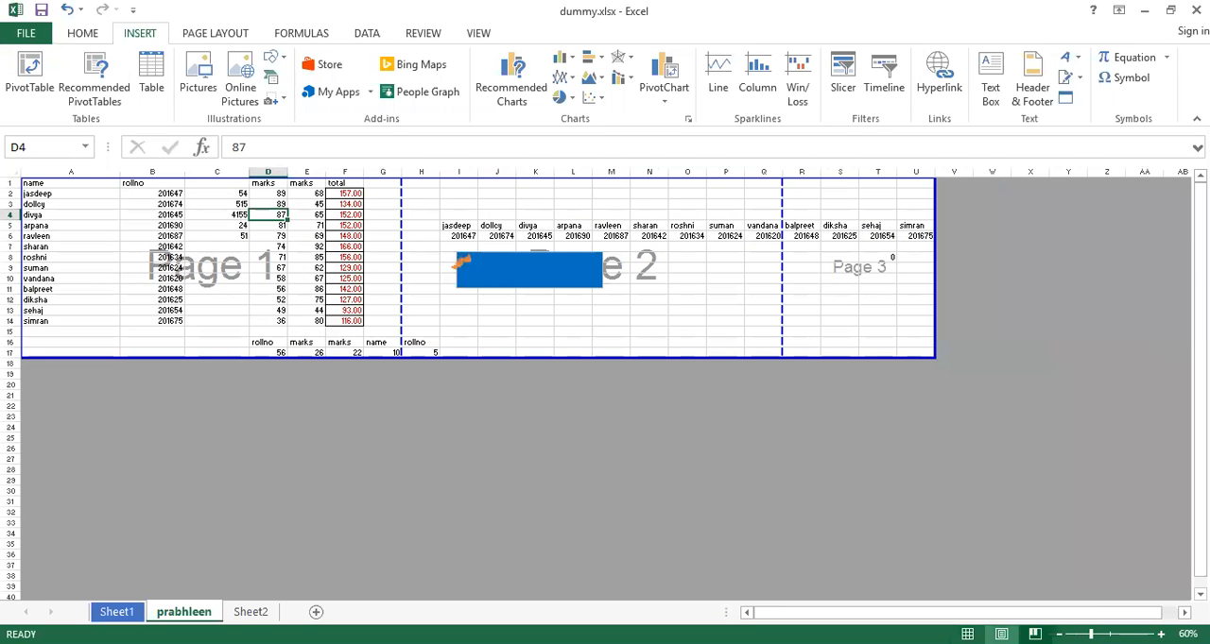
pyautogui.click(1000, 634)
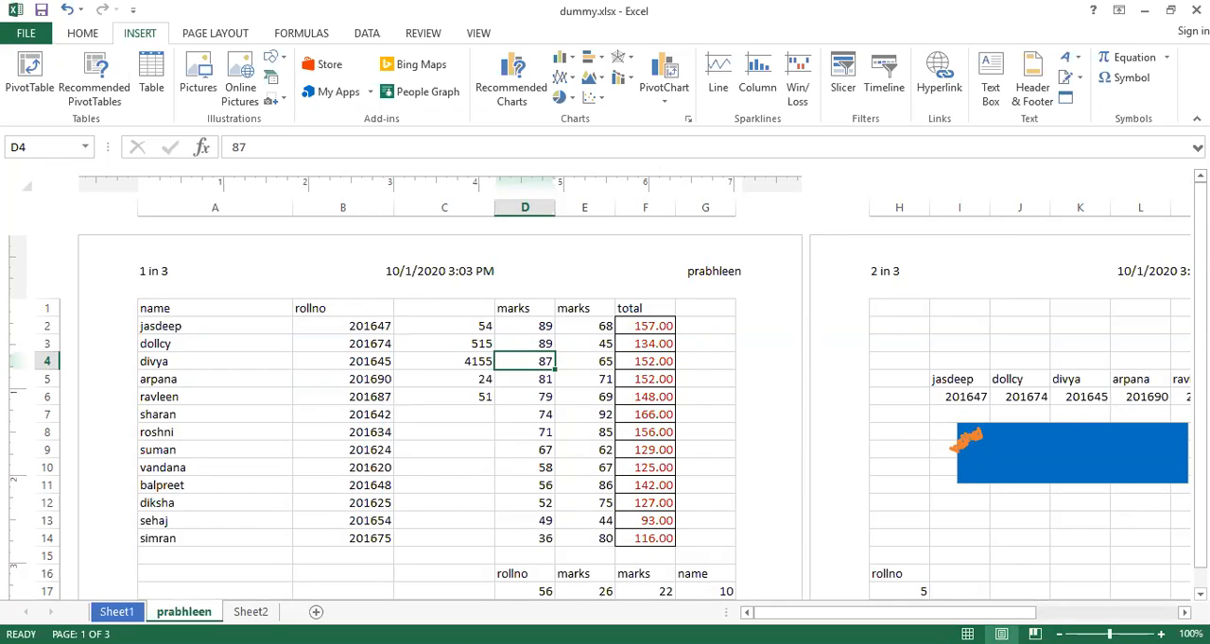
pyautogui.click(967, 634)
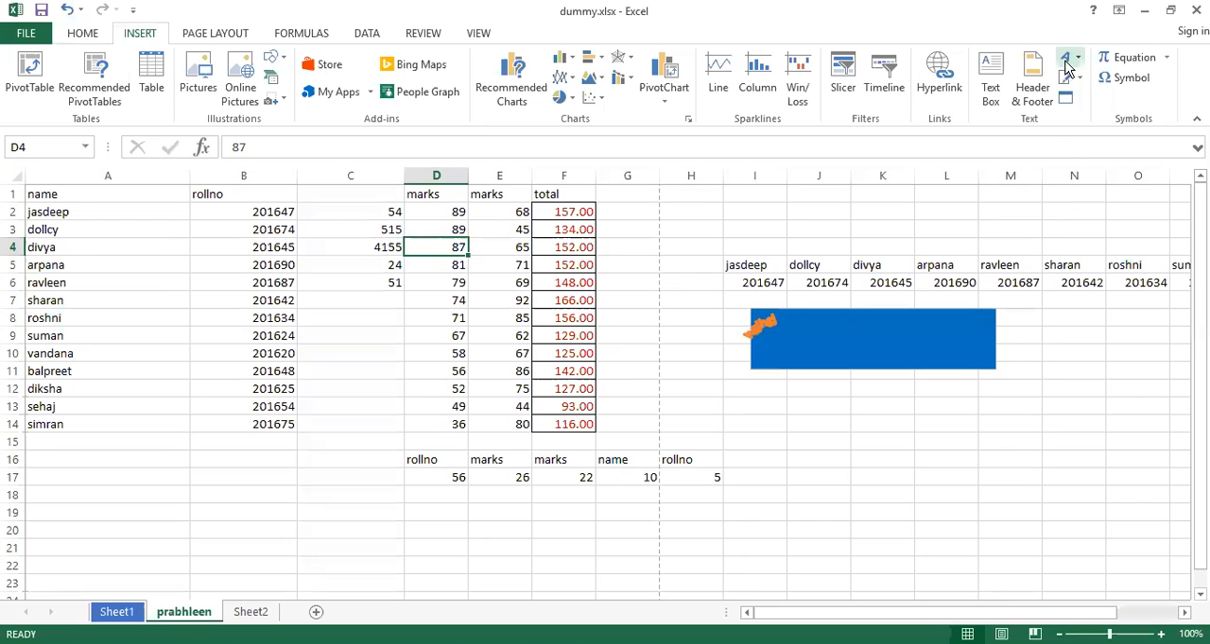
# Look over the built-in equations and browse the available symbols from Greek and Coptic to Hebrew without inserting any
pyautogui.click(1167, 59)
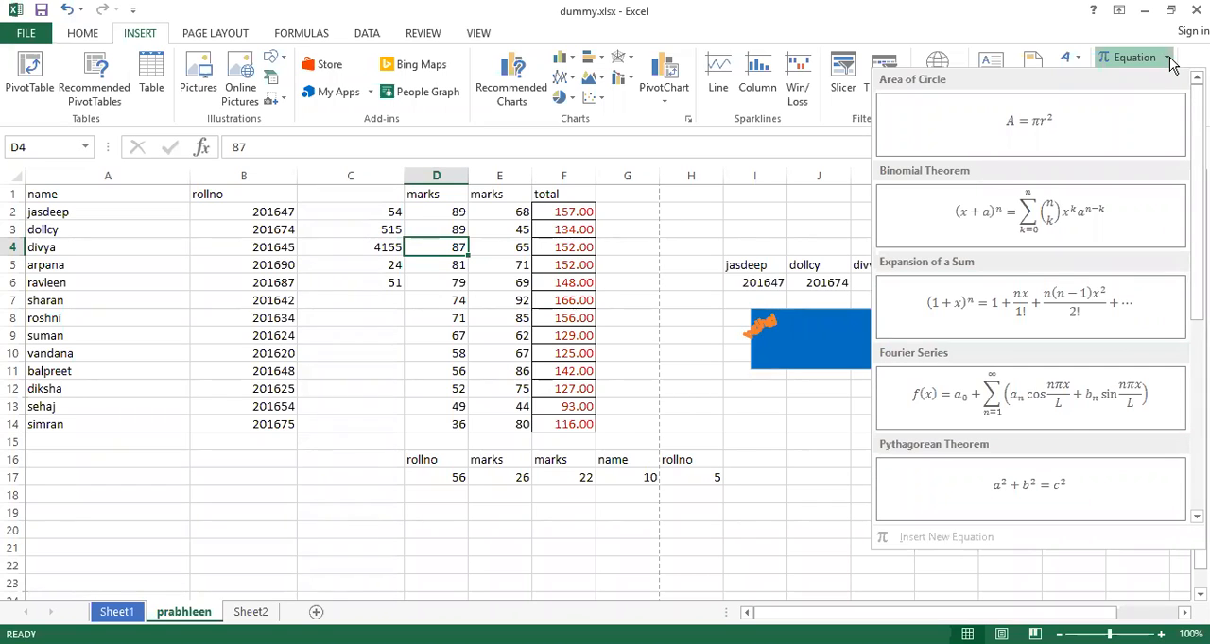
pyautogui.click(1139, 83)
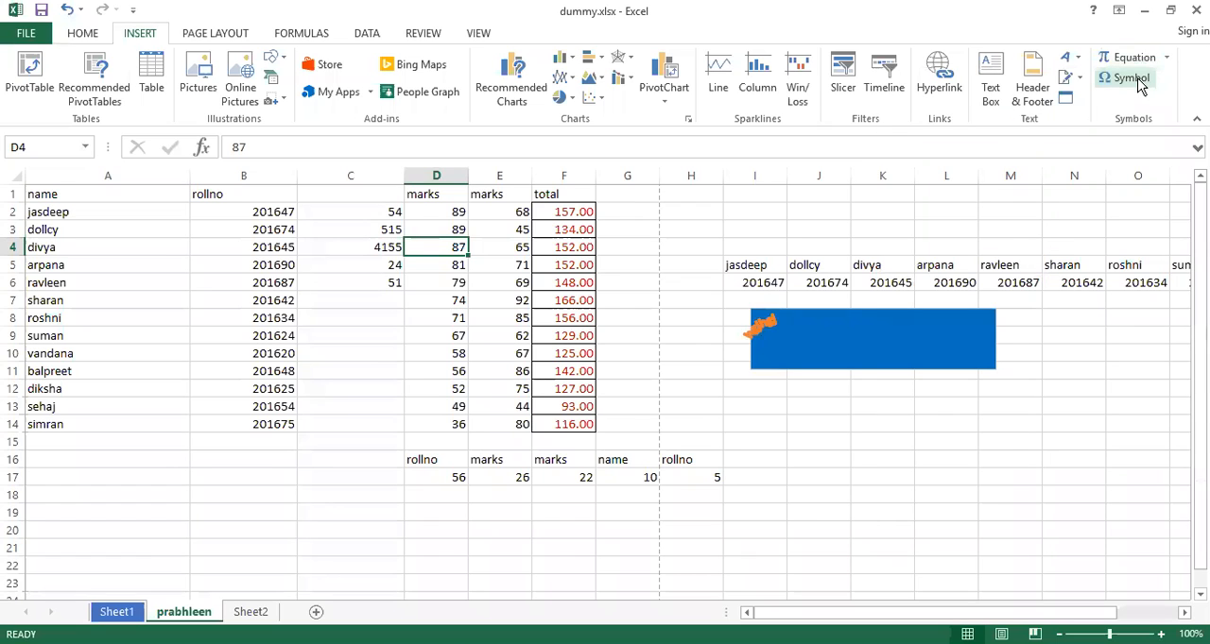
pyautogui.click(1139, 84)
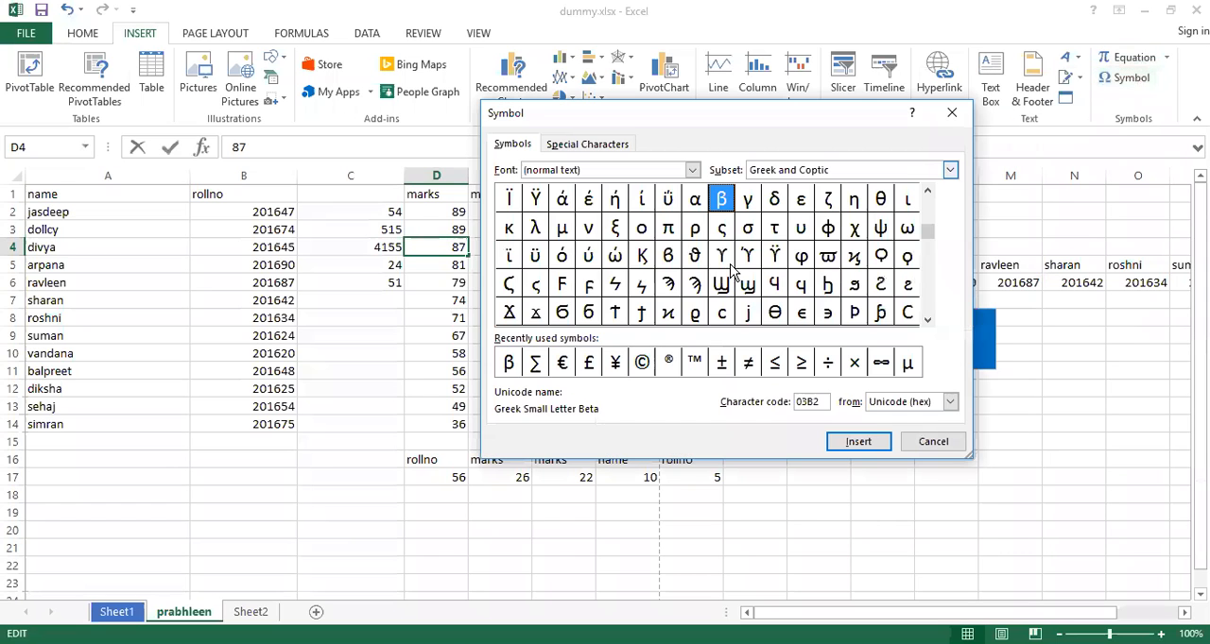
pyautogui.moveTo(929, 232)
pyautogui.mouseDown()
pyautogui.moveTo(929, 202)
pyautogui.moveTo(929, 243)
pyautogui.mouseUp()
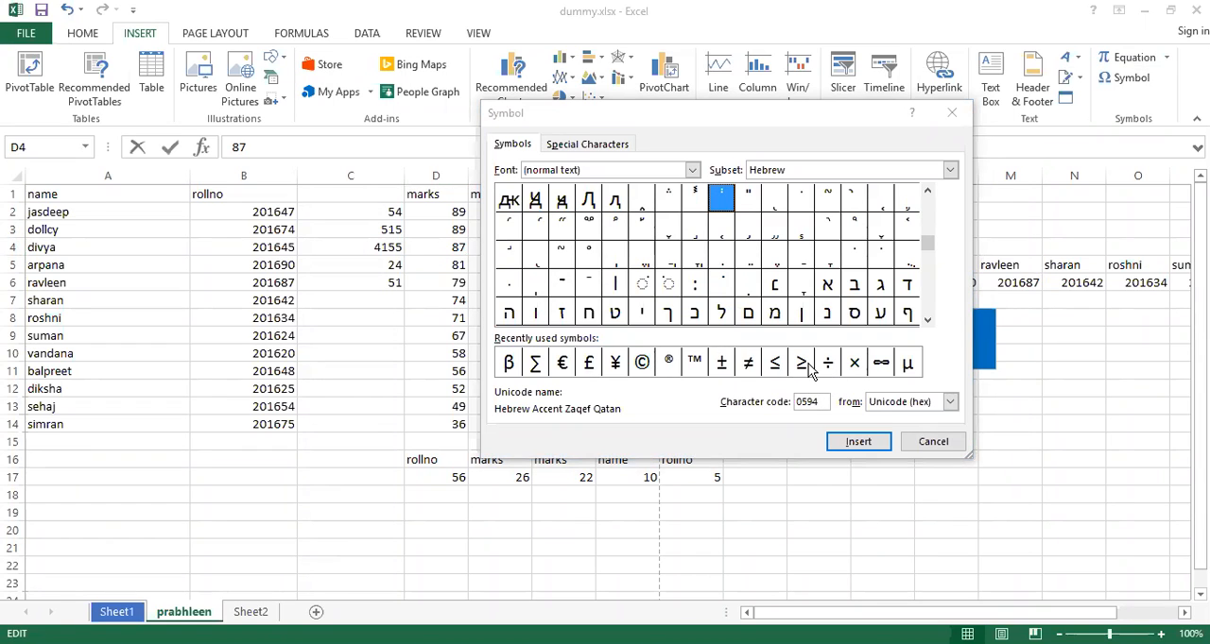
pyautogui.click(952, 114)
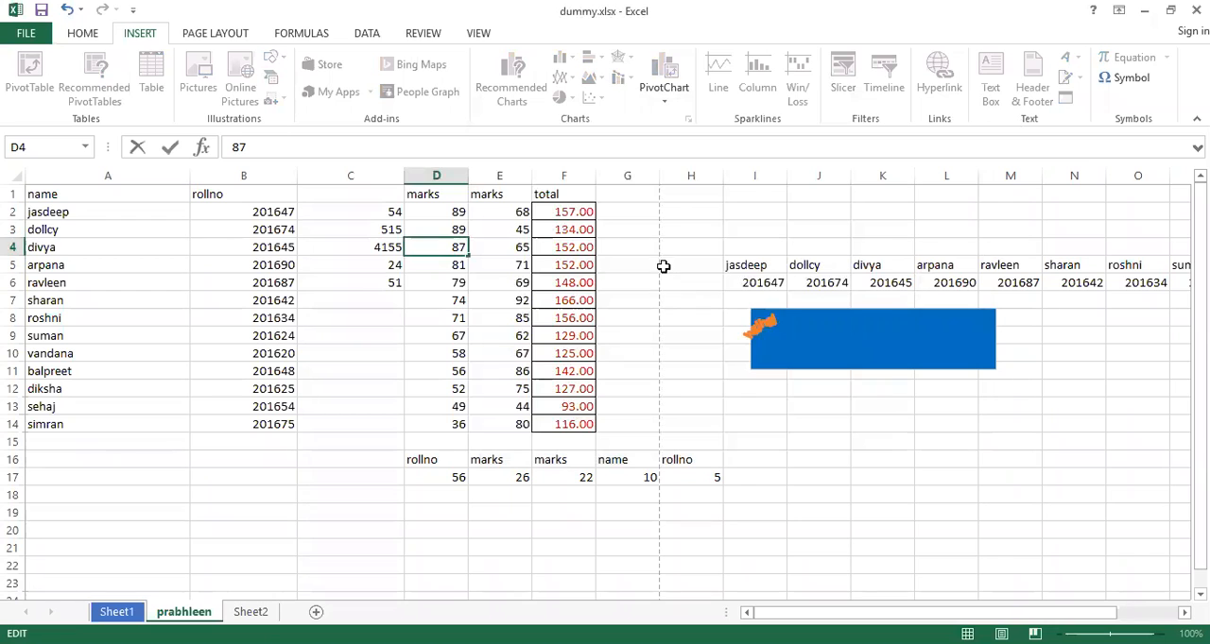
# Enter "sin ϴ" in cell H5, adding the theta with the Greek Capital Theta Symbol from the Symbol dialog
pyautogui.click(663, 264)
pyautogui.click(1134, 78)
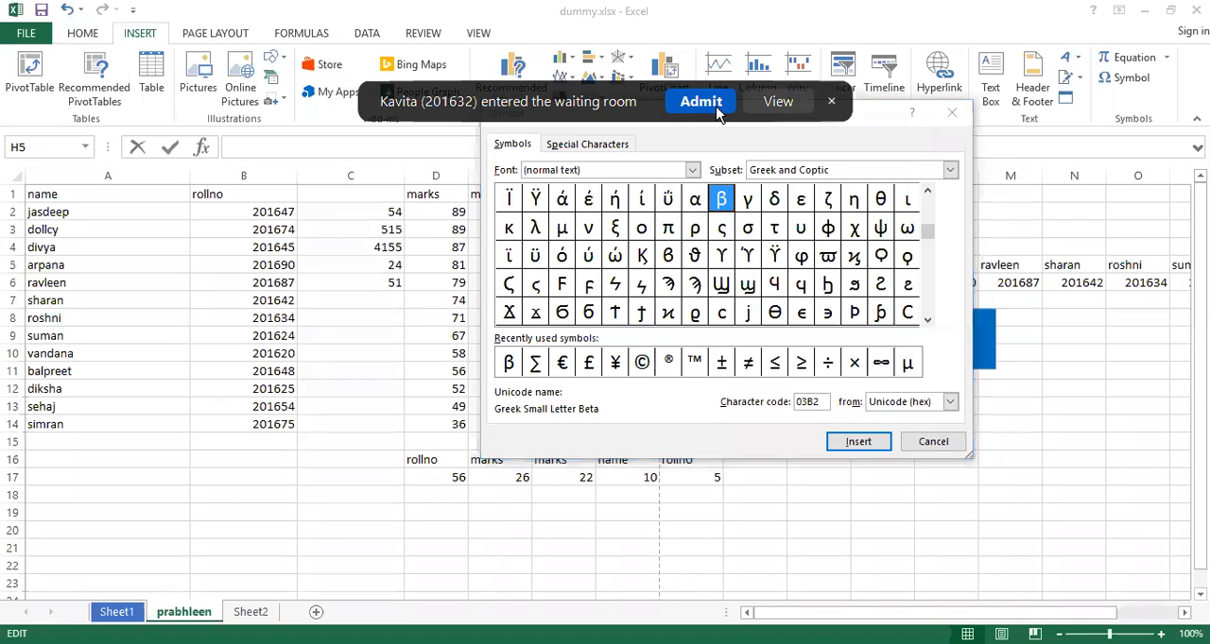
pyautogui.click(931, 442)
pyautogui.write('s')
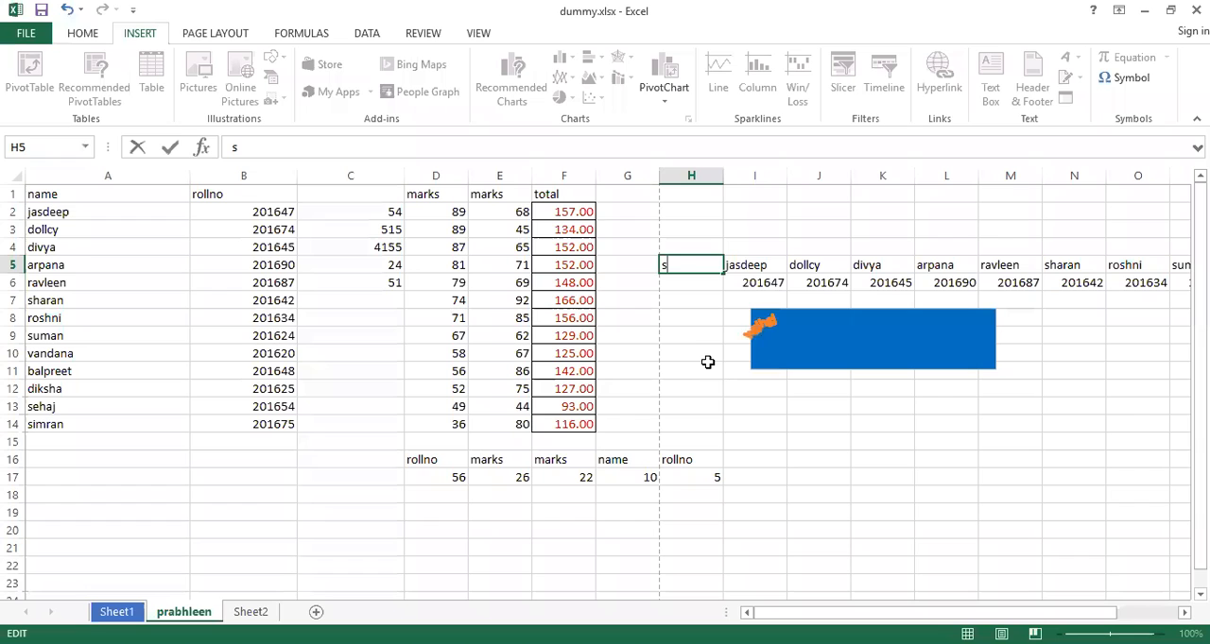
pyautogui.write('in')
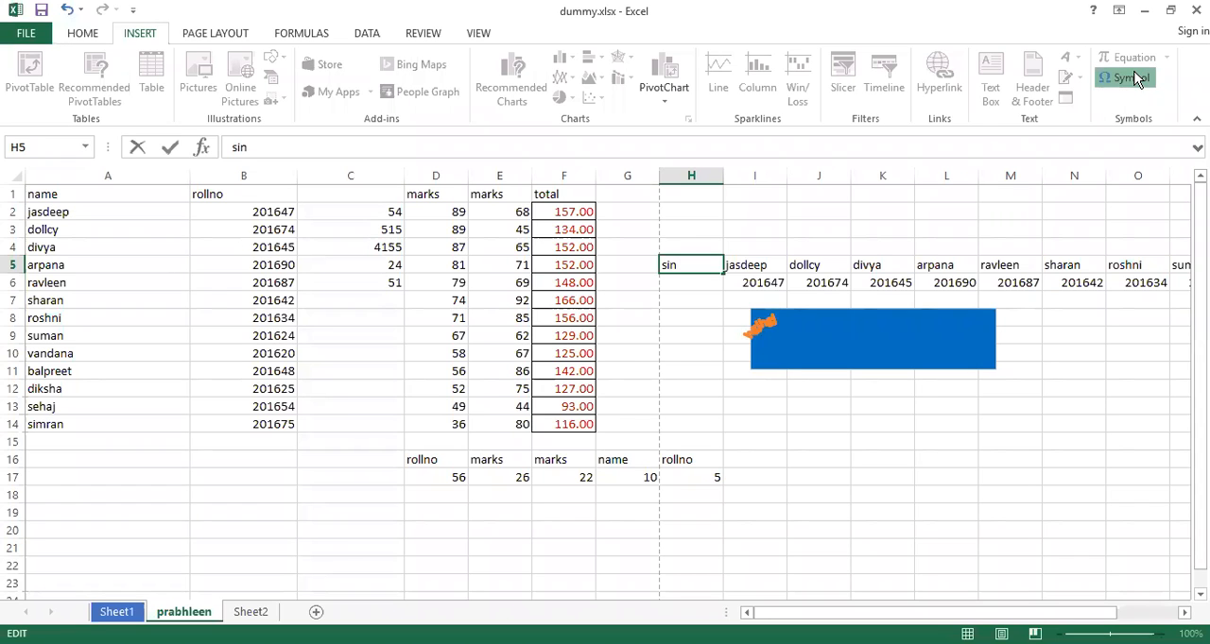
pyautogui.click(1124, 78)
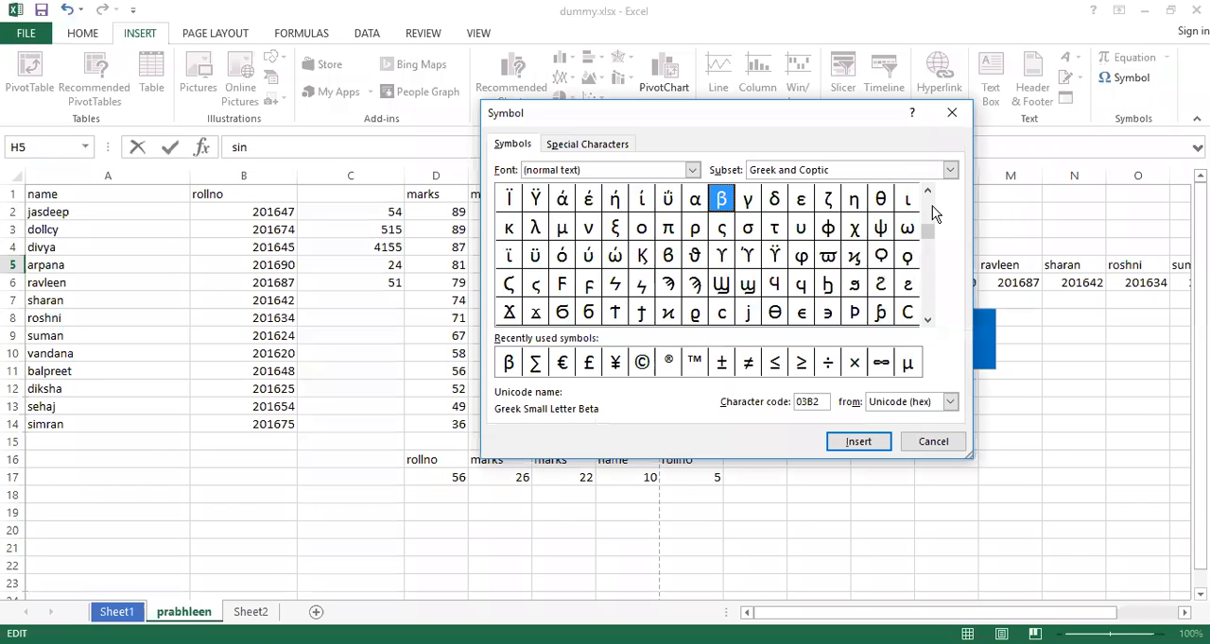
pyautogui.click(775, 313)
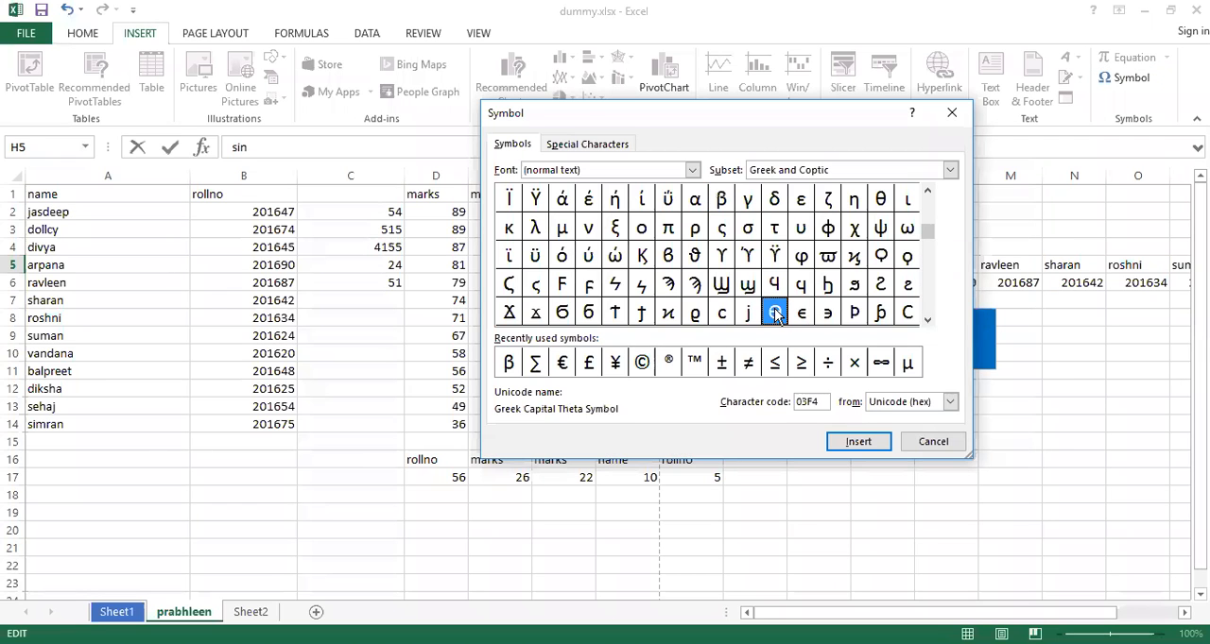
pyautogui.click(860, 442)
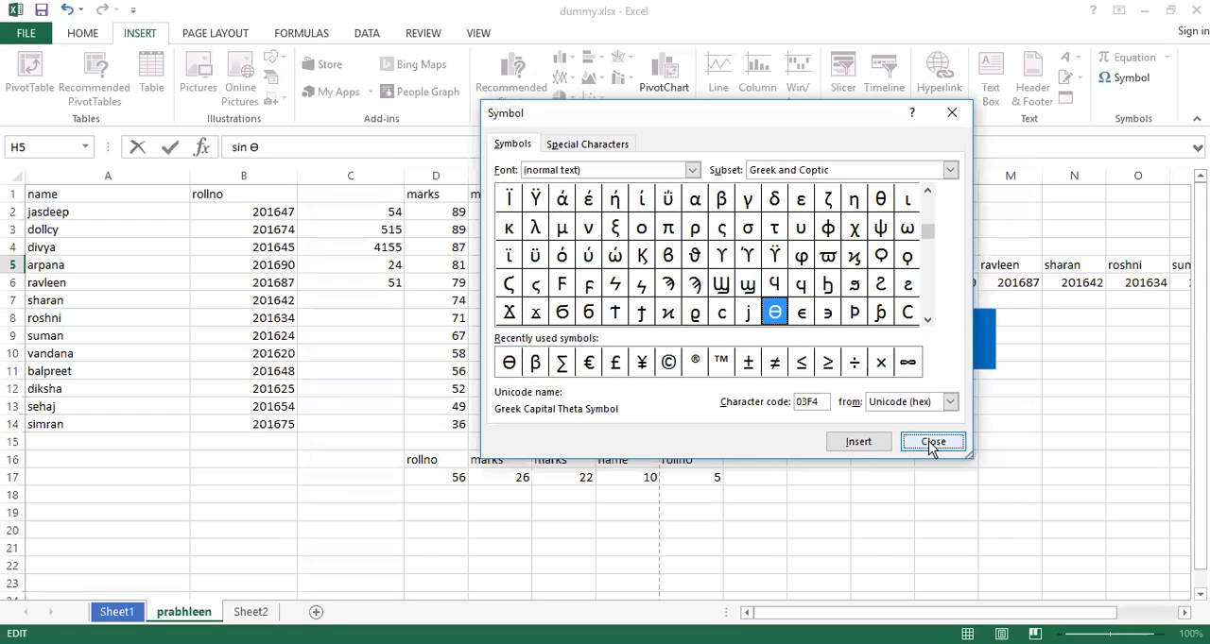
pyautogui.click(930, 444)
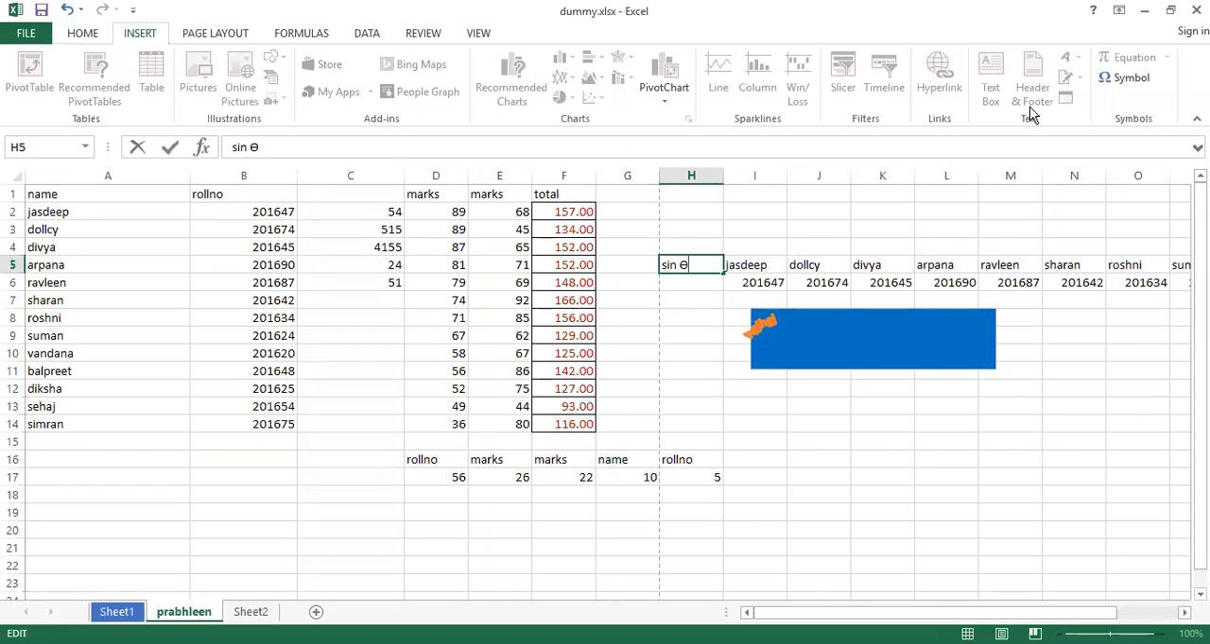
# Browse further characters in the Symbol dialog without inserting any, and commit the entry in H5
pyautogui.click(1126, 83)
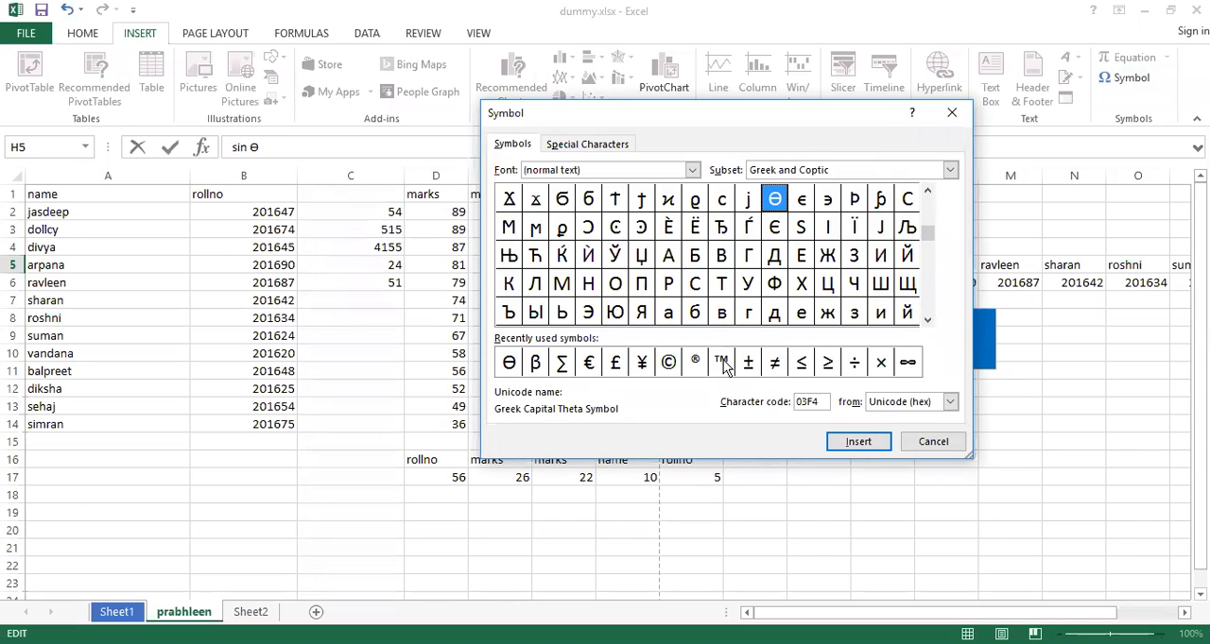
pyautogui.click(954, 111)
pyautogui.click(693, 369)
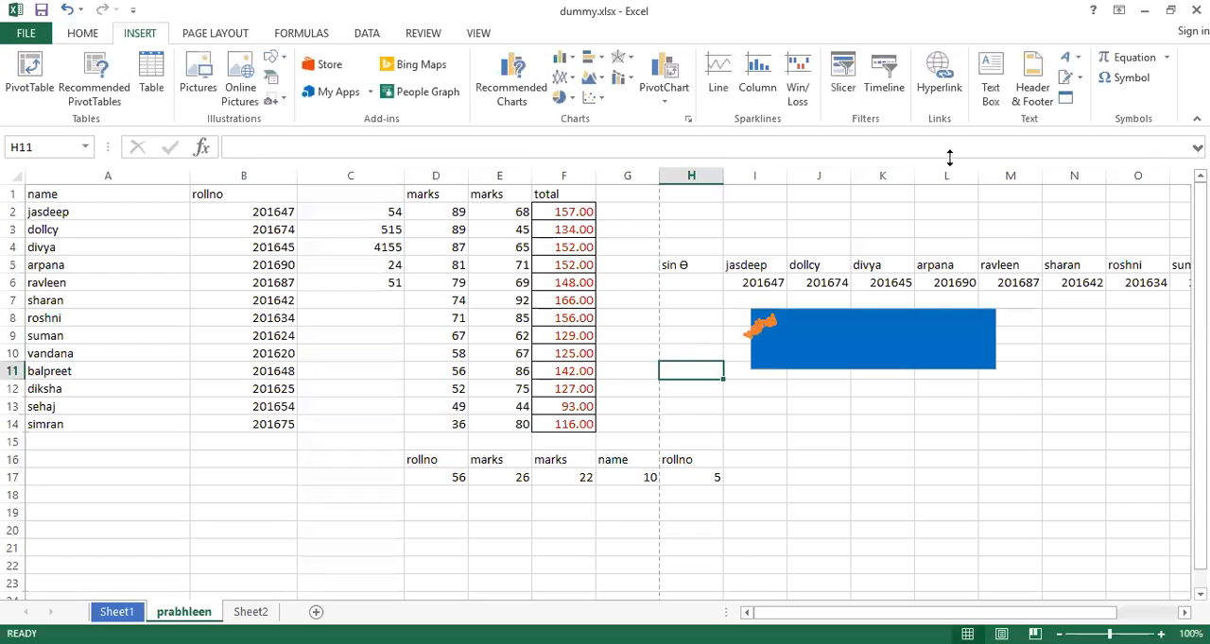
# Insert the built-in Area of Circle equation and move it beside the blue shape's lower corner, around cell H12
pyautogui.click(1166, 59)
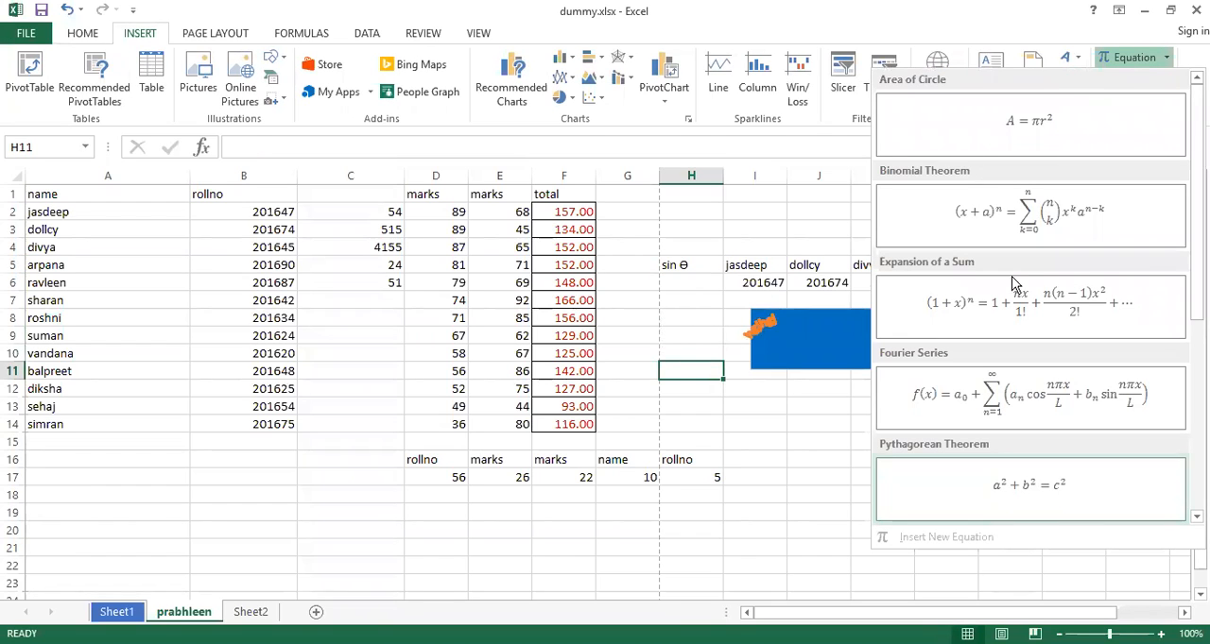
pyautogui.click(1035, 128)
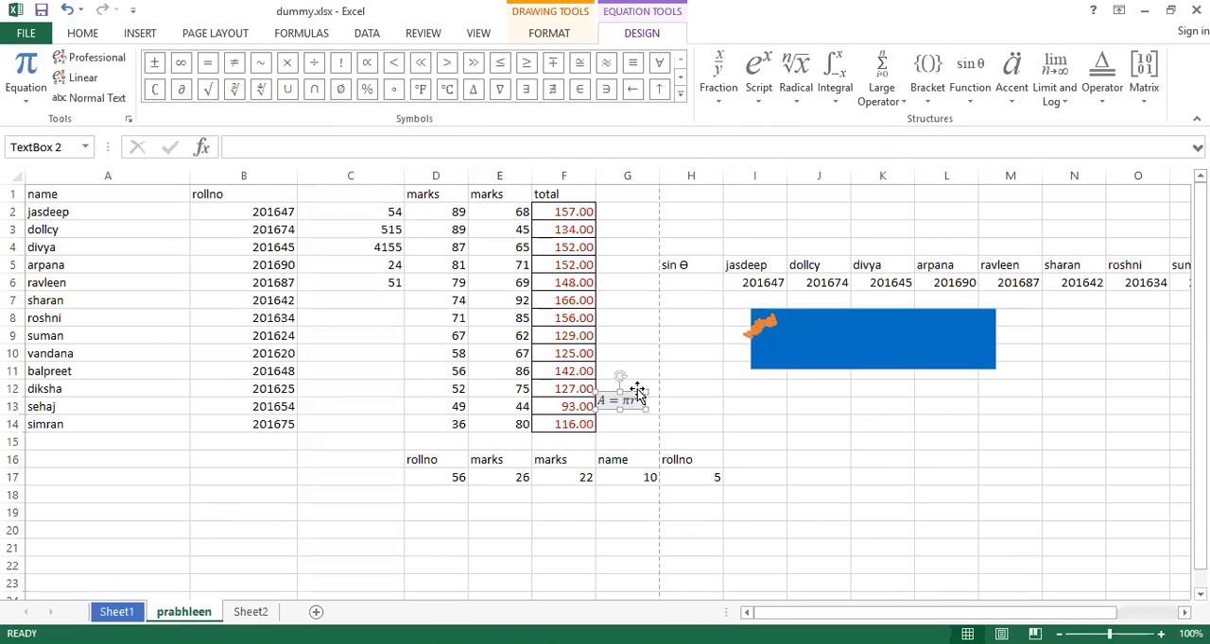
pyautogui.moveTo(638, 388); pyautogui.dragTo(712, 382)
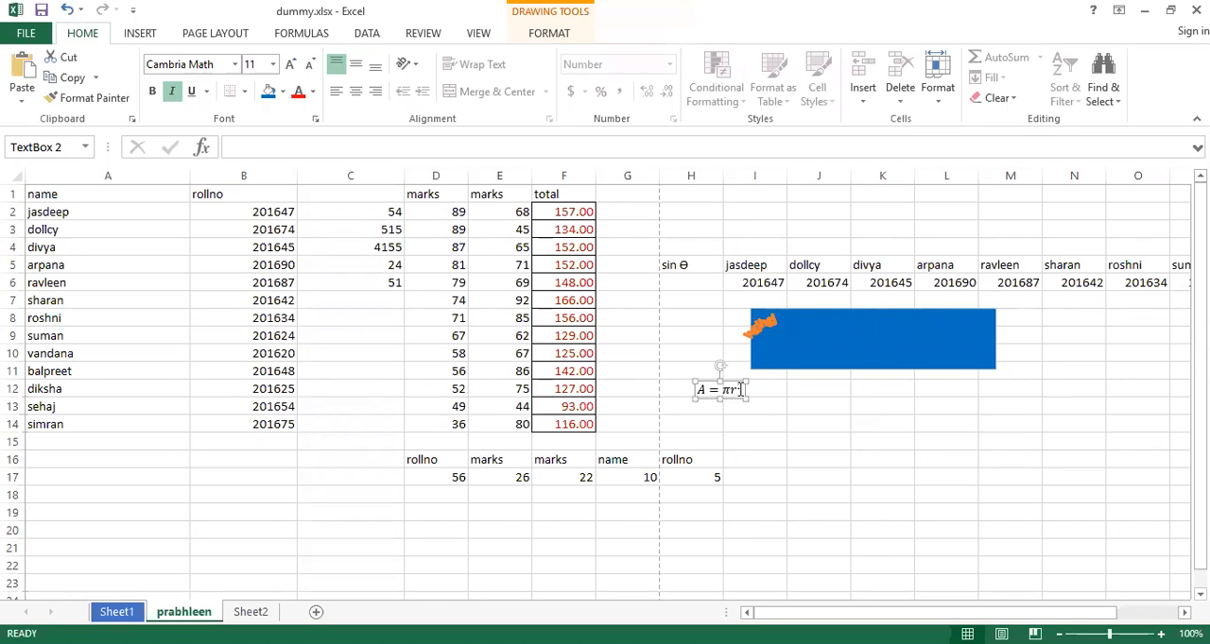
# Clear the circle equation's text, undo that deletion, and delete the whole equation box from the sheet
pyautogui.moveTo(741, 389); pyautogui.dragTo(666, 390)
pyautogui.press('BackSpace')
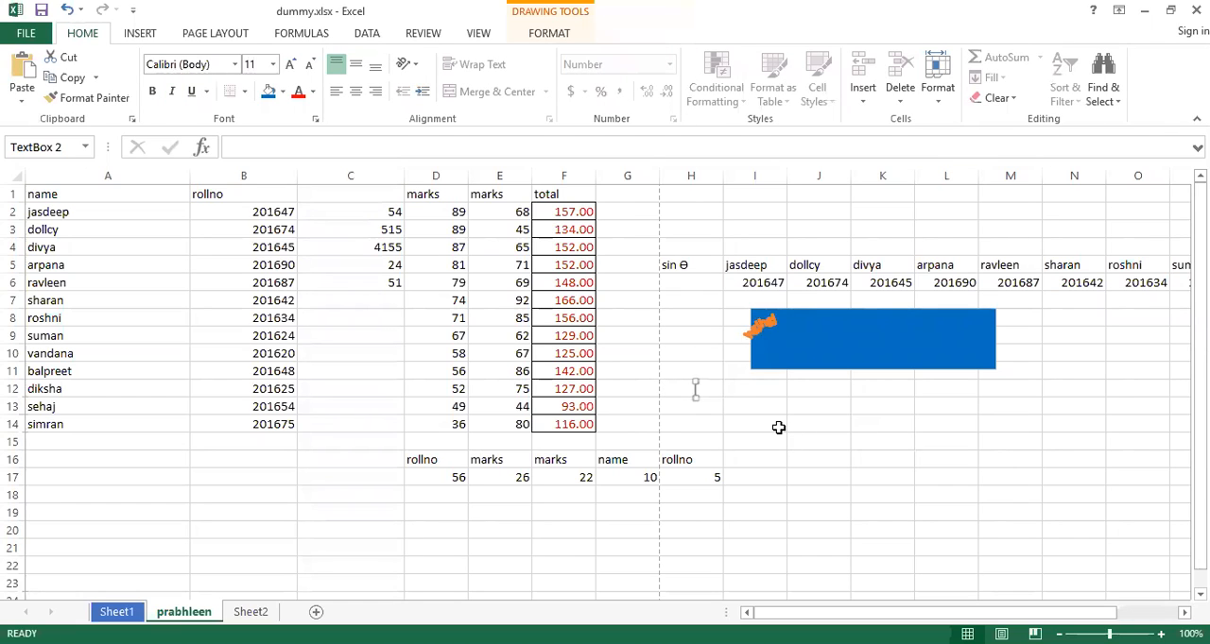
pyautogui.hotkey('ctrl', 'z')
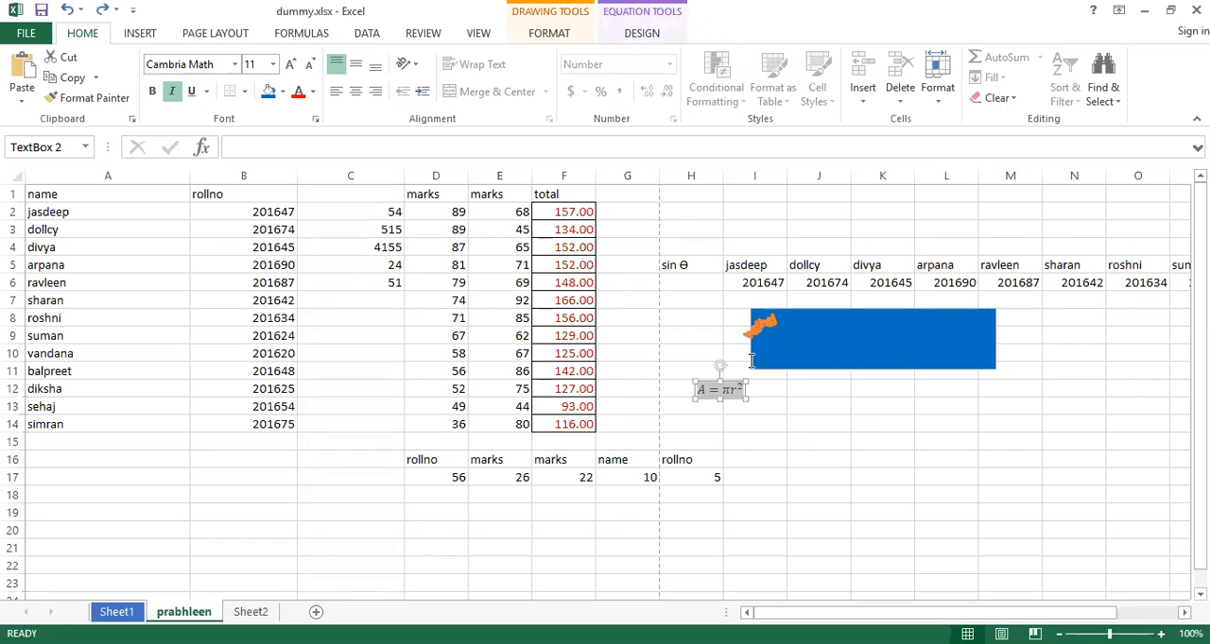
pyautogui.click(732, 382)
pyautogui.press('Delete')
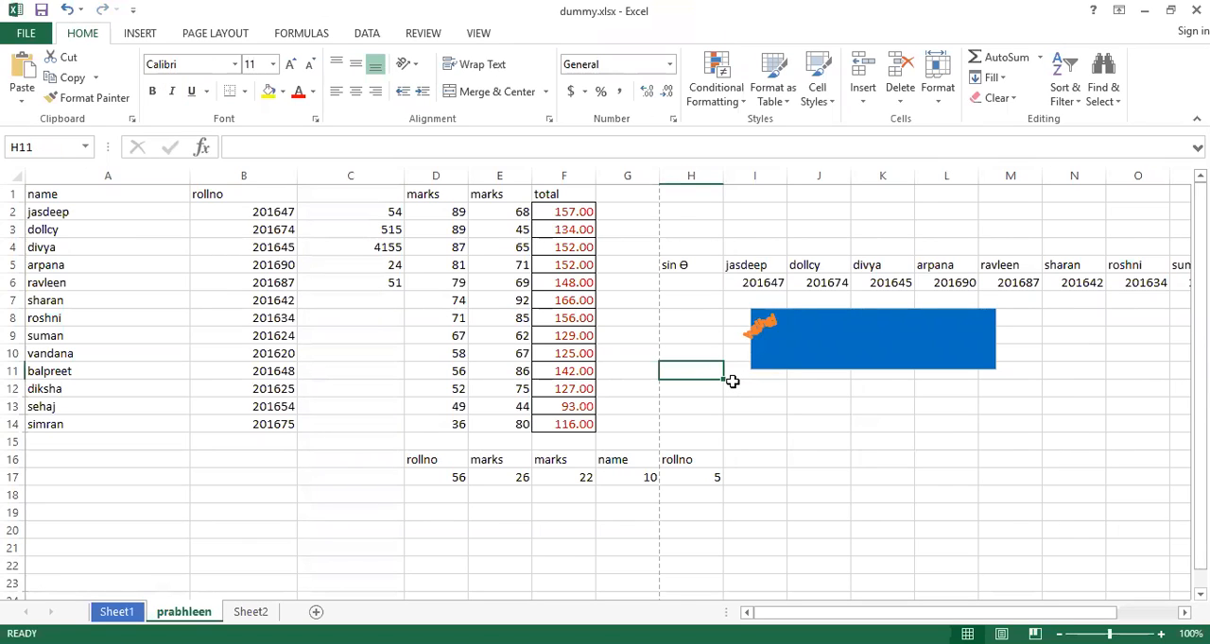
# Look through the built-in equations gallery, from Area of Circle to Trig Identity 2, without inserting any
pyautogui.click(515, 251)
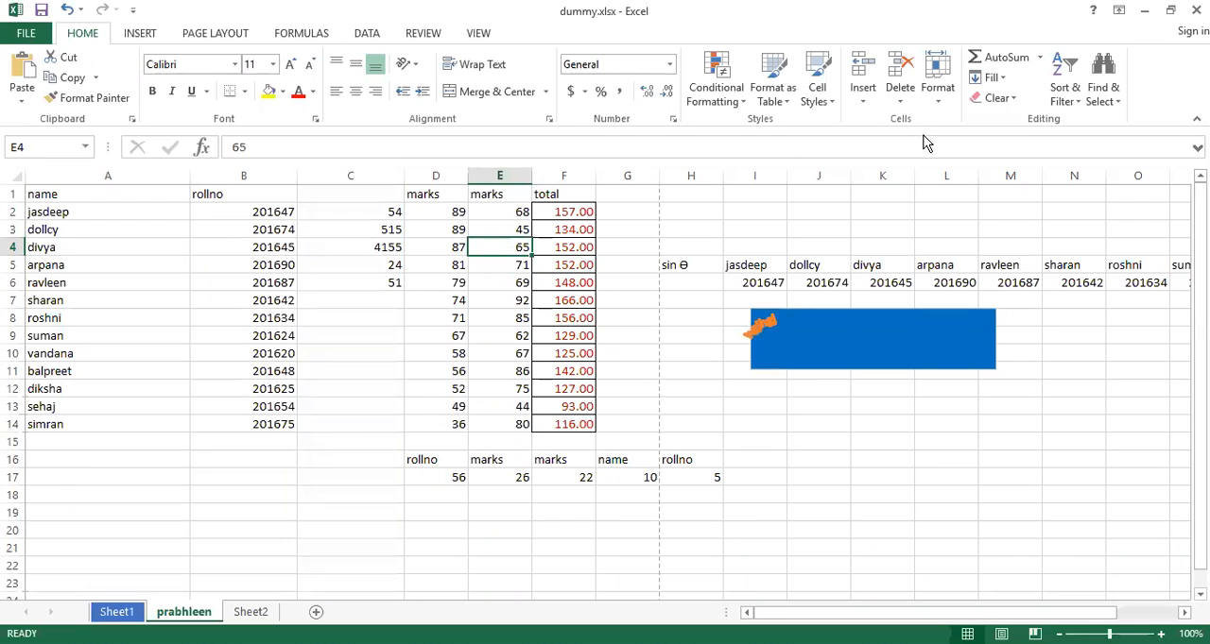
pyautogui.click(144, 36)
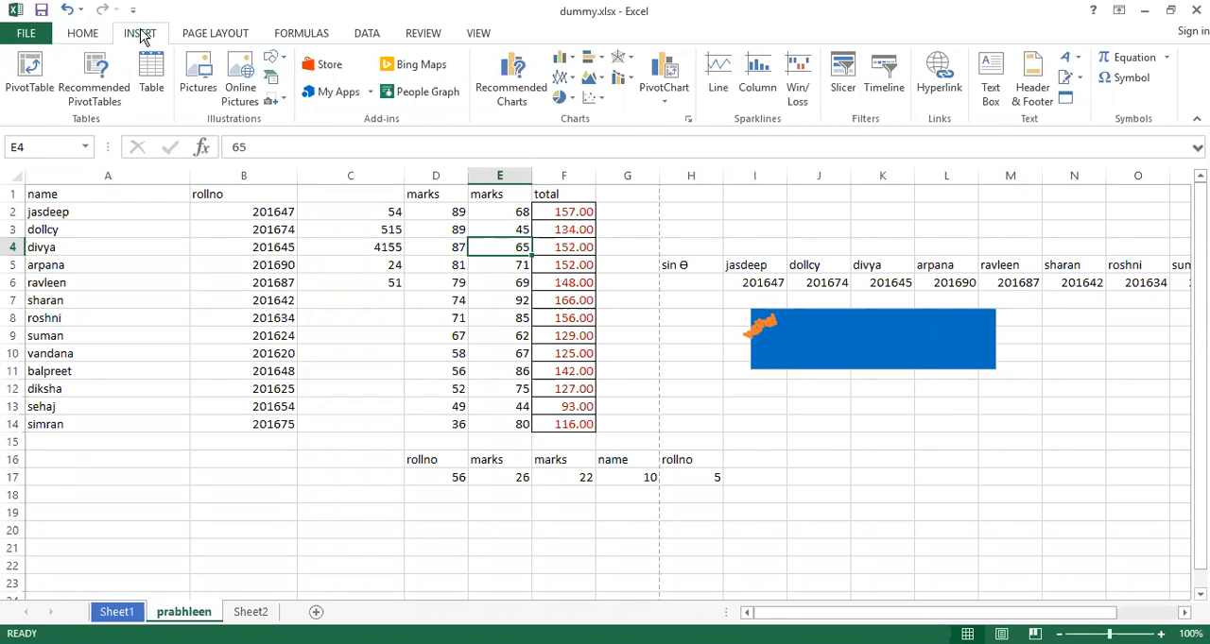
pyautogui.click(1166, 61)
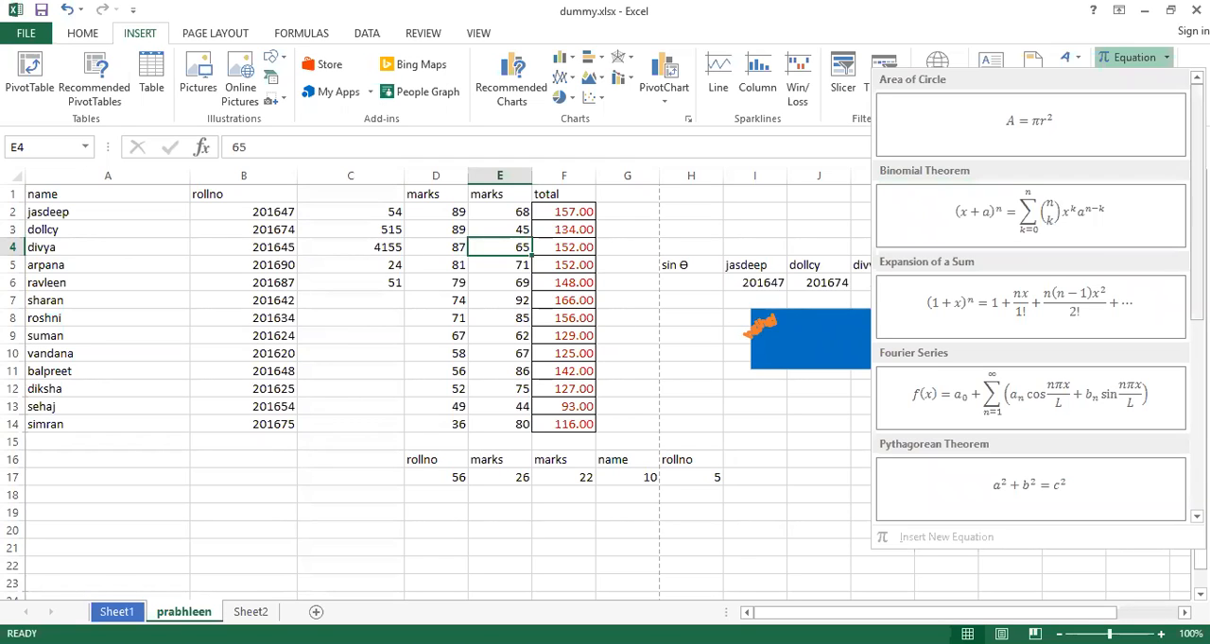
pyautogui.scroll(-4, 1030, 217)
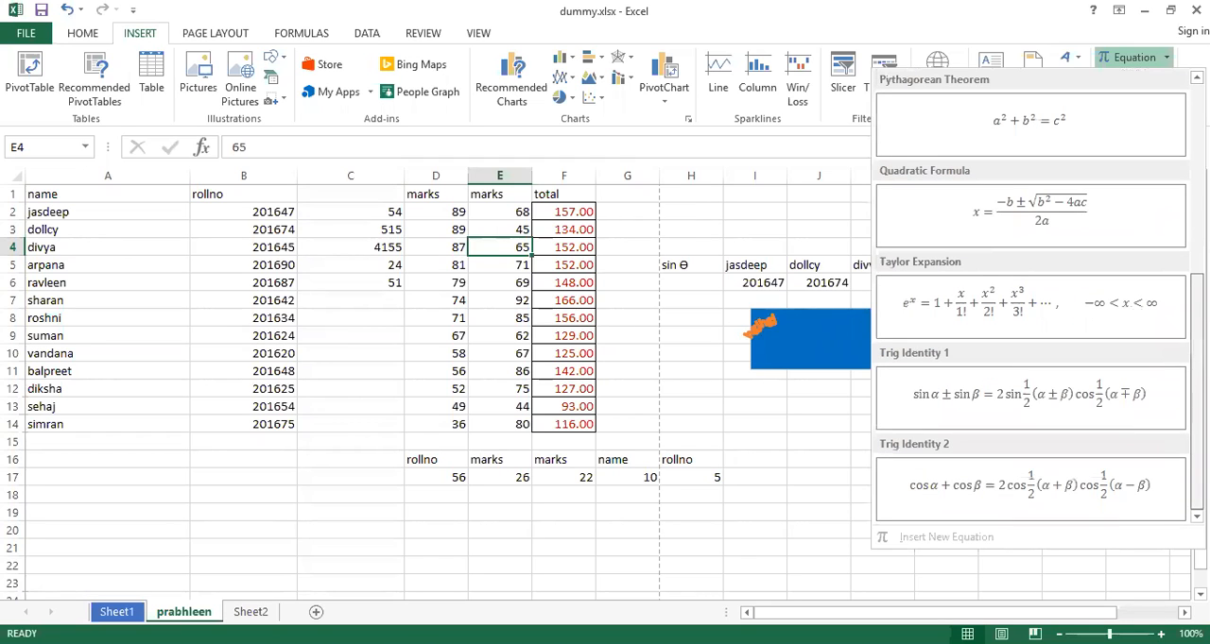
pyautogui.click(635, 352)
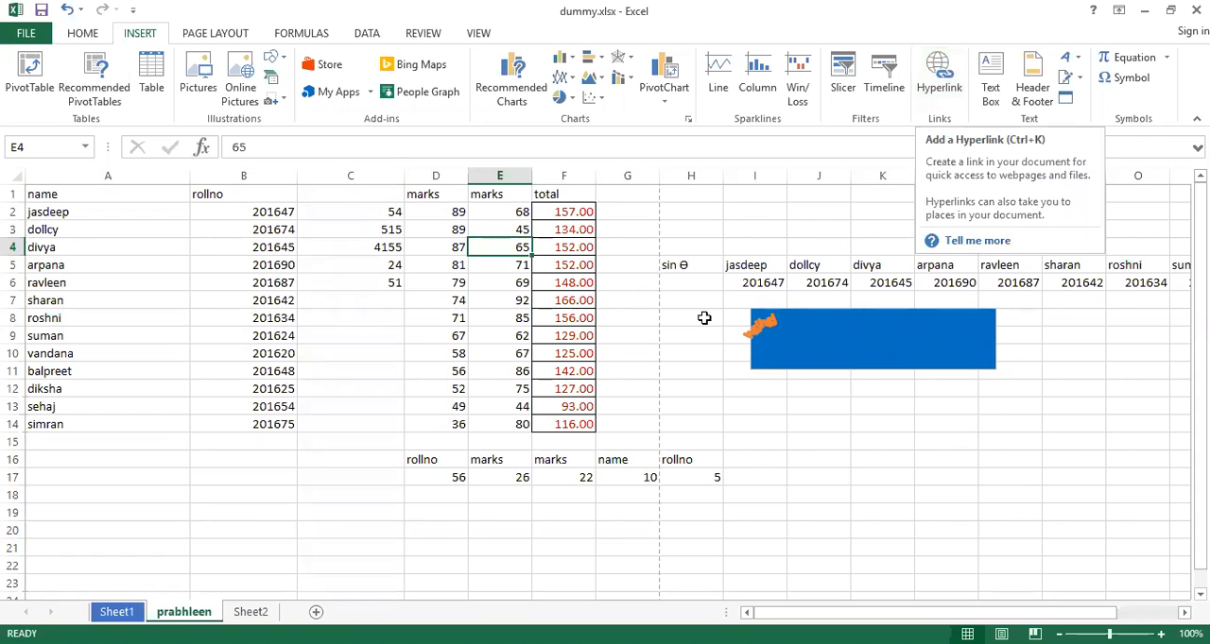
pyautogui.click(619, 358)
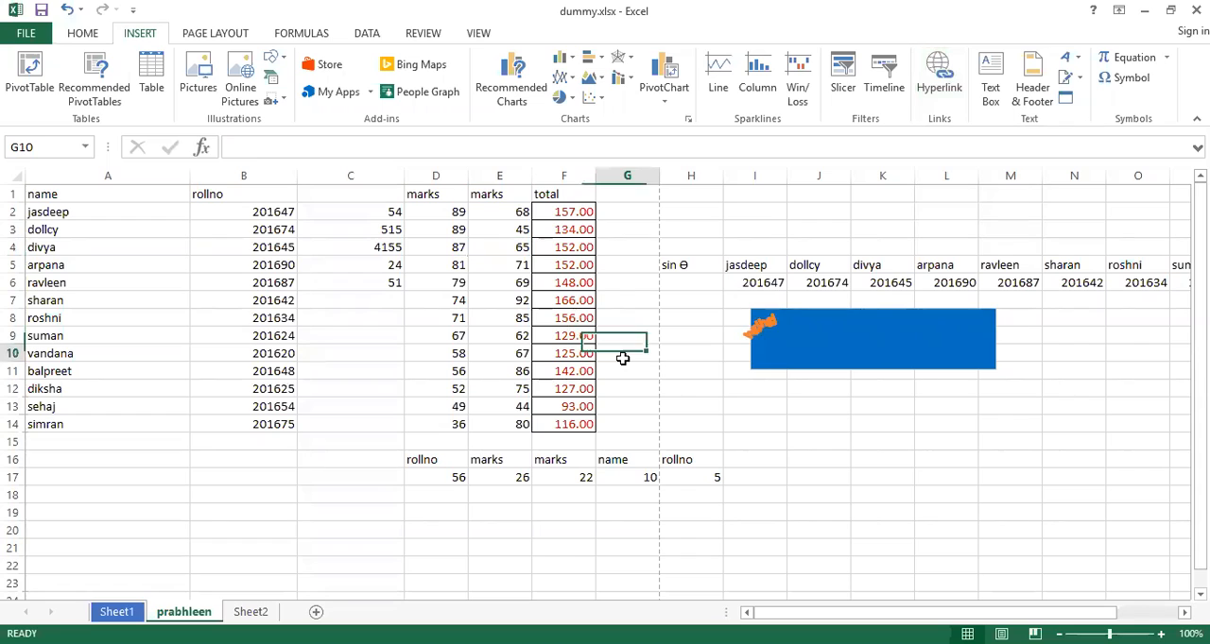
# Insert a hyperlink in cell A10 to the existing file 2003-unix-network-programming-vol-1-3rd-ed.pdf in the Books folder
pyautogui.click(65, 354)
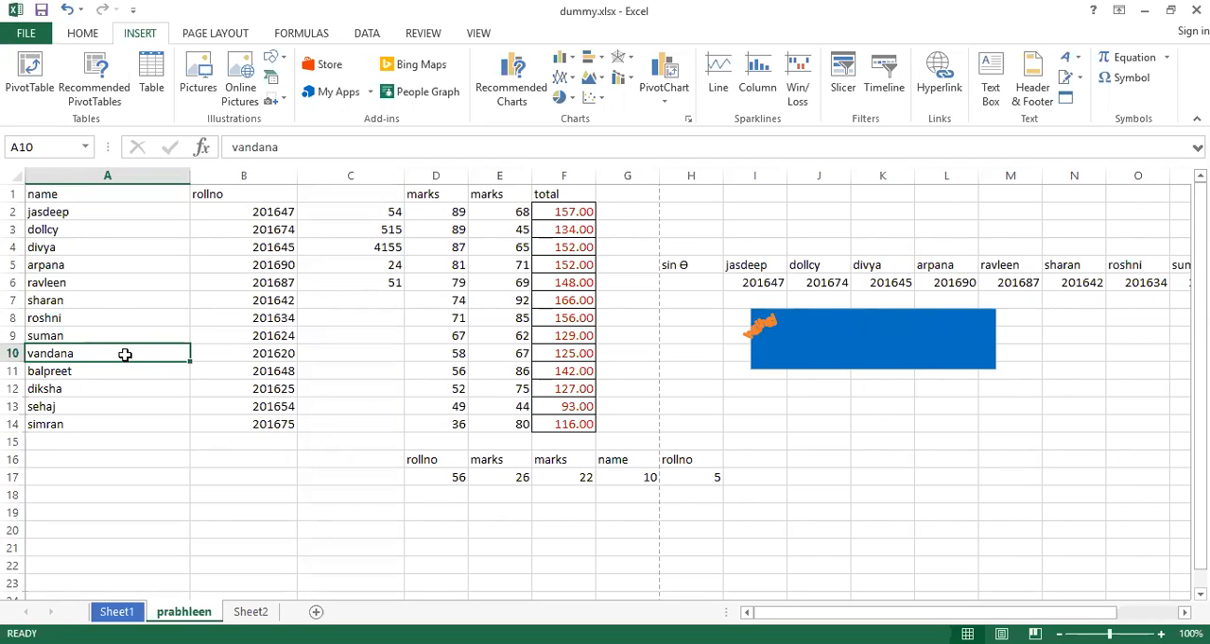
pyautogui.click(939, 76)
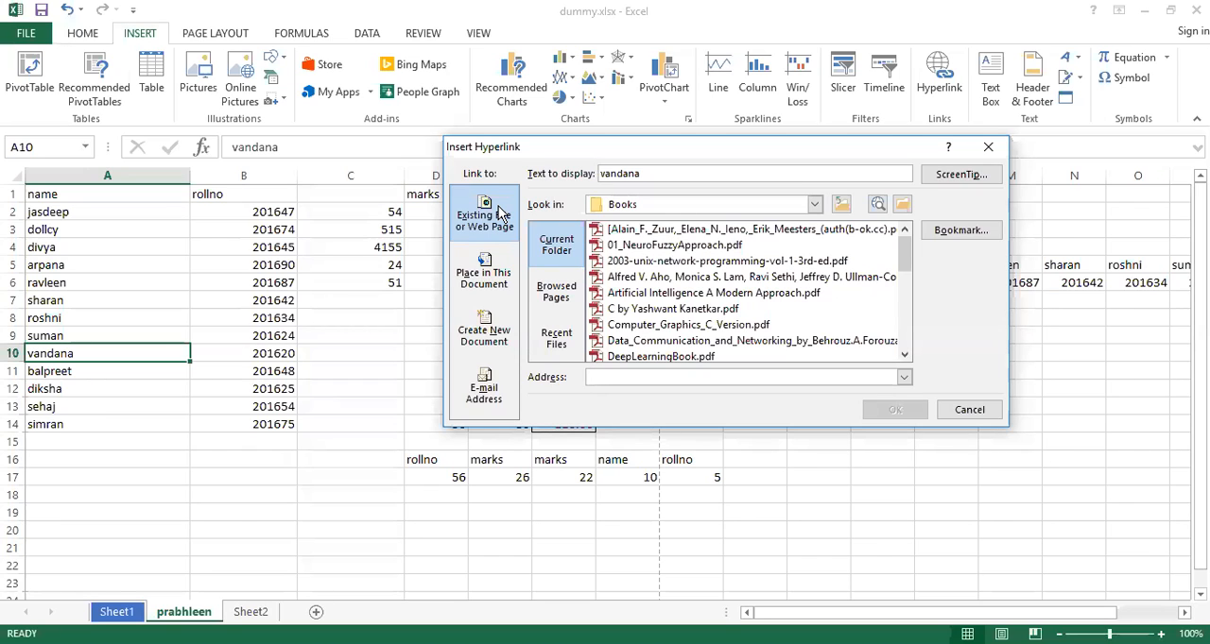
pyautogui.click(971, 409)
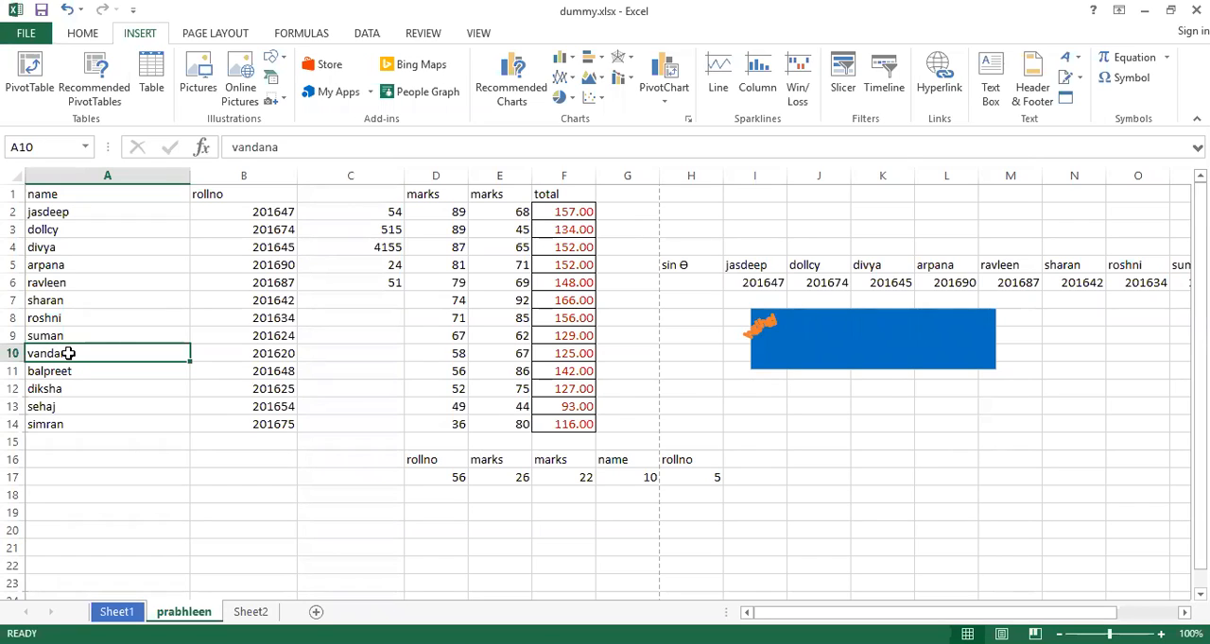
pyautogui.click(935, 76)
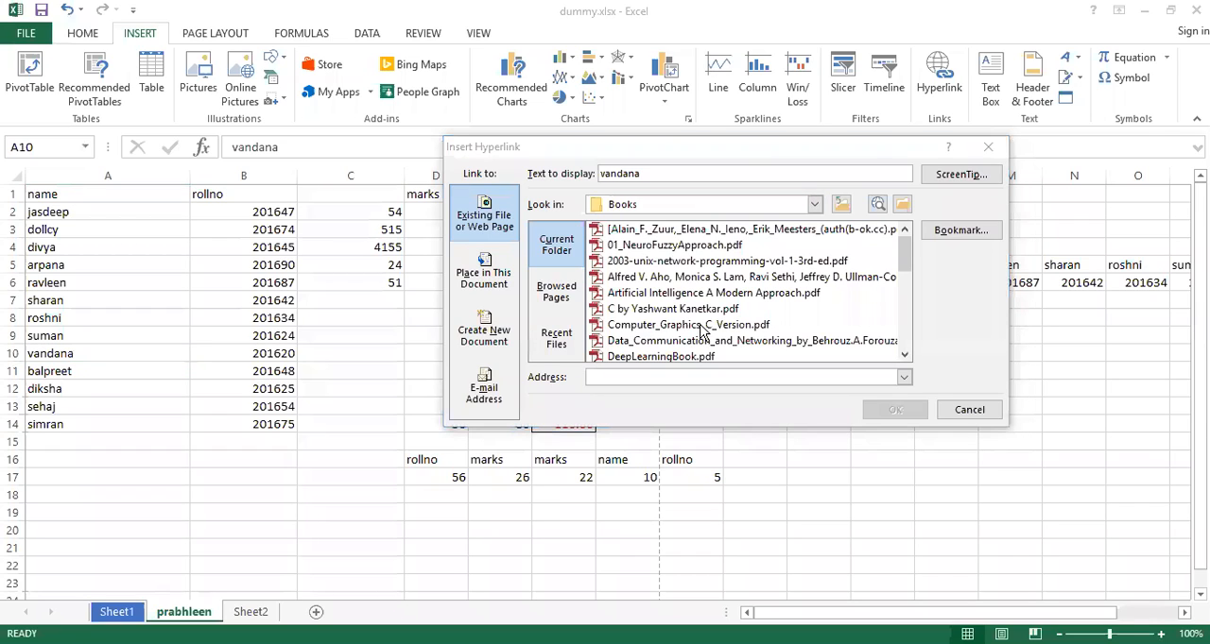
pyautogui.click(745, 262)
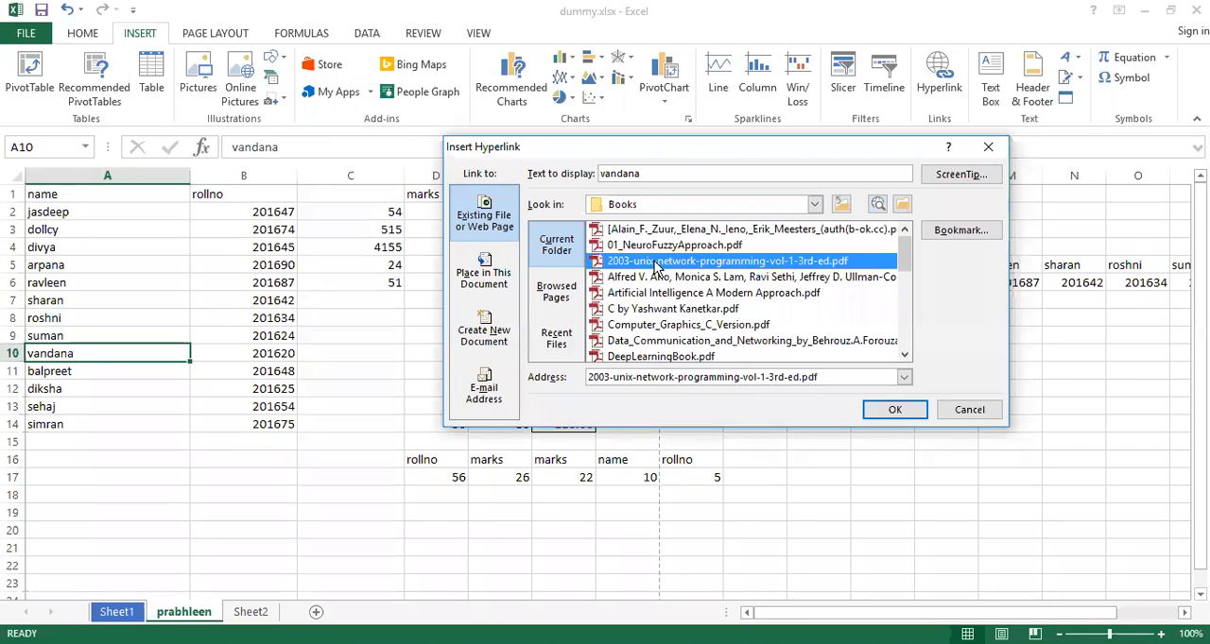
pyautogui.click(892, 409)
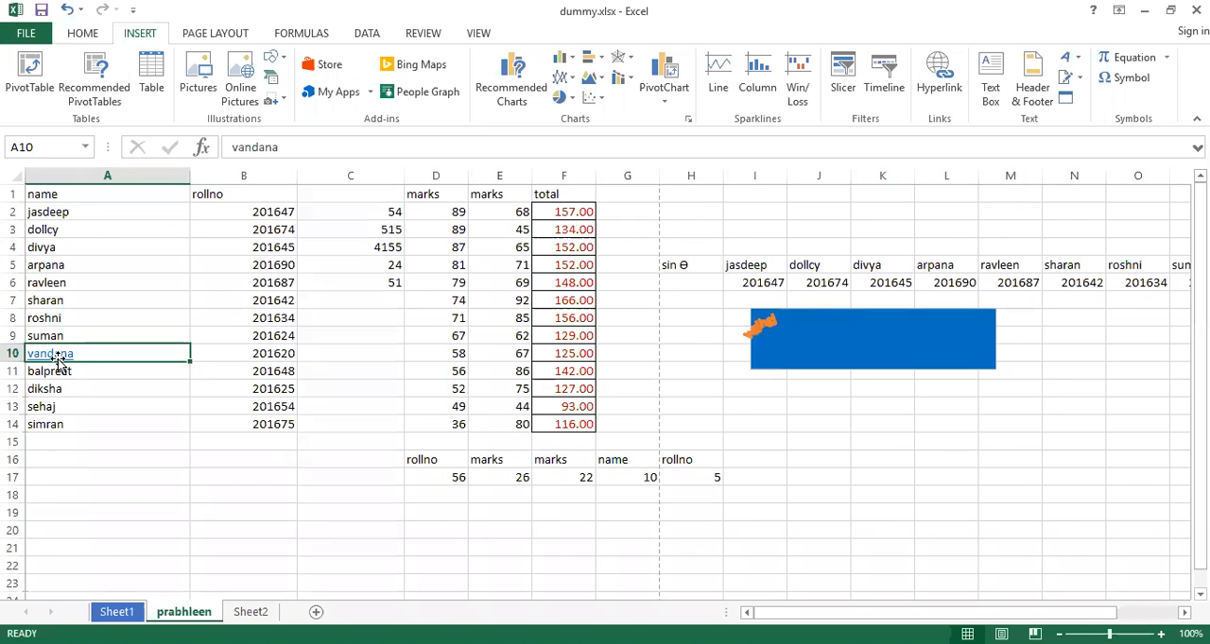
# Follow the hyperlink in cell A10 to test the linked PDF
pyautogui.moveTo(67, 360)
pyautogui.moveTo(56, 353); pyautogui.dragTo(58, 364)
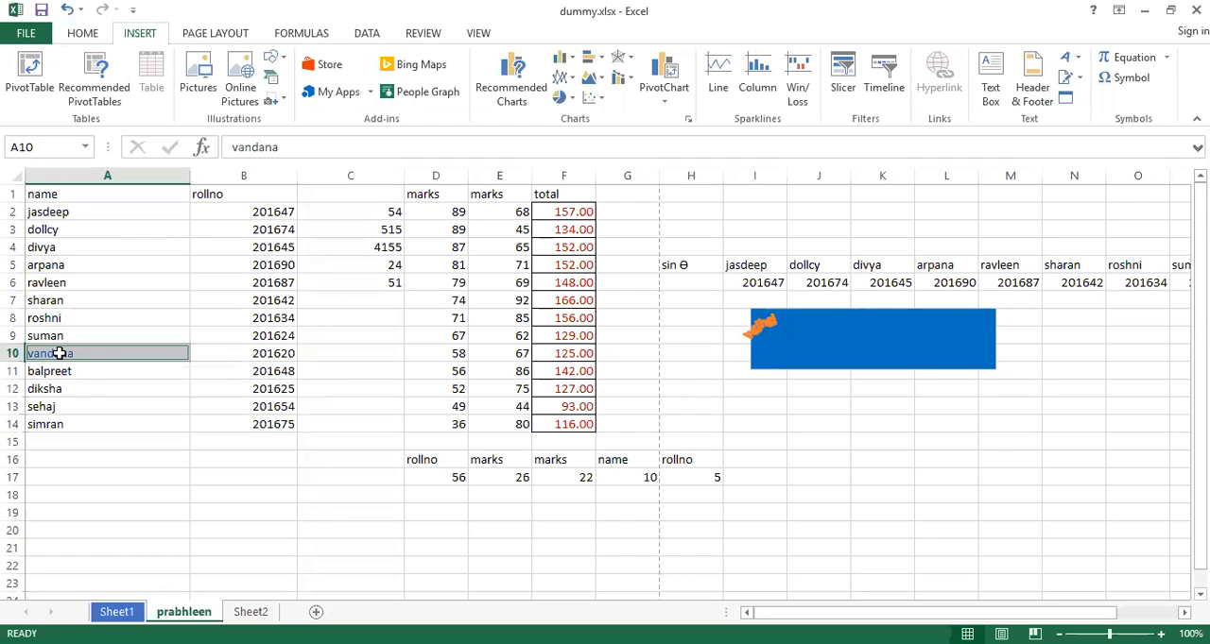
pyautogui.keyDown('ctrl'); pyautogui.click(60, 353); pyautogui.keyUp('ctrl')
pyautogui.click(51, 354)
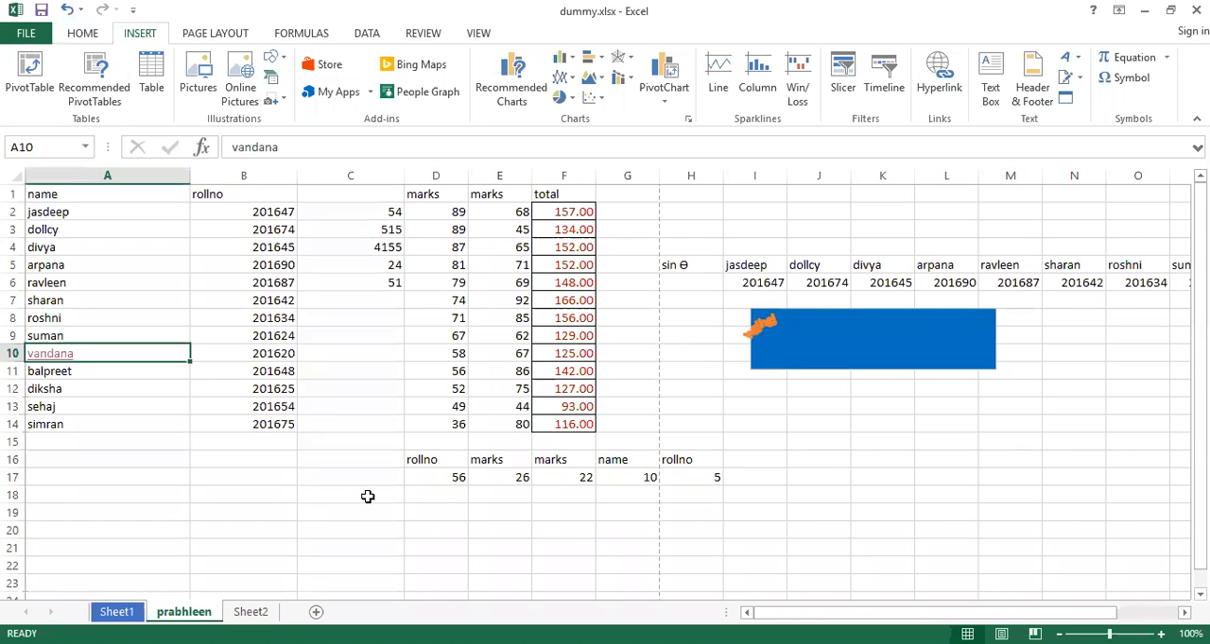
# Remove the hyperlink from cell A10 and test the cell's text for a link
pyautogui.rightClick(141, 356)
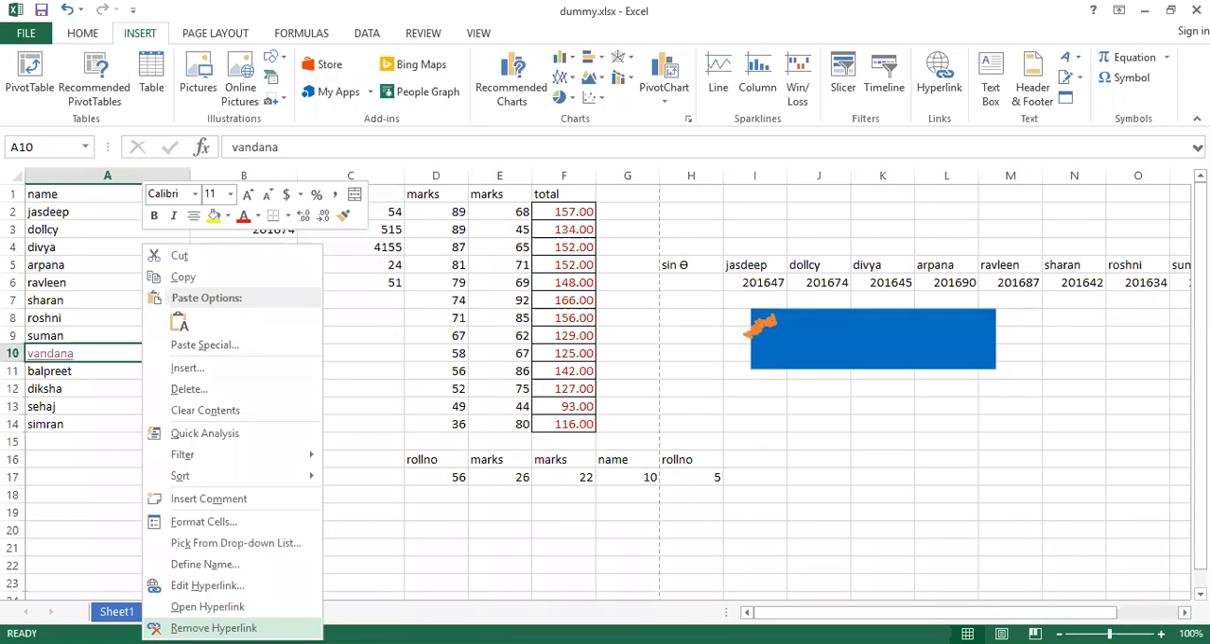
pyautogui.click(214, 629)
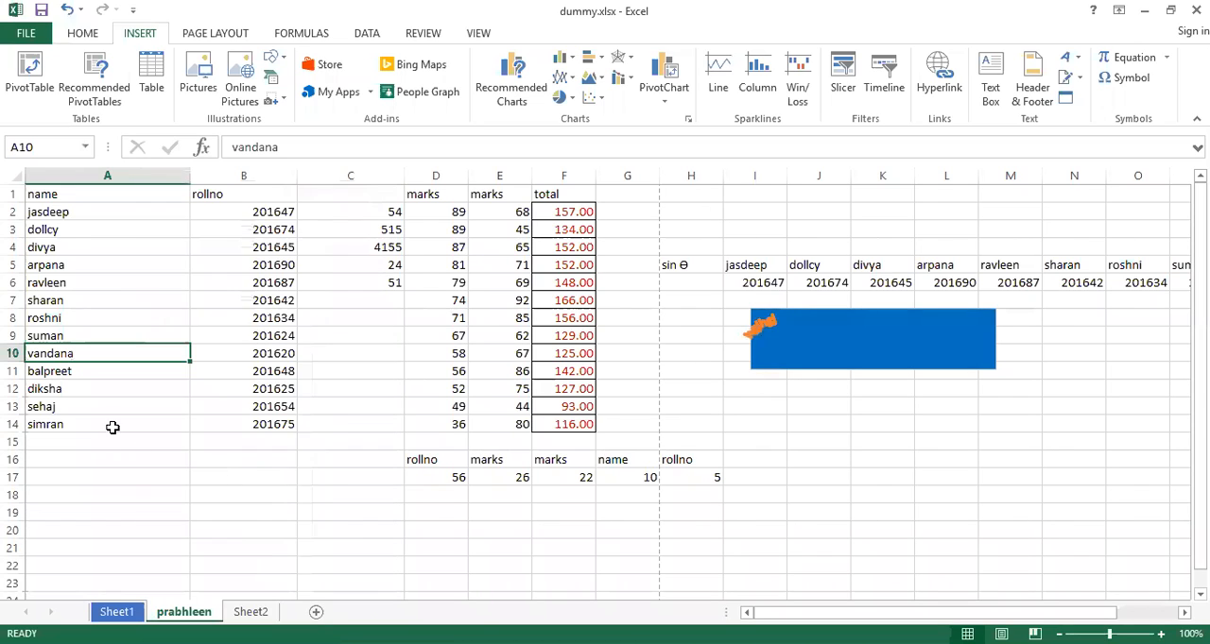
pyautogui.doubleClick(63, 352)
pyautogui.click(70, 353)
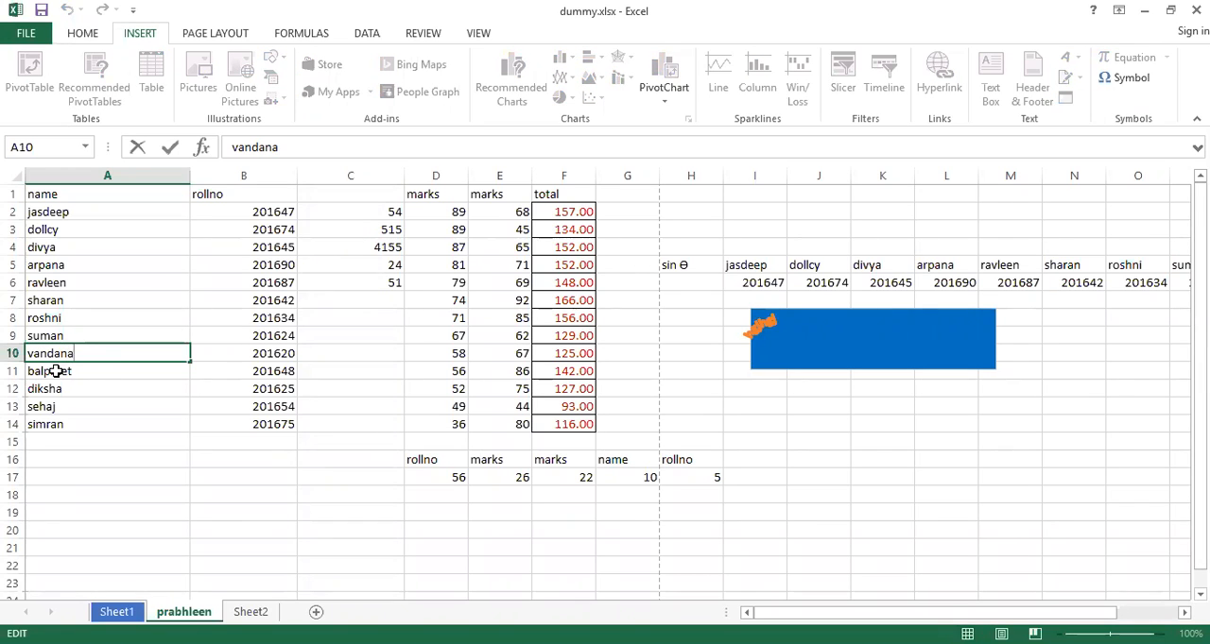
pyautogui.click(49, 370)
pyautogui.click(55, 353)
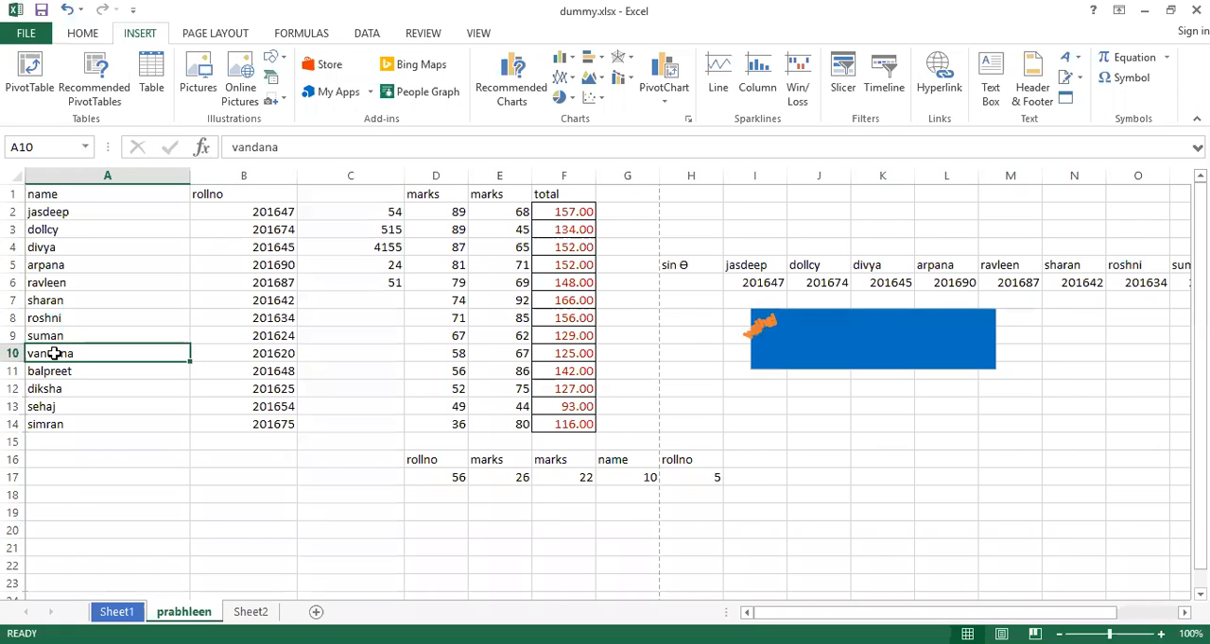
pyautogui.keyDown('ctrl'); pyautogui.click(55, 354); pyautogui.keyUp('ctrl')
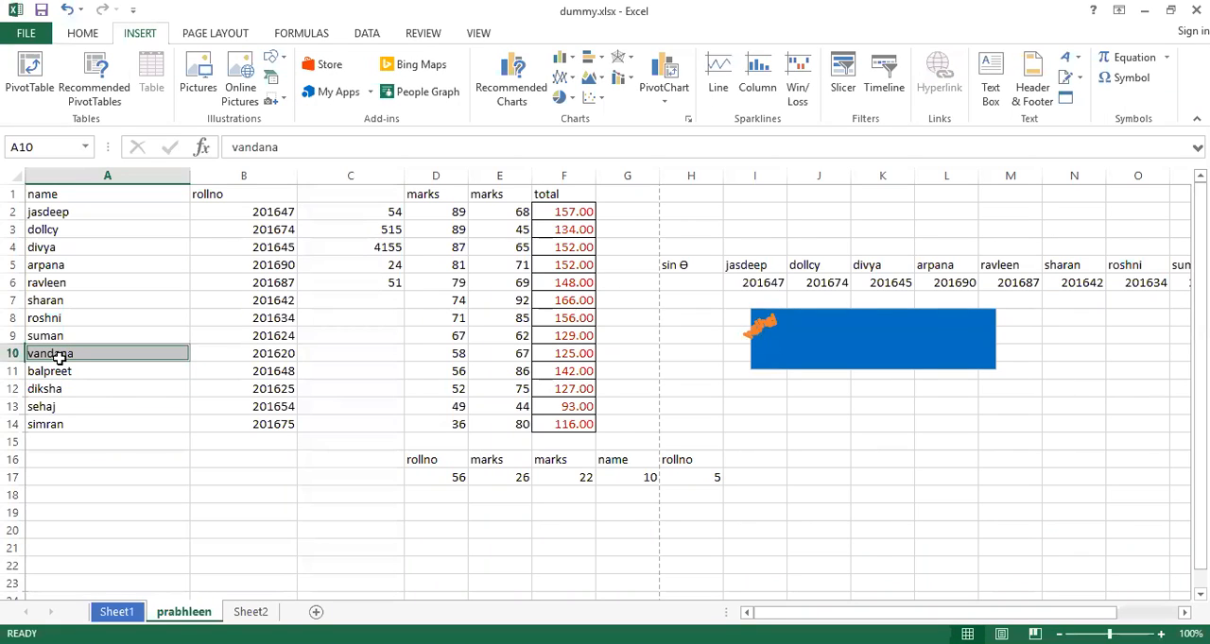
pyautogui.click(59, 357)
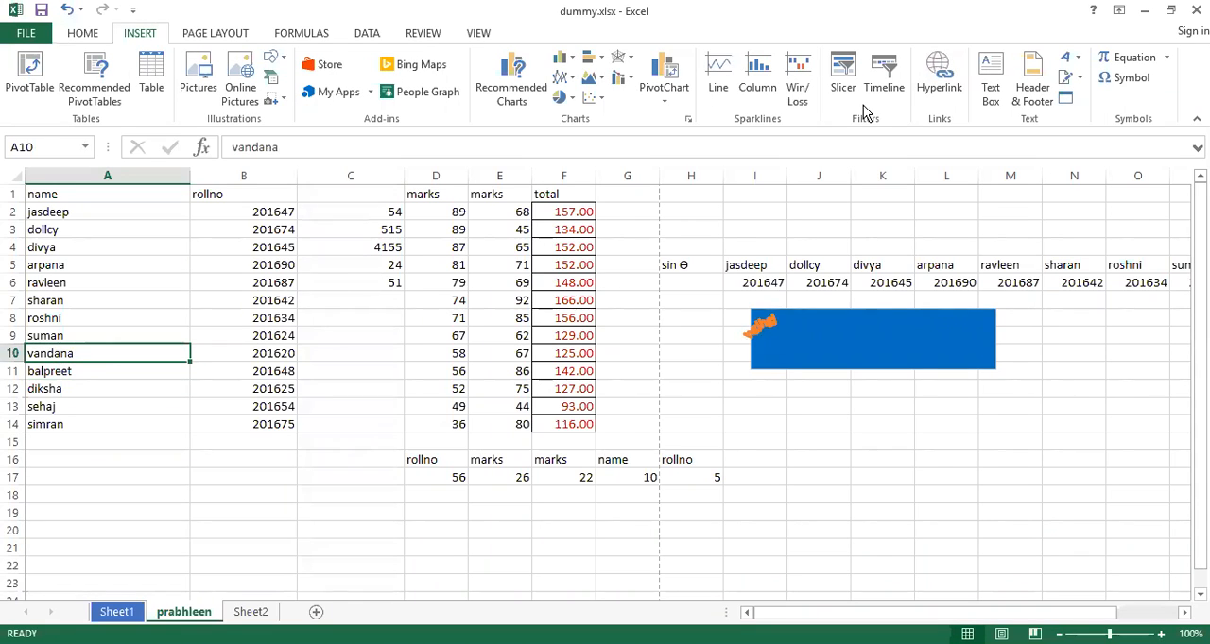
pyautogui.click(950, 69)
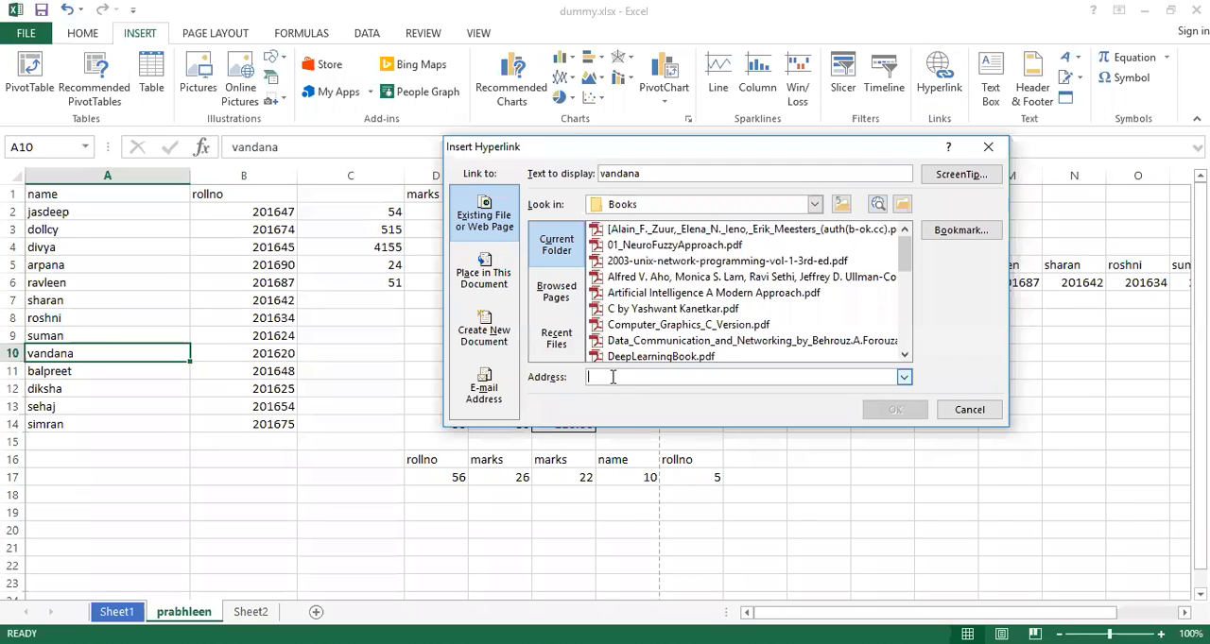
pyautogui.write('www.goo')
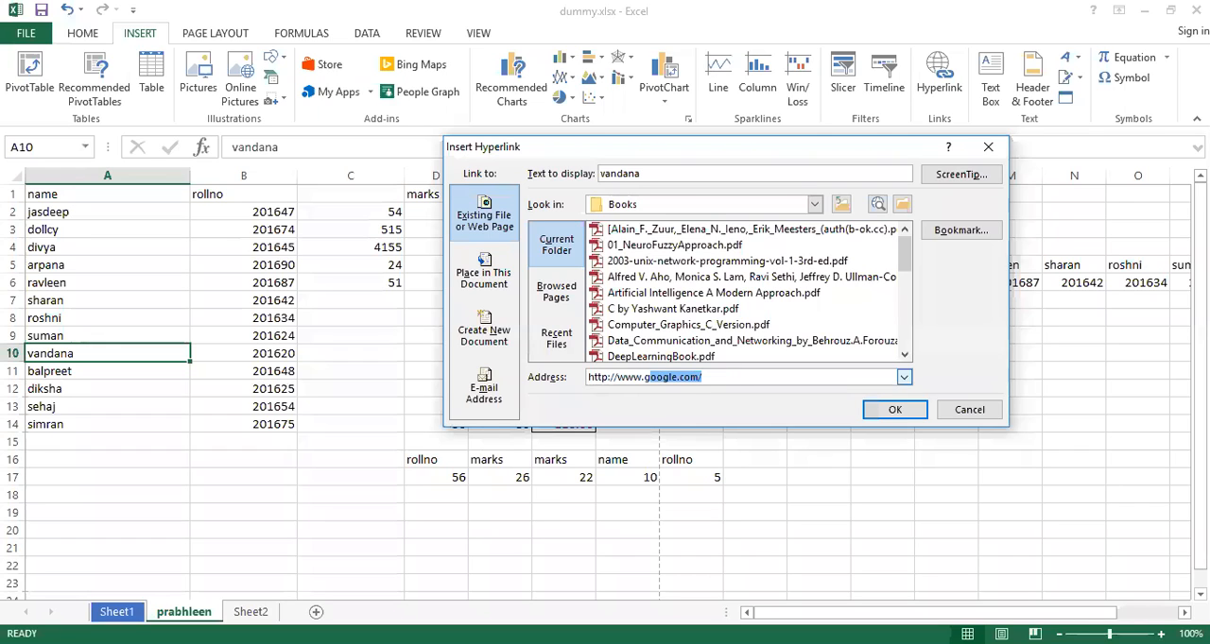
pyautogui.write('gle.')
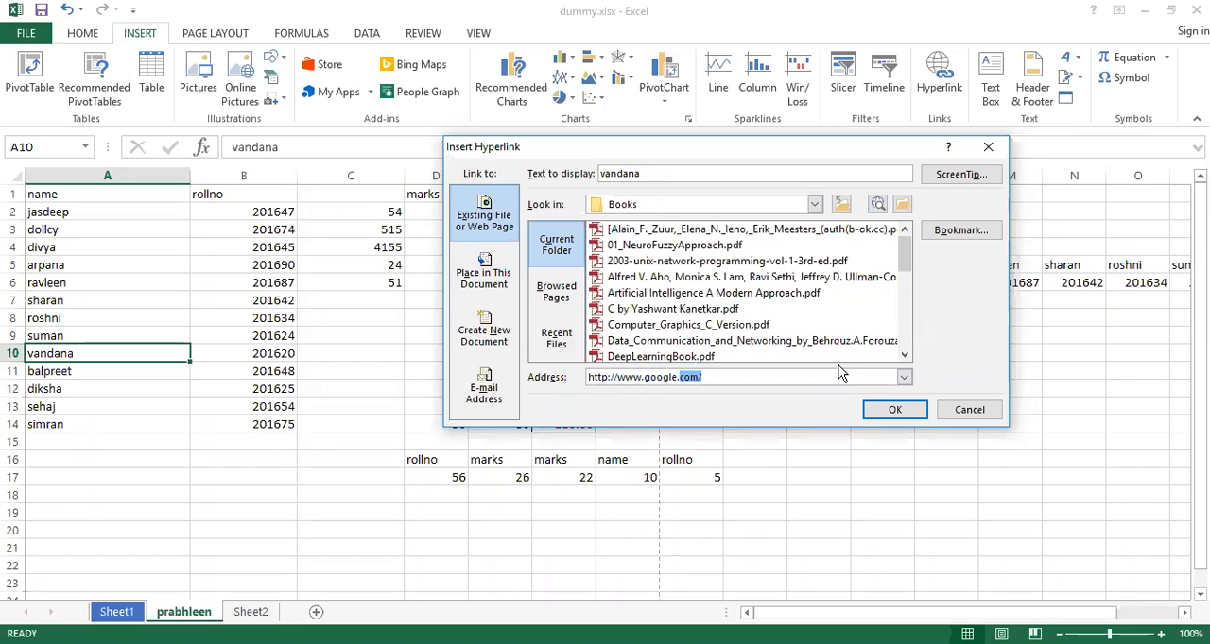
pyautogui.click(898, 413)
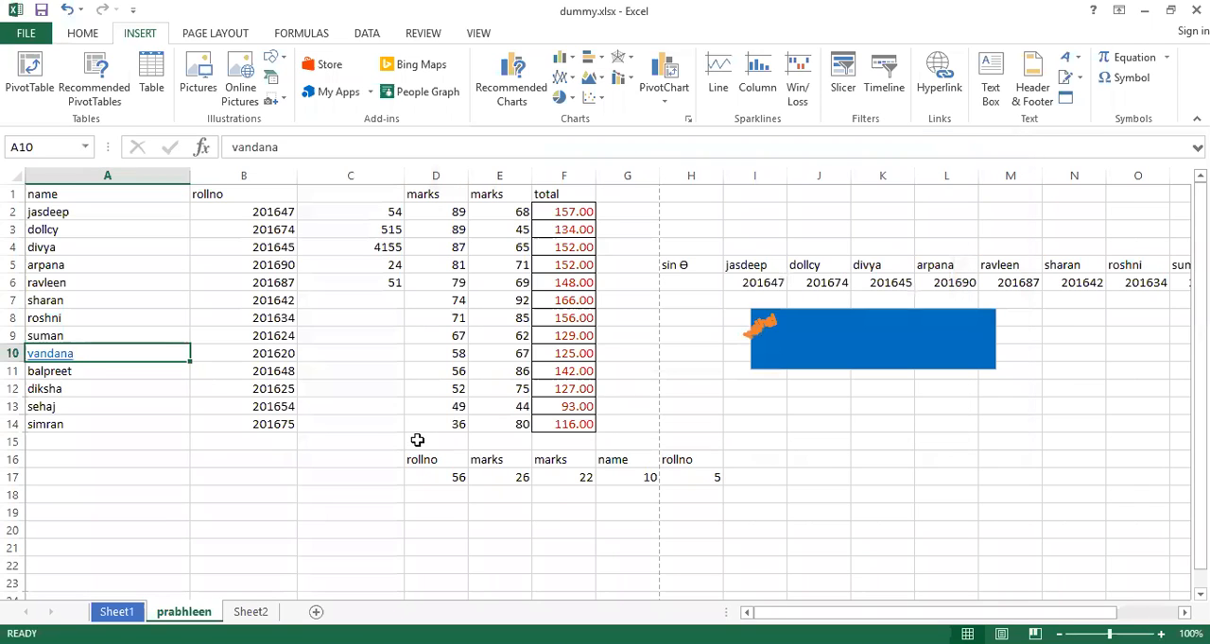
pyautogui.click(60, 356)
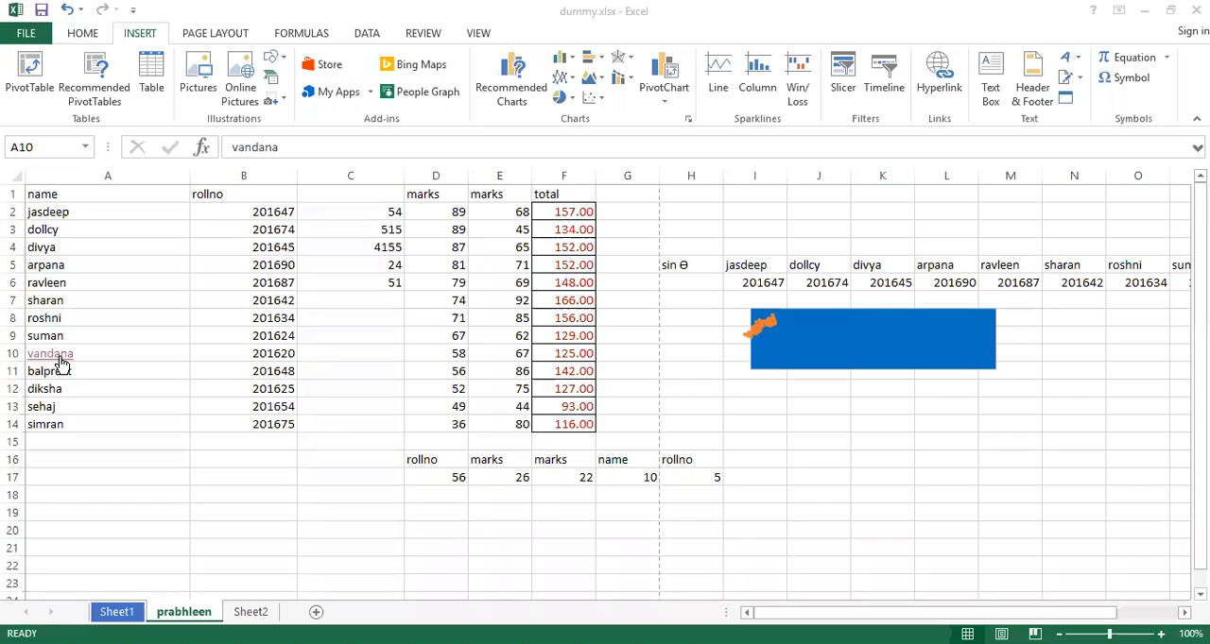
pyautogui.click(581, 354)
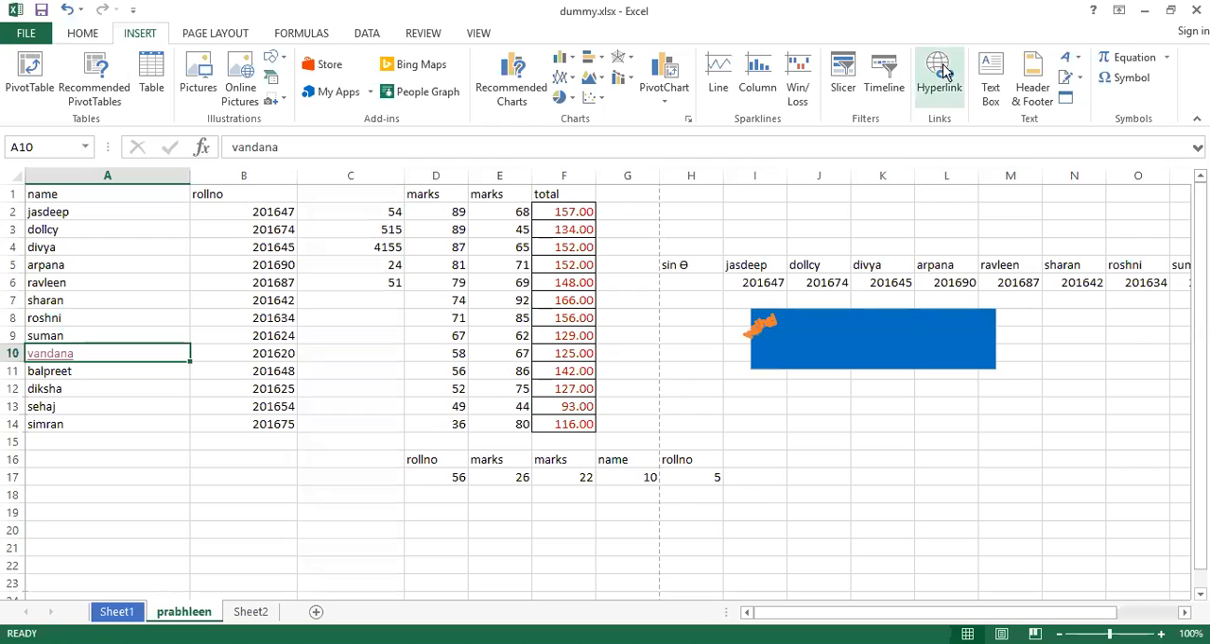
# Edit the hyperlink in cell A10 to point to cell A1 of Sheet2 in this document, and follow it
pyautogui.rightClick(81, 353)
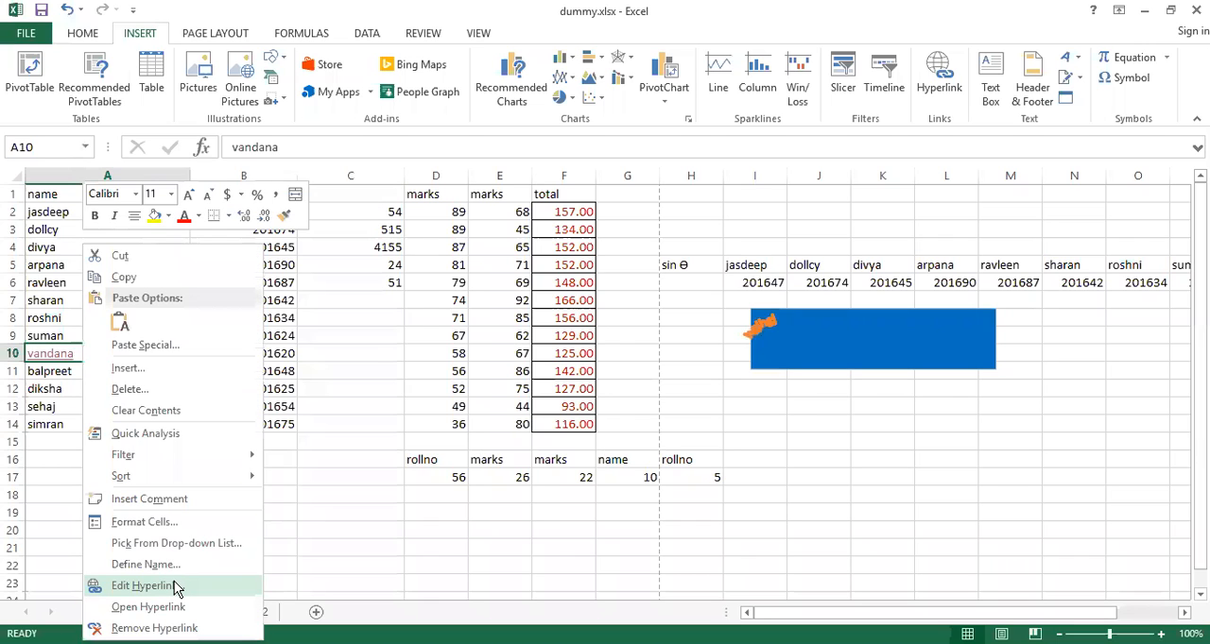
pyautogui.click(142, 586)
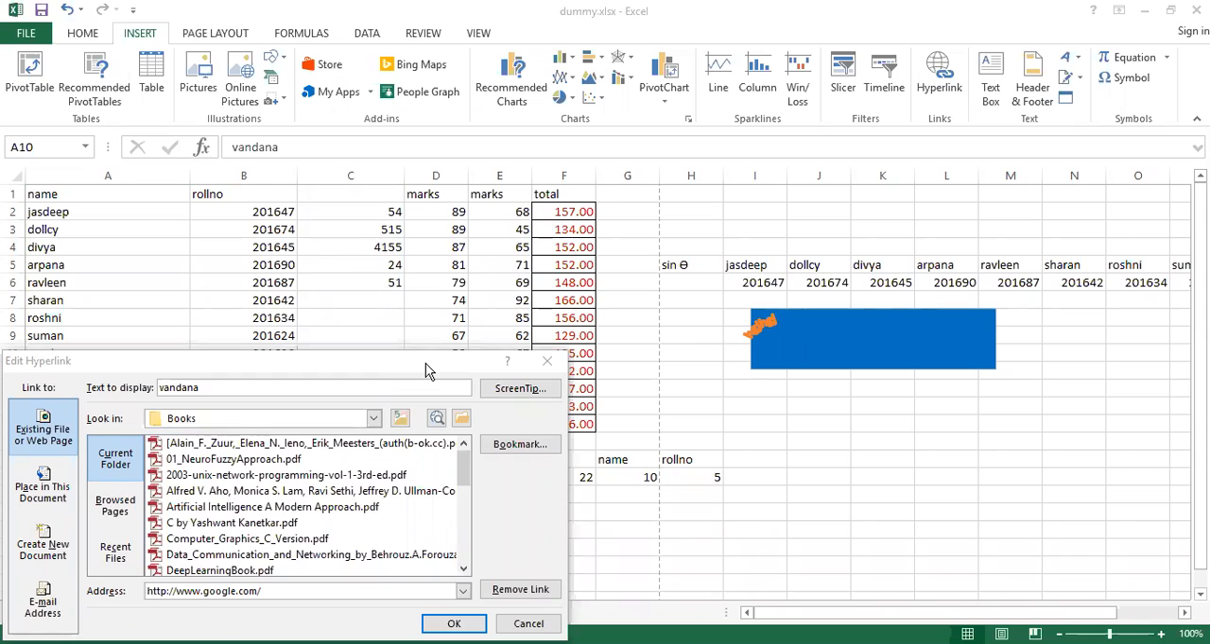
pyautogui.moveTo(425, 363); pyautogui.dragTo(768, 118)
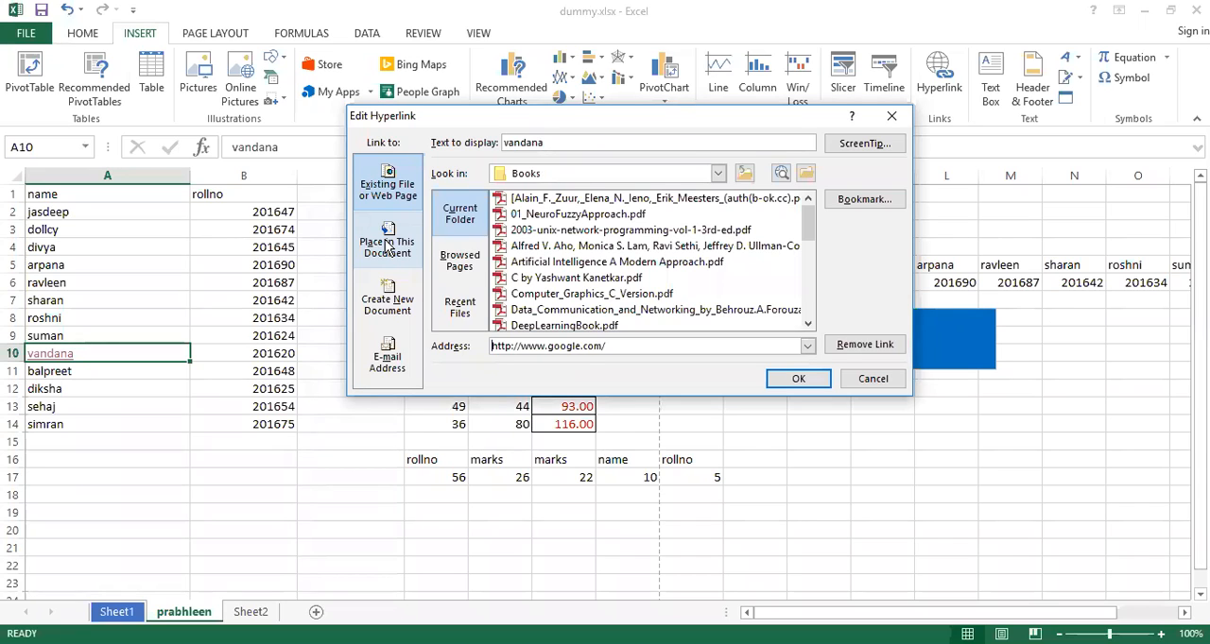
pyautogui.click(387, 246)
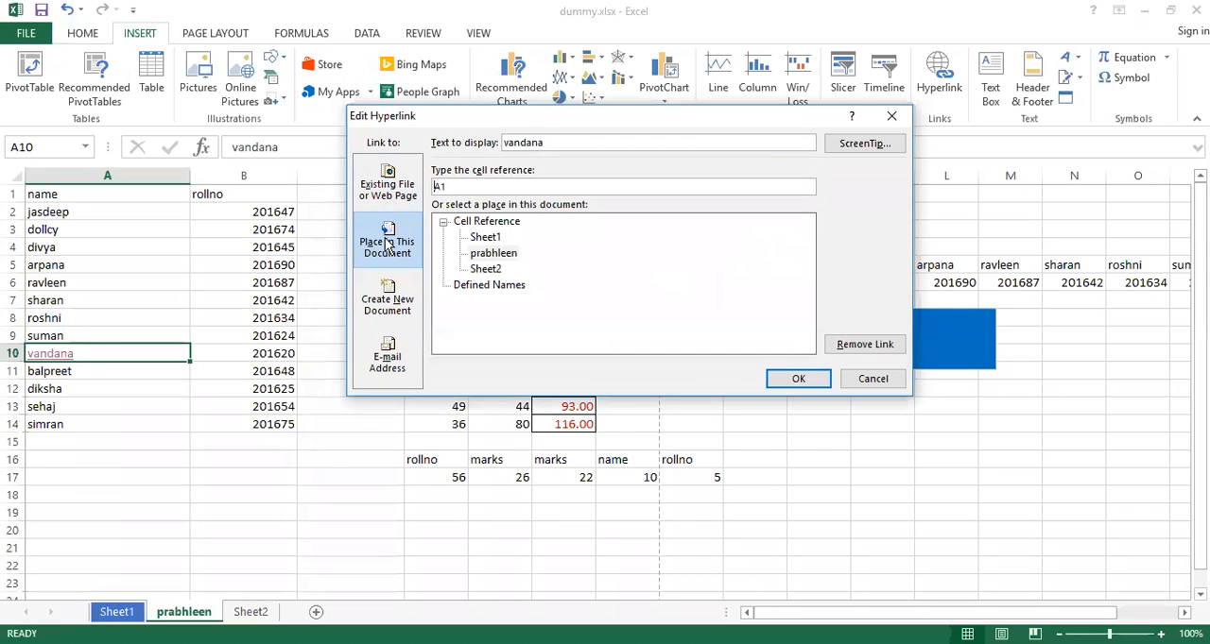
pyautogui.click(485, 270)
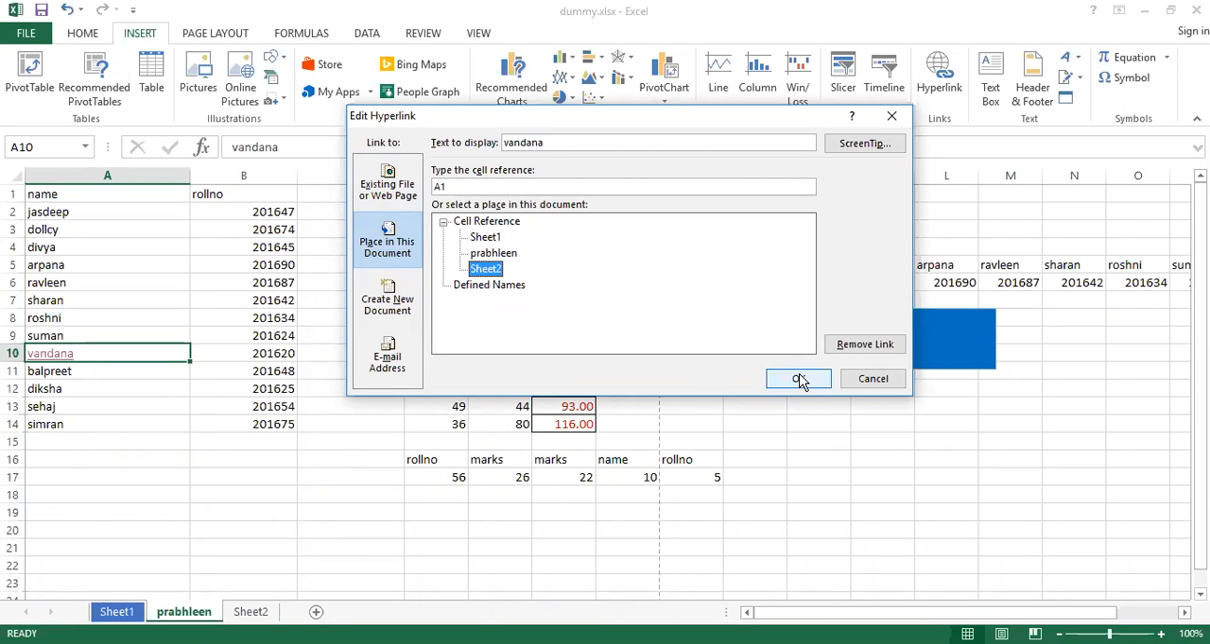
pyautogui.click(443, 222)
pyautogui.click(443, 222)
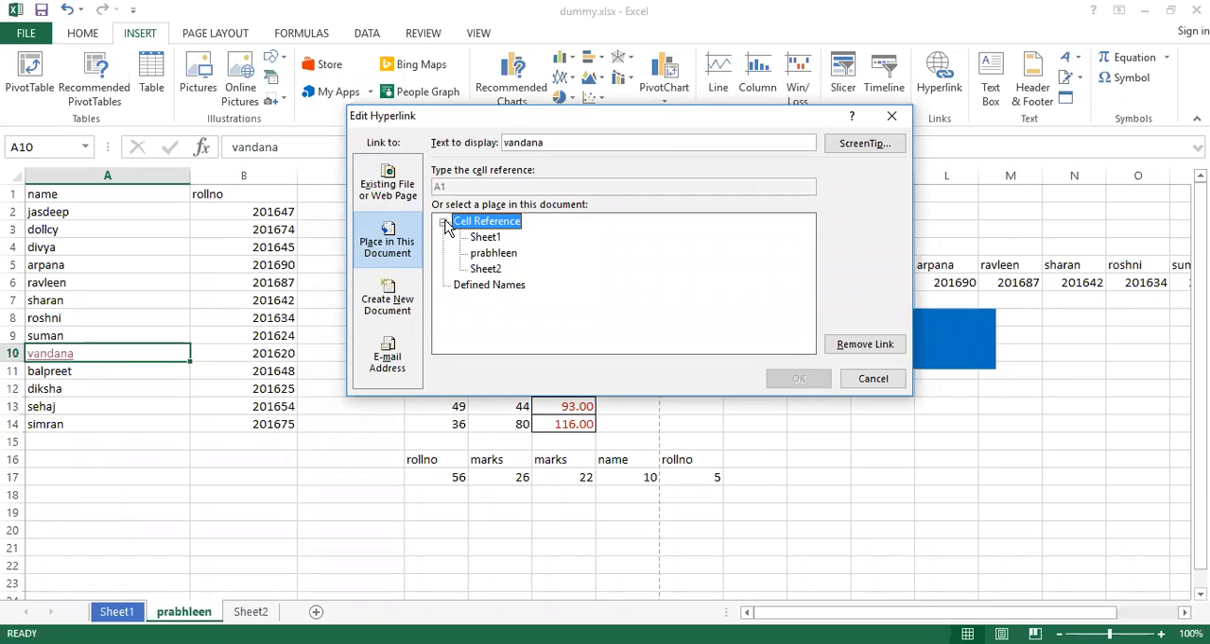
pyautogui.click(487, 270)
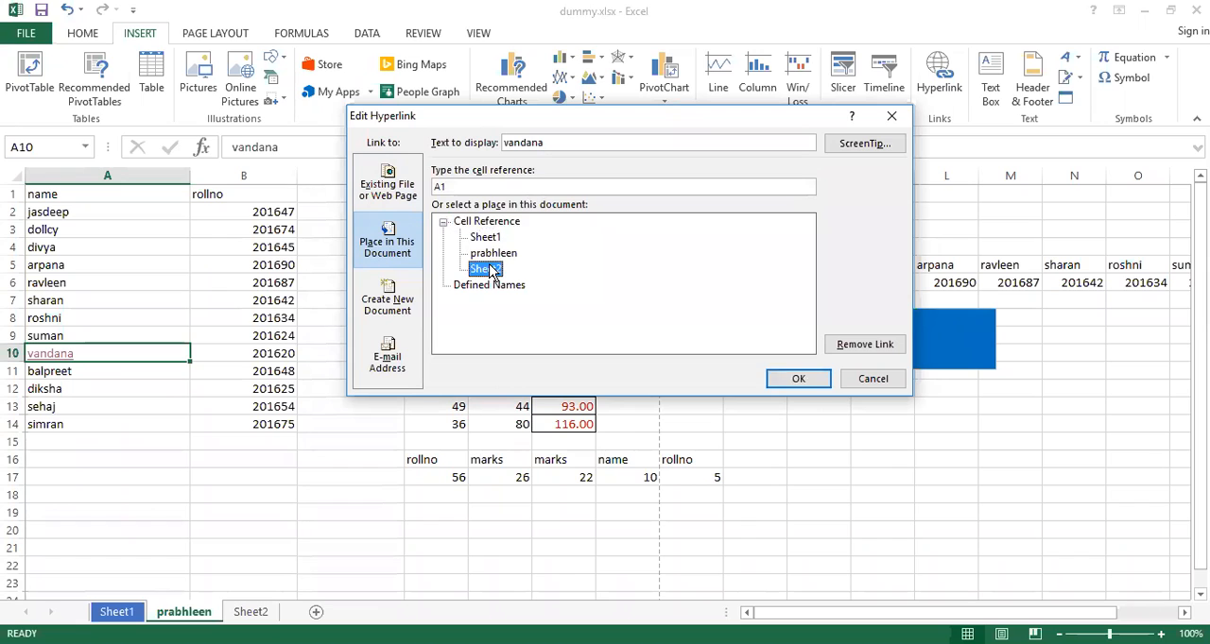
pyautogui.click(798, 380)
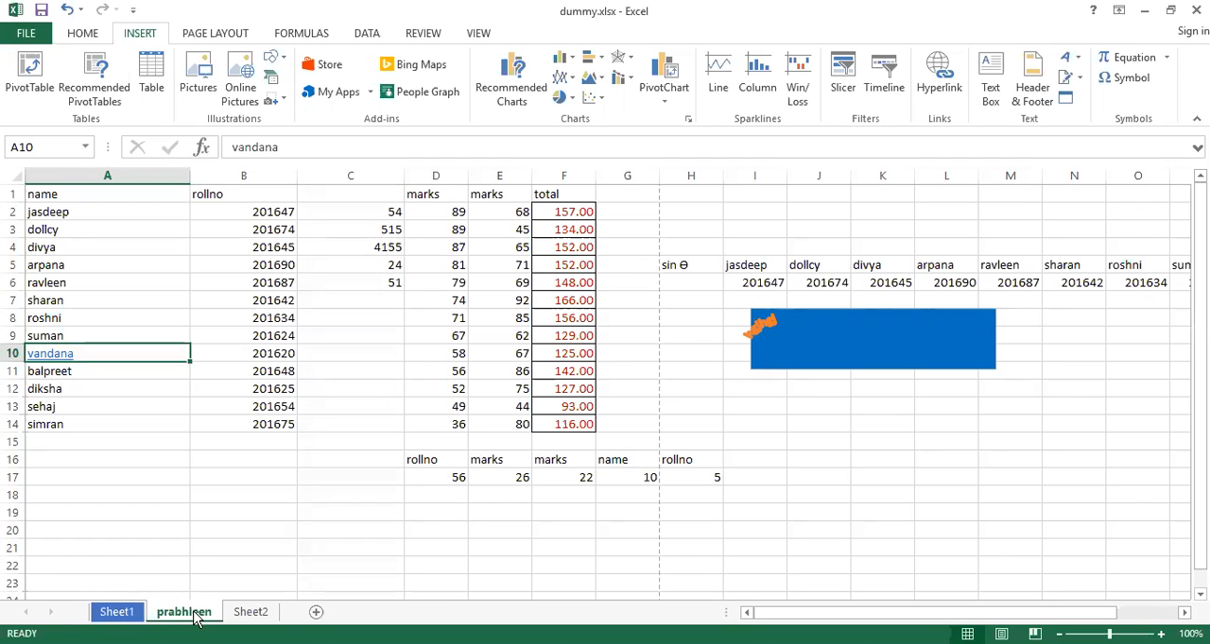
pyautogui.click(51, 358)
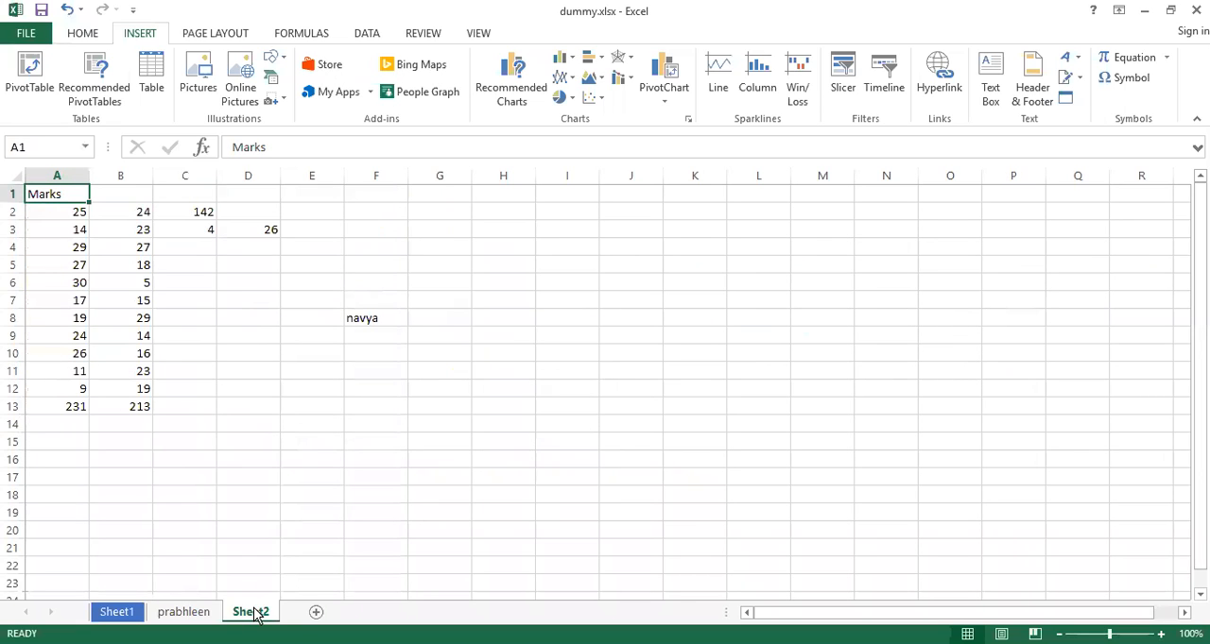
# Set the ScreenTip of cell A10's hyperlink to "hyperlink - " followed by the first name in cell A9, and display the tip
pyautogui.click(200, 615)
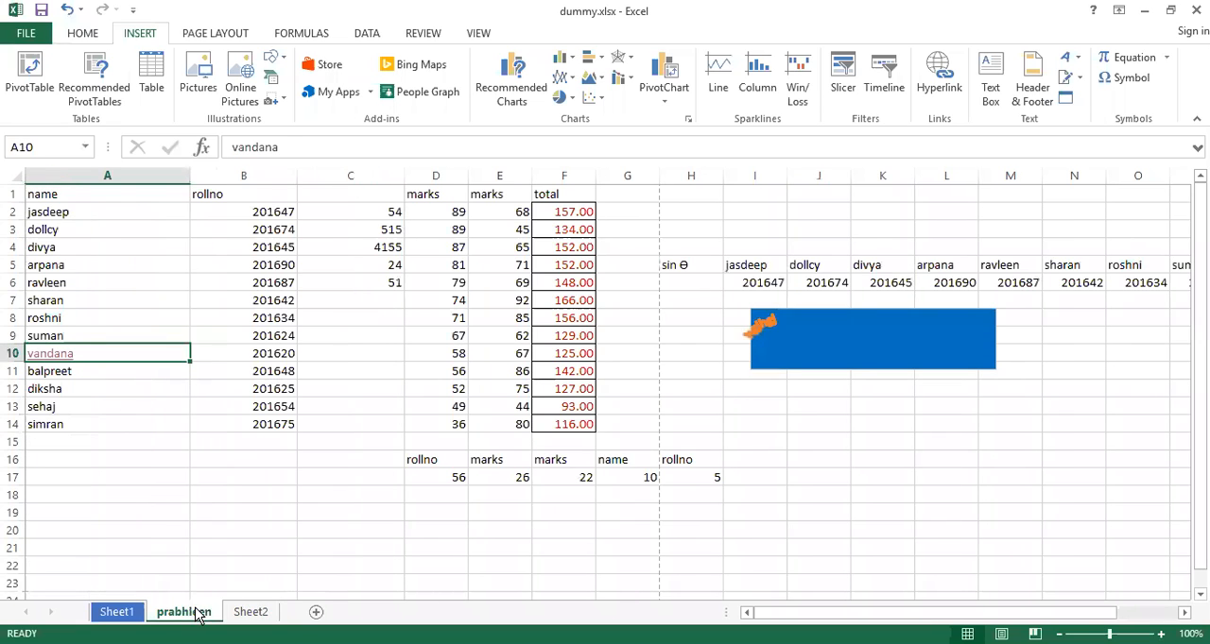
pyautogui.rightClick(100, 354)
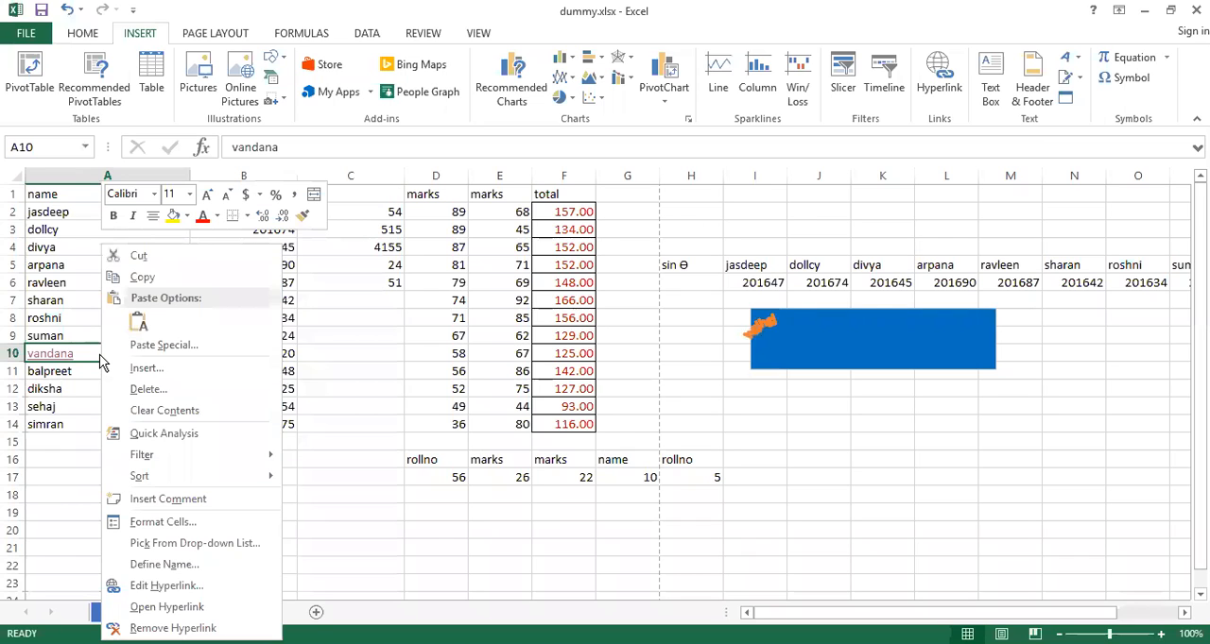
pyautogui.click(166, 586)
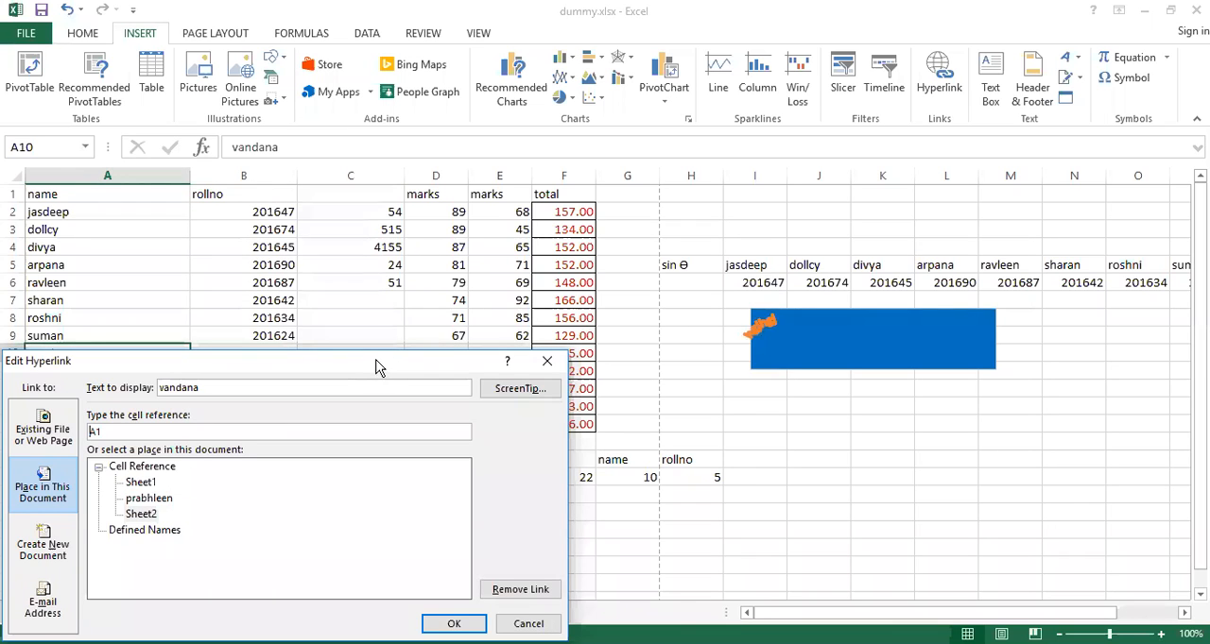
pyautogui.moveTo(375, 366); pyautogui.dragTo(560, 170)
pyautogui.click(709, 194)
pyautogui.click(709, 195)
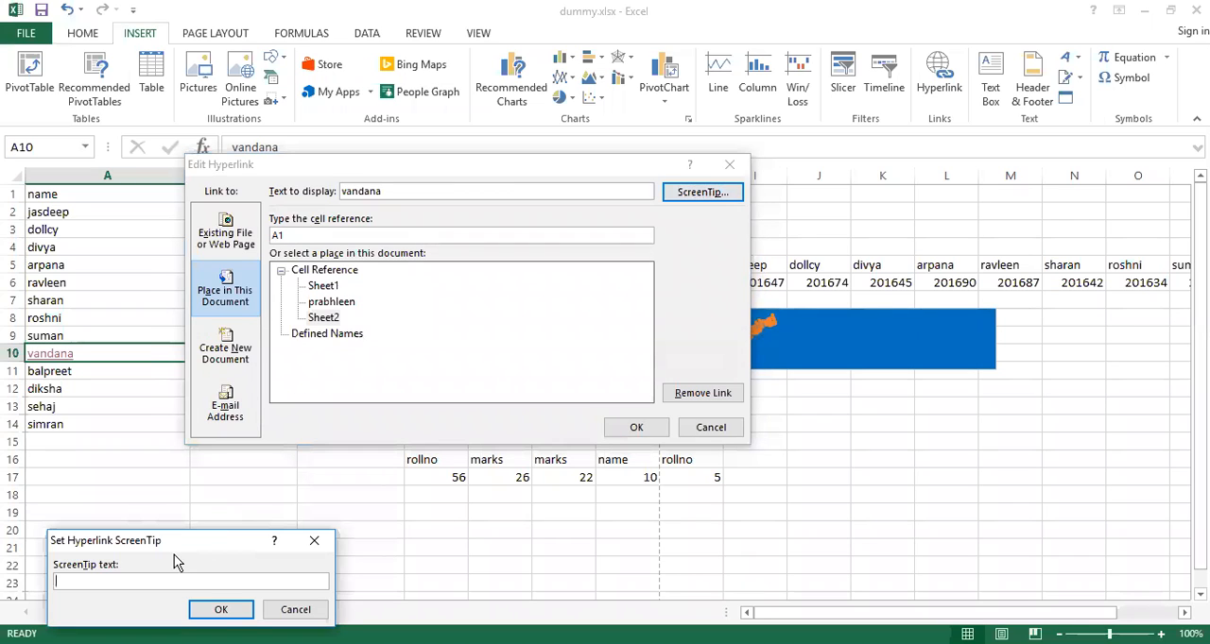
pyautogui.moveTo(174, 538); pyautogui.dragTo(425, 252)
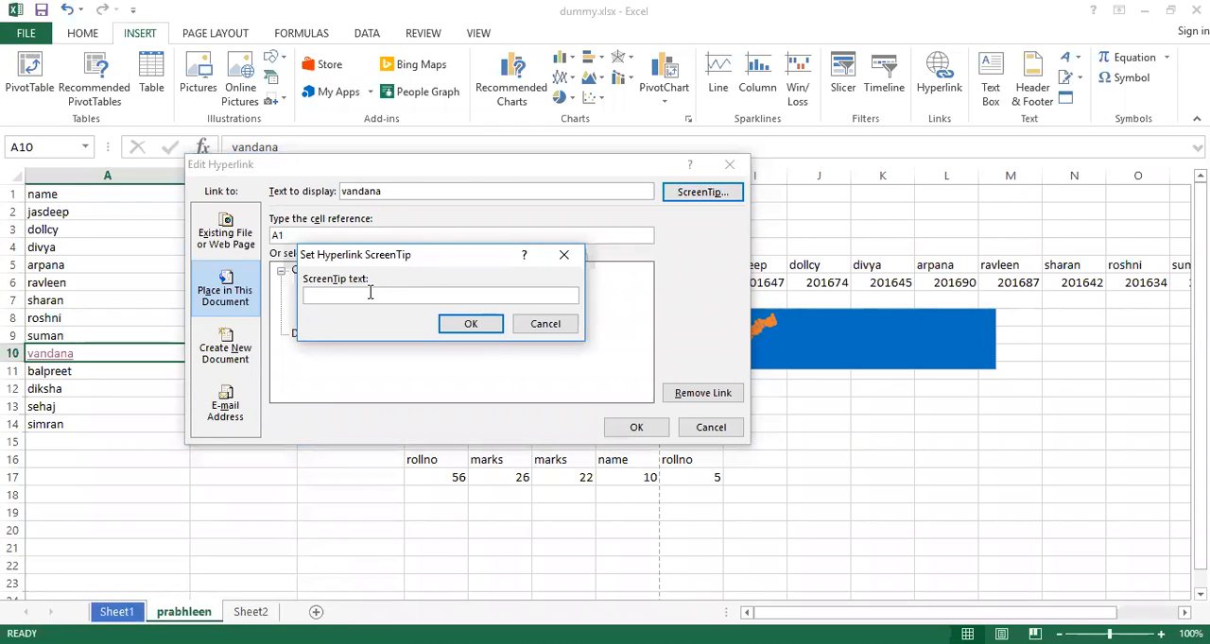
pyautogui.write('hyperlink - suman')
pyautogui.click(468, 323)
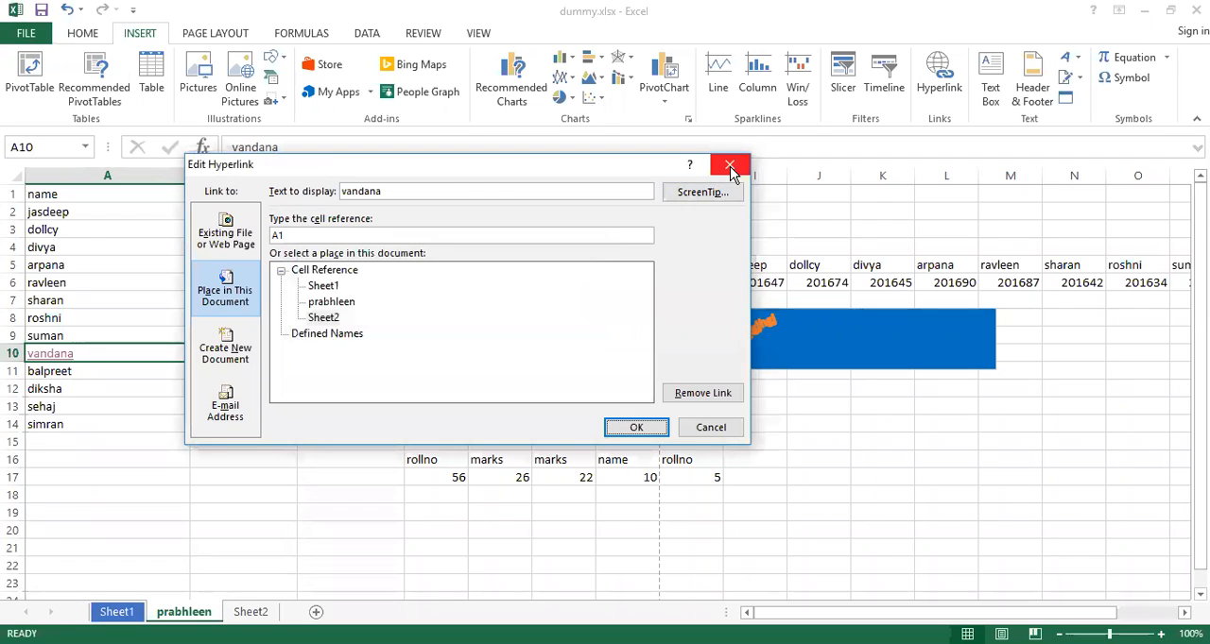
pyautogui.click(636, 429)
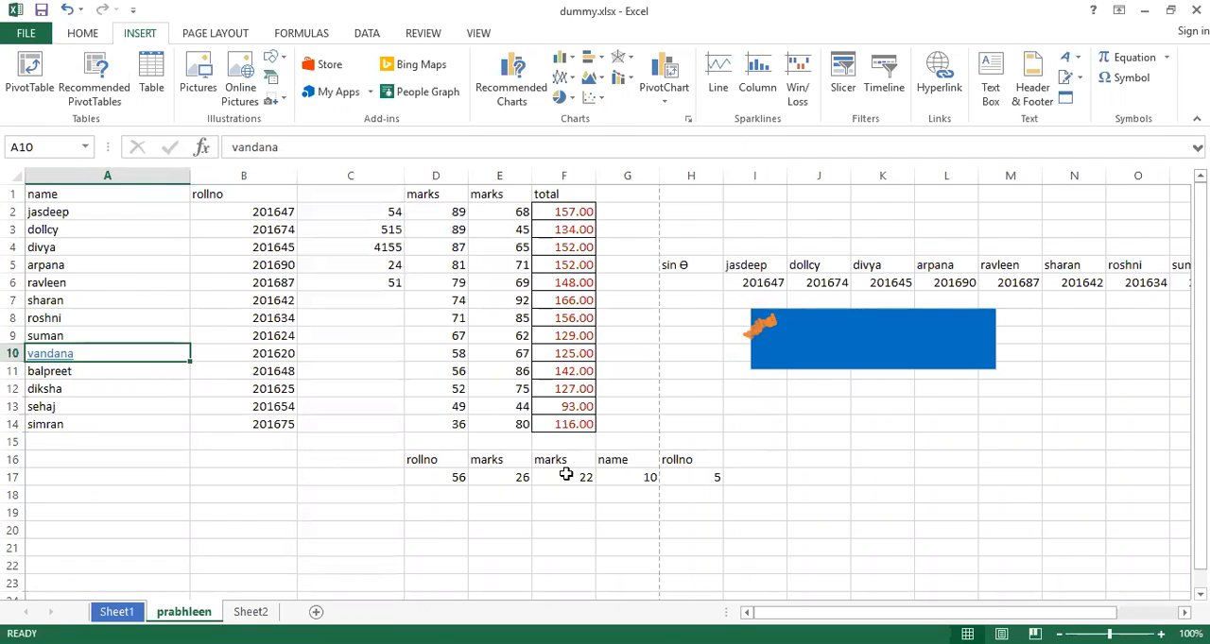
pyautogui.moveTo(65, 361)
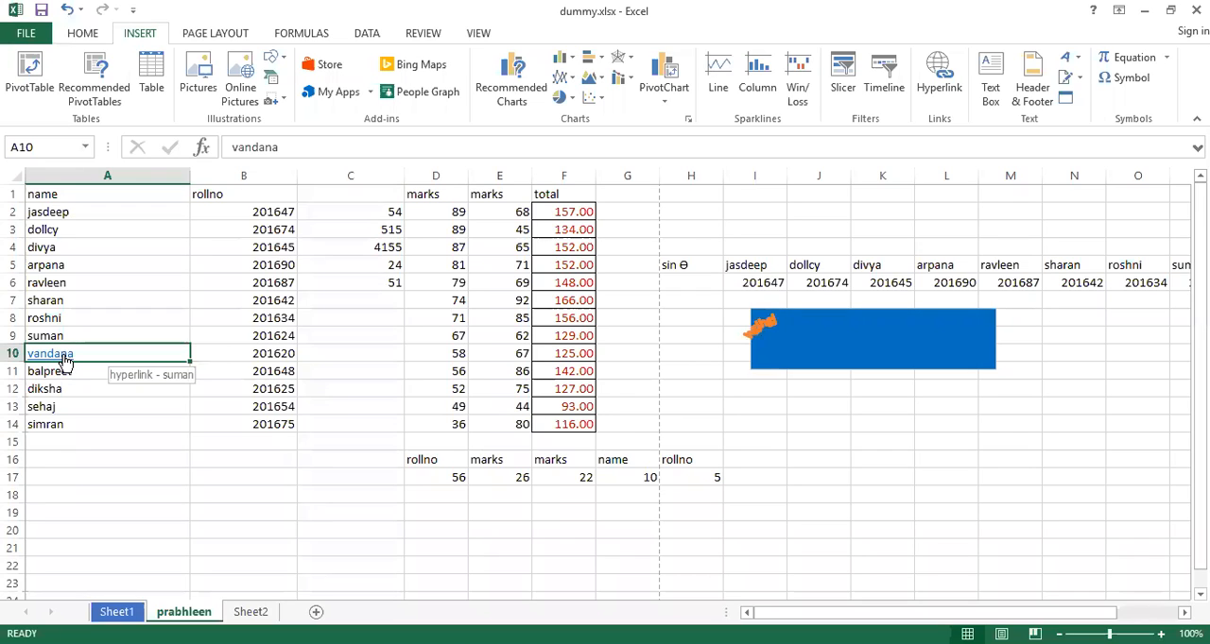
# Examine the new document, e-mail address and existing file or web page link options for cell A10's hyperlink
pyautogui.rightClick(66, 360)
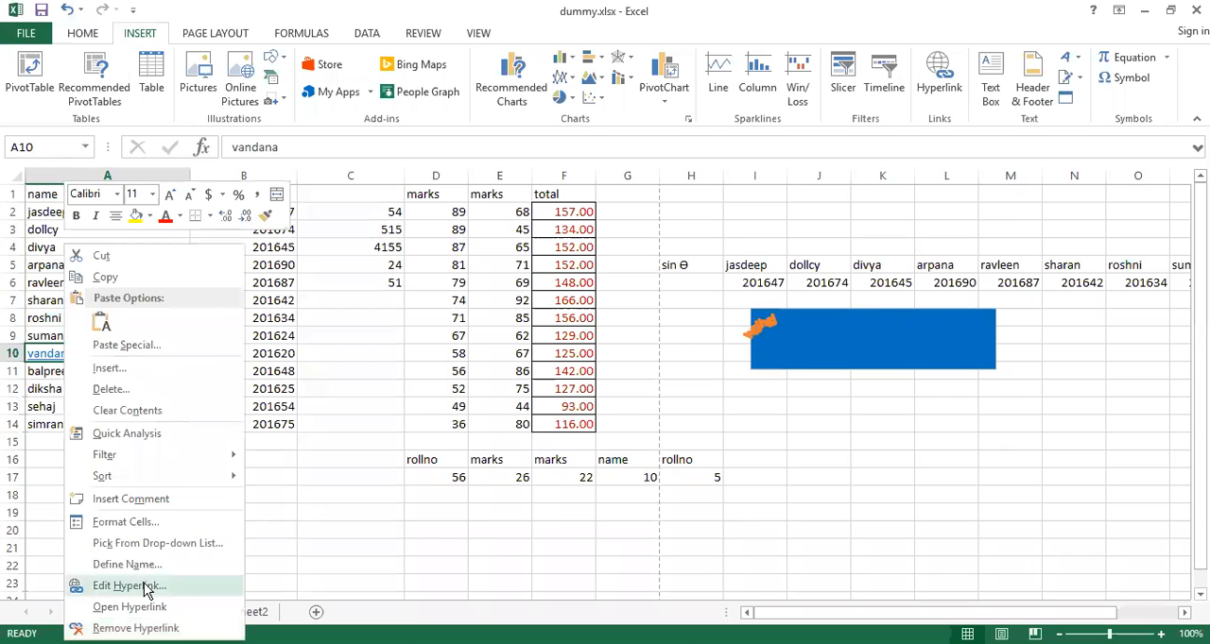
pyautogui.click(147, 586)
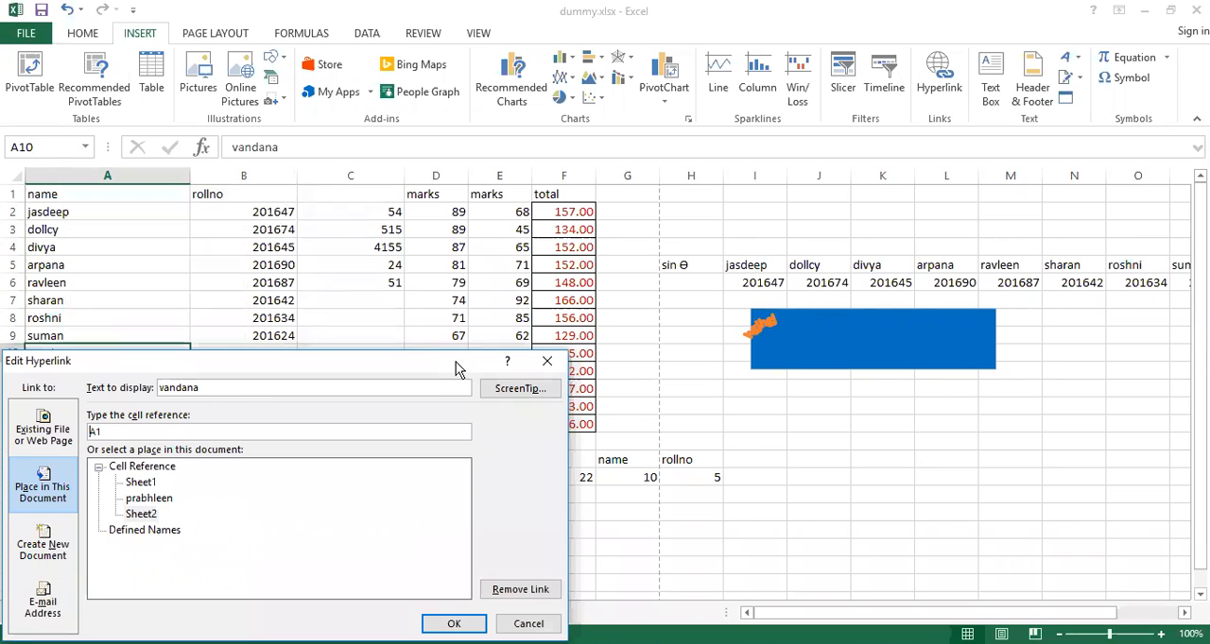
pyautogui.moveTo(457, 353); pyautogui.dragTo(632, 148)
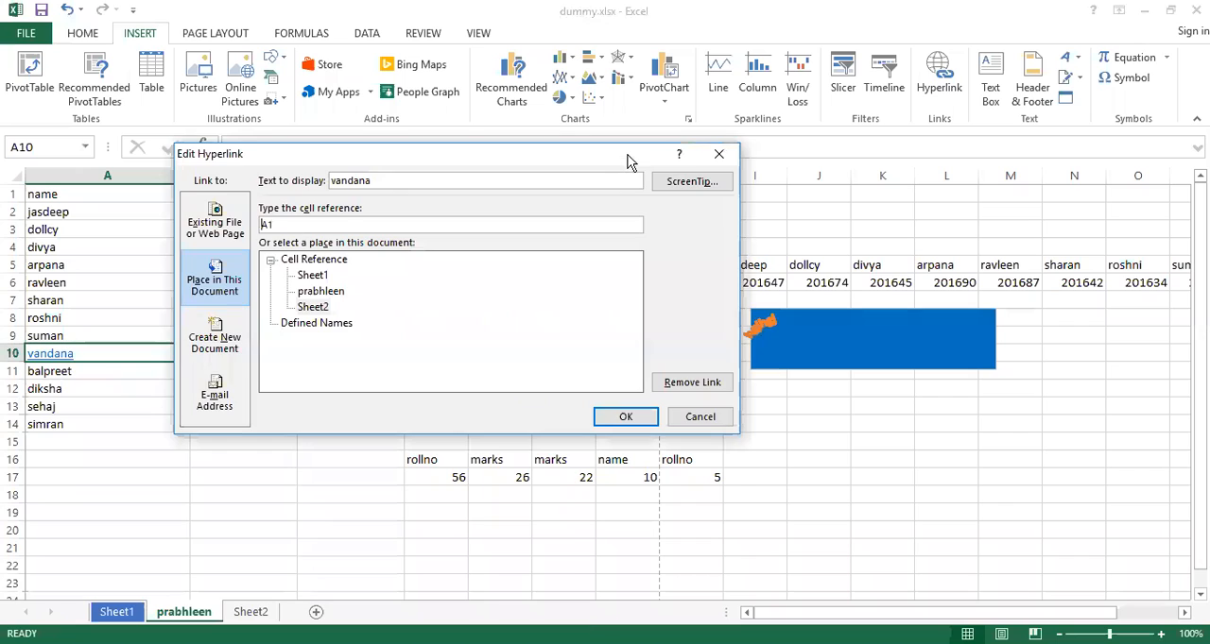
pyautogui.click(220, 342)
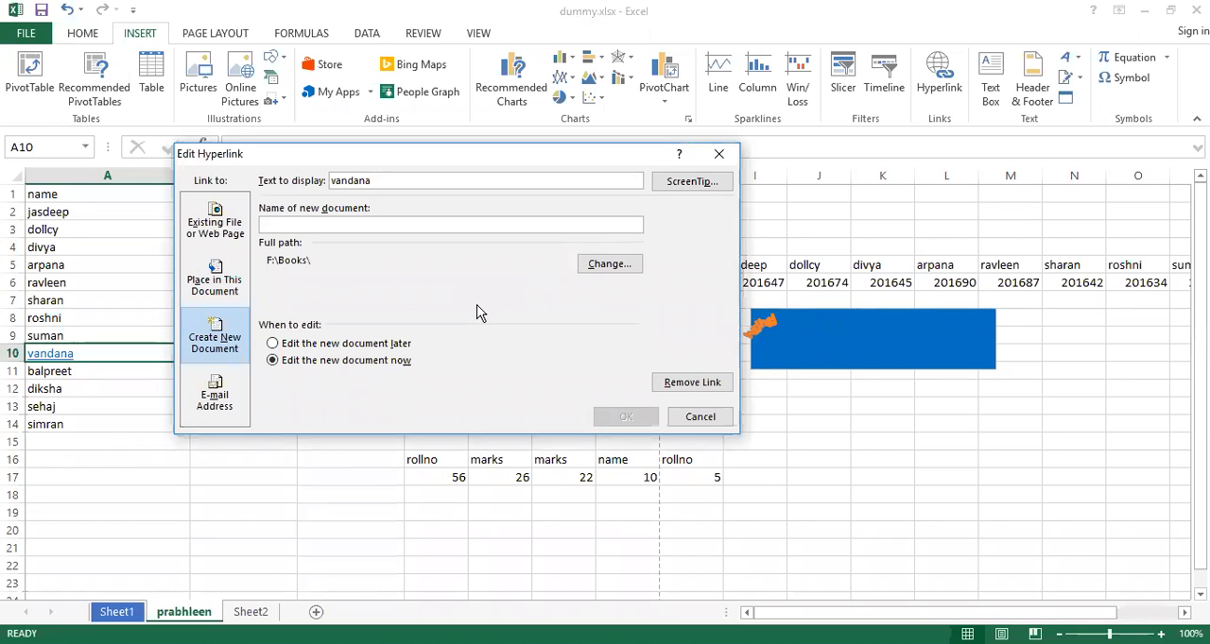
pyautogui.click(212, 406)
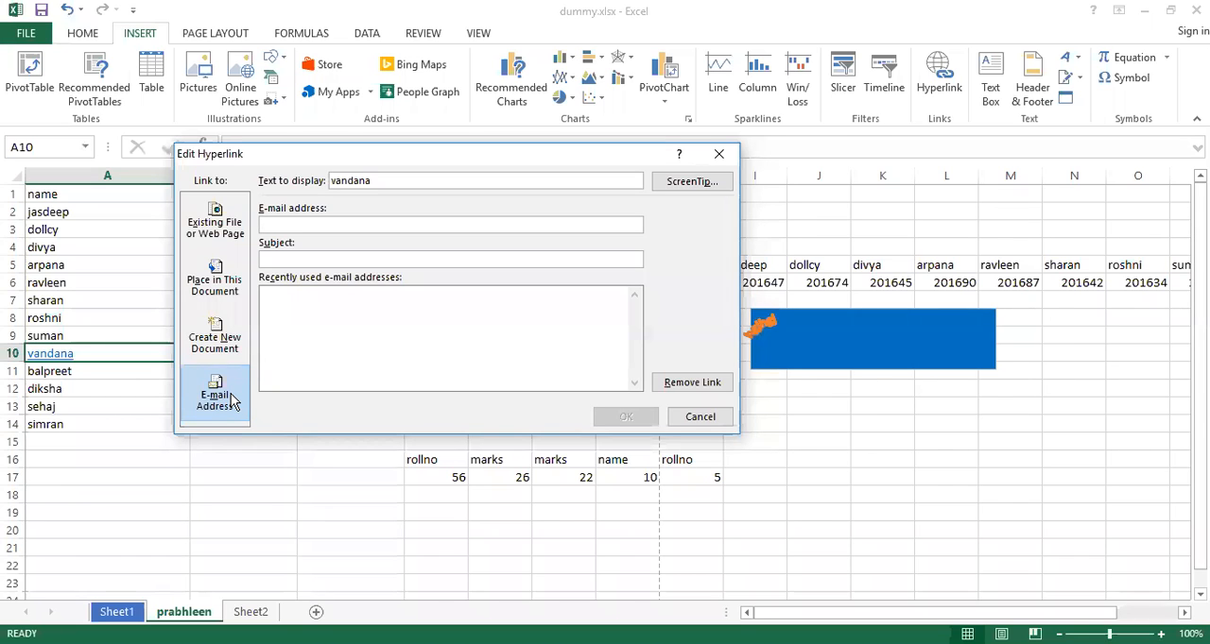
pyautogui.click(214, 222)
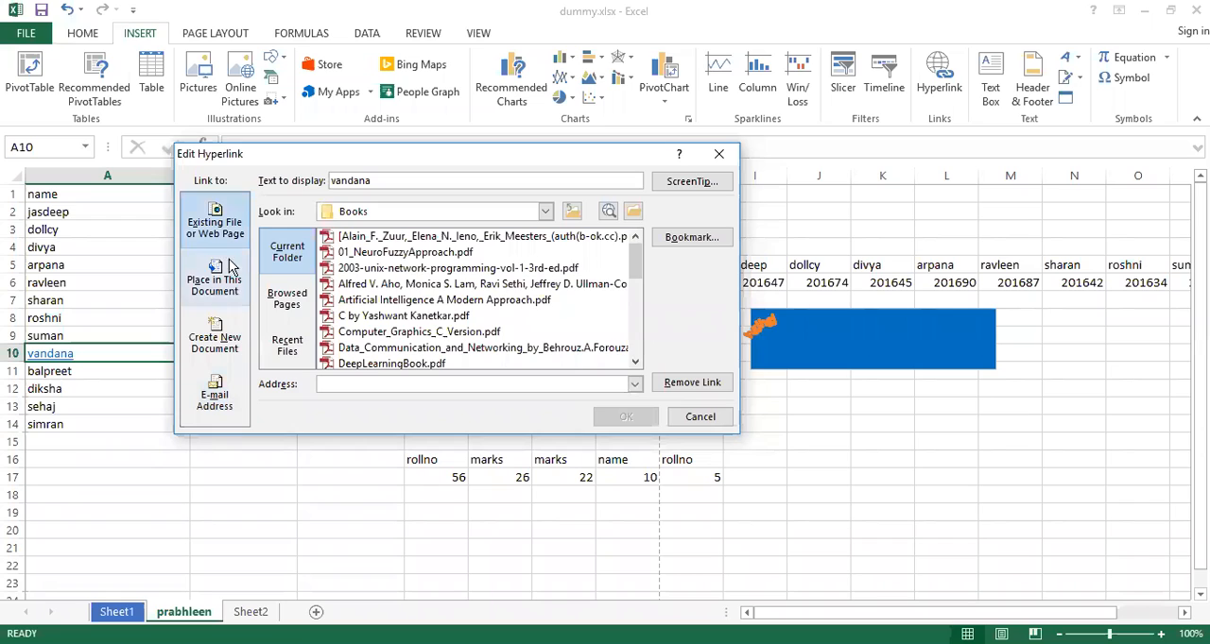
# Retarget the hyperlink in cell A10 to cell AA76 of the same sheet within this document
pyautogui.click(217, 285)
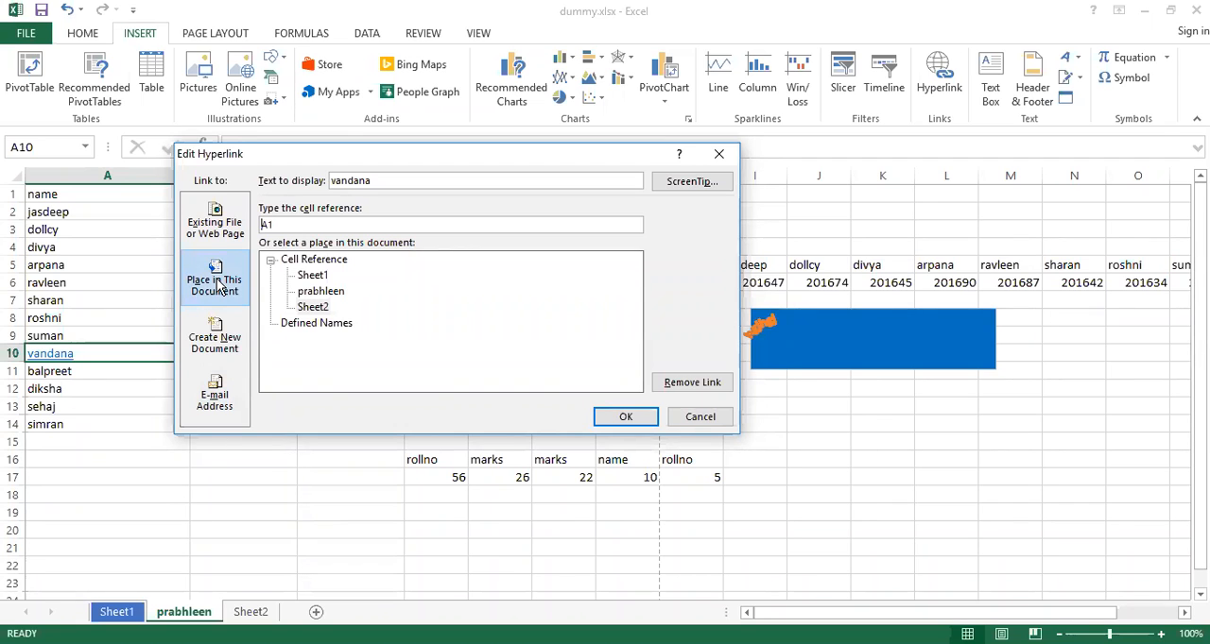
pyautogui.click(318, 308)
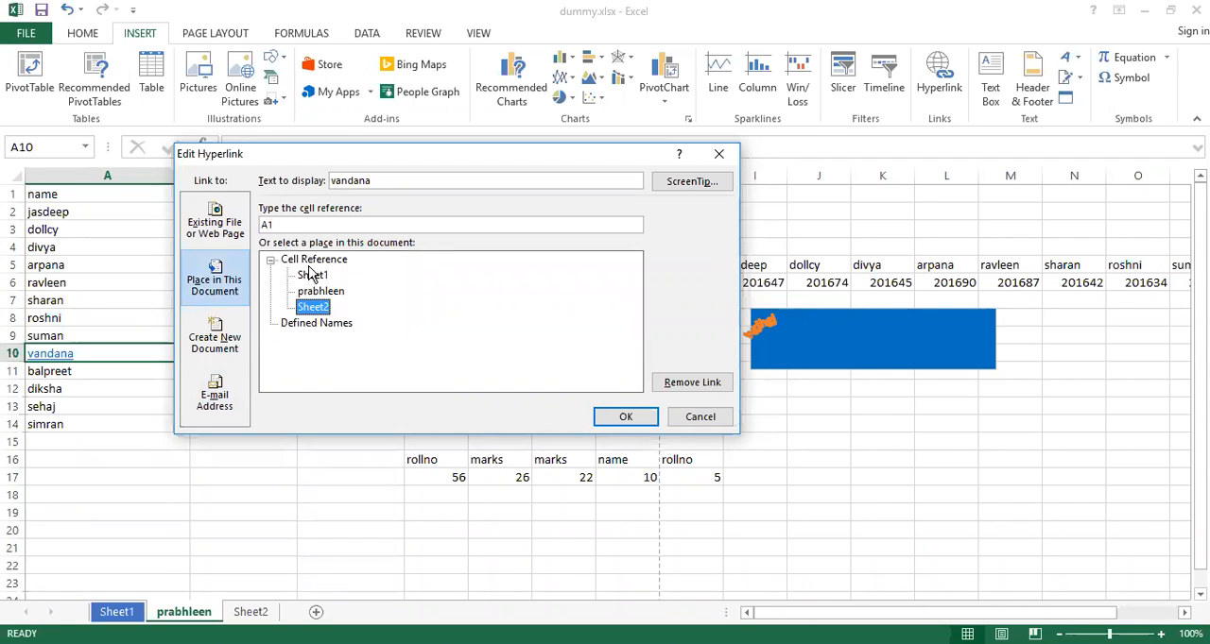
pyautogui.click(312, 276)
pyautogui.click(319, 291)
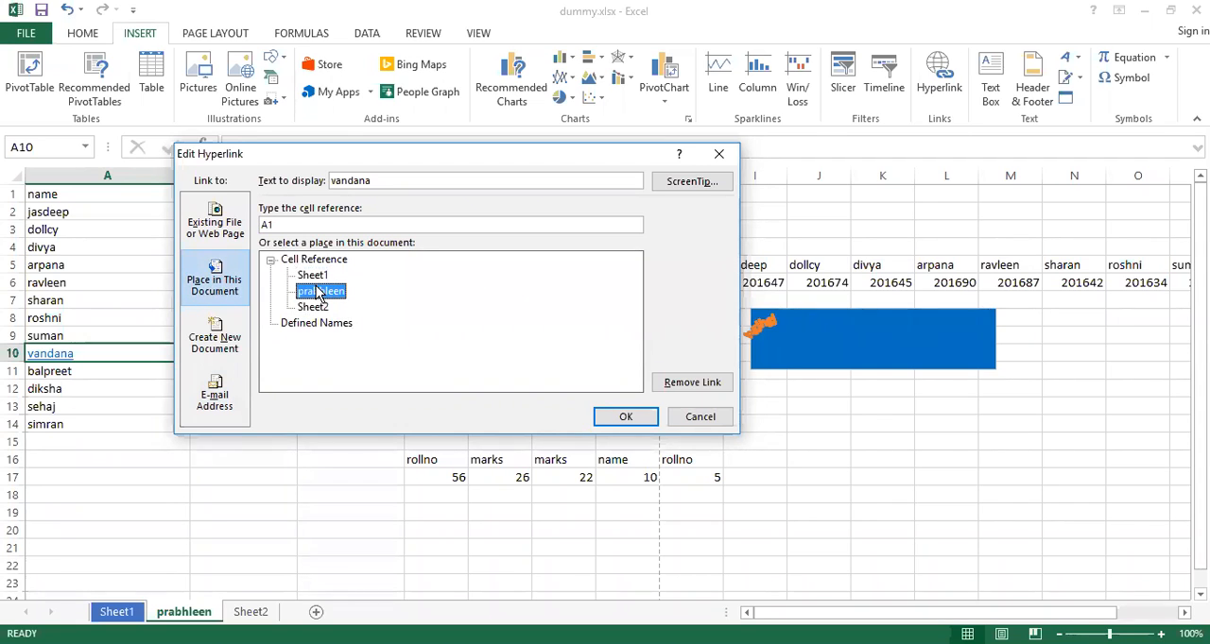
pyautogui.click(281, 225)
pyautogui.press('BackSpace')
pyautogui.press('BackSpace')
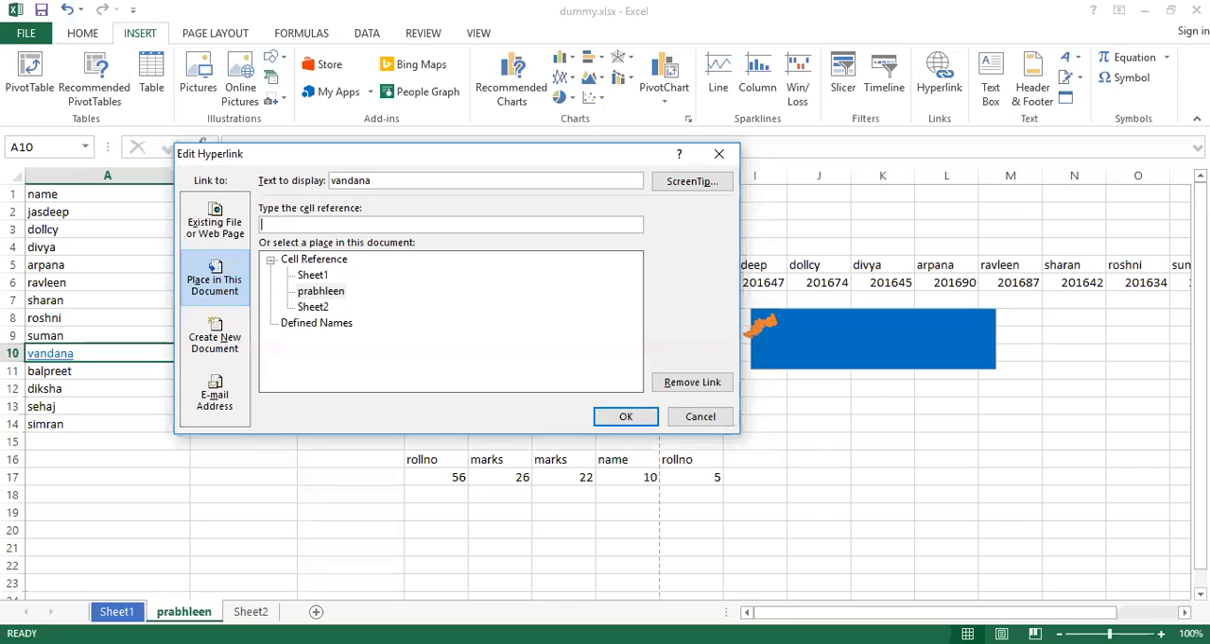
pyautogui.write('AA76')
pyautogui.click(625, 420)
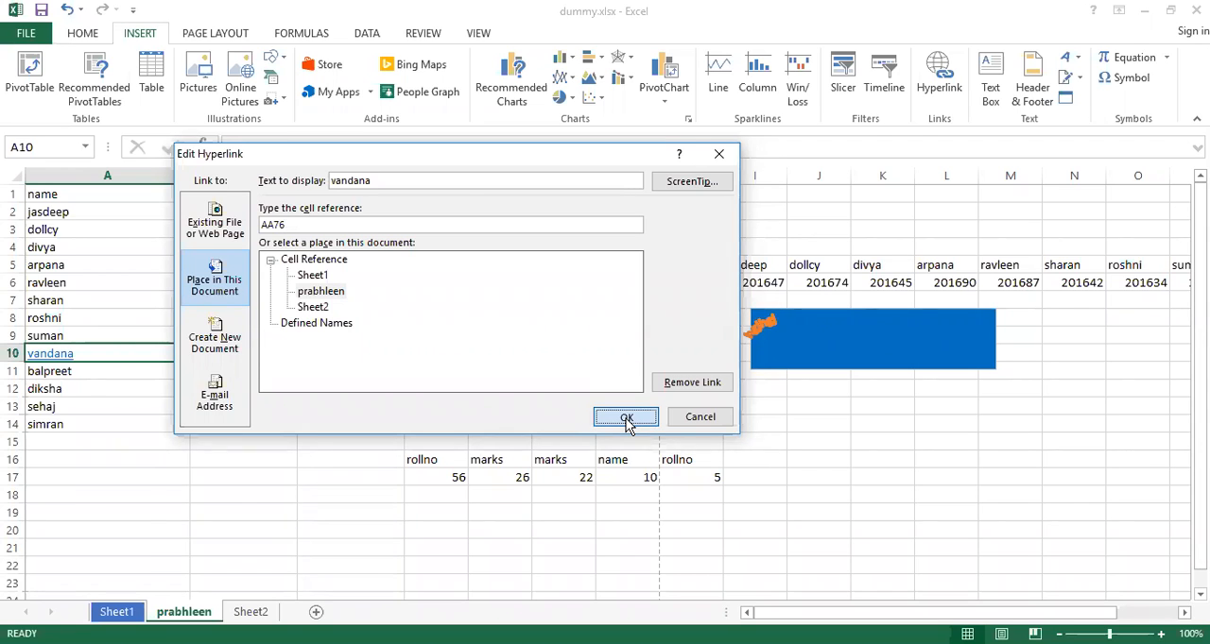
# Follow the hyperlink in cell A10 to test its target, and remove the hyperlink from the cell
pyautogui.click(52, 359)
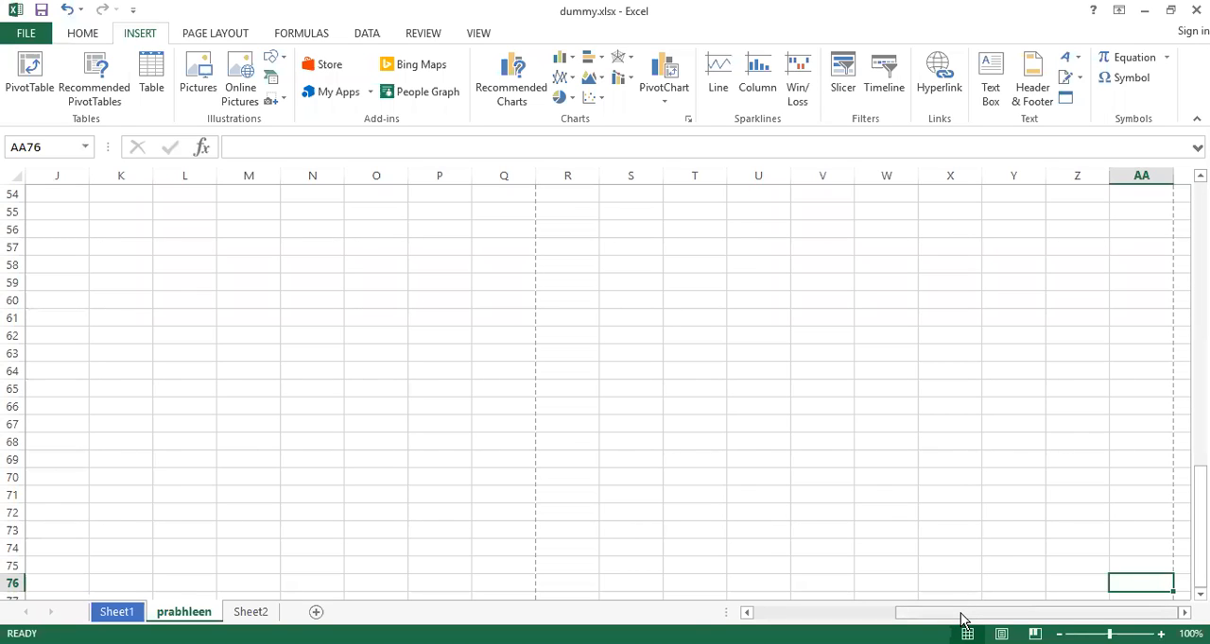
pyautogui.moveTo(962, 619); pyautogui.dragTo(801, 619)
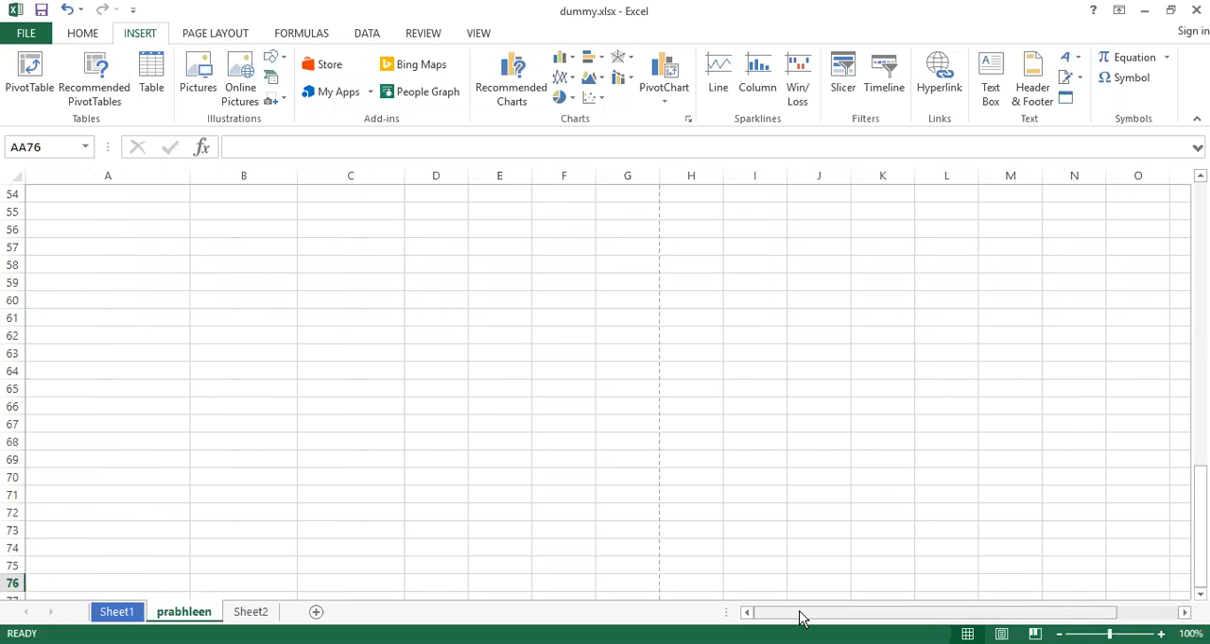
pyautogui.scroll(18, 81, 488)
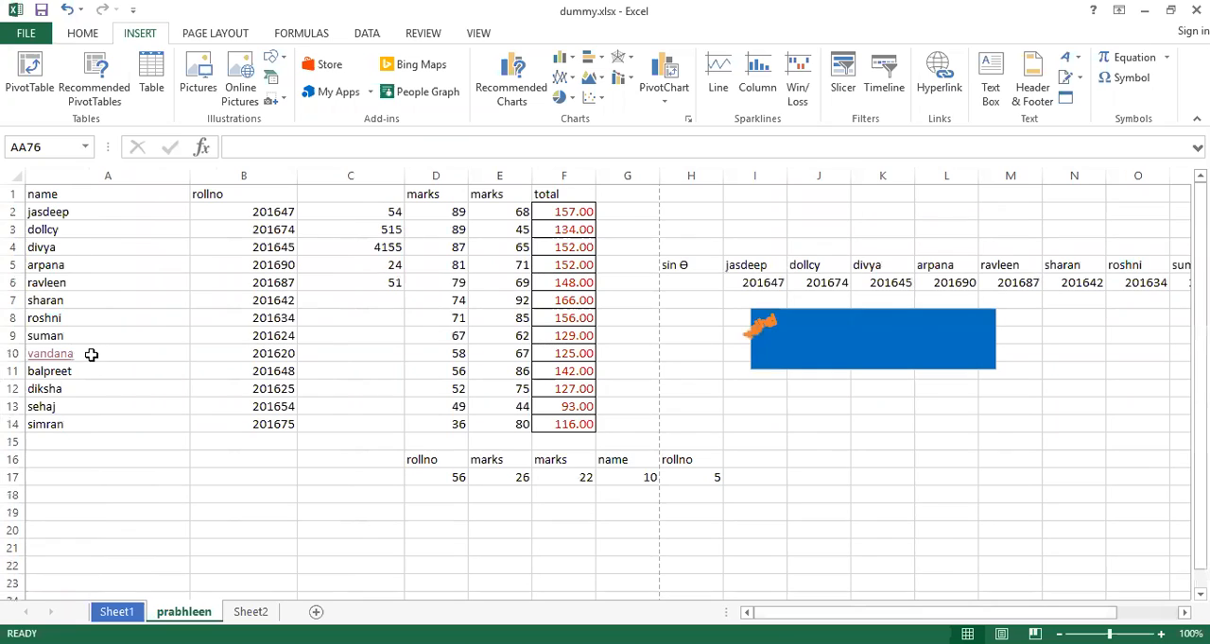
pyautogui.rightClick(91, 354)
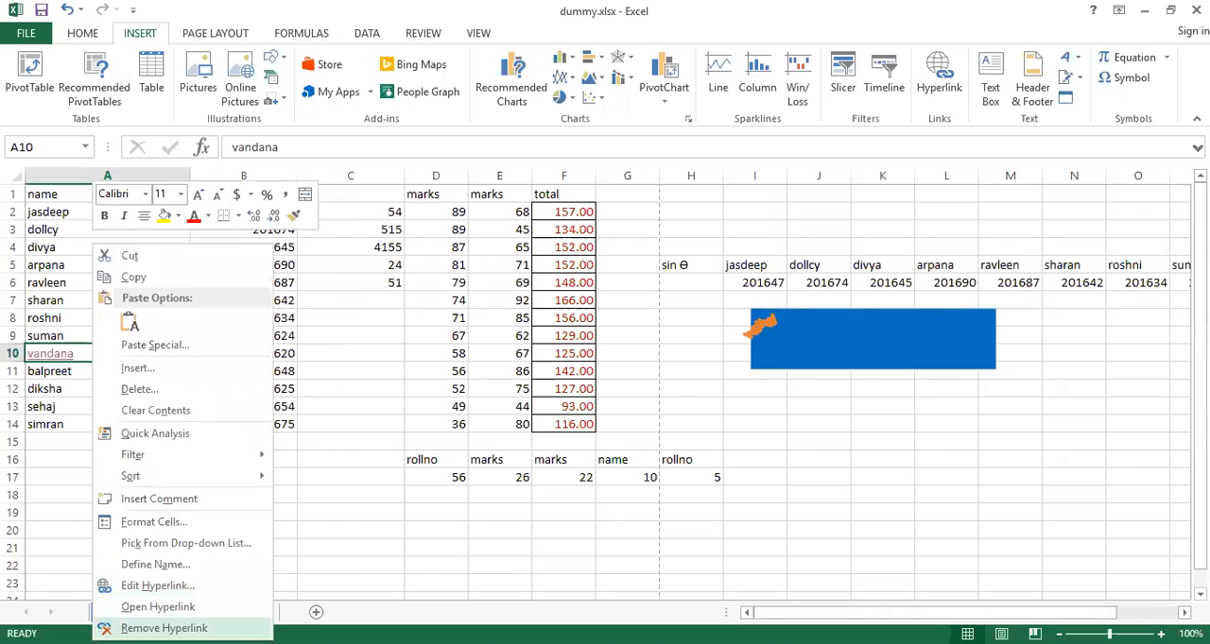
pyautogui.click(165, 629)
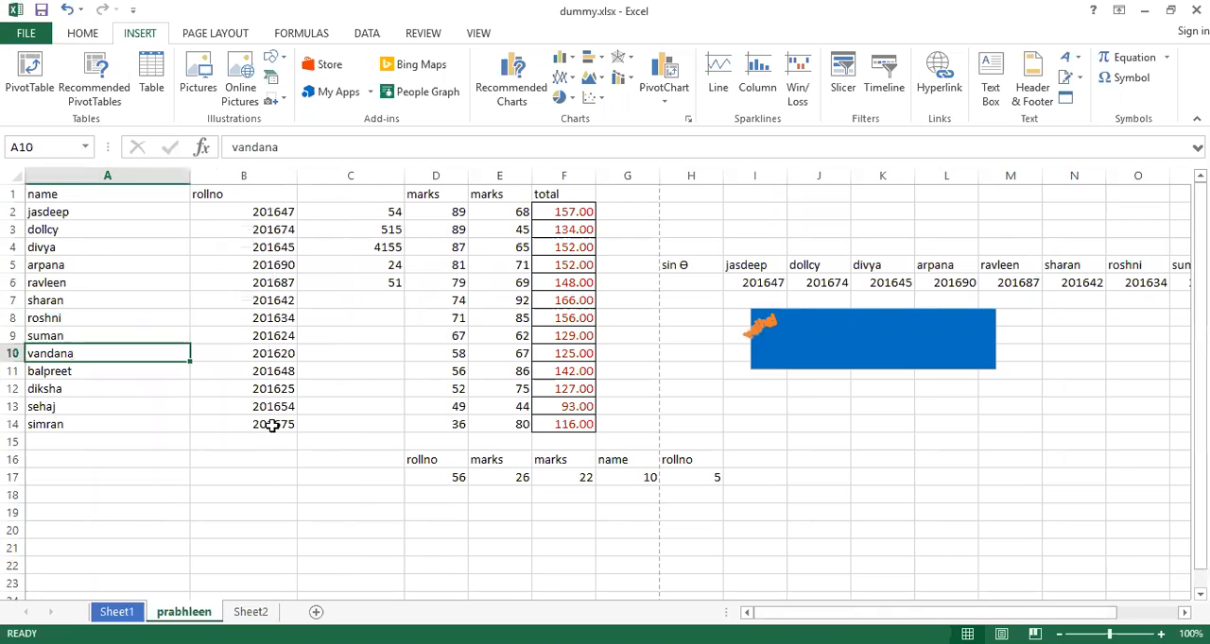
# Insert an entire row at cell A10, and undo the insertion
pyautogui.rightClick(73, 354)
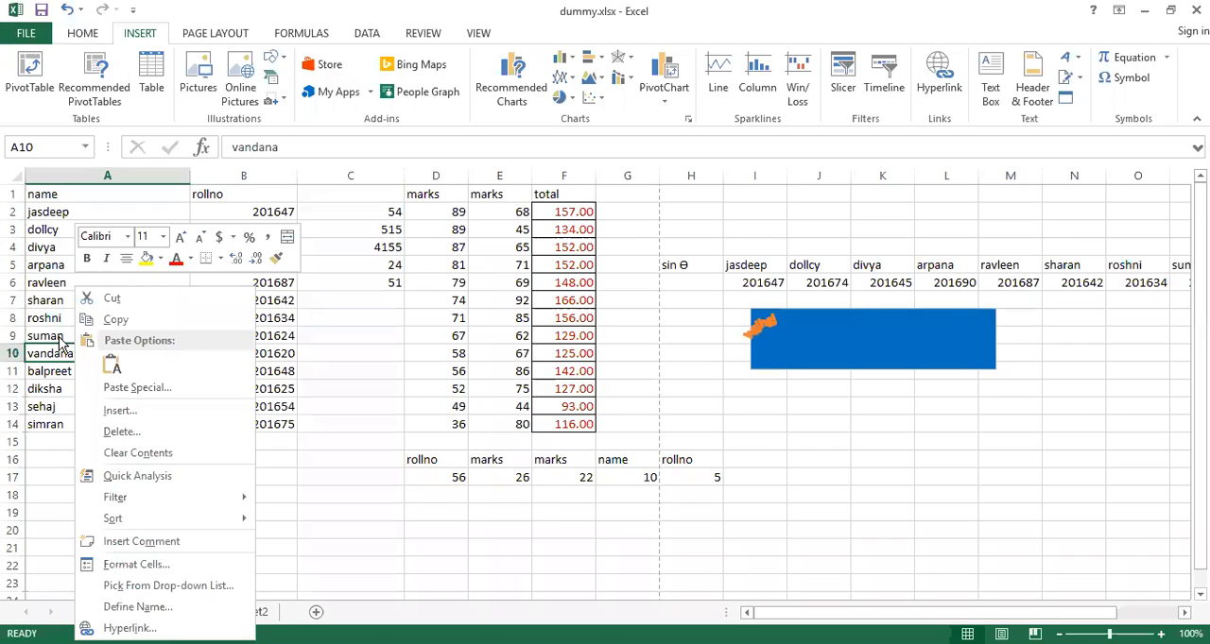
pyautogui.click(134, 416)
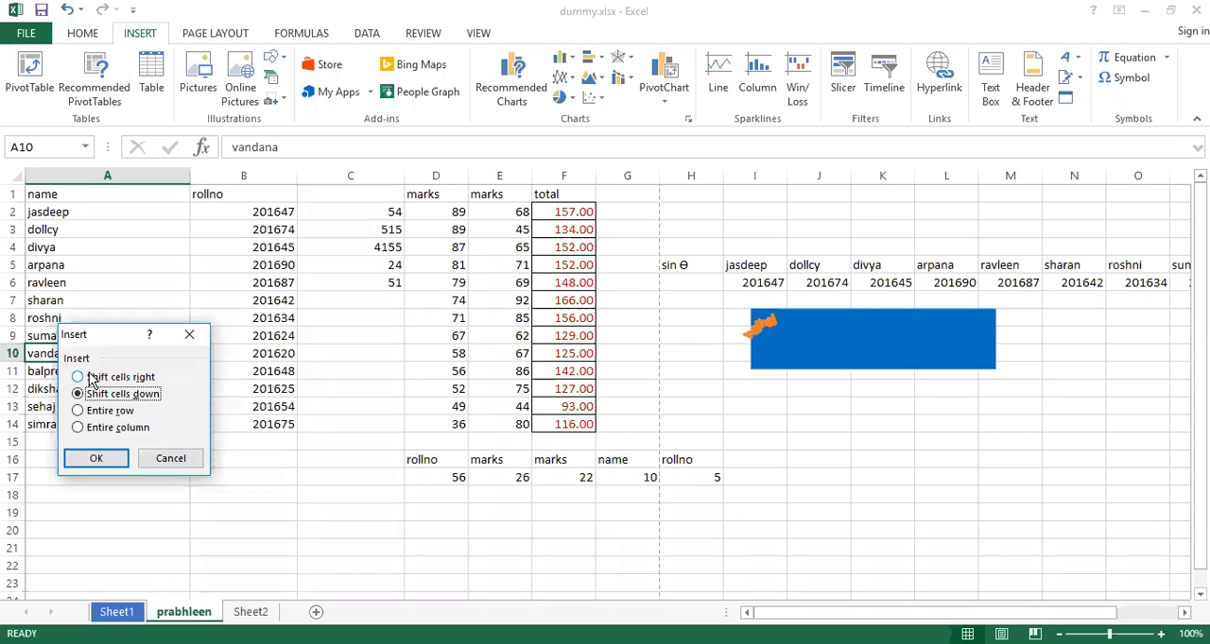
pyautogui.click(77, 411)
pyautogui.press('Return')
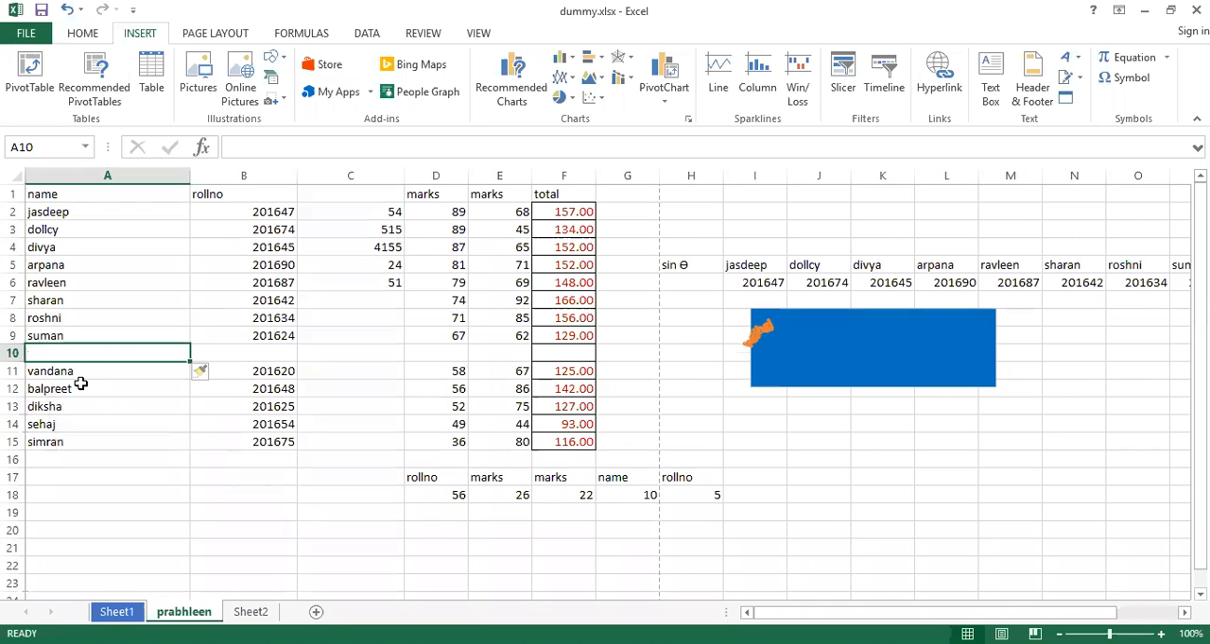
pyautogui.hotkey('ctrl', 'z')
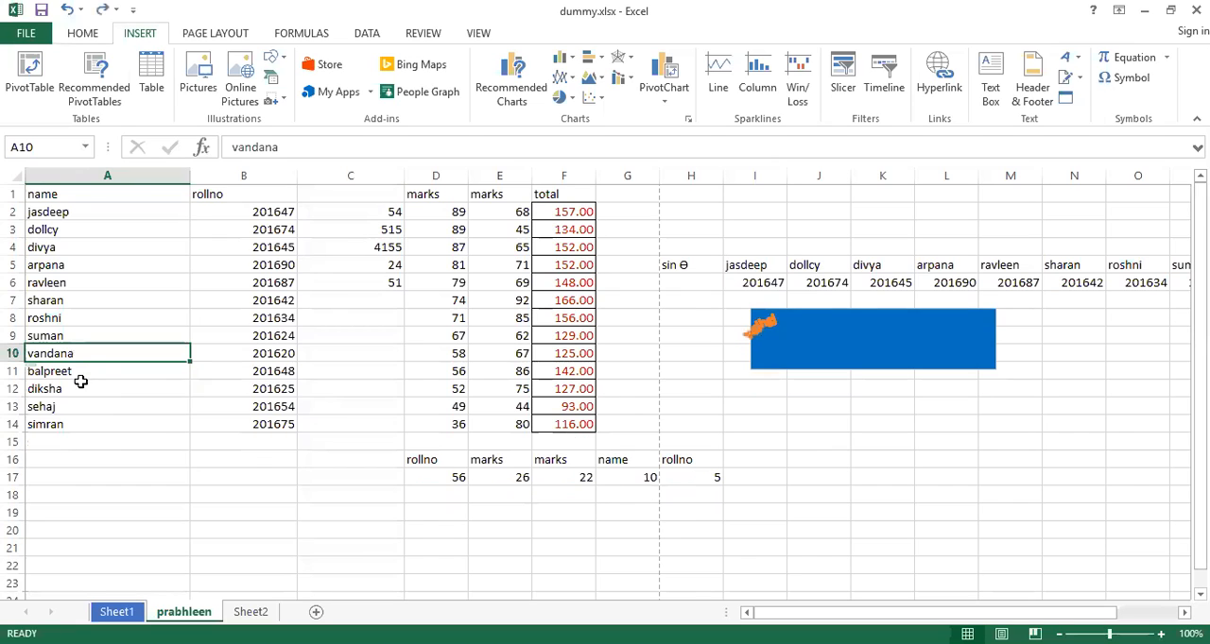
# Delete the entire column containing cell A10, and undo the deletion
pyautogui.rightClick(61, 353)
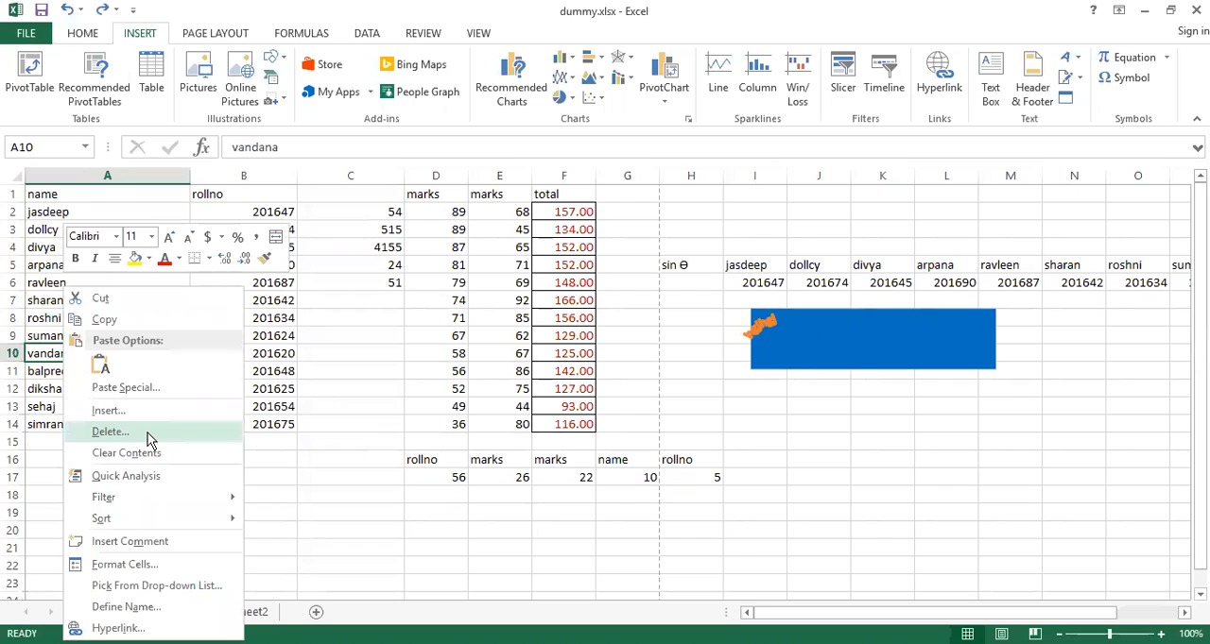
pyautogui.click(109, 432)
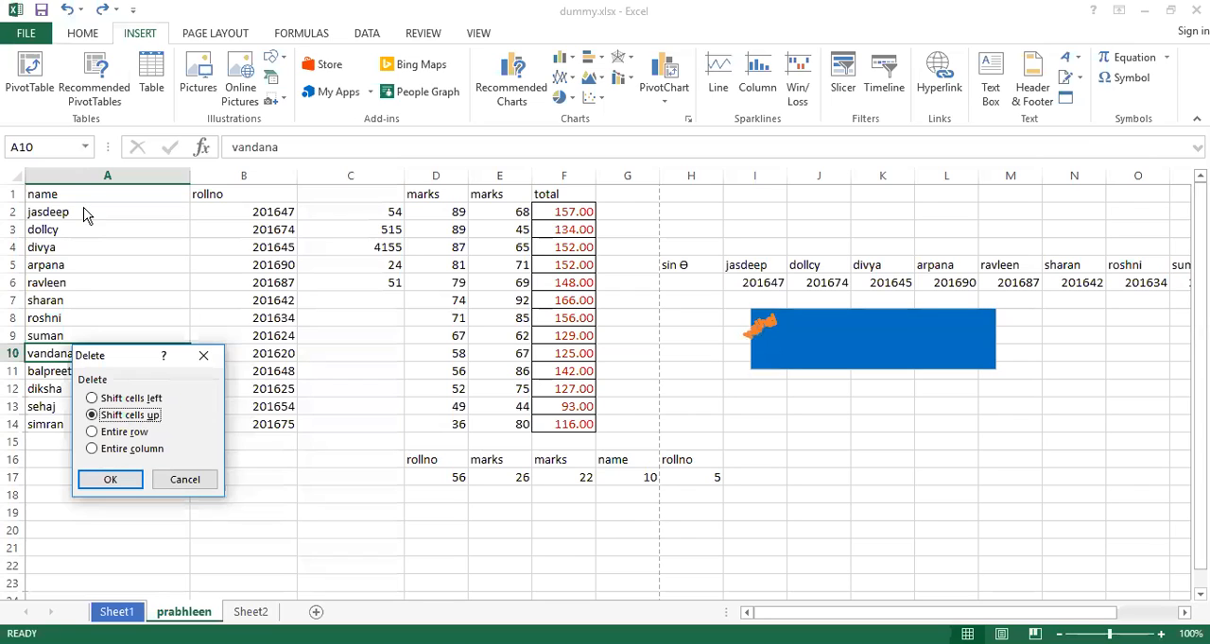
pyautogui.click(92, 450)
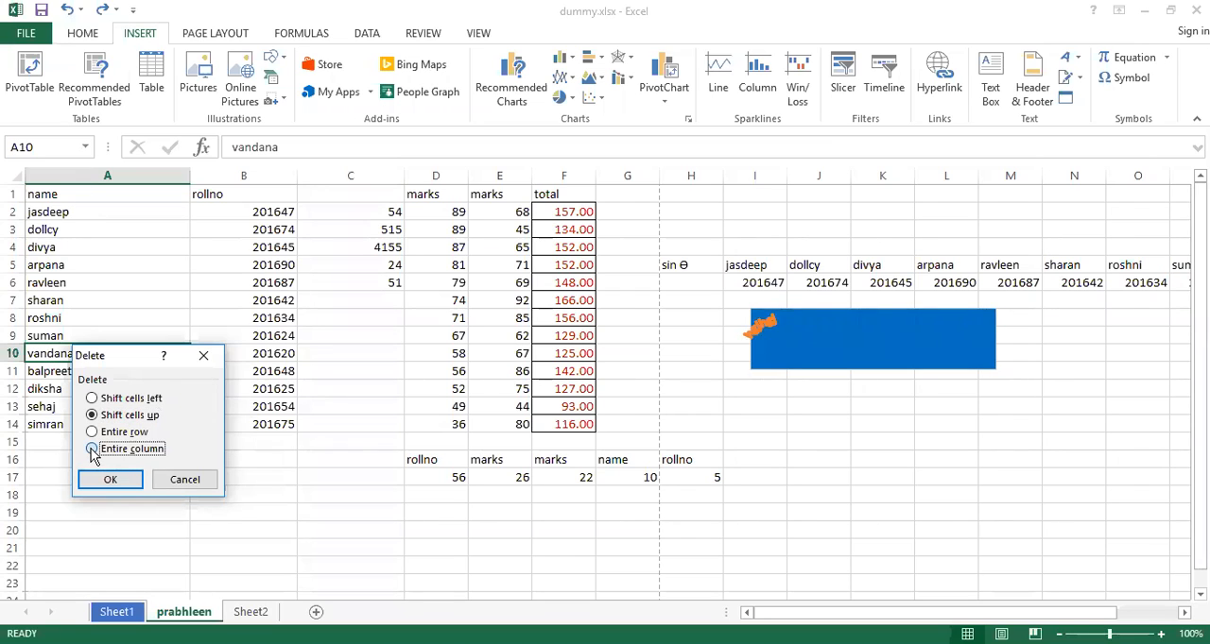
pyautogui.click(111, 481)
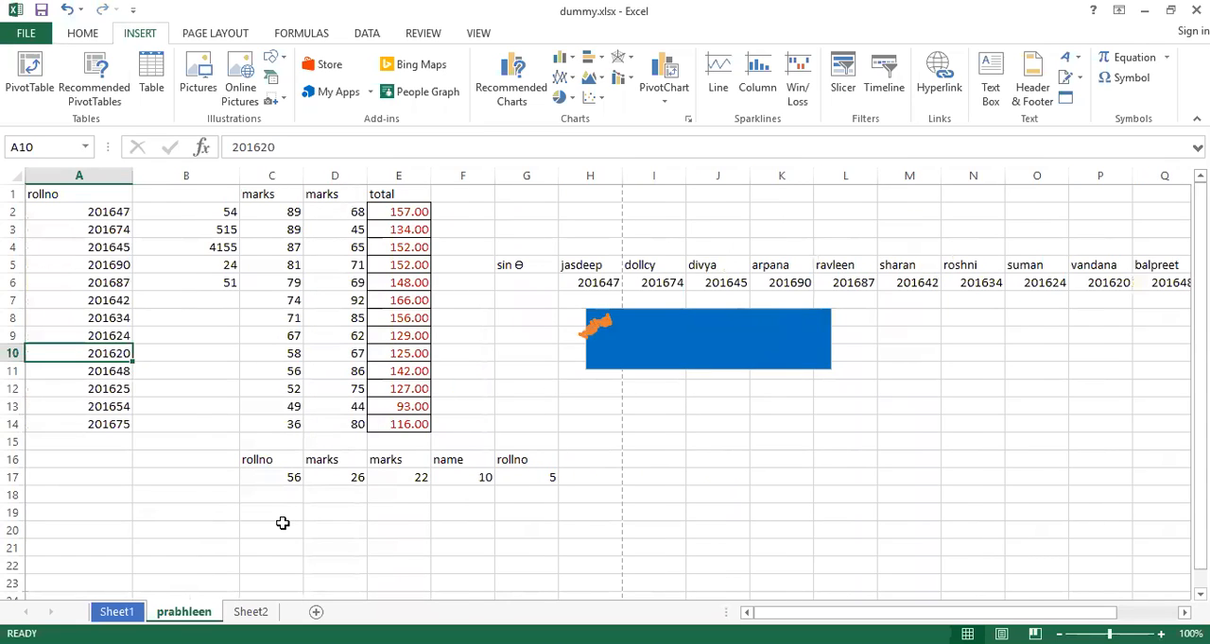
pyautogui.hotkey('ctrl', 'z')
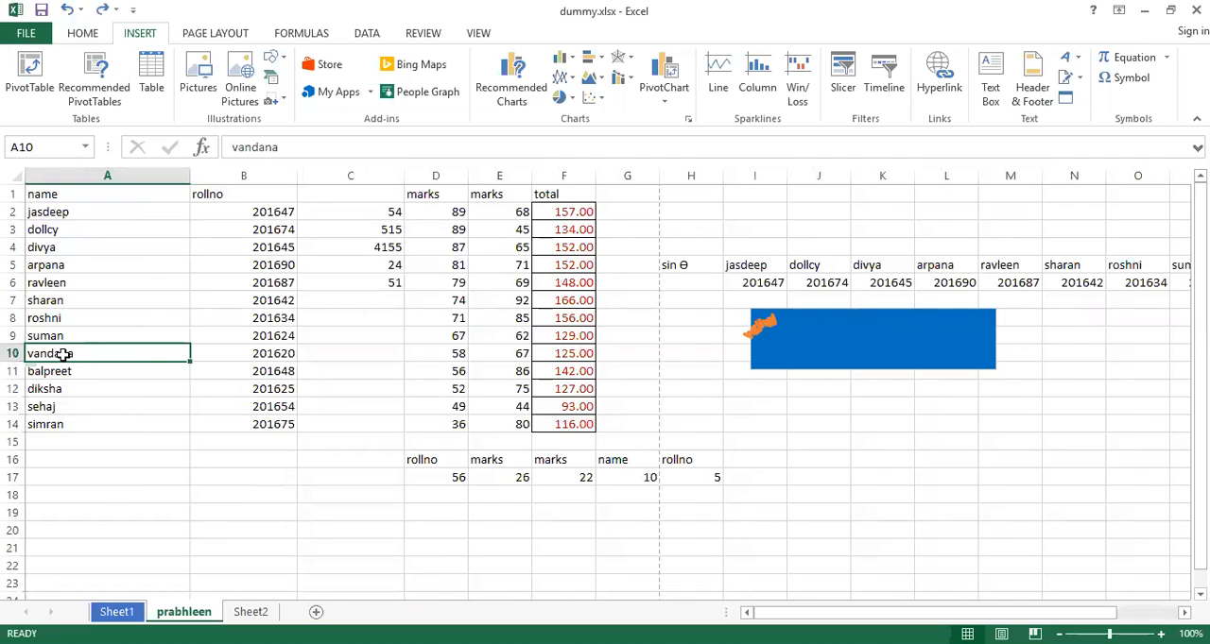
# Filter the table by the value of cell A10, and undo the filter
pyautogui.rightClick(63, 354)
pyautogui.moveTo(166, 215)
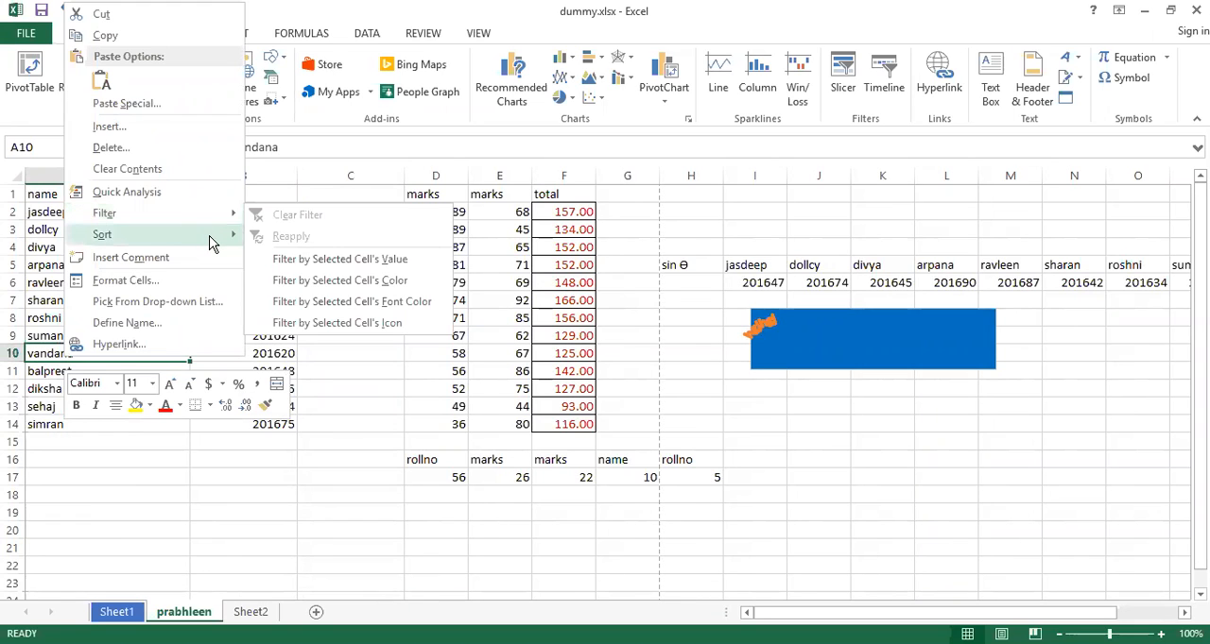
pyautogui.moveTo(210, 244)
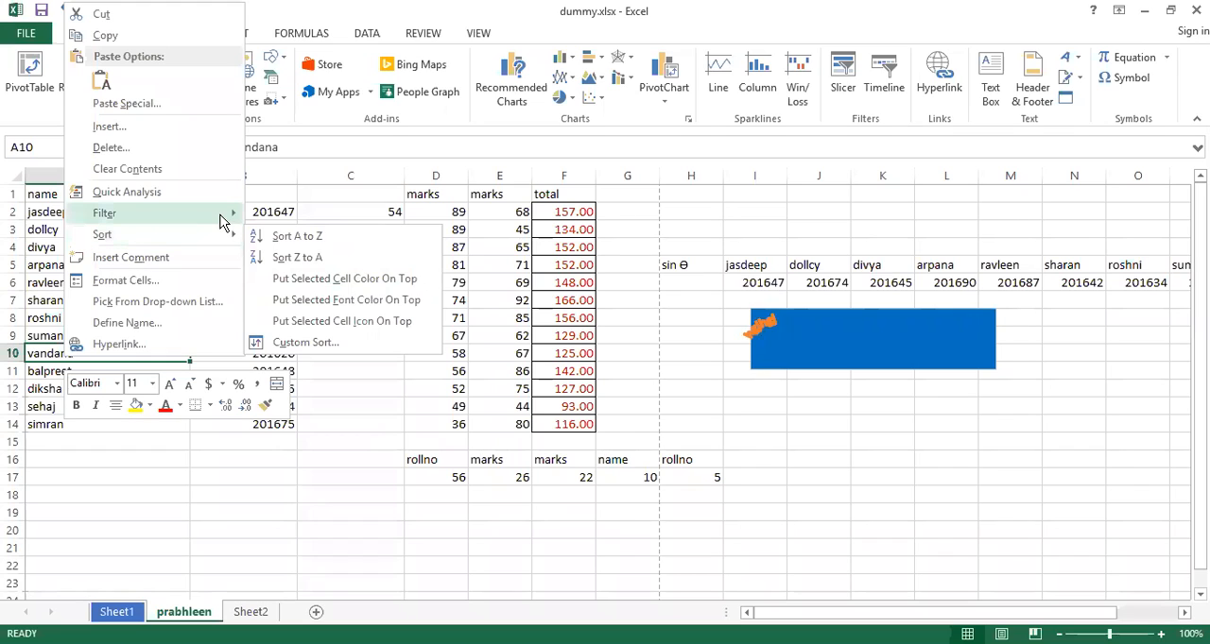
pyautogui.moveTo(224, 221)
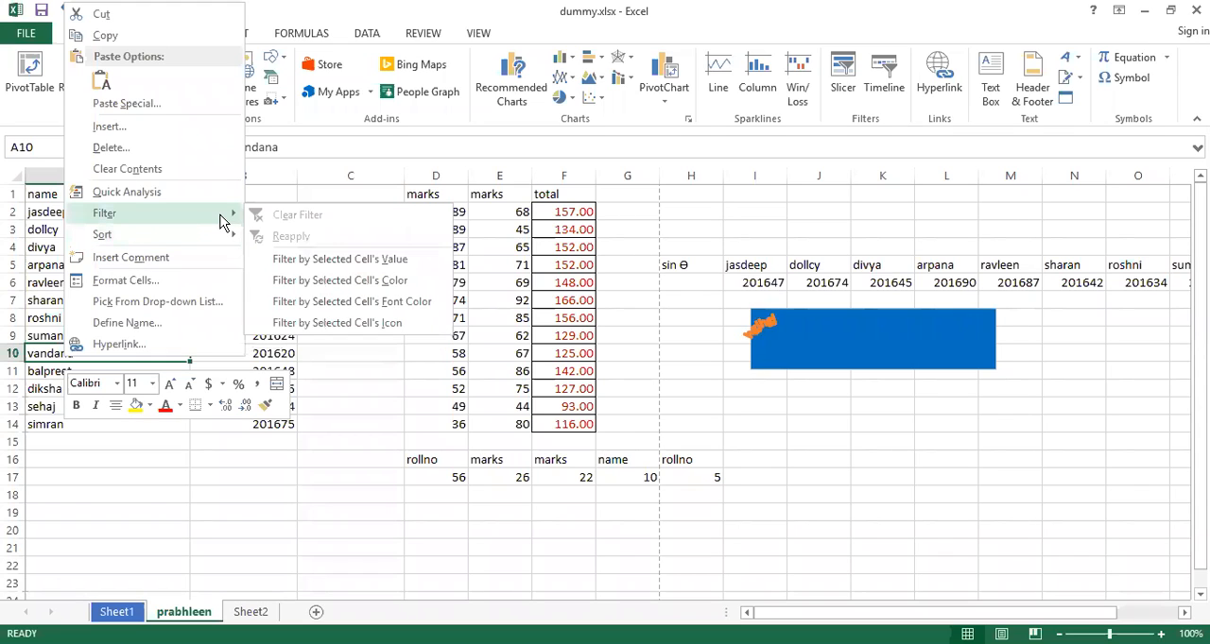
pyautogui.click(339, 265)
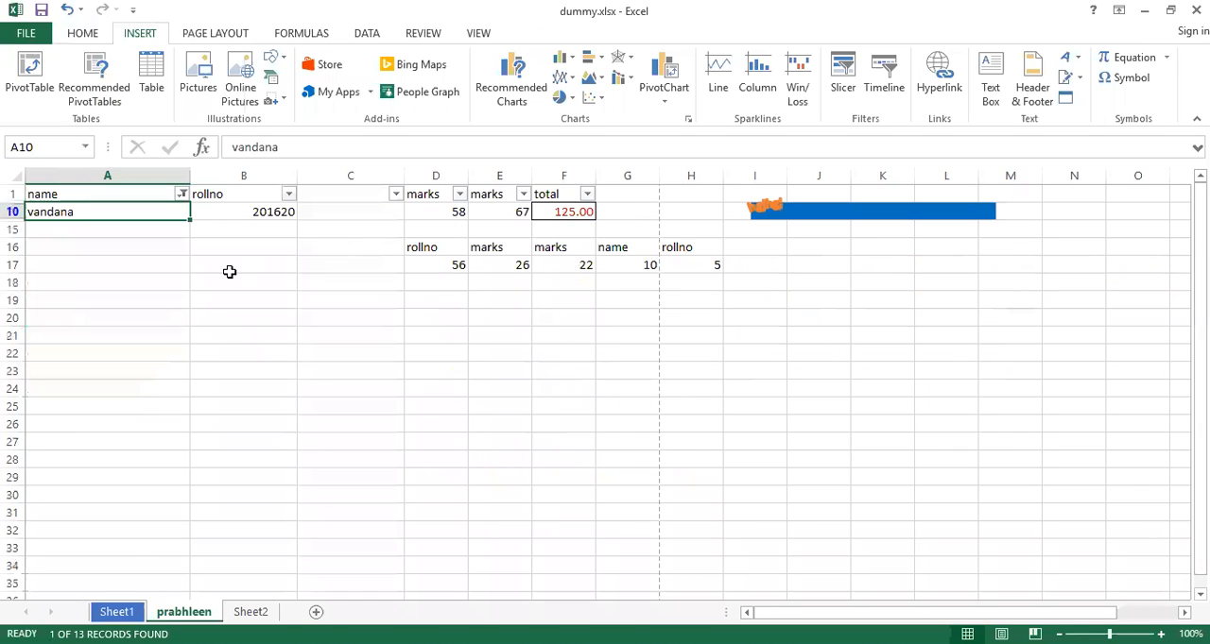
pyautogui.click(182, 194)
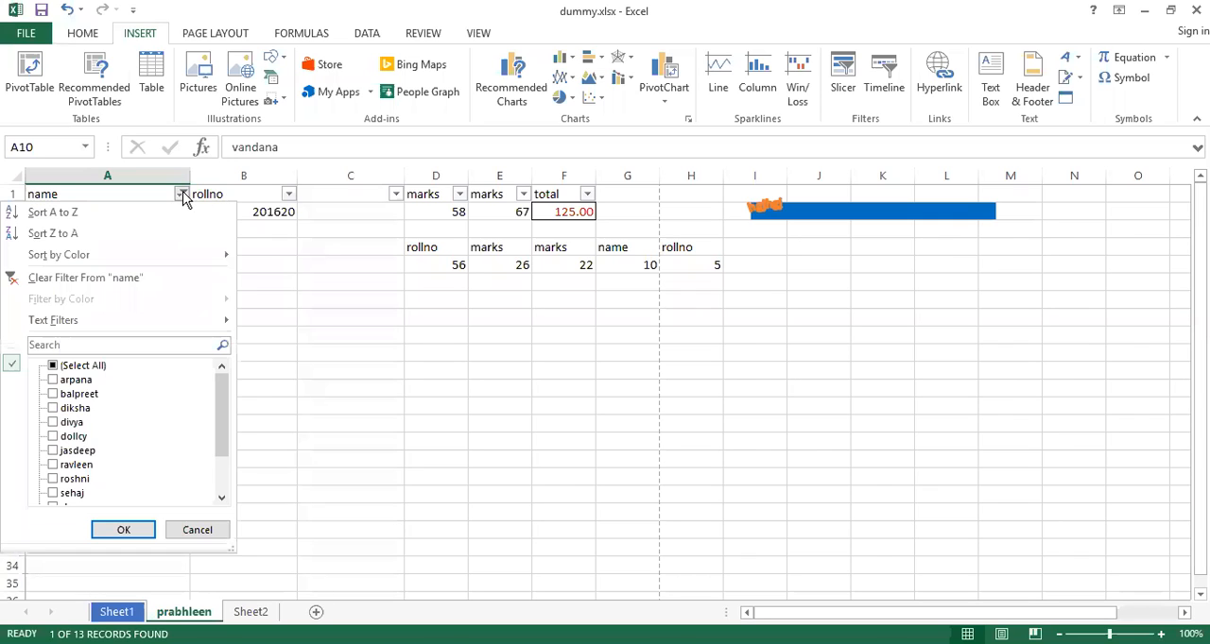
pyautogui.press('Escape')
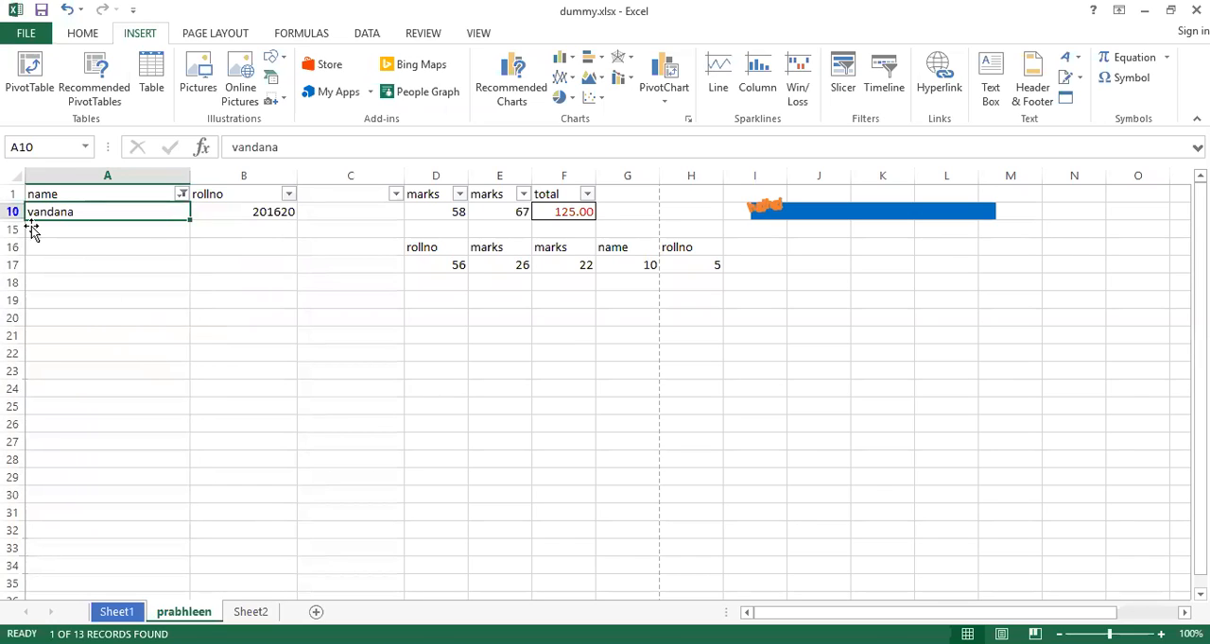
pyautogui.click(249, 461)
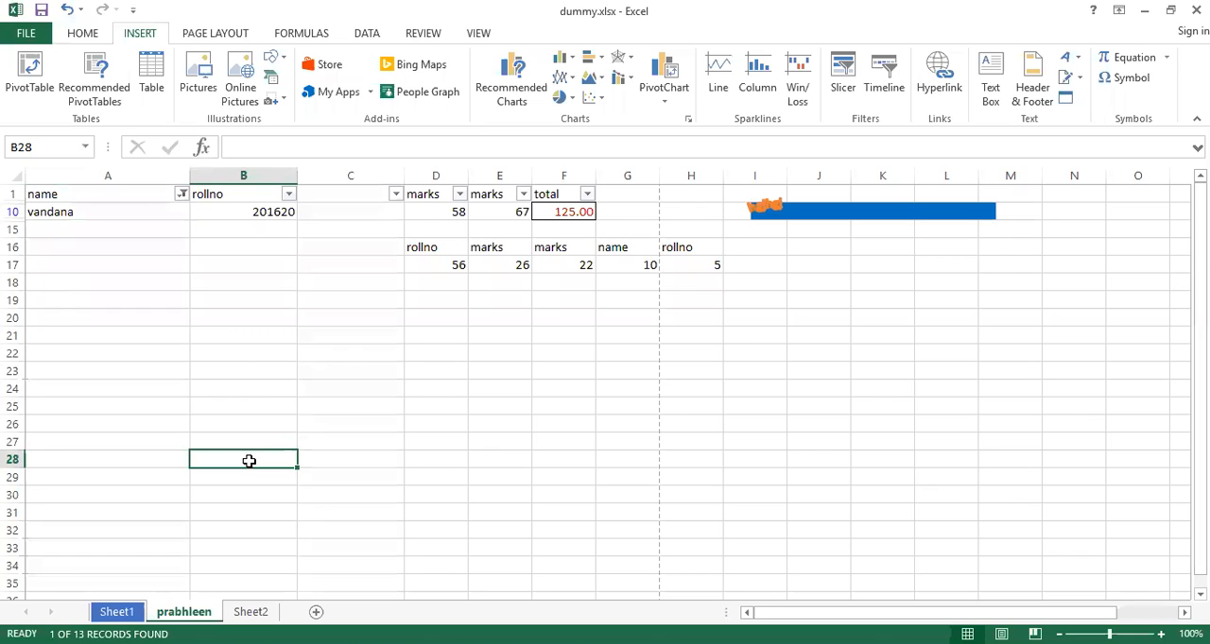
pyautogui.hotkey('ctrl', 'z')
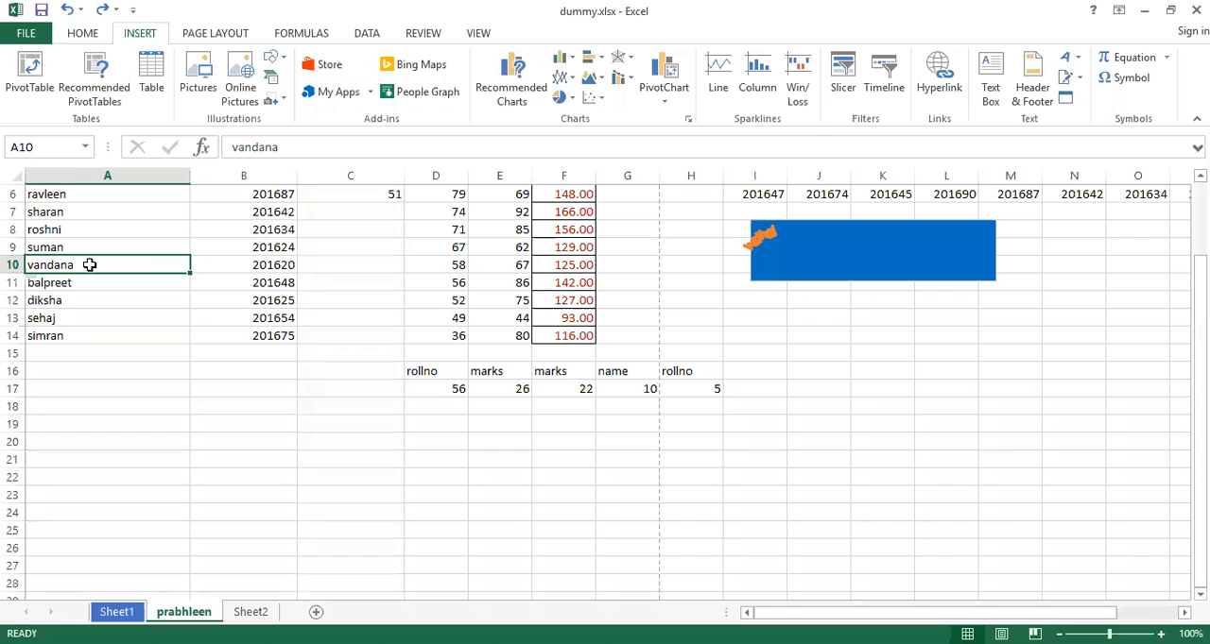
# Examine the alignment, font, border, fill, protection and number options in Format Cells for cell A10, and close the dialog
pyautogui.rightClick(90, 265)
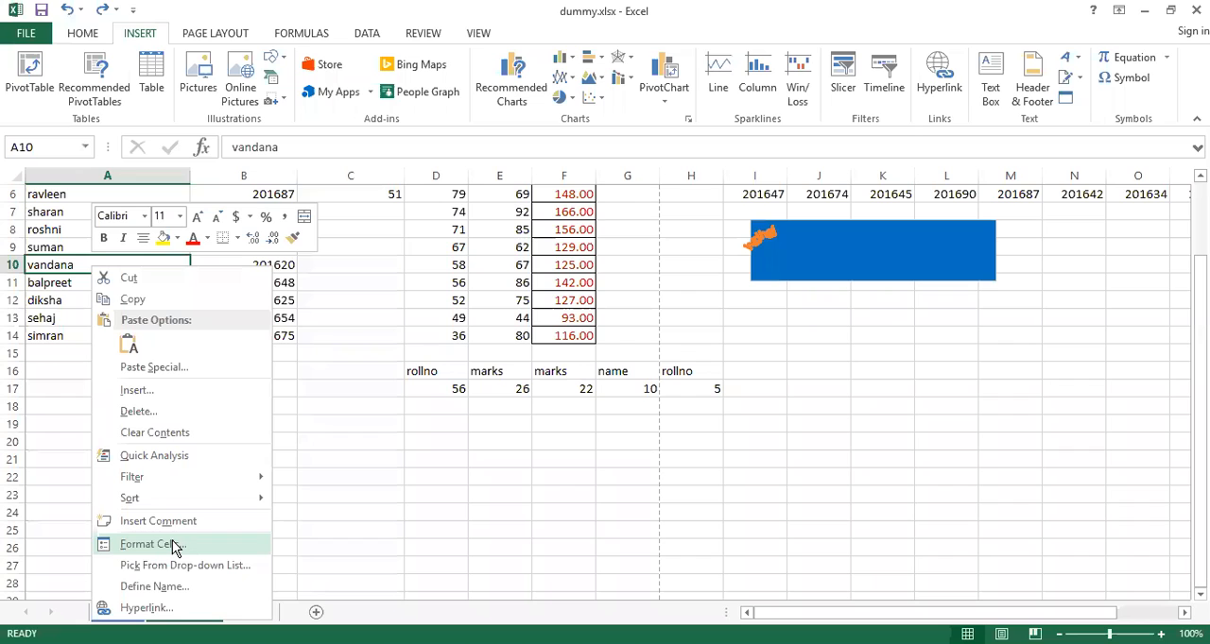
pyautogui.click(173, 544)
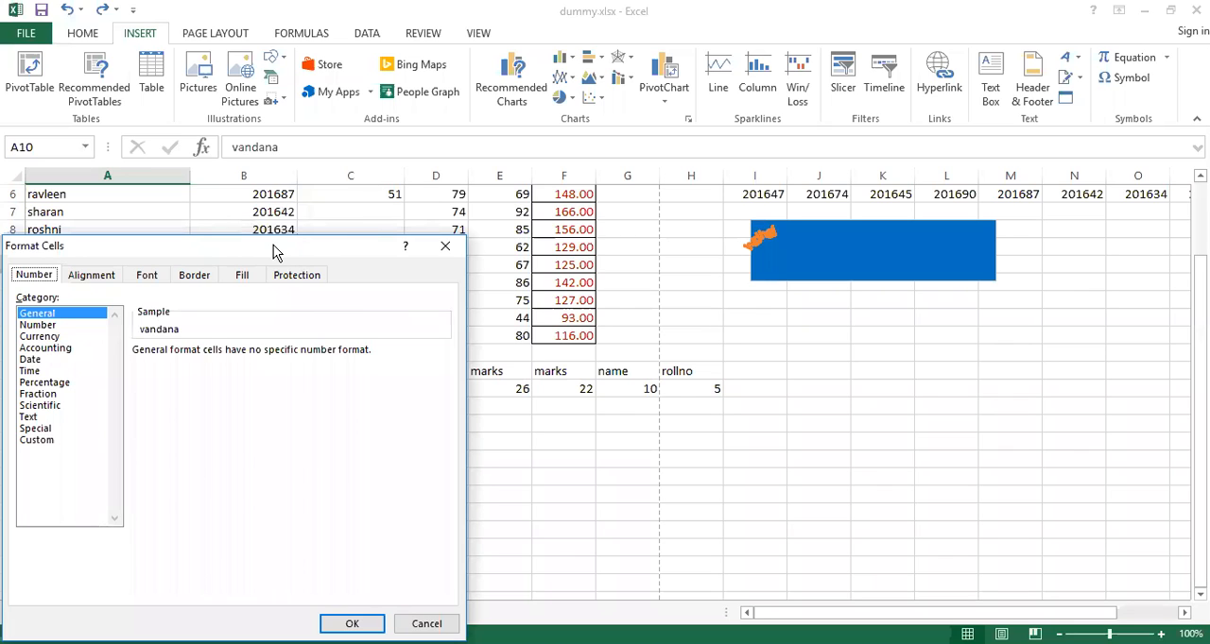
pyautogui.moveTo(274, 251); pyautogui.dragTo(634, 168)
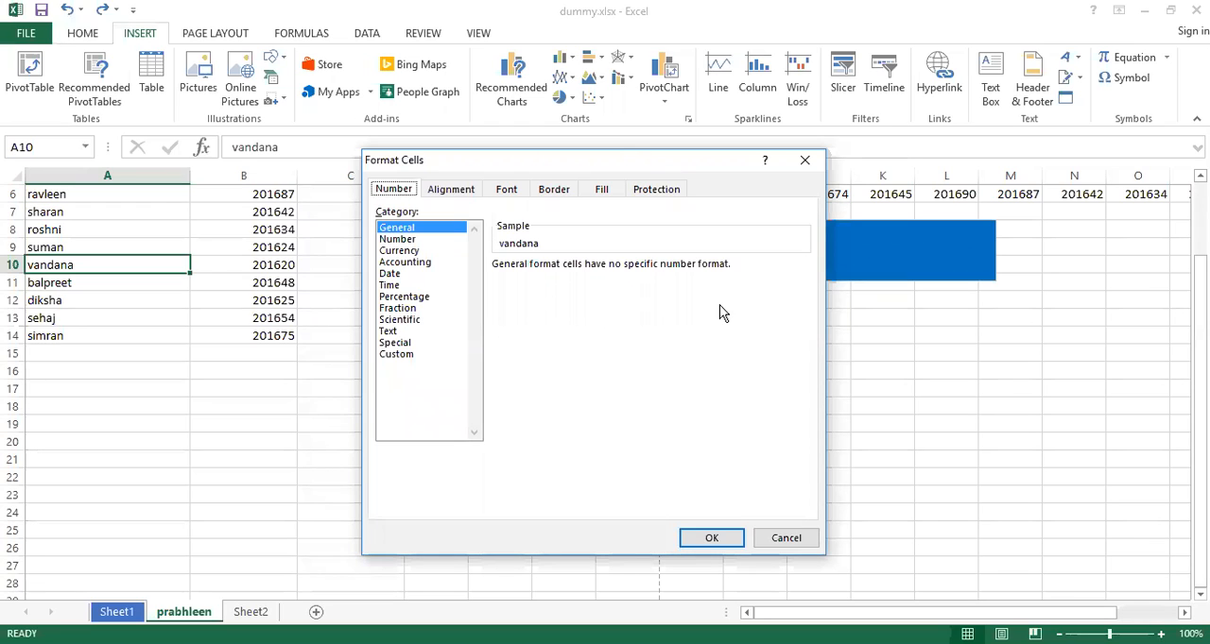
pyautogui.click(455, 192)
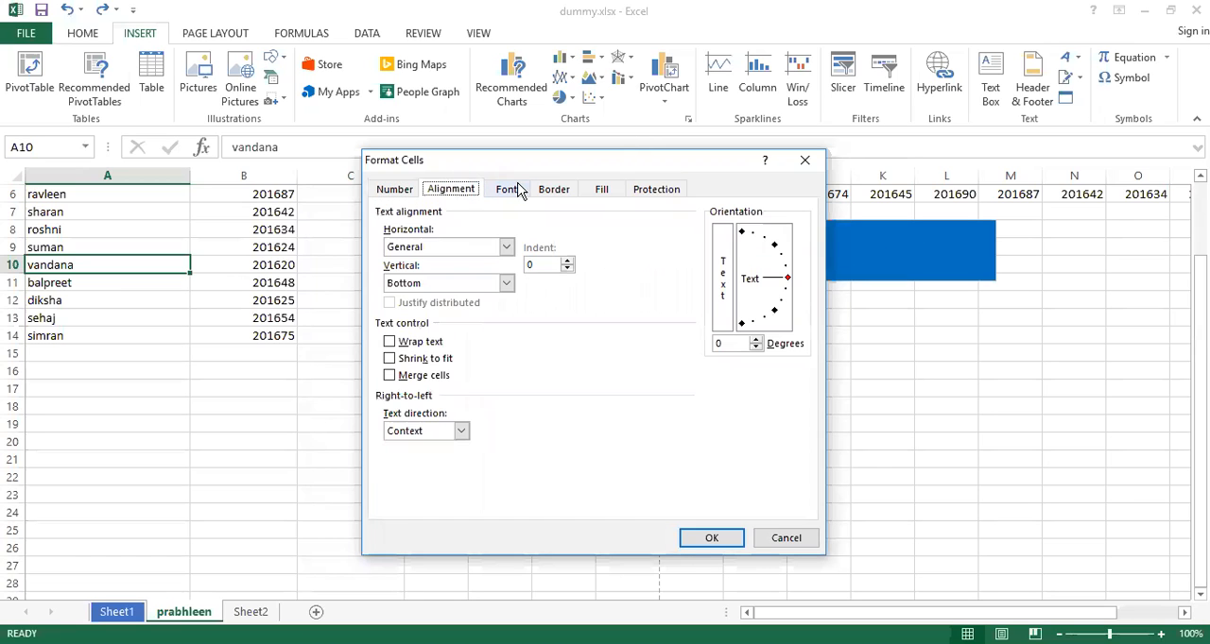
pyautogui.click(501, 193)
pyautogui.click(551, 193)
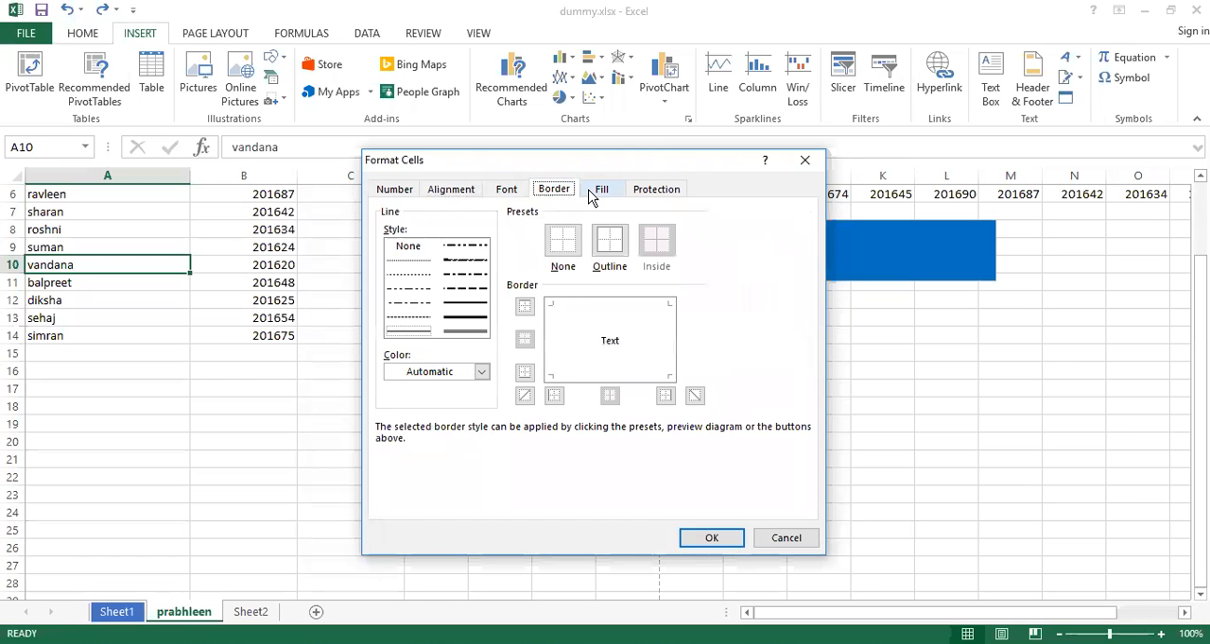
pyautogui.click(597, 192)
pyautogui.click(655, 191)
pyautogui.click(395, 192)
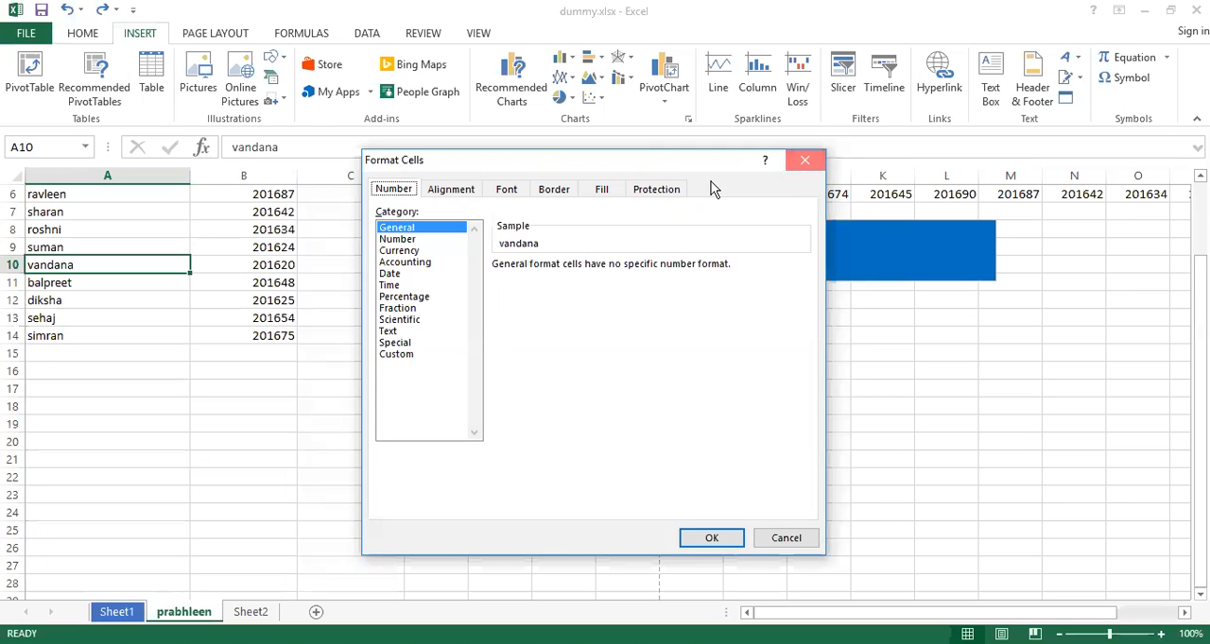
pyautogui.press('Escape')
# Review the Number and Currency format categories in Format Cells for cell A10
pyautogui.click(85, 34)
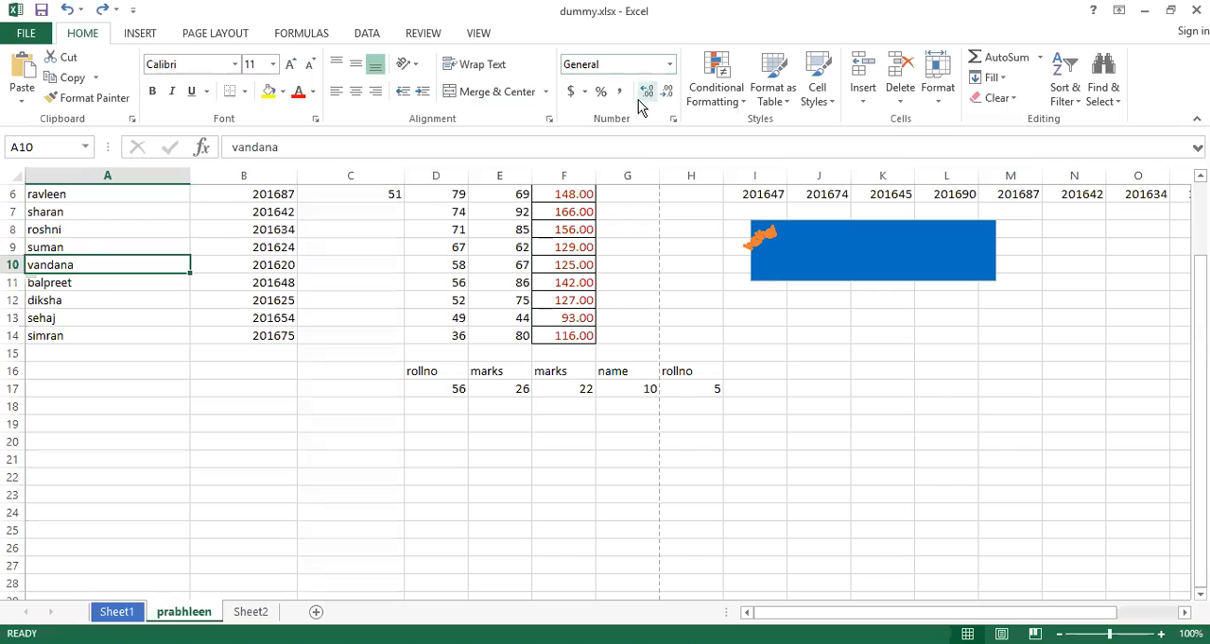
pyautogui.rightClick(91, 265)
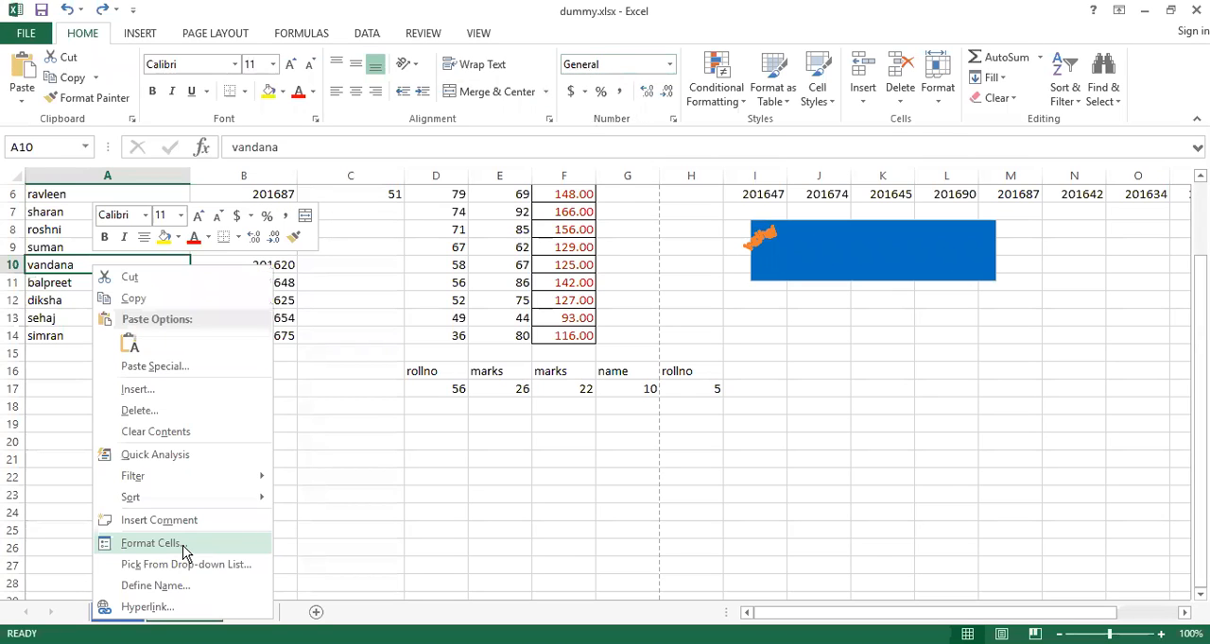
pyautogui.click(183, 548)
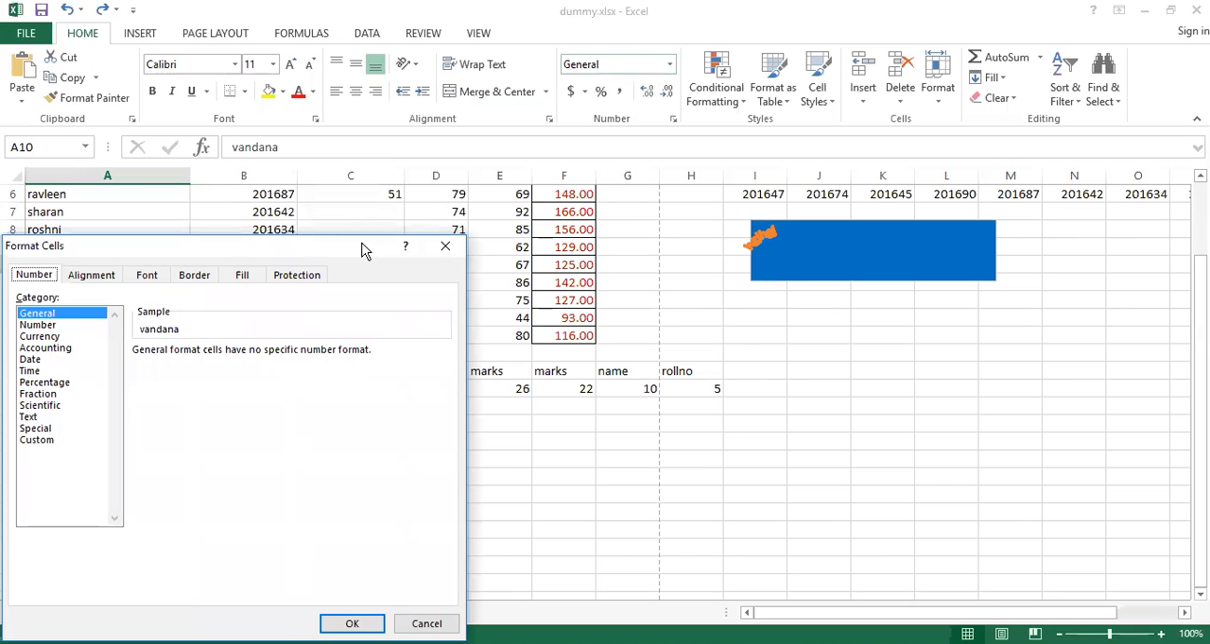
pyautogui.moveTo(363, 244); pyautogui.dragTo(545, 167)
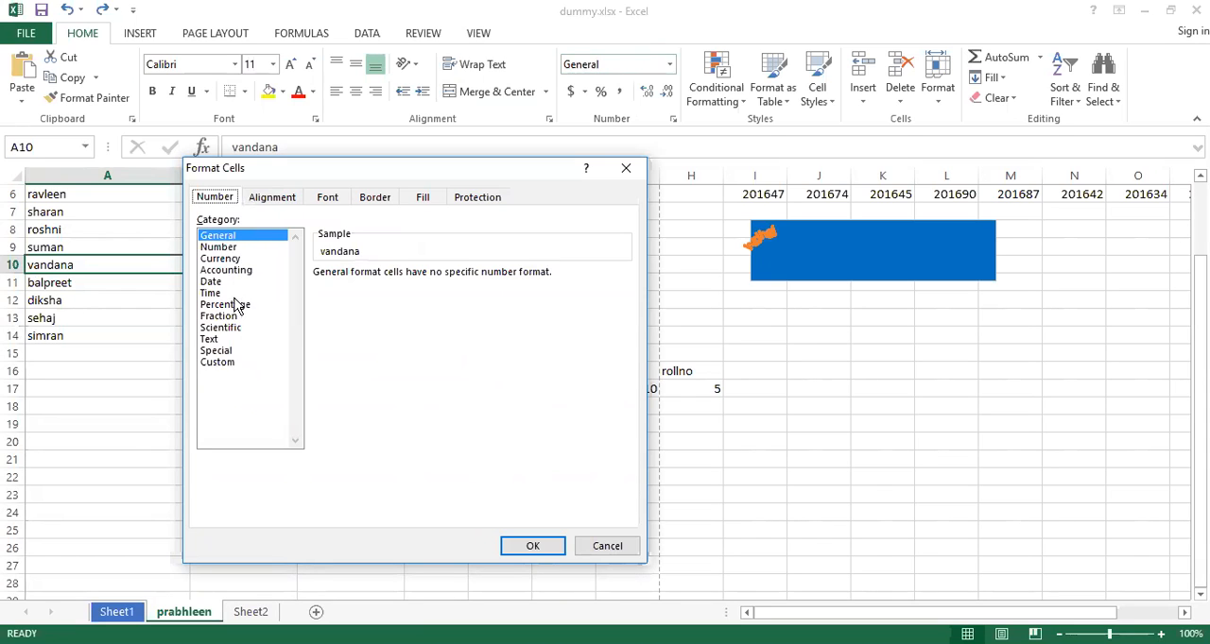
pyautogui.click(225, 247)
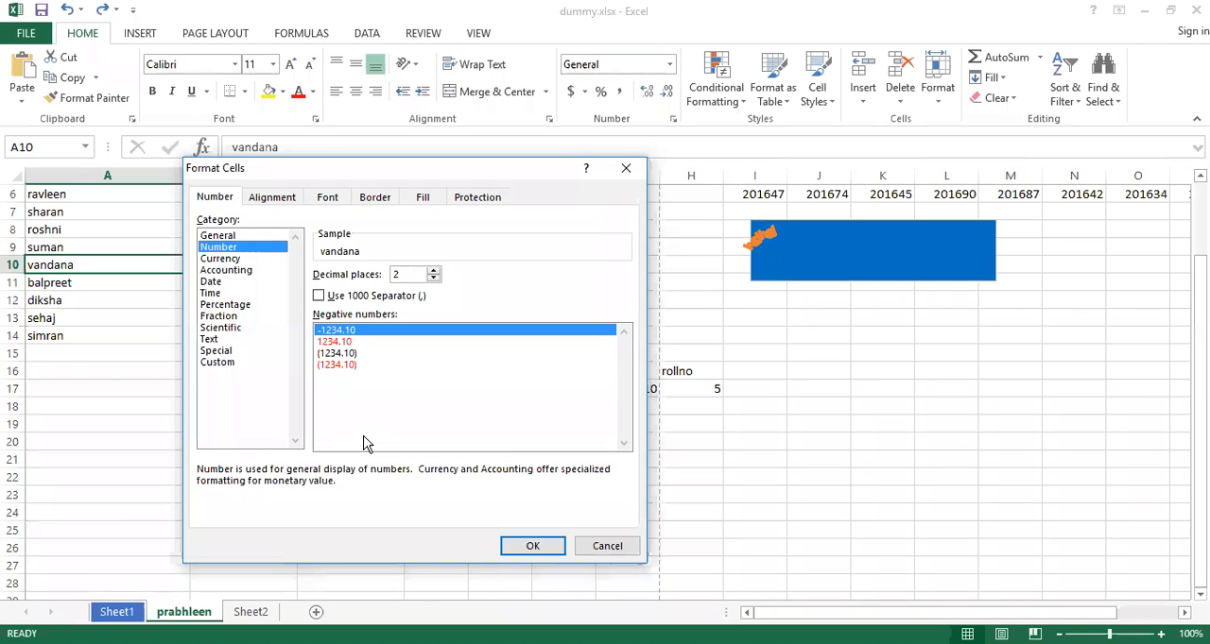
pyautogui.click(228, 259)
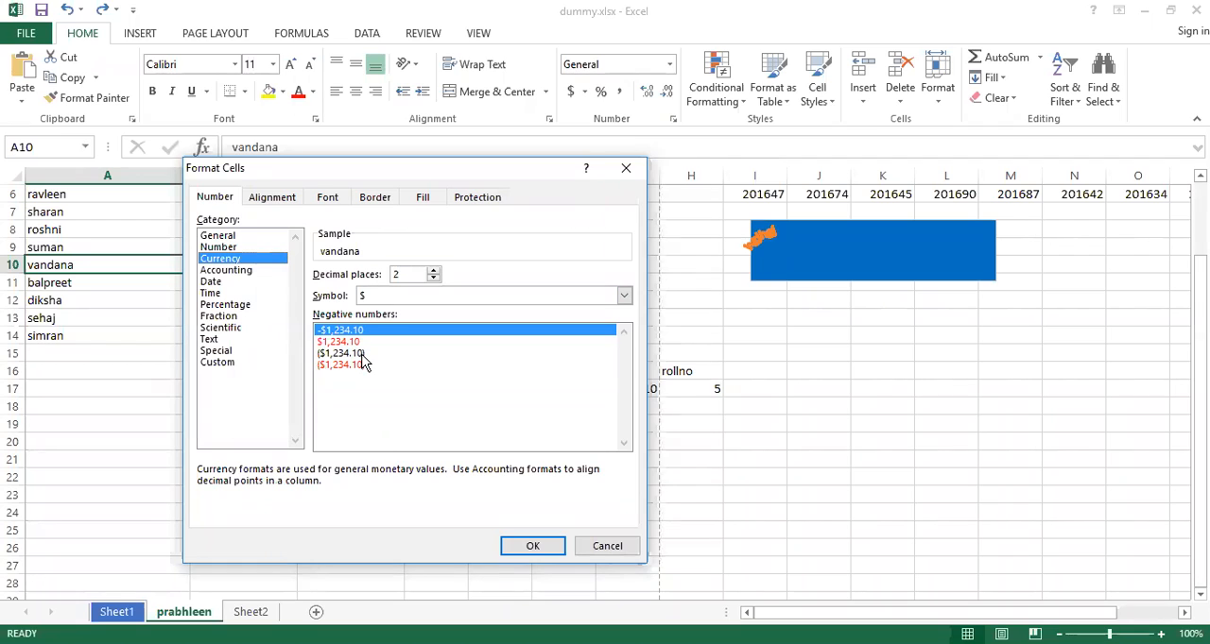
# Try a Number format with 10 decimal places and the 1000 separator for cell A10, and cancel the change
pyautogui.click(230, 248)
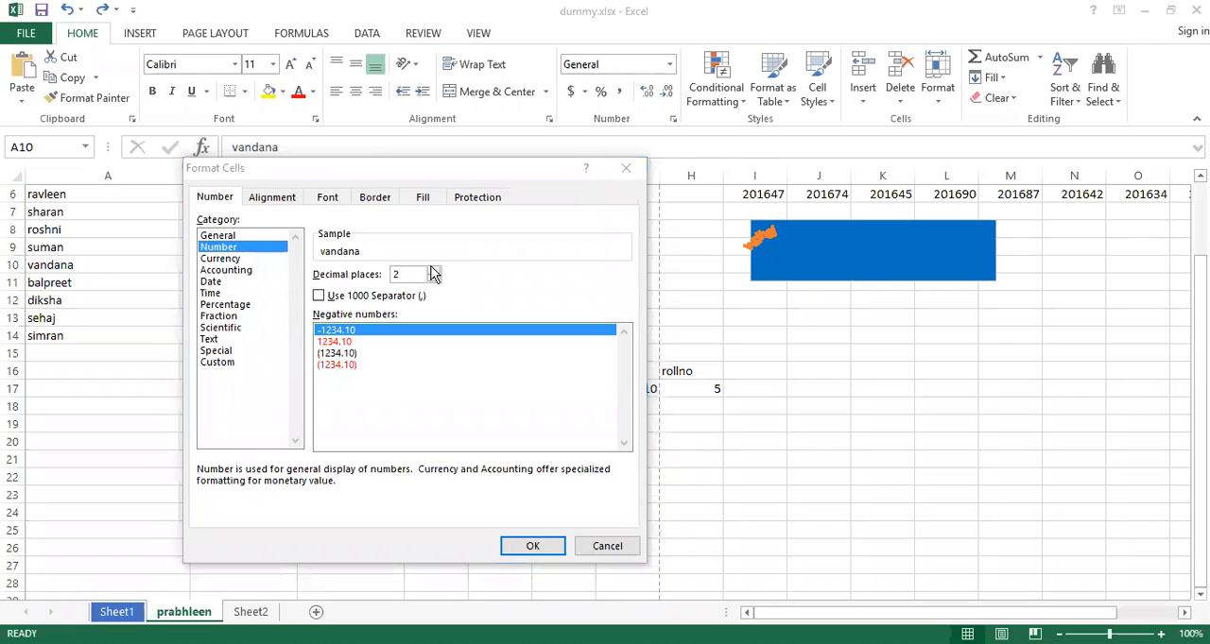
pyautogui.click(433, 279)
pyautogui.click(432, 279)
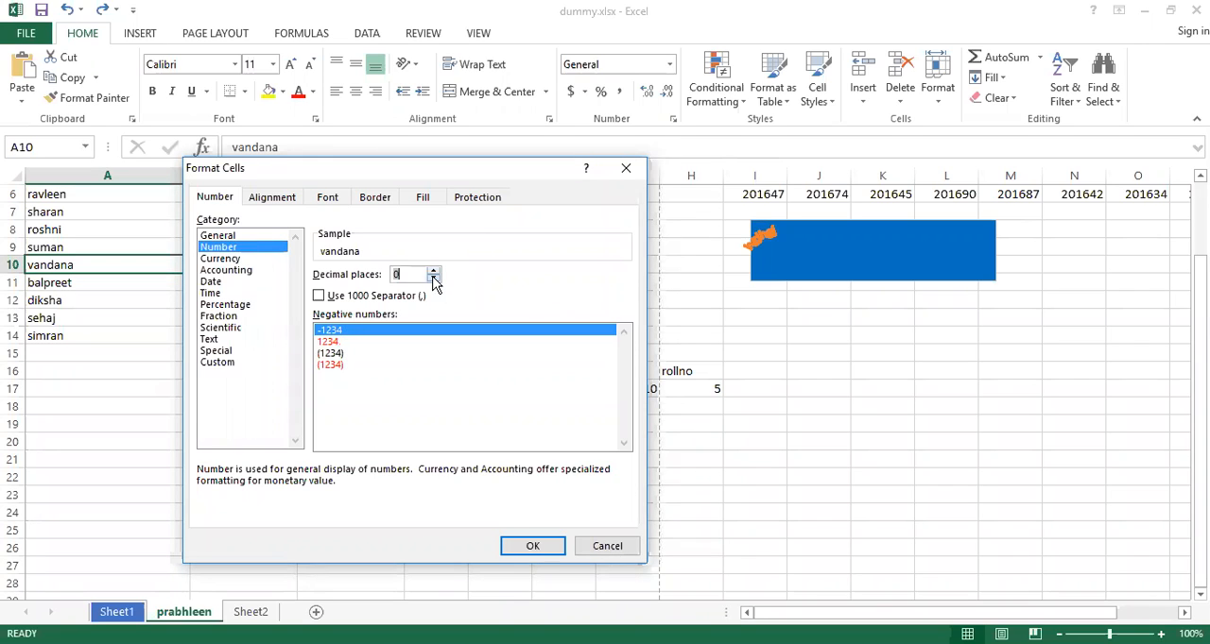
pyautogui.click(433, 271)
pyautogui.click(434, 271)
pyautogui.click(434, 271)
pyautogui.click(434, 271)
pyautogui.click(433, 271)
pyautogui.click(434, 271)
pyautogui.click(434, 272)
pyautogui.click(434, 271)
pyautogui.click(433, 272)
pyautogui.click(434, 271)
pyautogui.click(433, 271)
pyautogui.click(434, 271)
pyautogui.click(434, 271)
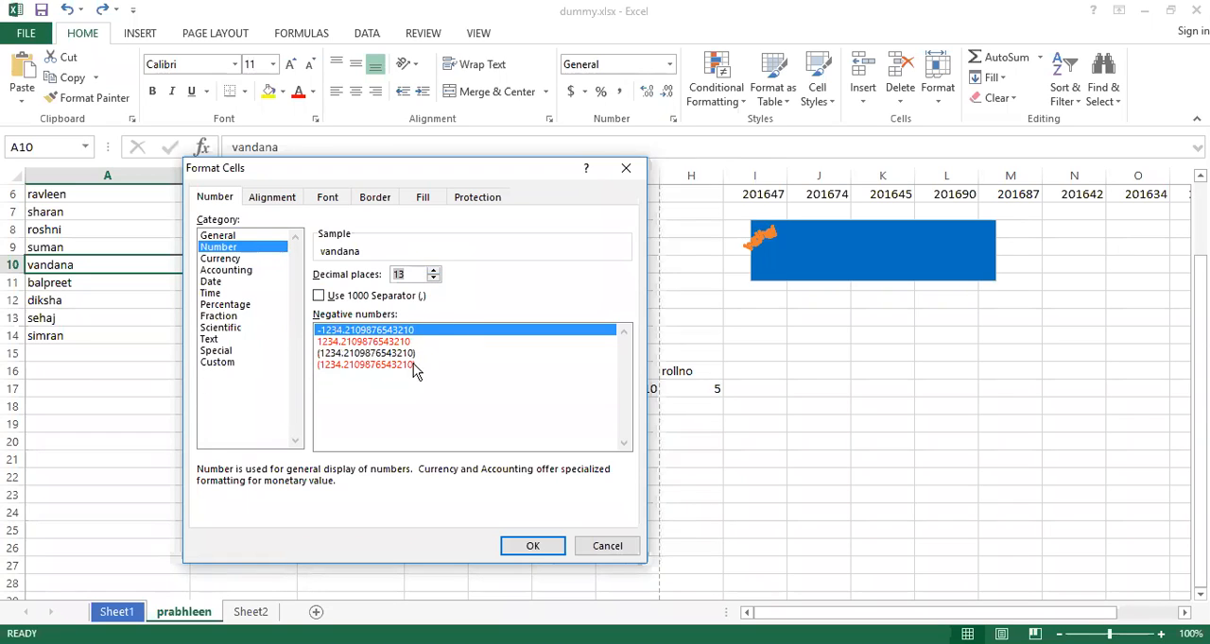
pyautogui.click(433, 279)
pyautogui.click(433, 279)
pyautogui.click(433, 279)
pyautogui.click(319, 296)
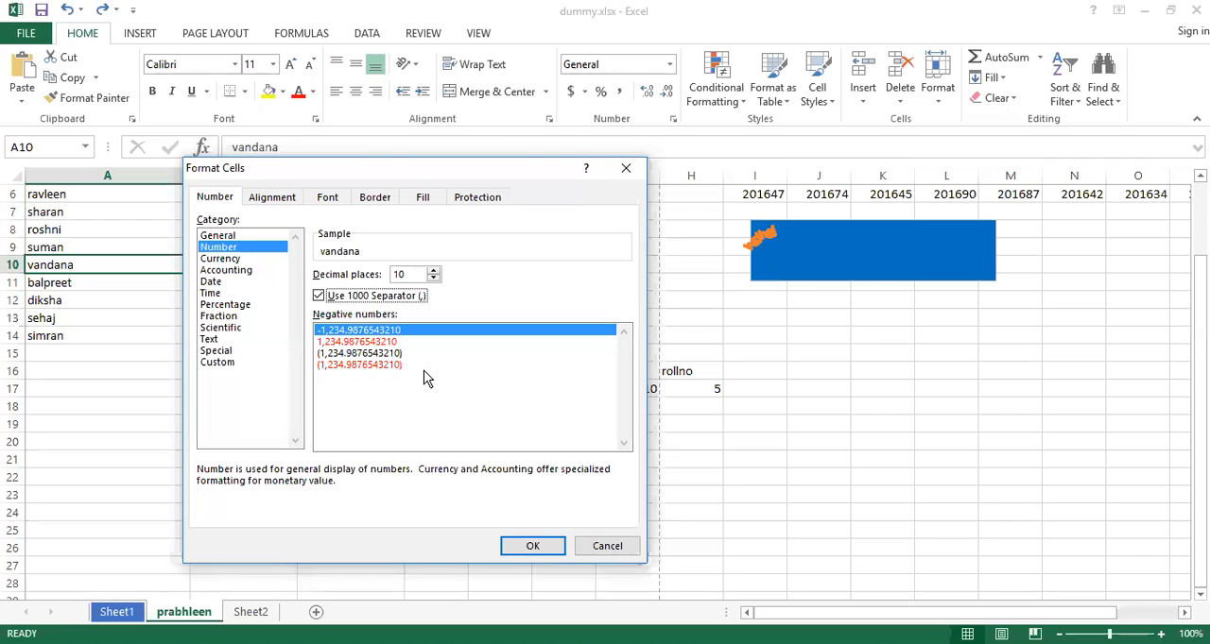
pyautogui.click(608, 546)
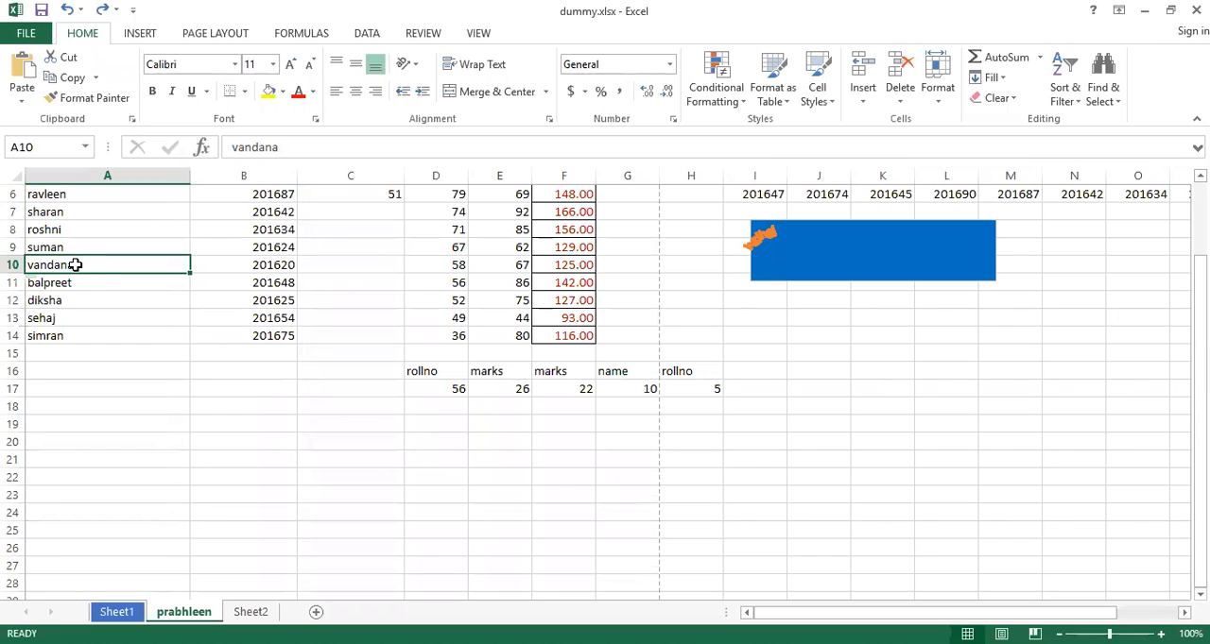
# Insert a hyperlink in cell A10 to cell A1 of the same sheet, with two hyphen-separated first names as its ScreenTip, and preview the tip
pyautogui.hotkey('shift', 'F10')
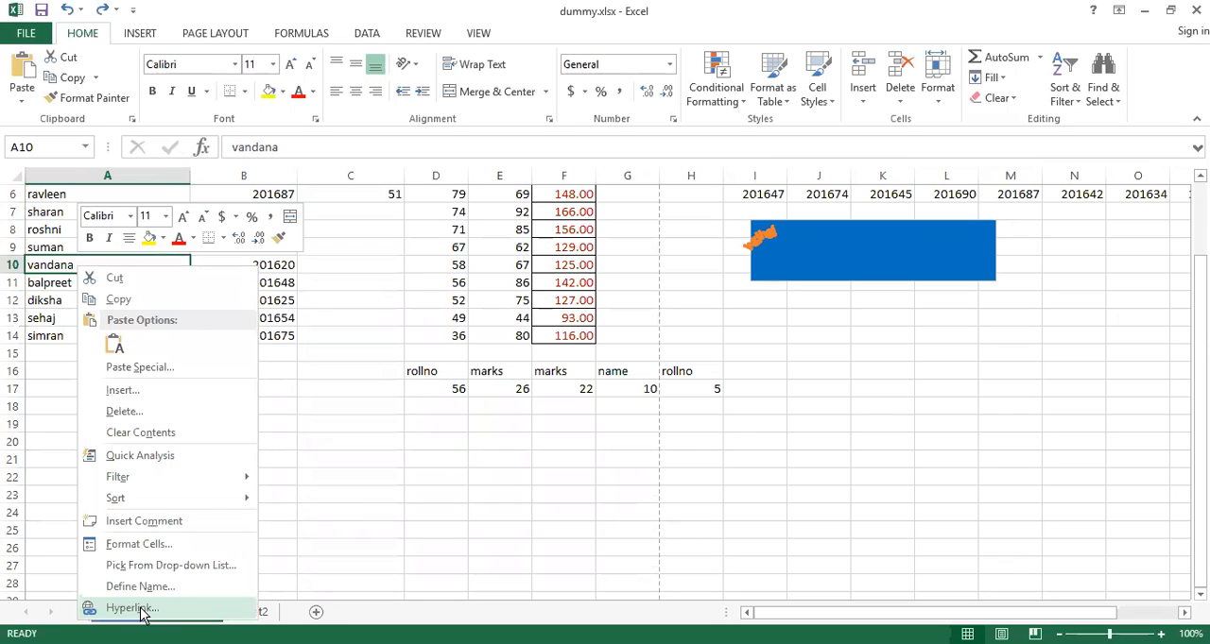
pyautogui.click(132, 609)
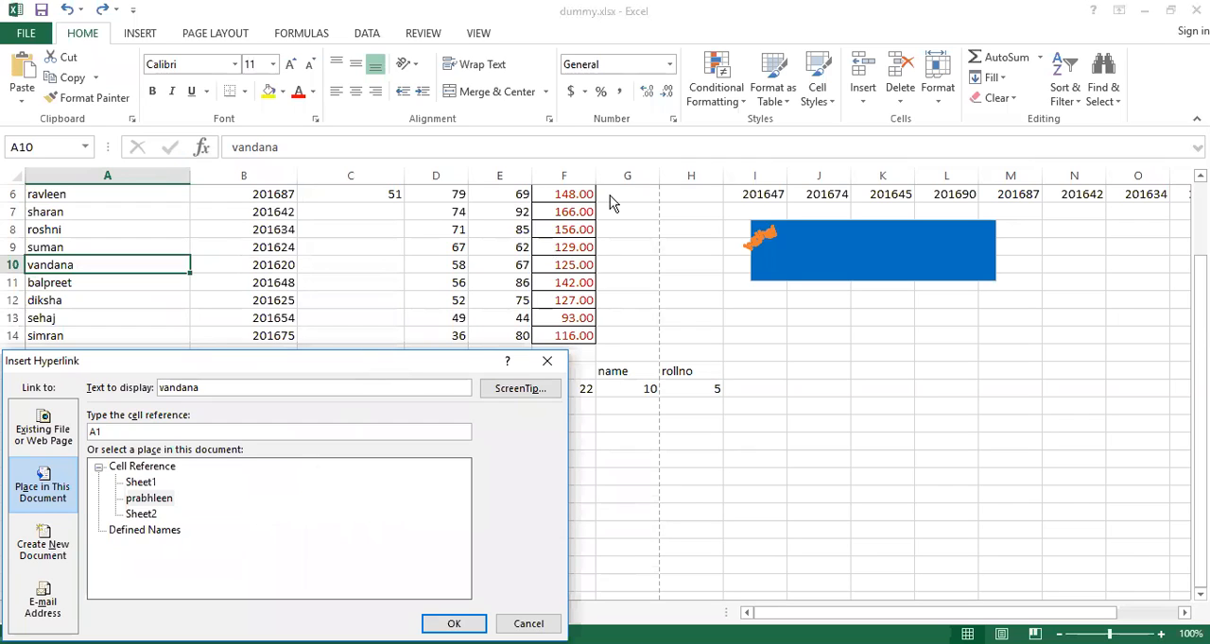
pyautogui.moveTo(393, 366); pyautogui.dragTo(546, 200)
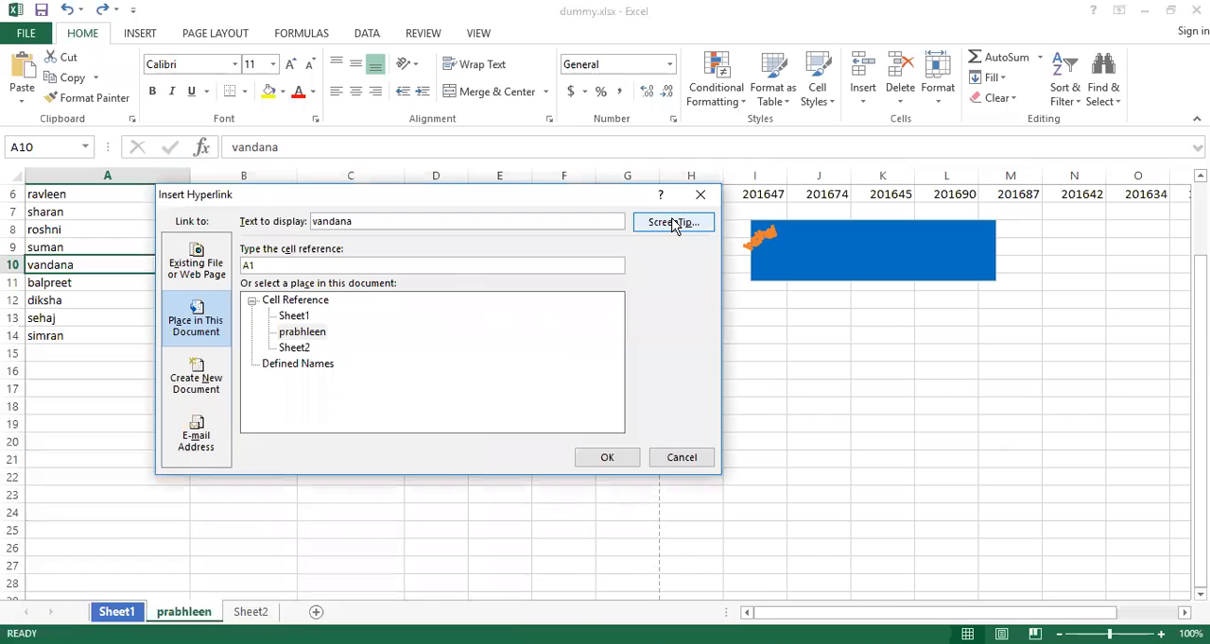
pyautogui.click(673, 223)
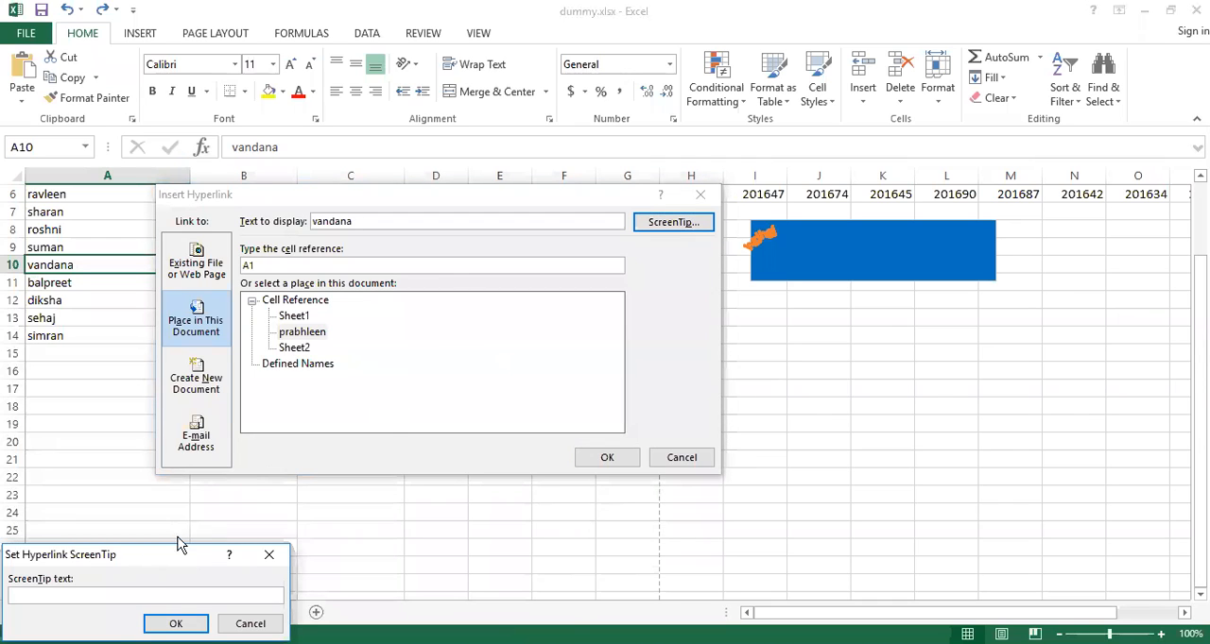
pyautogui.moveTo(135, 564); pyautogui.dragTo(507, 312)
pyautogui.write('suman')
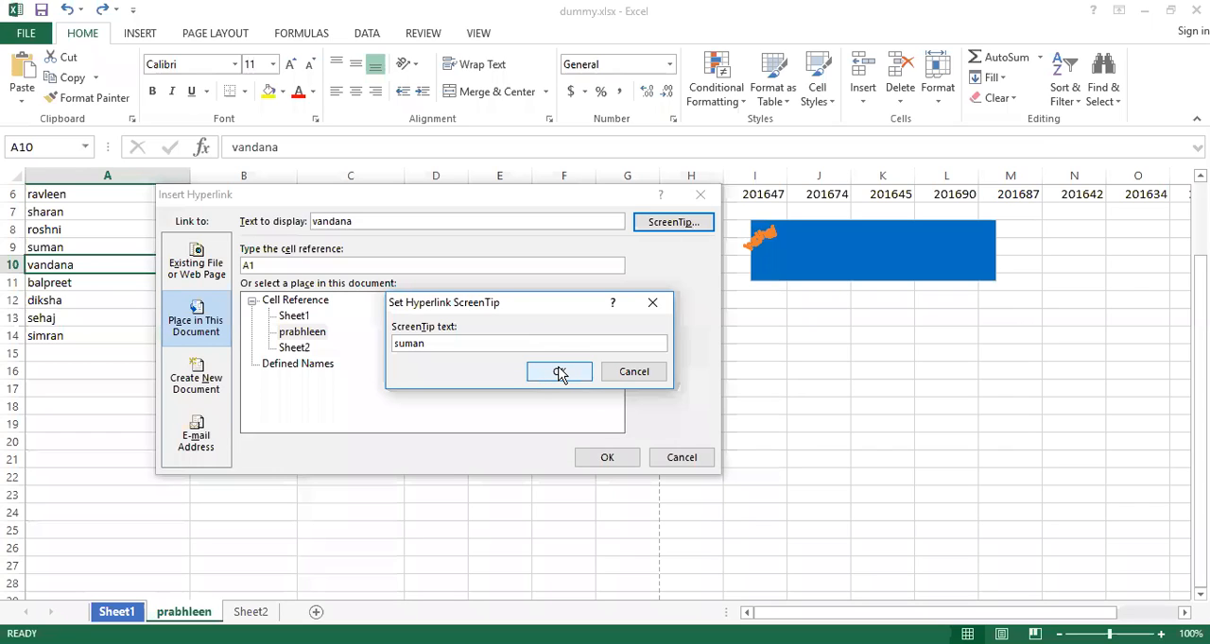
pyautogui.write(' - ')
pyautogui.write('a')
pyautogui.write('ks')
pyautogui.write('h')
pyautogui.press('BackSpace')
pyautogui.press('BackSpace')
pyautogui.press('BackSpace')
pyautogui.write('nshit')
pyautogui.press('BackSpace')
pyautogui.write('ta')
pyautogui.click(558, 371)
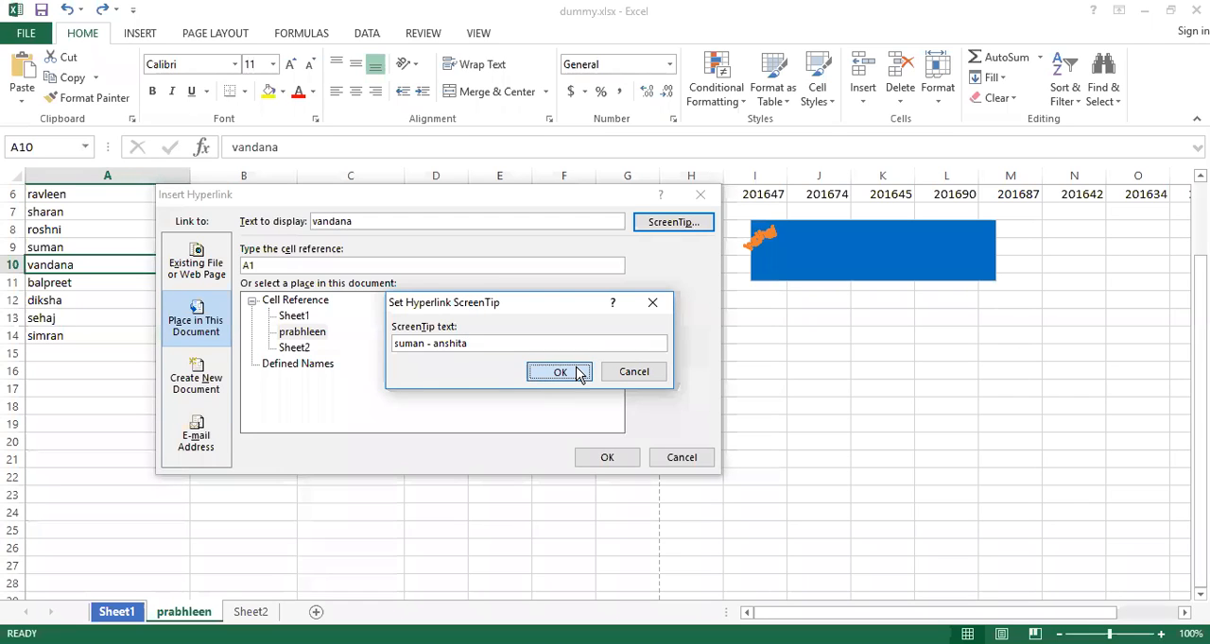
pyautogui.click(606, 459)
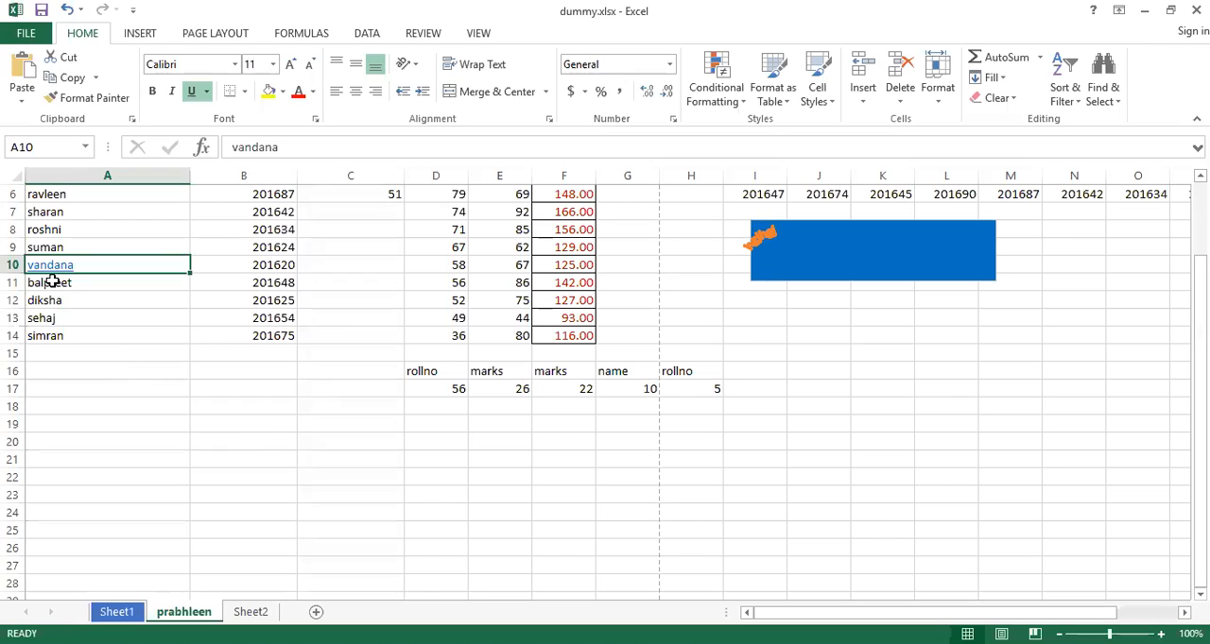
pyautogui.moveTo(52, 273)
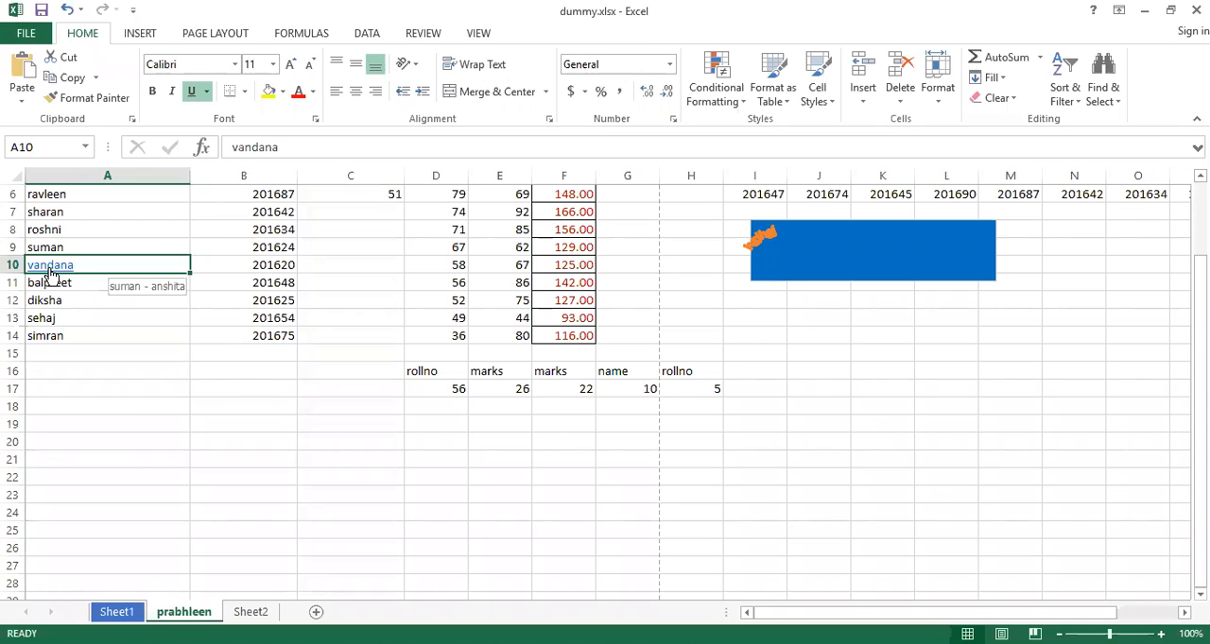
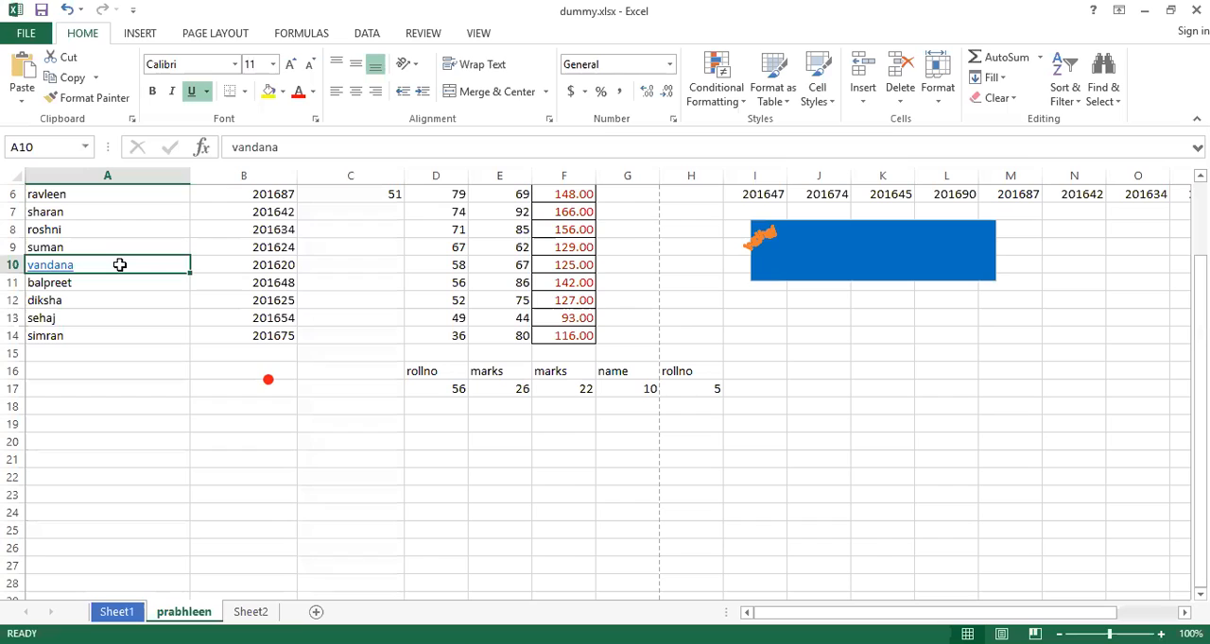
# Remove the hyperlink from cell A10
pyautogui.rightClick(120, 265)
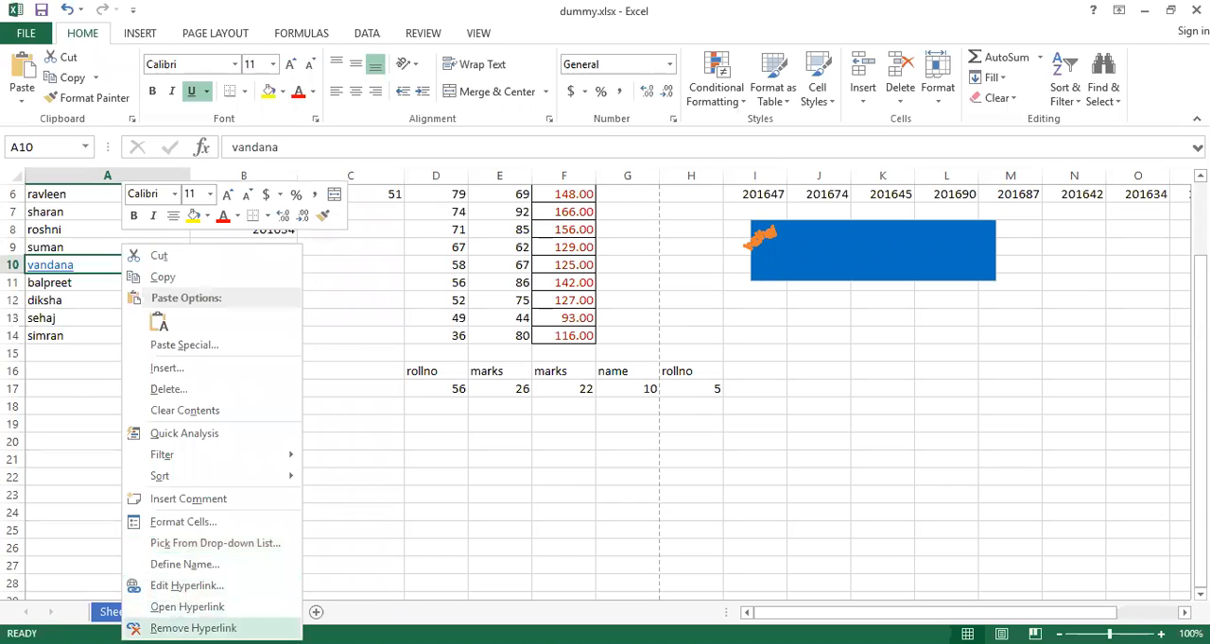
pyautogui.click(193, 628)
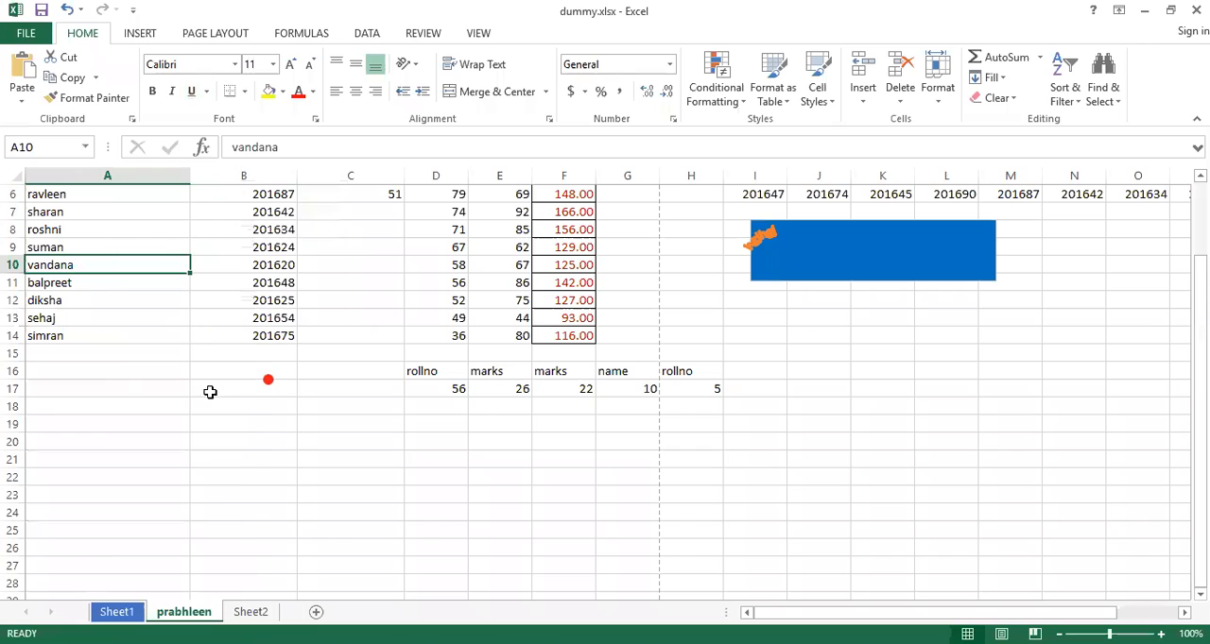
# Set the horizontal text alignment of cell A10 to Fill in Format Cells
pyautogui.rightClick(78, 264)
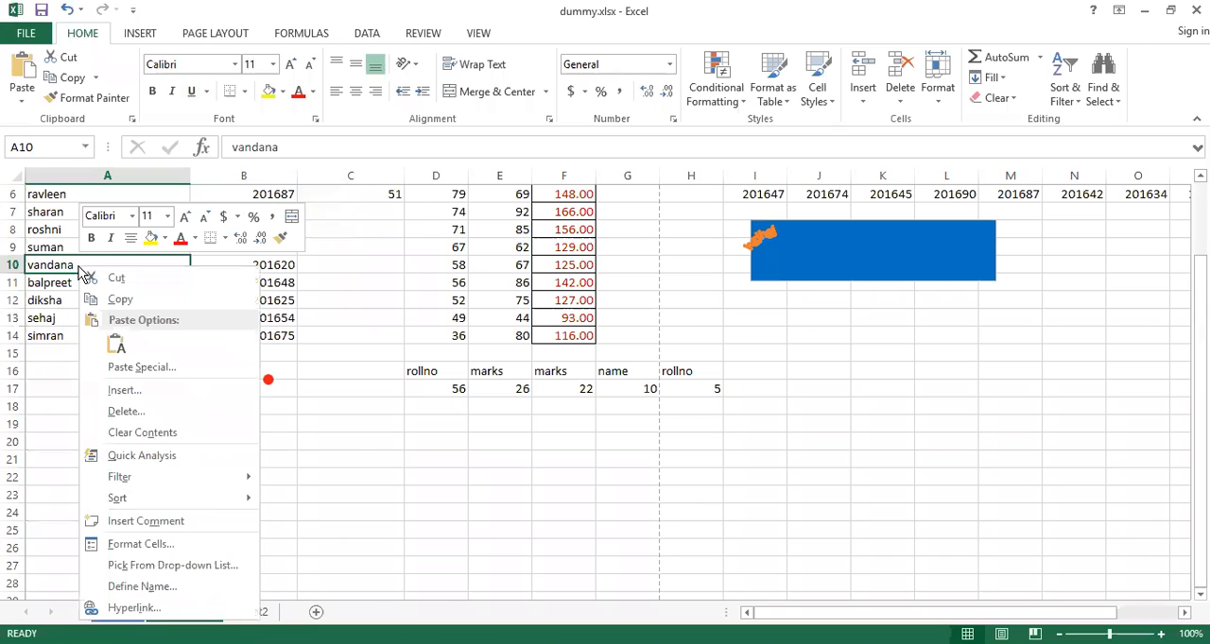
pyautogui.click(141, 544)
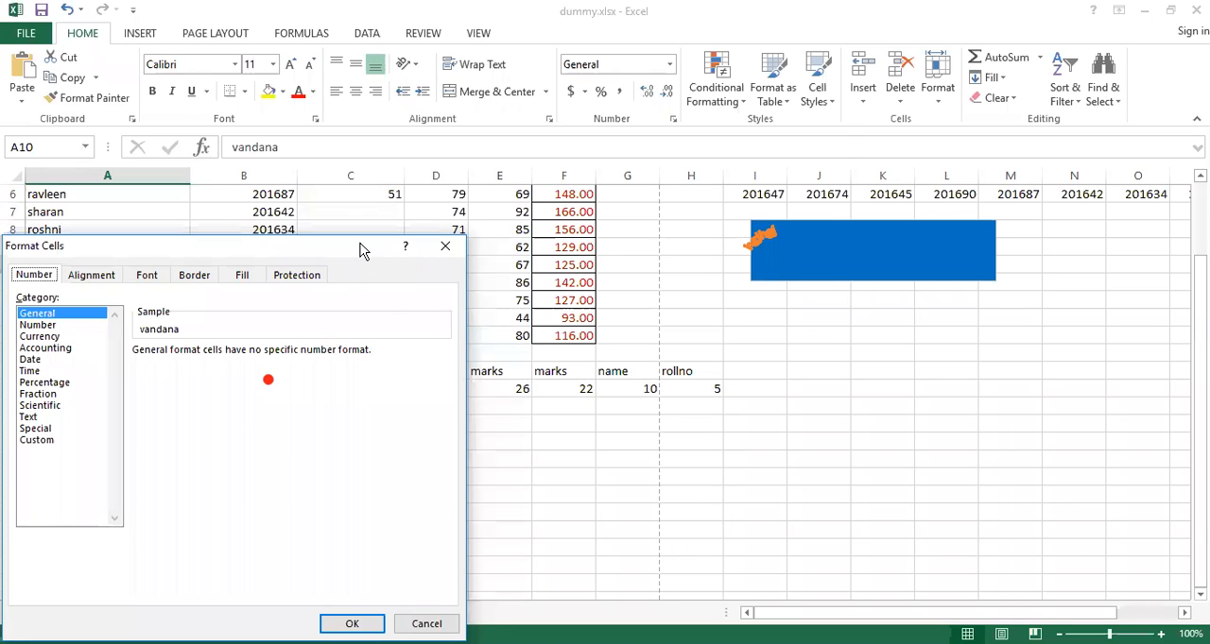
pyautogui.moveTo(359, 249); pyautogui.dragTo(725, 129)
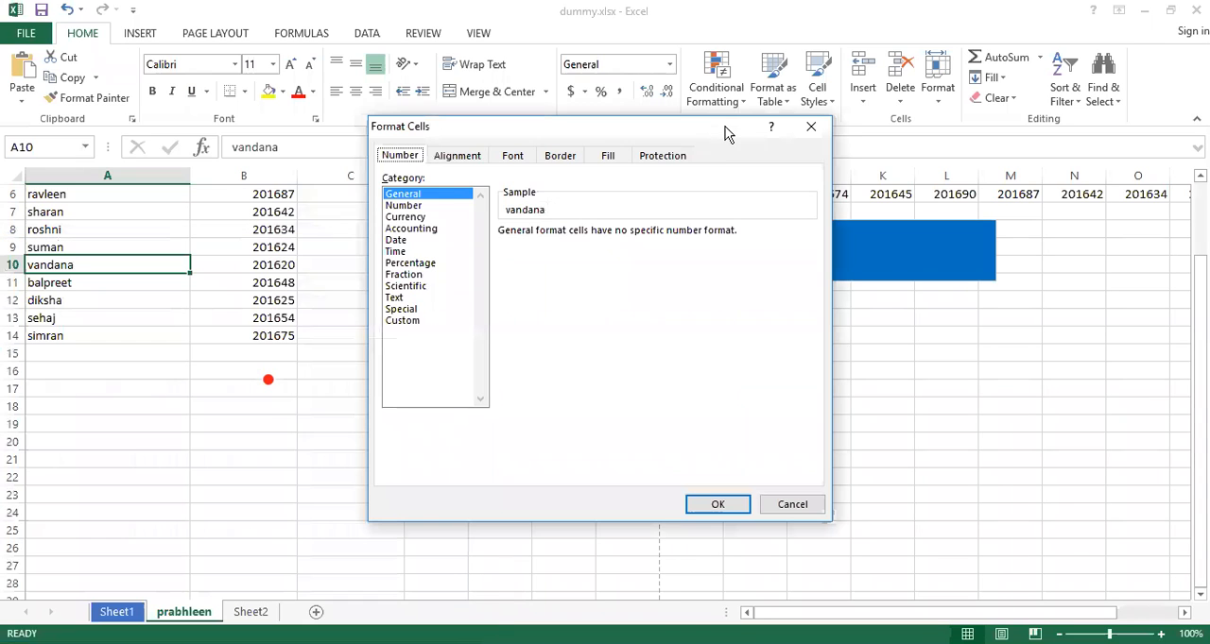
pyautogui.click(459, 162)
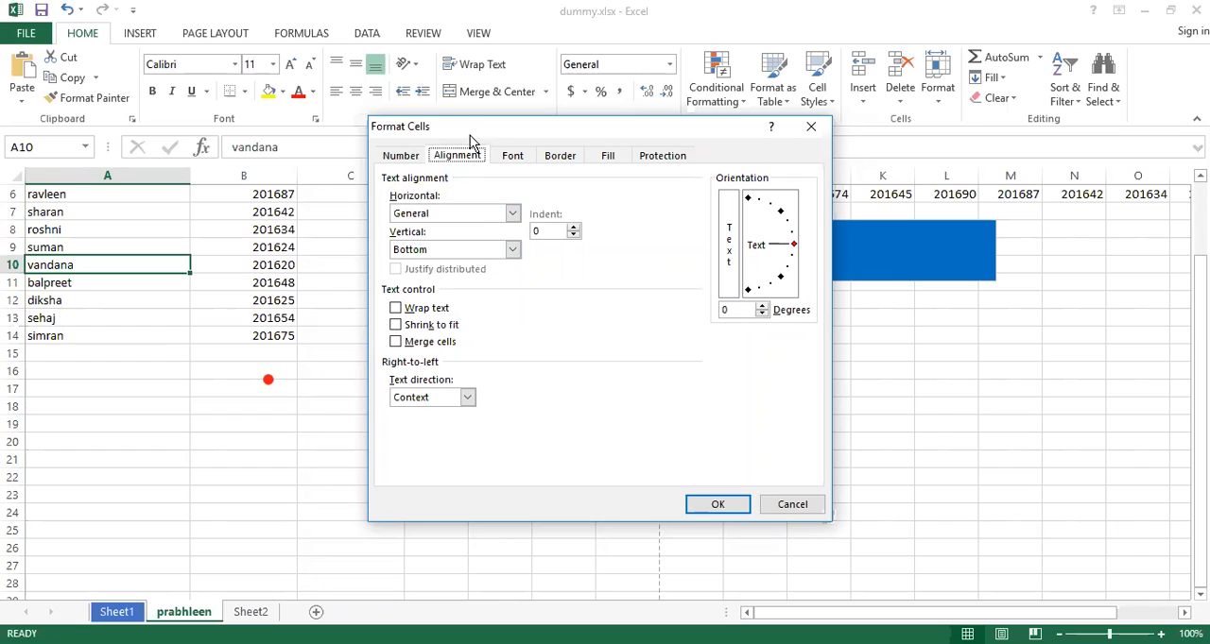
pyautogui.moveTo(470, 136); pyautogui.dragTo(465, 212)
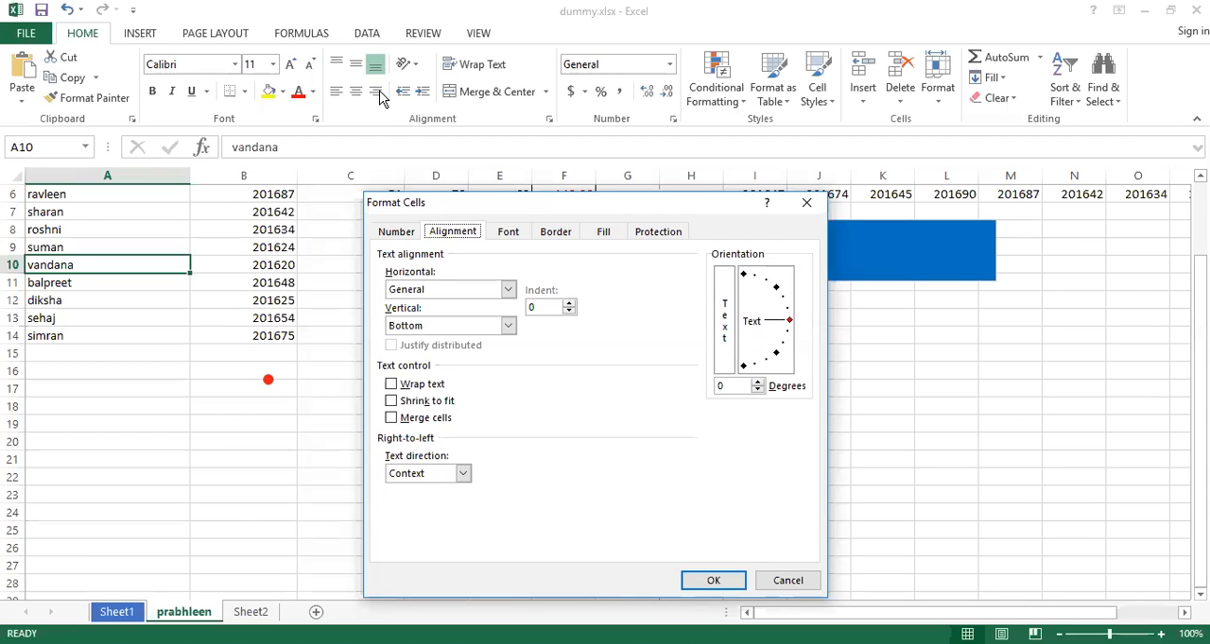
pyautogui.click(507, 292)
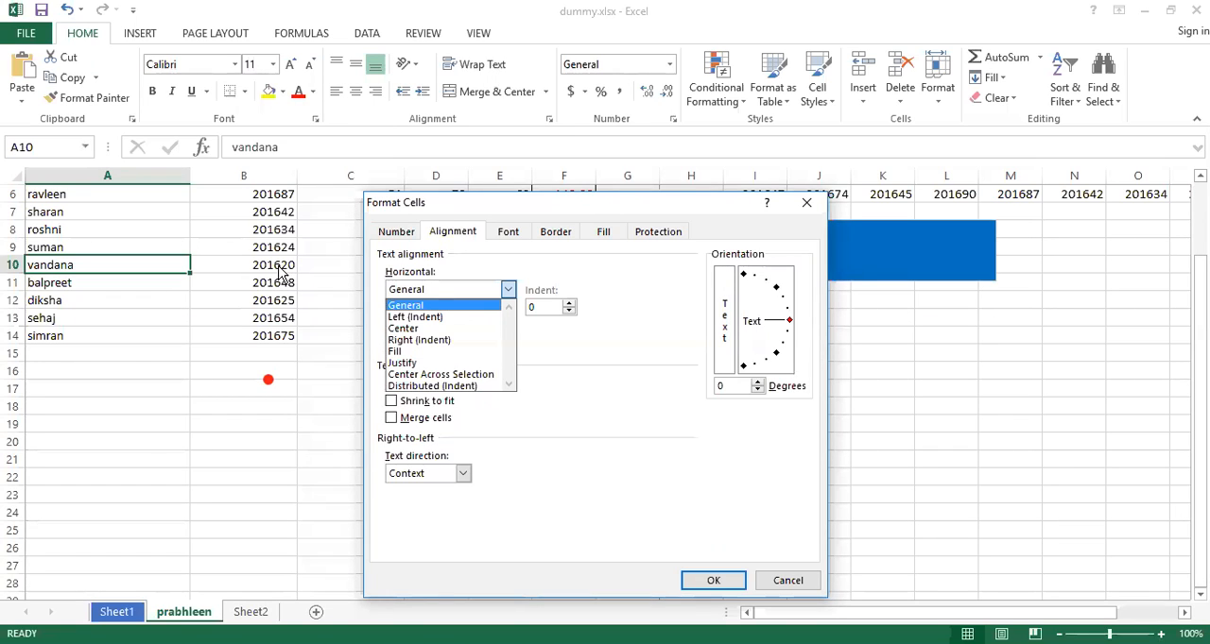
pyautogui.click(416, 309)
pyautogui.click(508, 289)
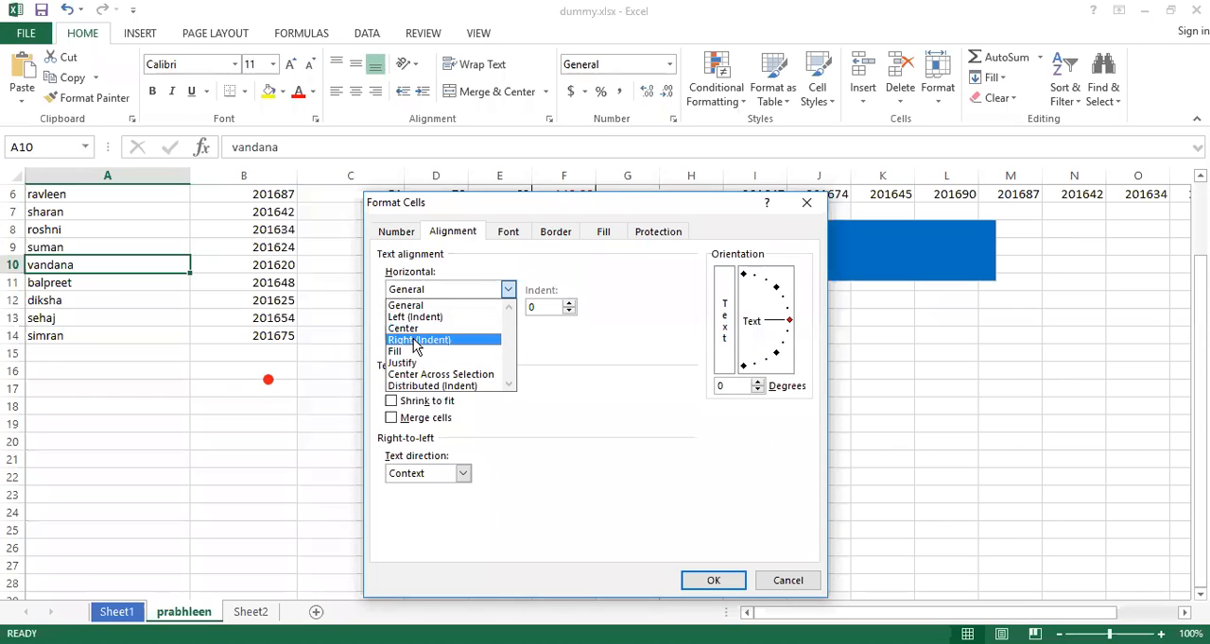
pyautogui.click(404, 352)
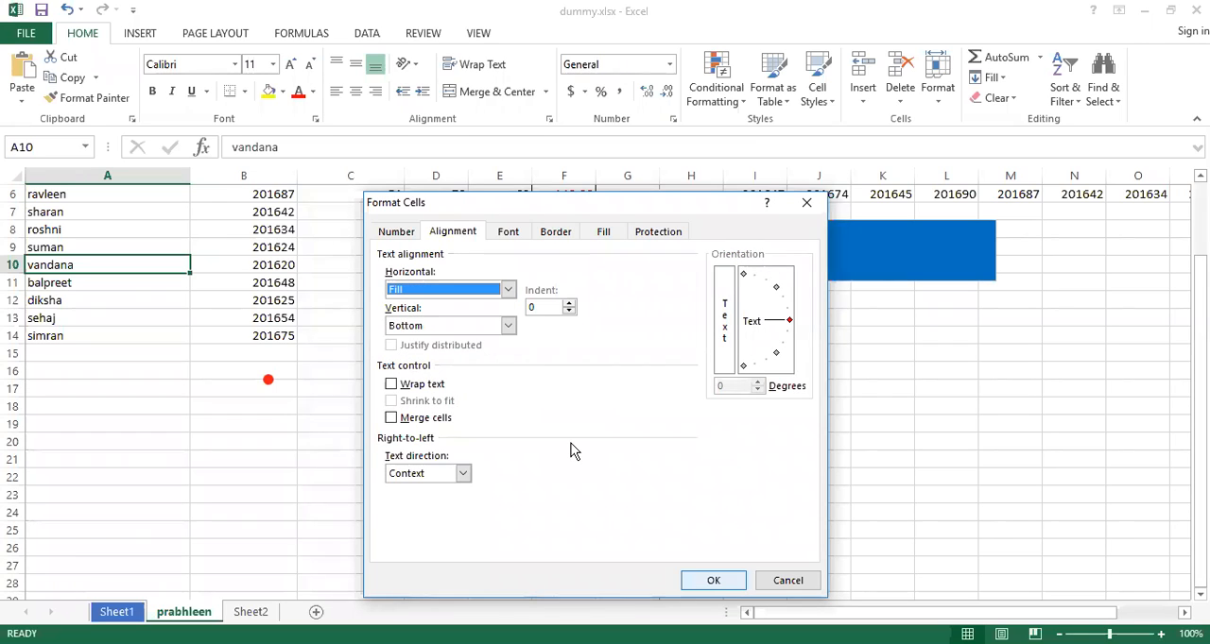
pyautogui.click(713, 580)
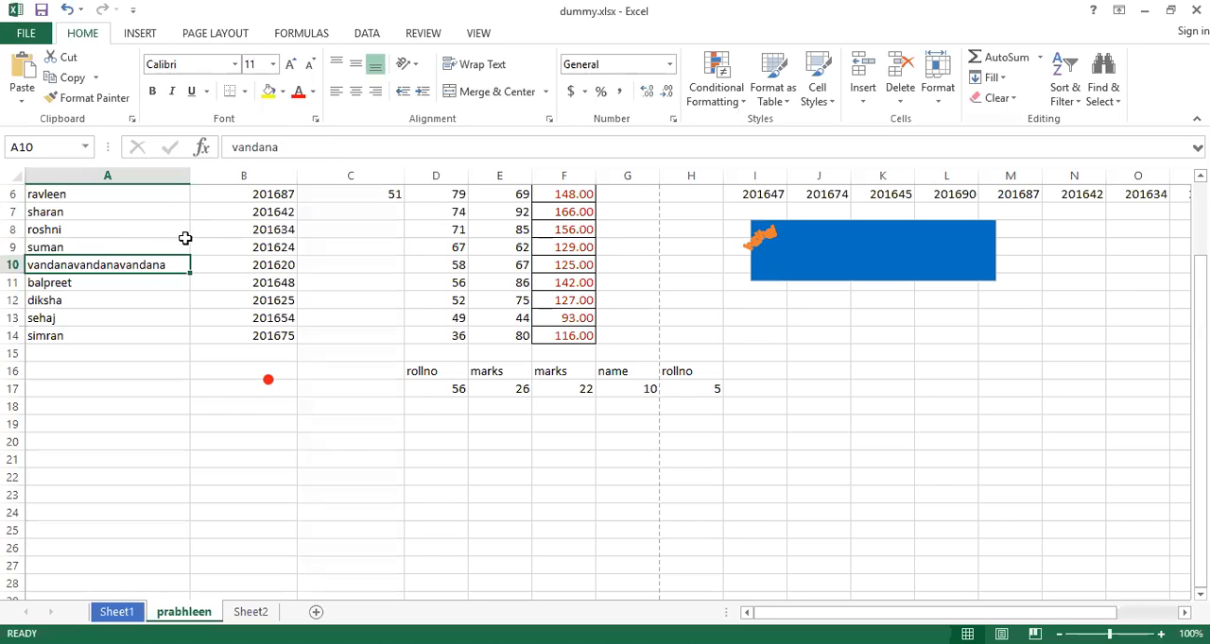
# Append 1 to the name in cell A10, and undo that edit together with the Fill alignment
pyautogui.click(281, 152)
pyautogui.write('1')
pyautogui.press('Return')
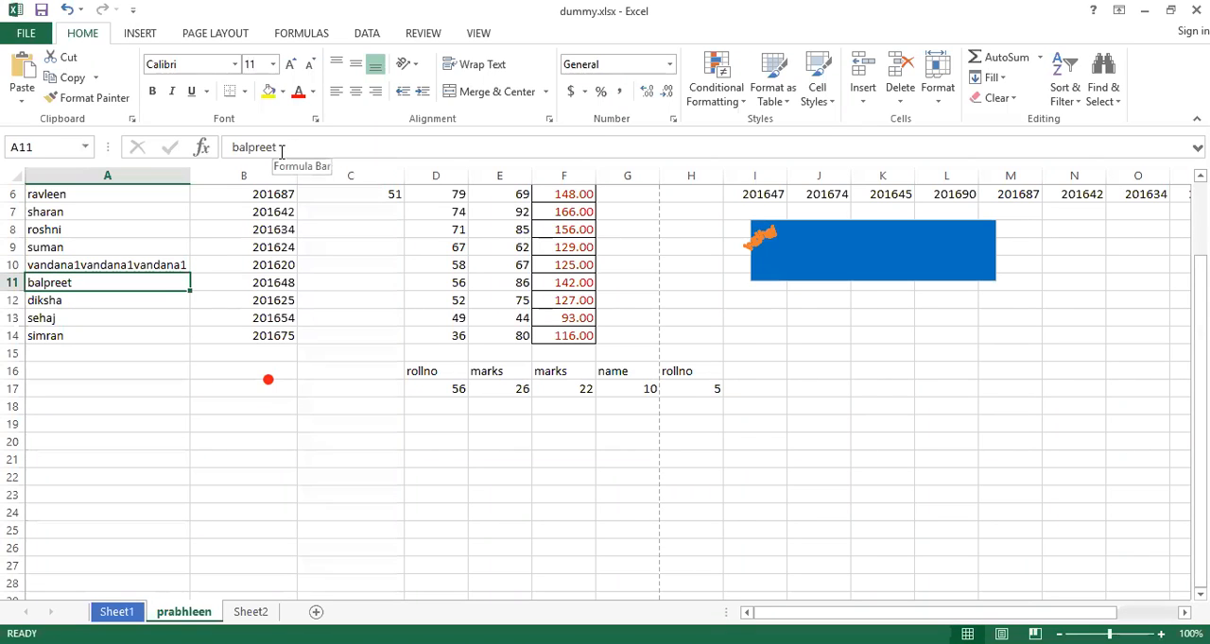
pyautogui.press('Up')
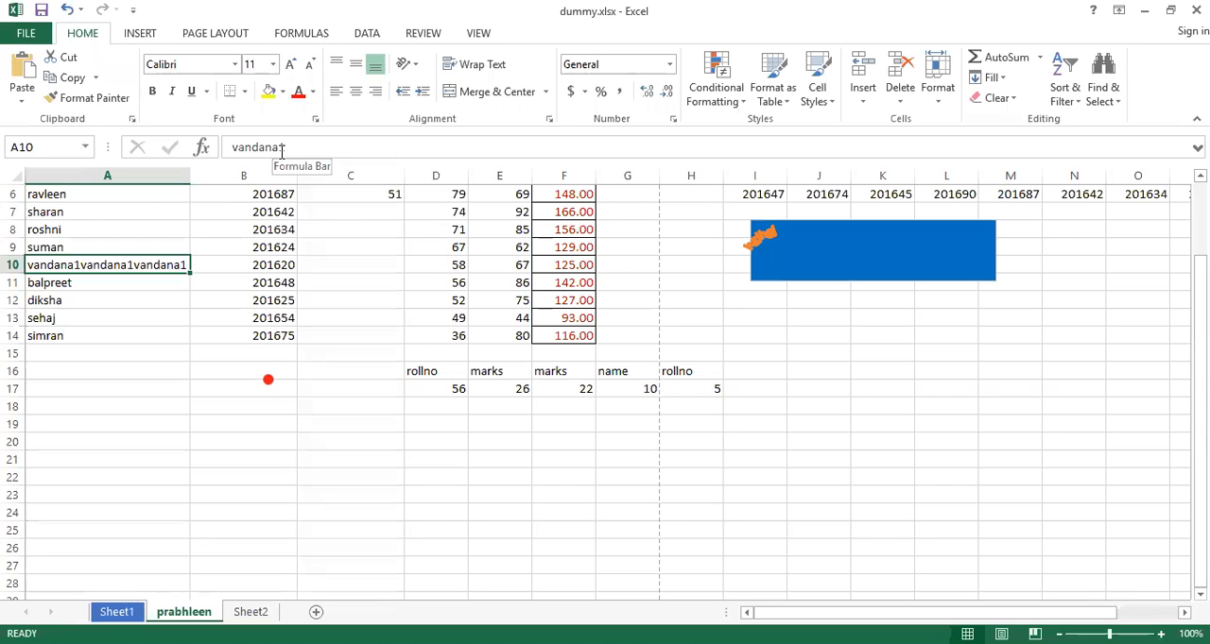
pyautogui.hotkey('ctrl', 'z')
pyautogui.hotkey('ctrl', 'z')
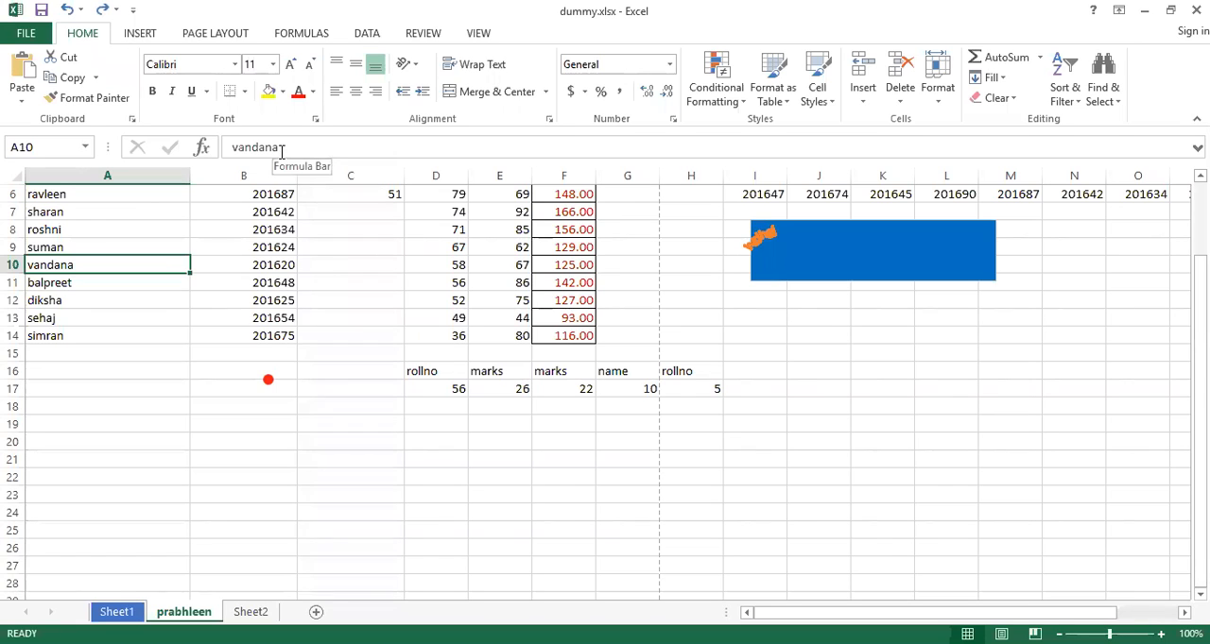
# Set the horizontal text alignment of cell A10 to Justify in Format Cells
pyautogui.rightClick(117, 263)
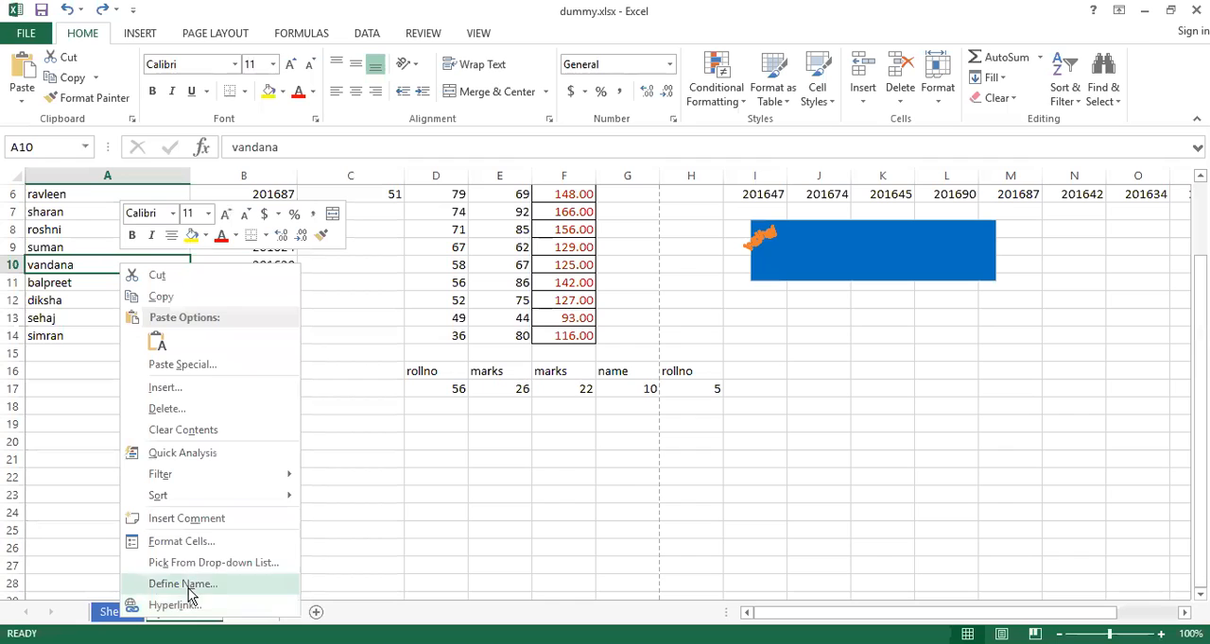
pyautogui.click(213, 545)
pyautogui.moveTo(292, 248); pyautogui.dragTo(516, 122)
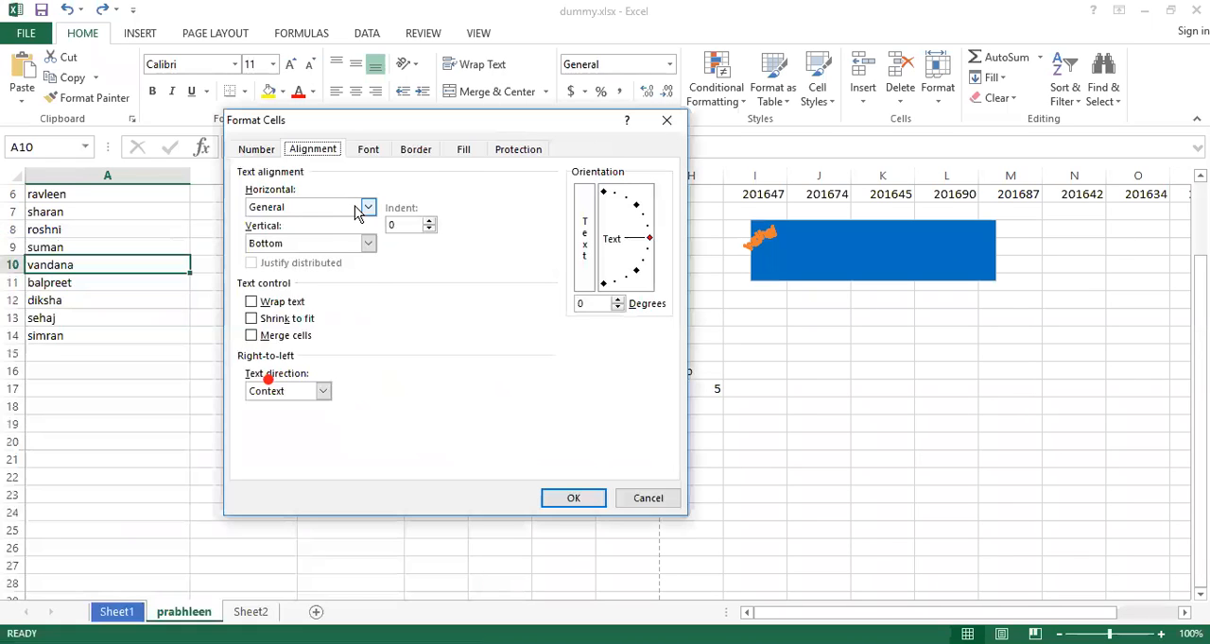
pyautogui.click(368, 208)
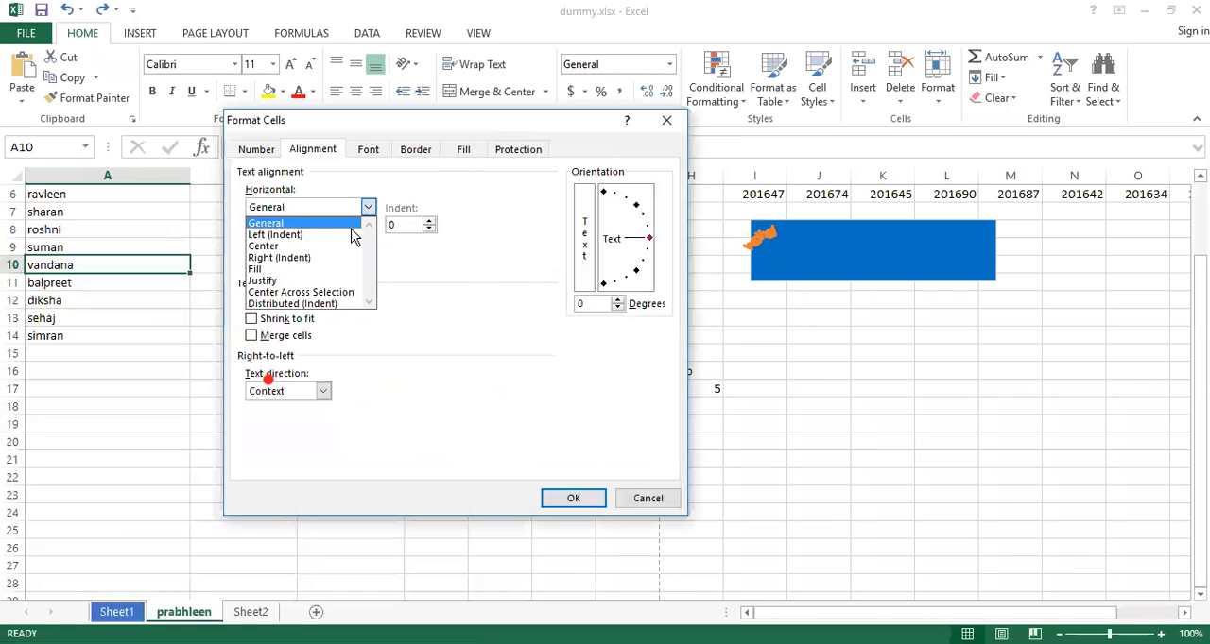
pyautogui.click(292, 281)
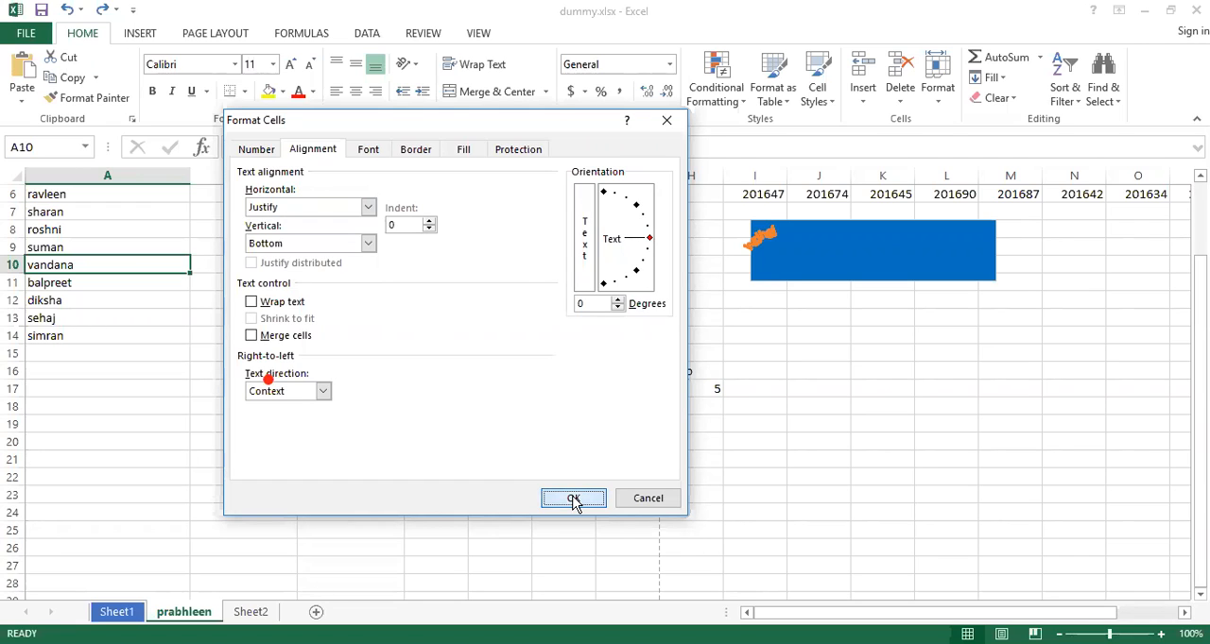
pyautogui.click(573, 501)
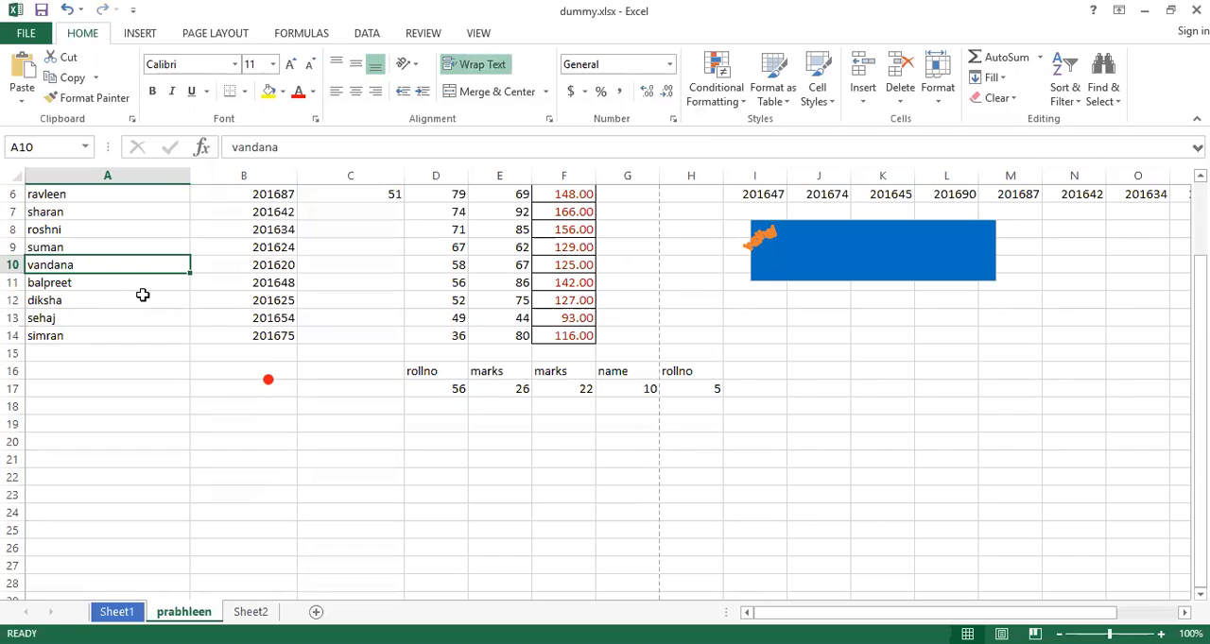
# Append the filler text "ghfjhuoihojopjiugujhiohugujhihiuhiohoihiojioihio" to the name in cell A10
pyautogui.rightClick(75, 271)
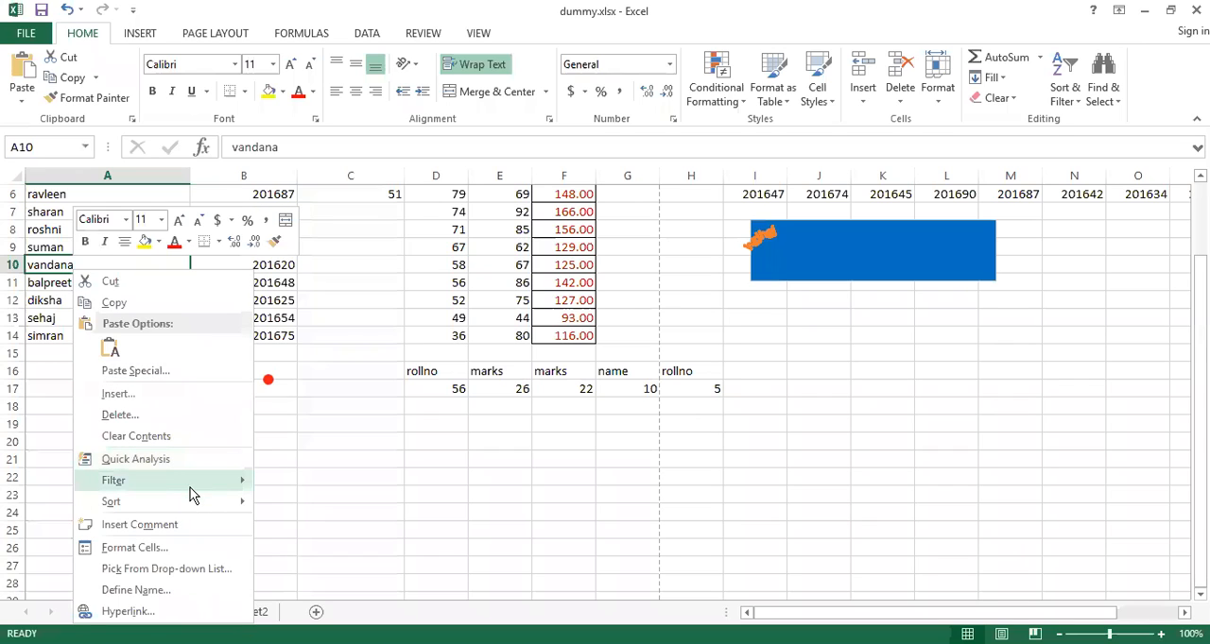
pyautogui.moveTo(193, 495)
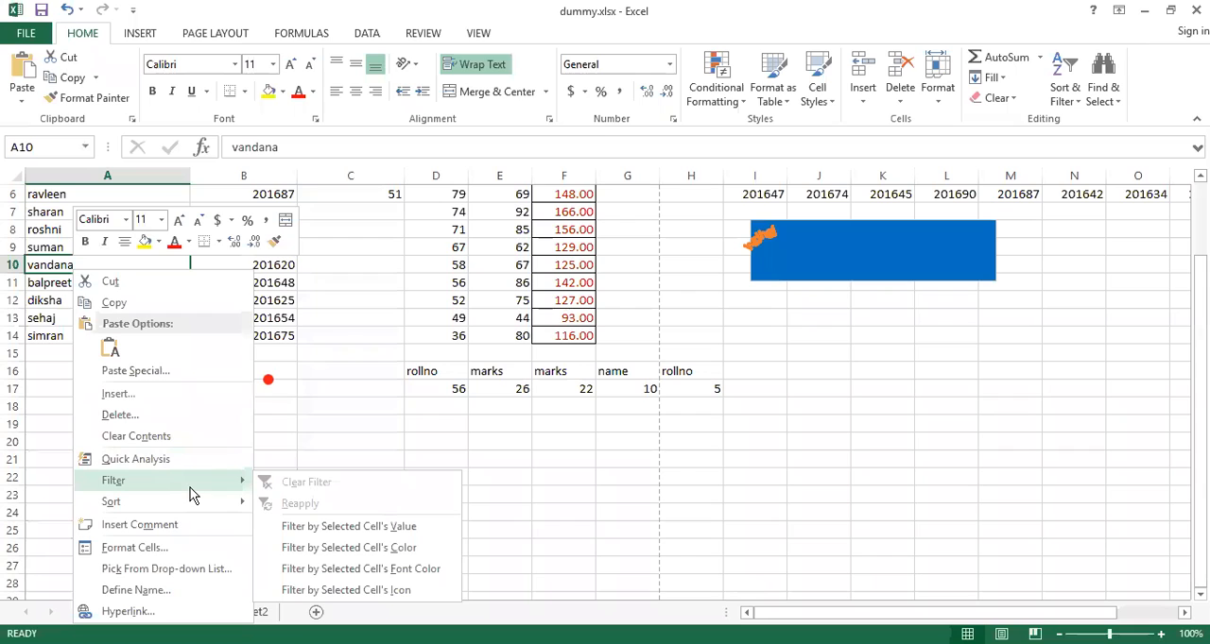
pyautogui.click(79, 265)
pyautogui.doubleClick(79, 265)
pyautogui.write('ghfjhuoihojopjiugu')
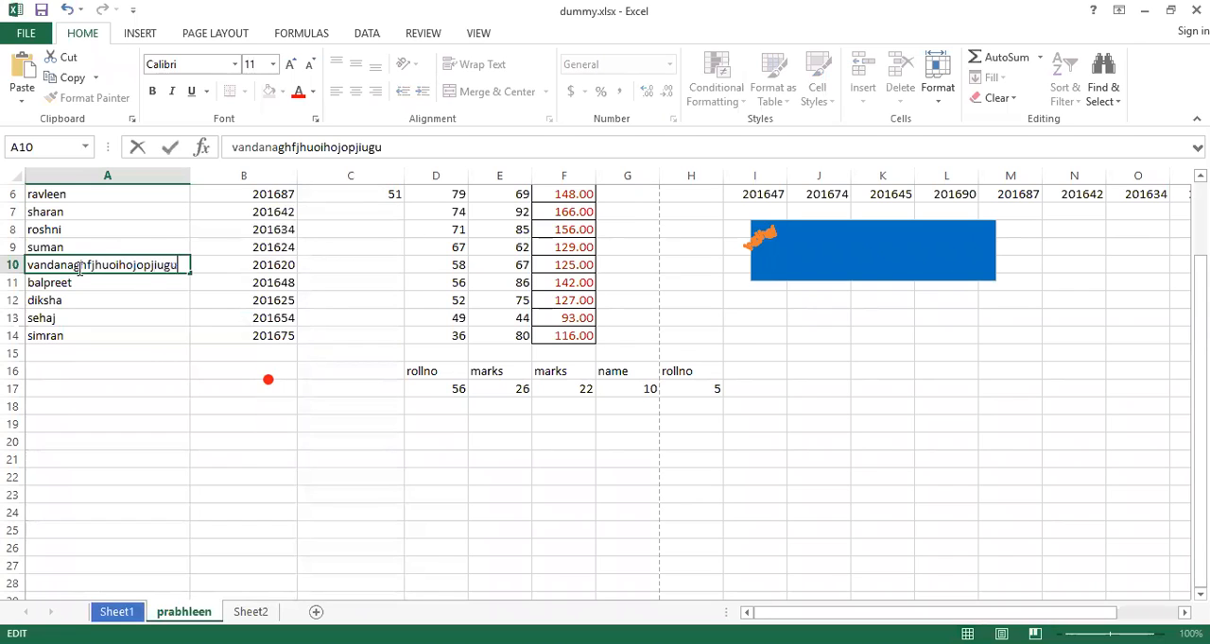
pyautogui.write('jhiohugujhihiuhiohoihiojioihio')
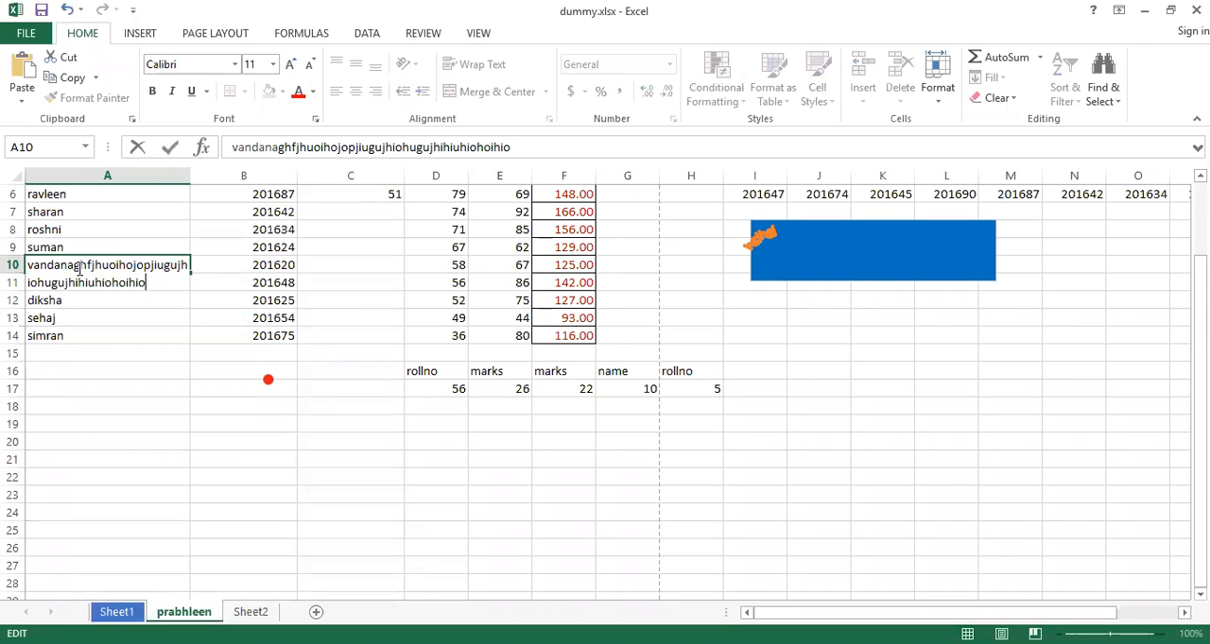
pyautogui.press('Return')
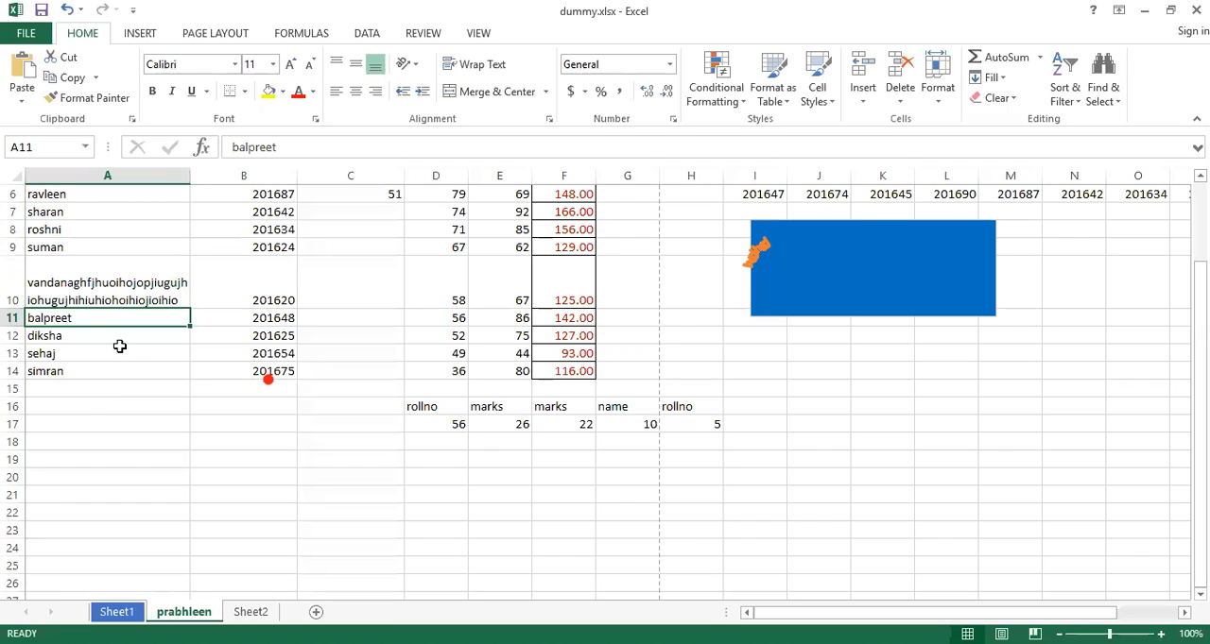
# Left-align cell A10, and undo both the left alignment and the appended filler text
pyautogui.click(133, 291)
pyautogui.click(337, 92)
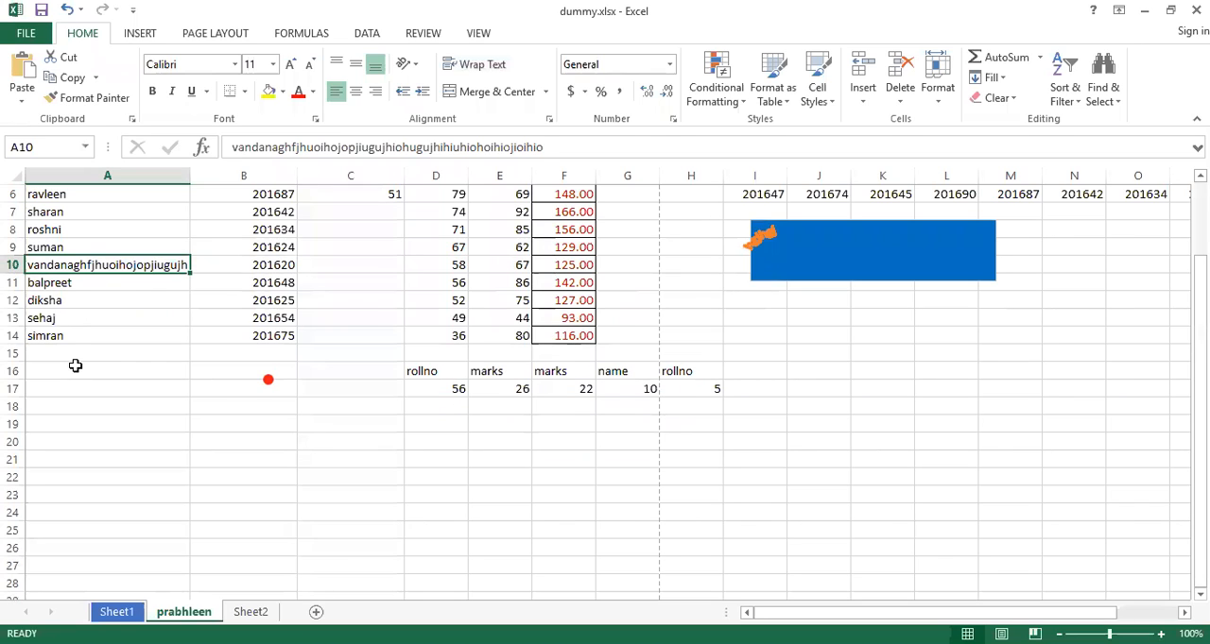
pyautogui.hotkey('alt', 'h')
pyautogui.press('w')
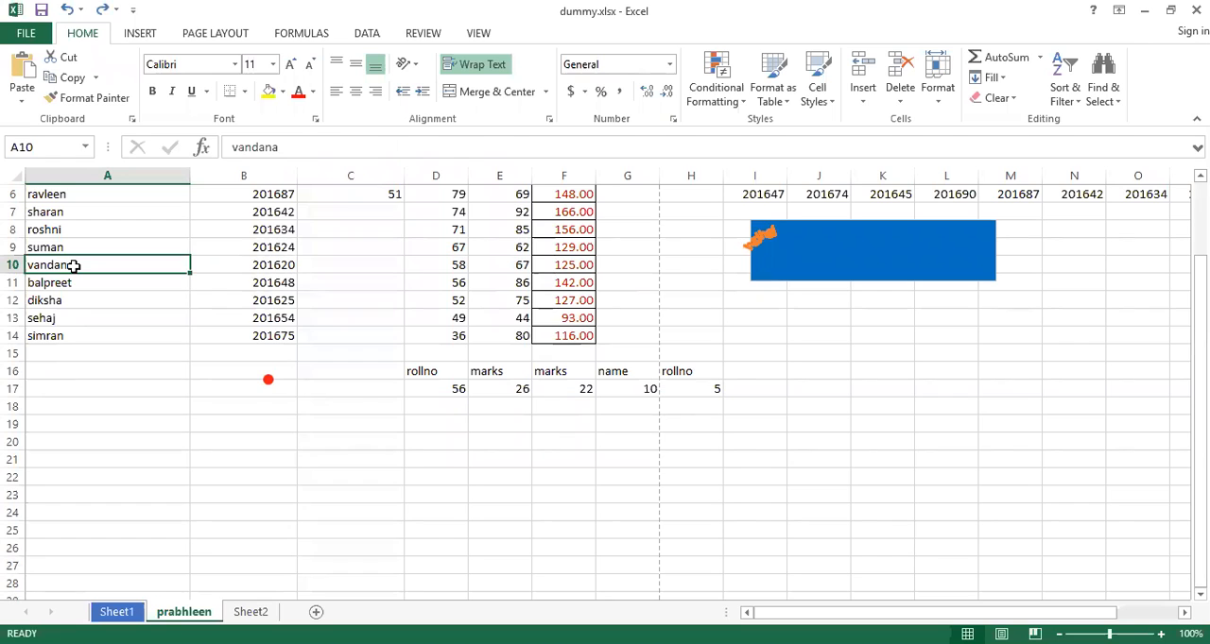
# Set the horizontal text alignment of cell A10 to Center Across Selection in Format Cells
pyautogui.hotkey('shift', 'F10')
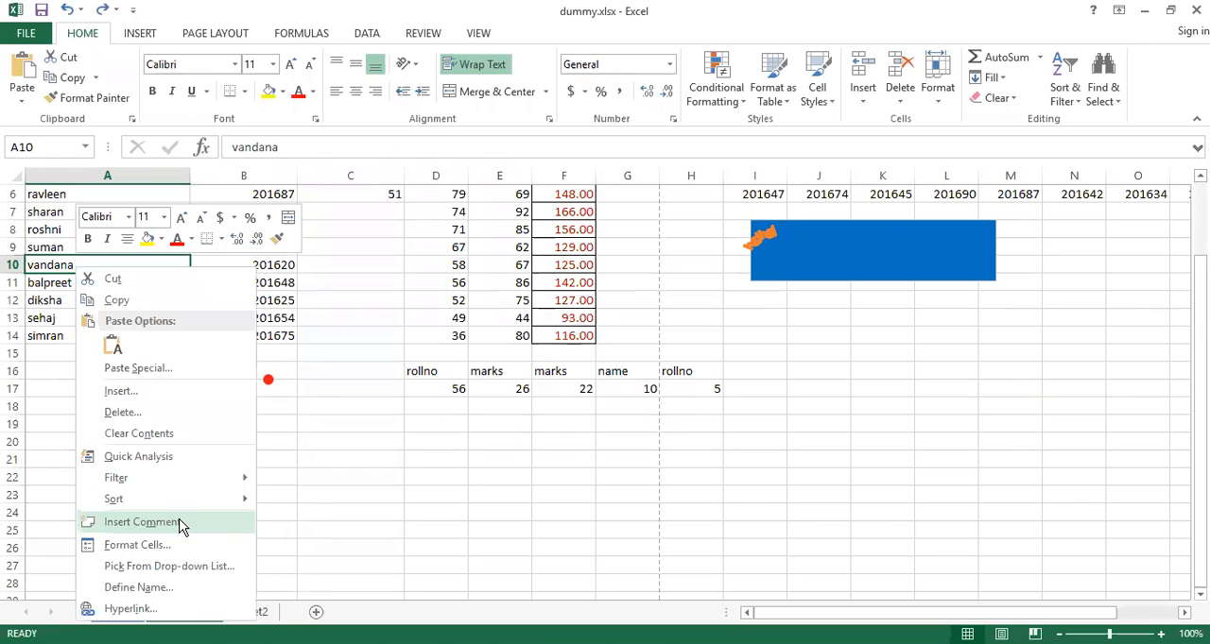
pyautogui.click(170, 548)
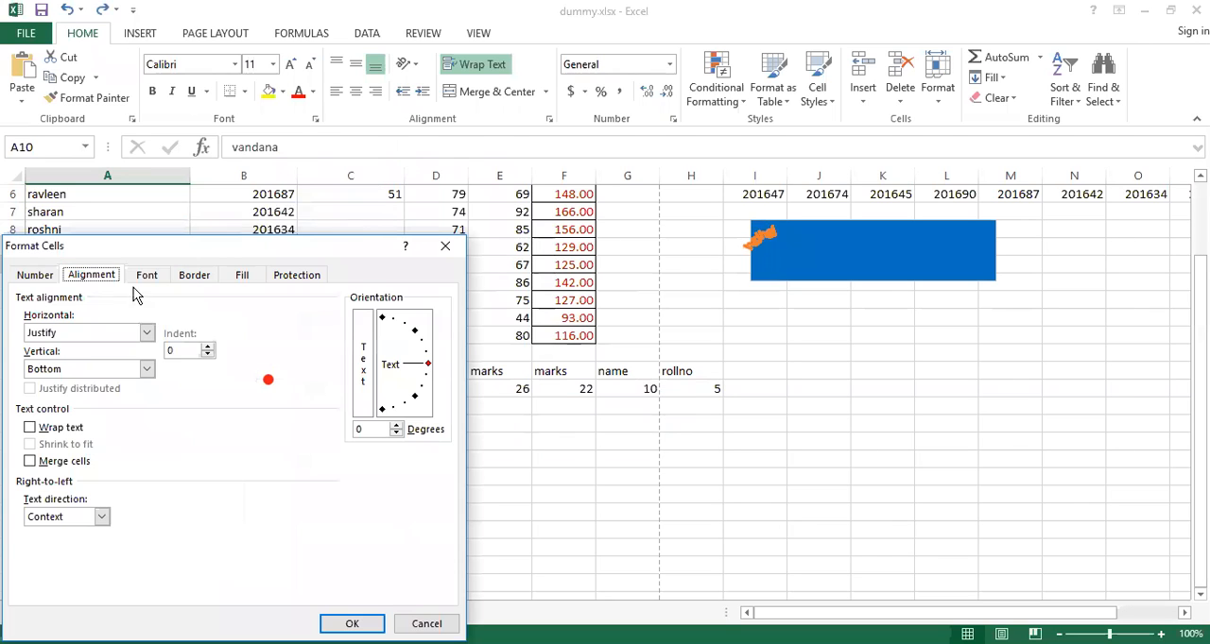
pyautogui.moveTo(349, 250); pyautogui.dragTo(511, 135)
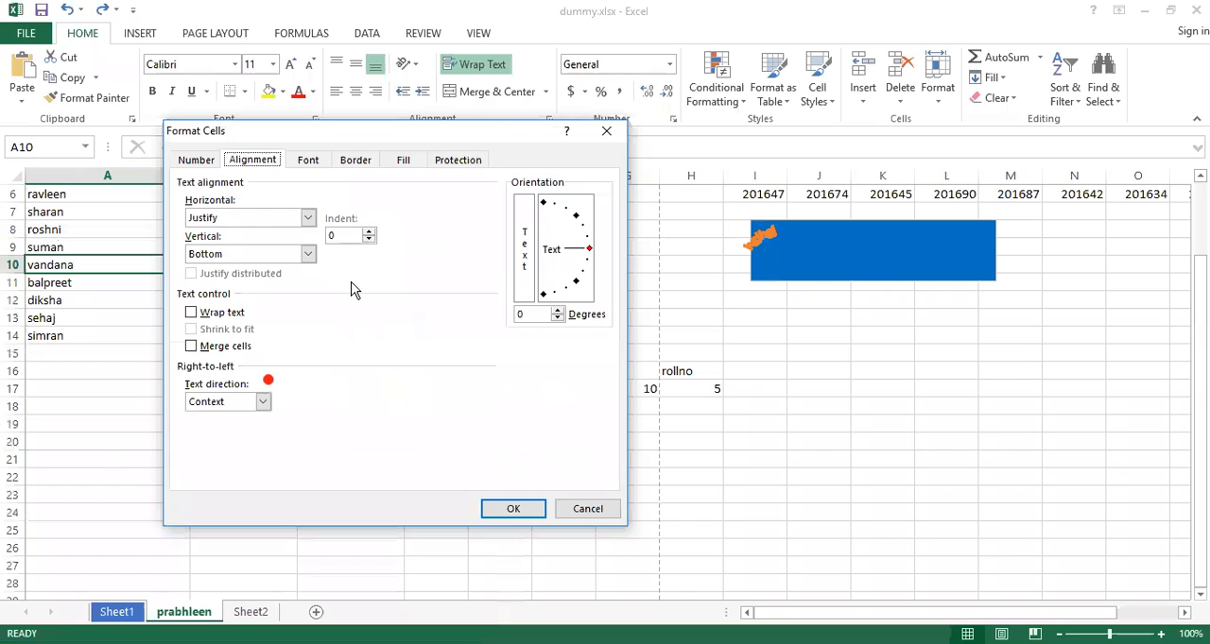
pyautogui.click(308, 217)
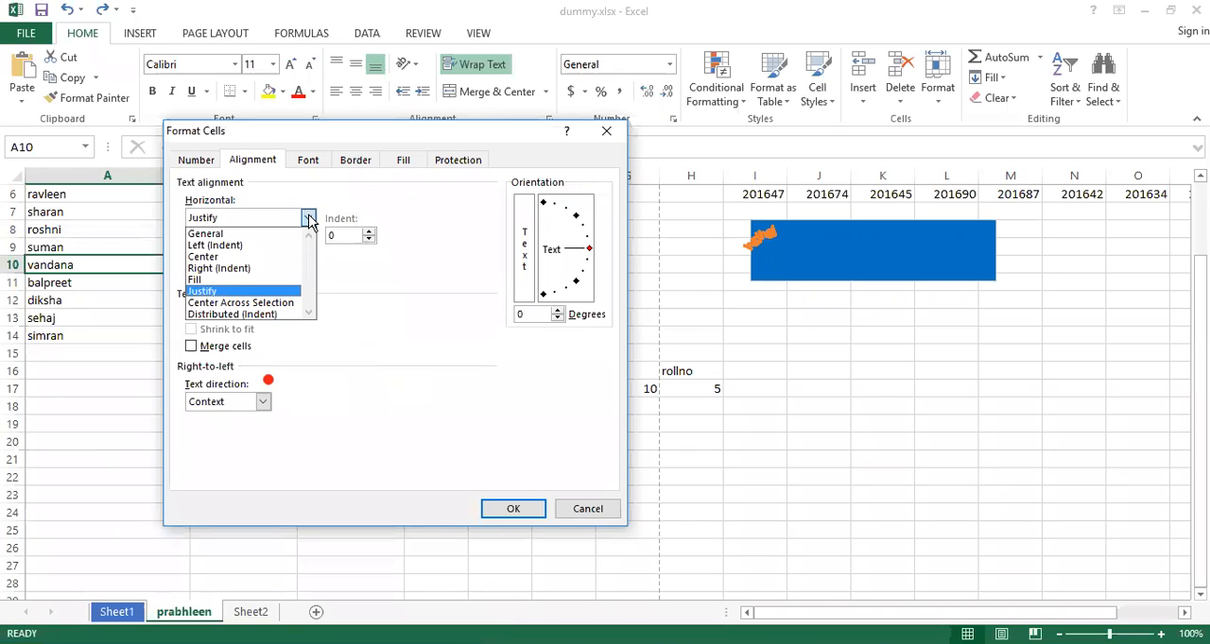
pyautogui.click(268, 303)
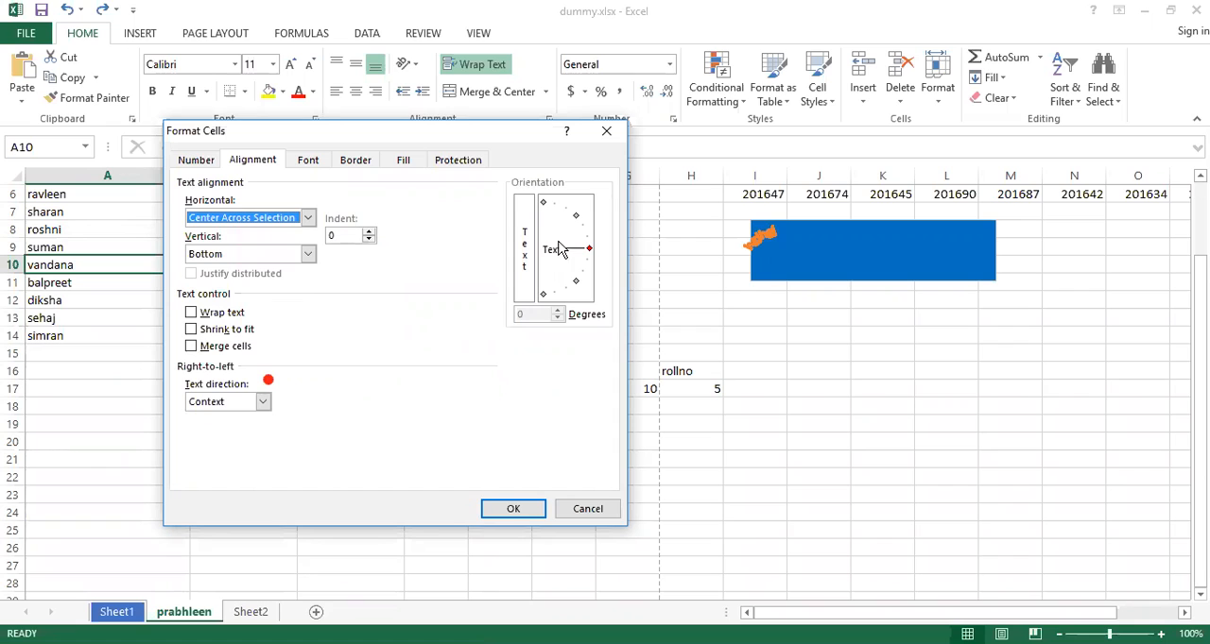
pyautogui.click(307, 218)
pyautogui.click(227, 247)
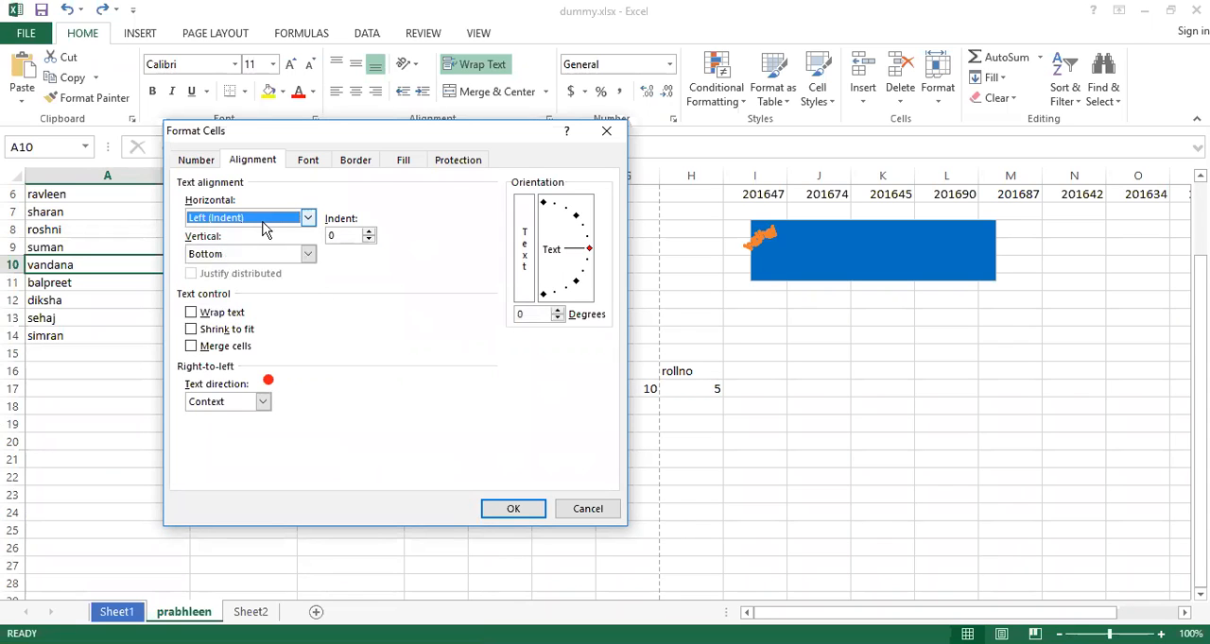
pyautogui.click(307, 218)
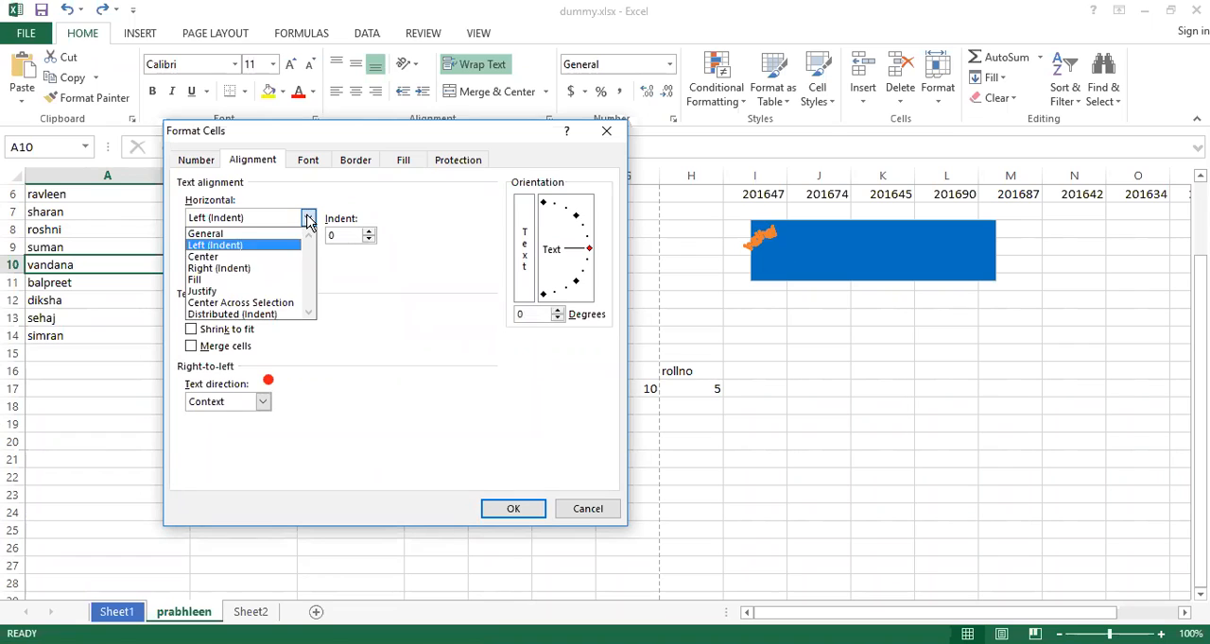
pyautogui.click(231, 303)
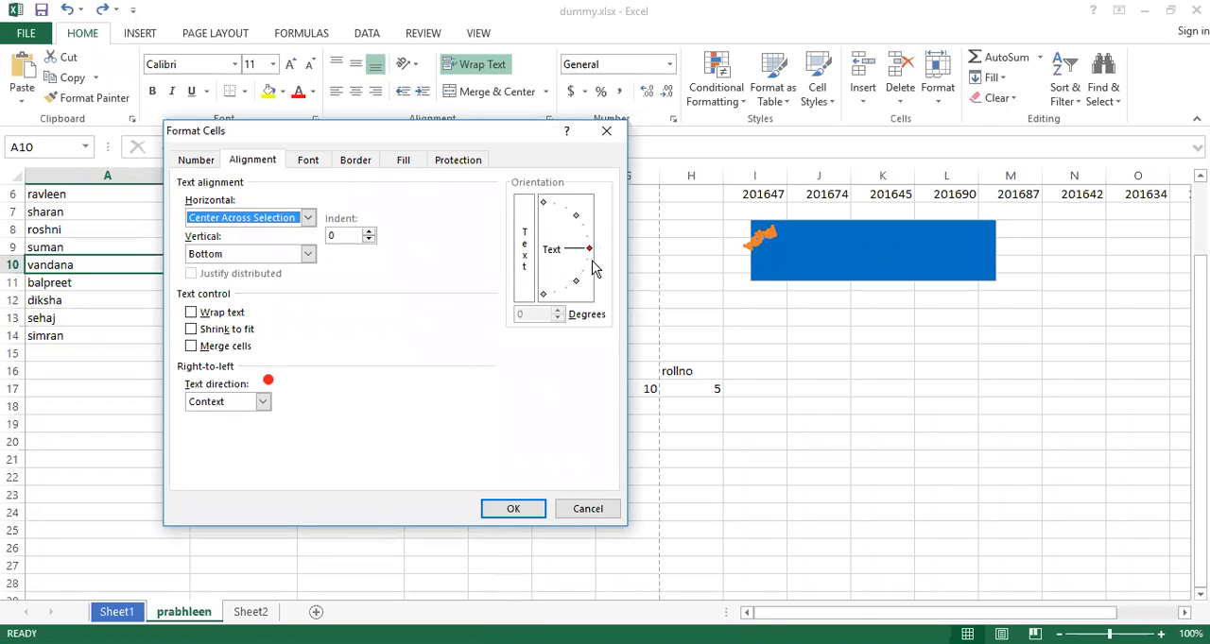
pyautogui.click(308, 219)
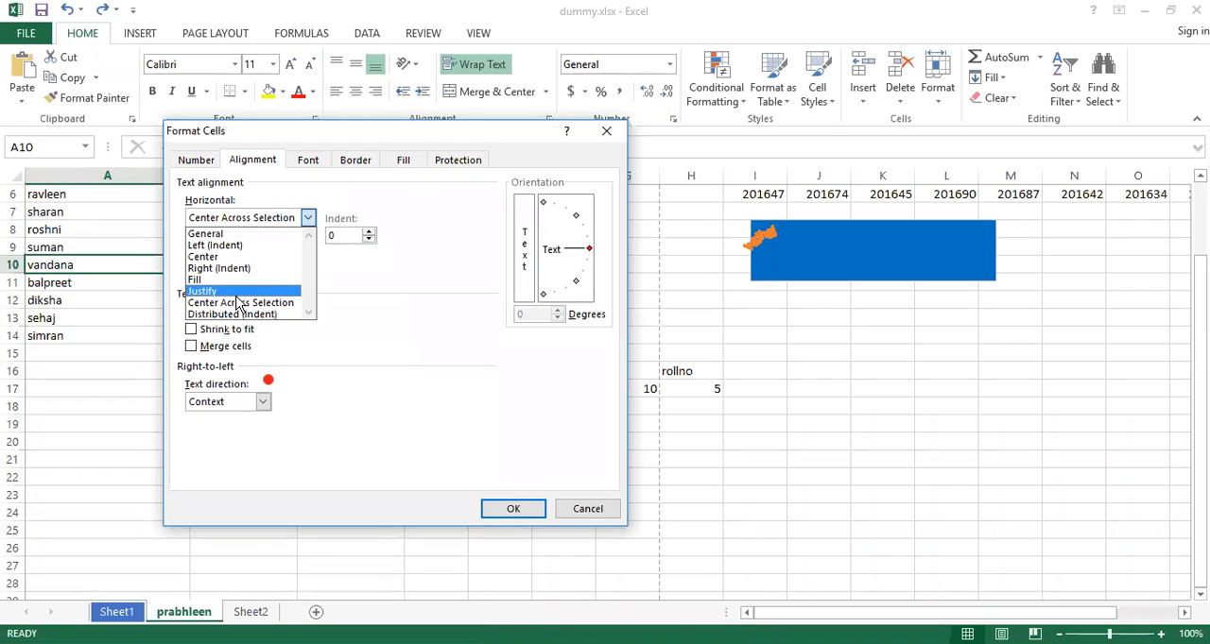
pyautogui.click(233, 304)
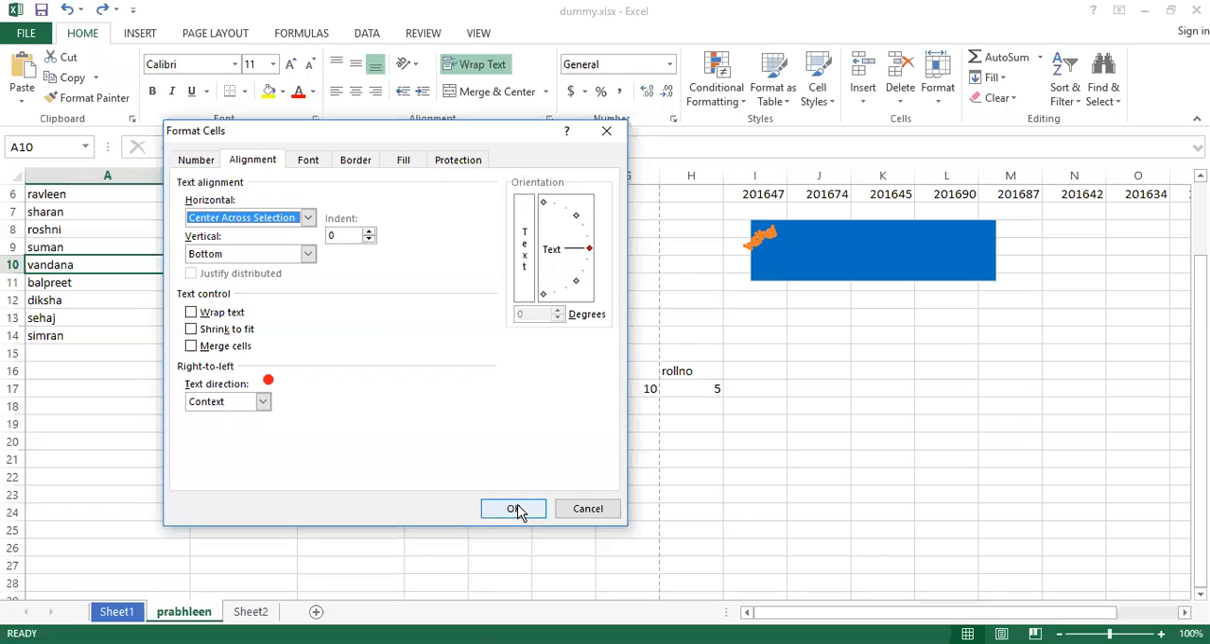
pyautogui.click(518, 510)
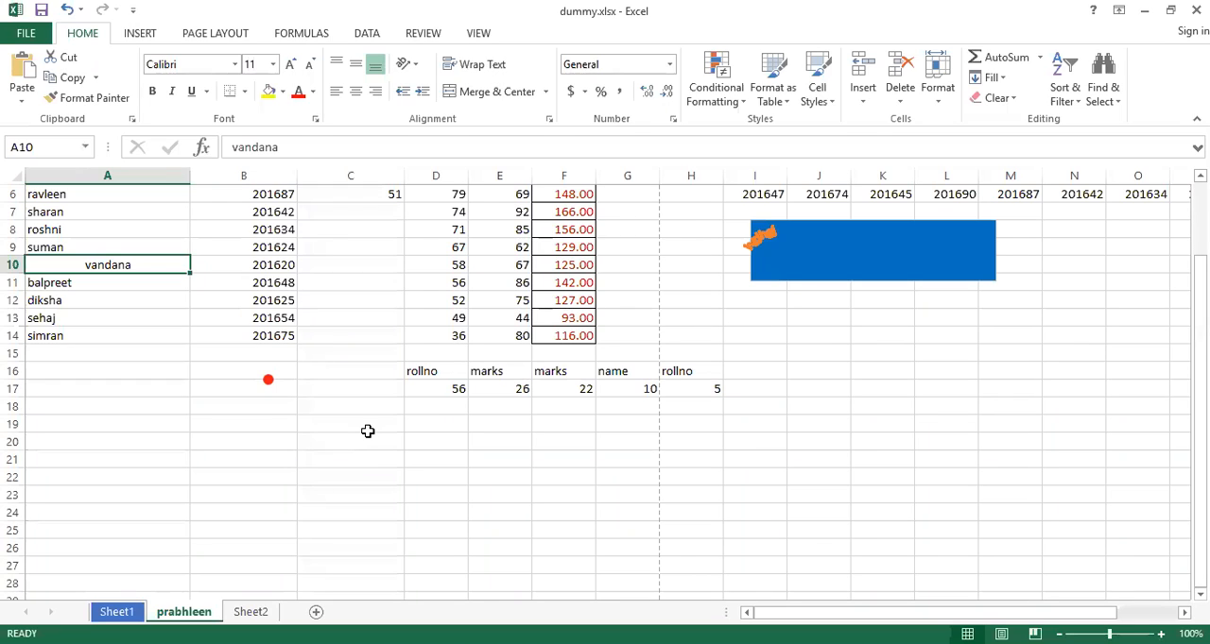
# Set the vertical text alignment of cell A10 to Distributed in Format Cells
pyautogui.rightClick(93, 265)
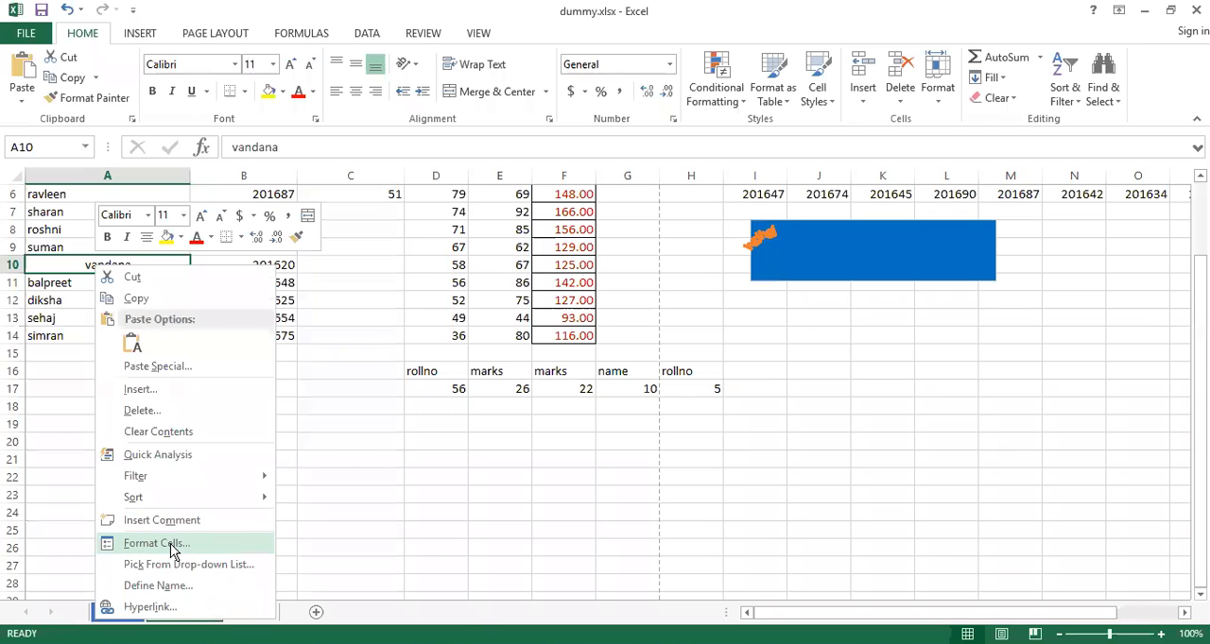
pyautogui.click(156, 543)
pyautogui.moveTo(312, 245); pyautogui.dragTo(558, 142)
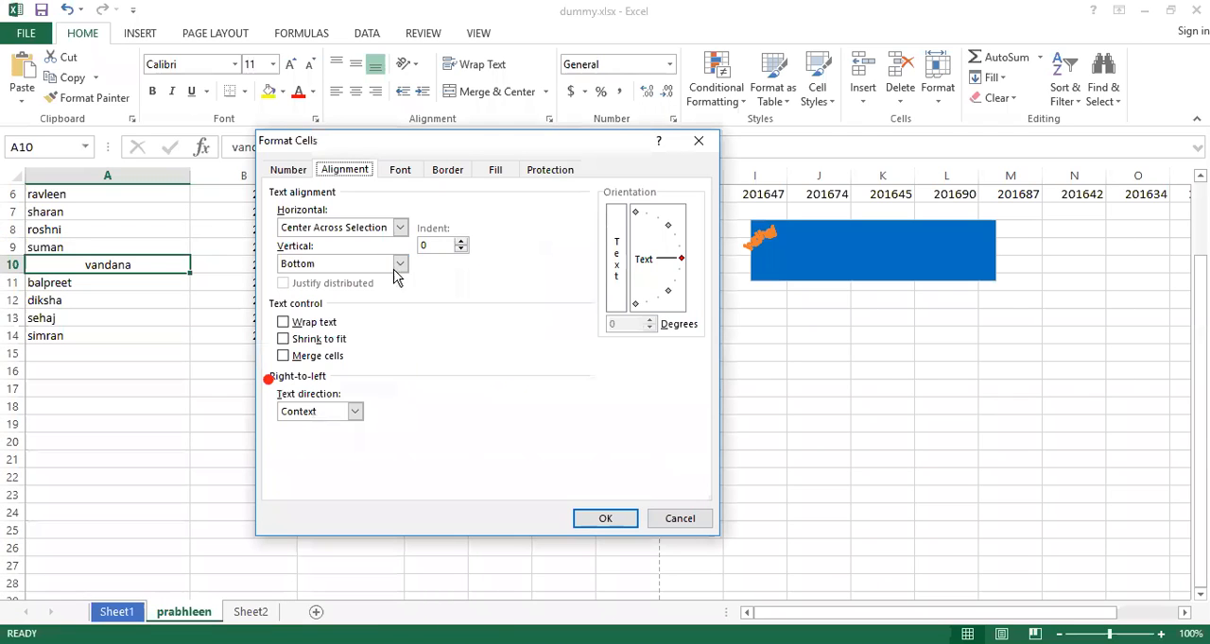
pyautogui.click(404, 266)
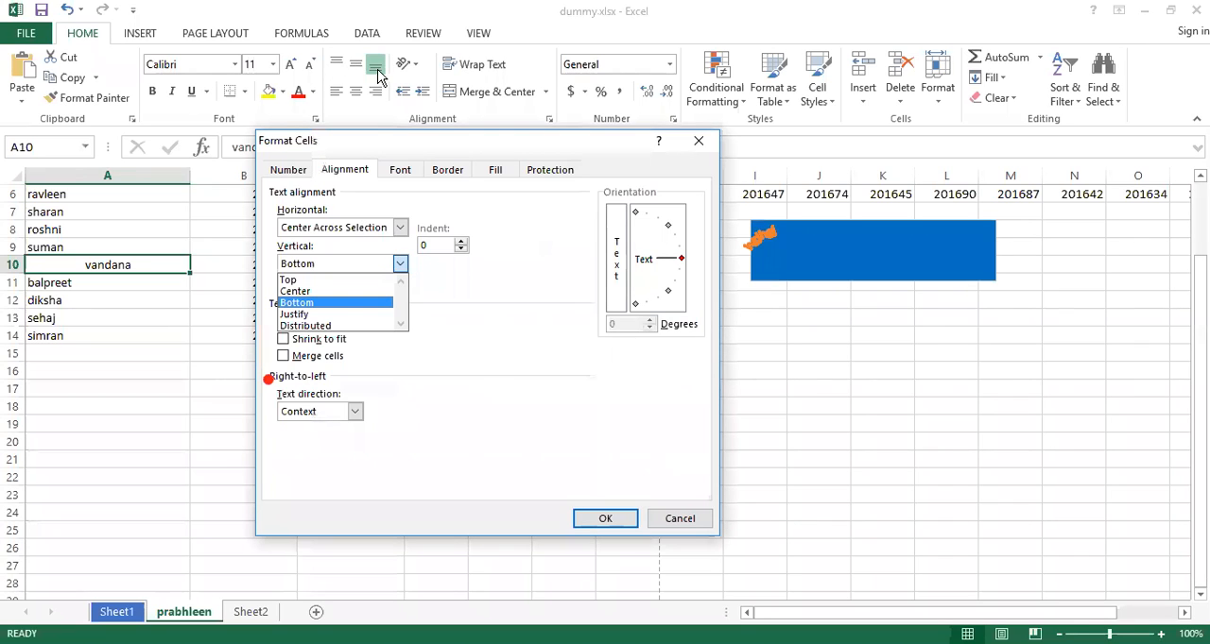
pyautogui.click(344, 326)
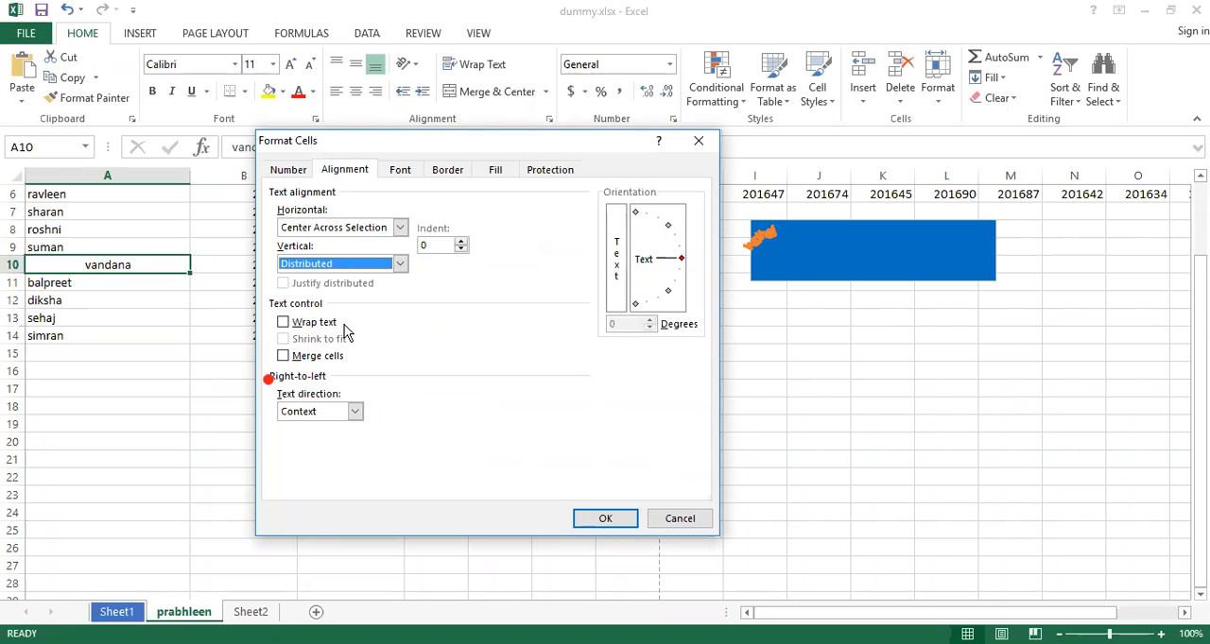
pyautogui.click(606, 518)
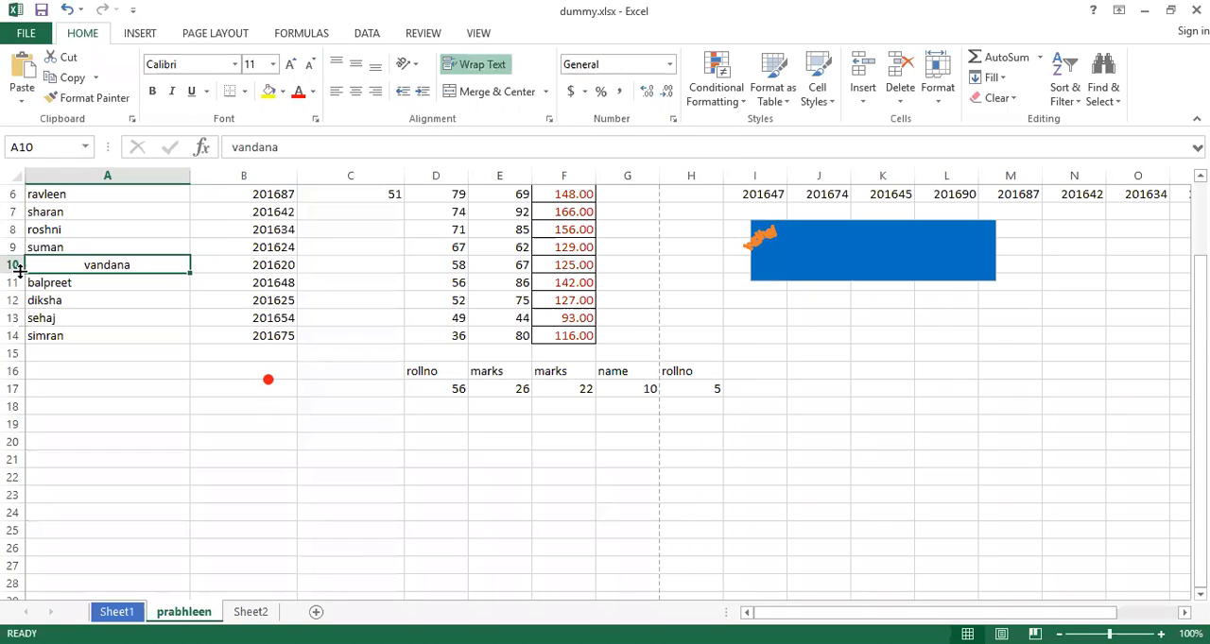
# Enlarge row 10 to many times its standard height, and review the alignment settings of cell A10 in Format Cells
pyautogui.moveTo(18, 273); pyautogui.dragTo(19, 352)
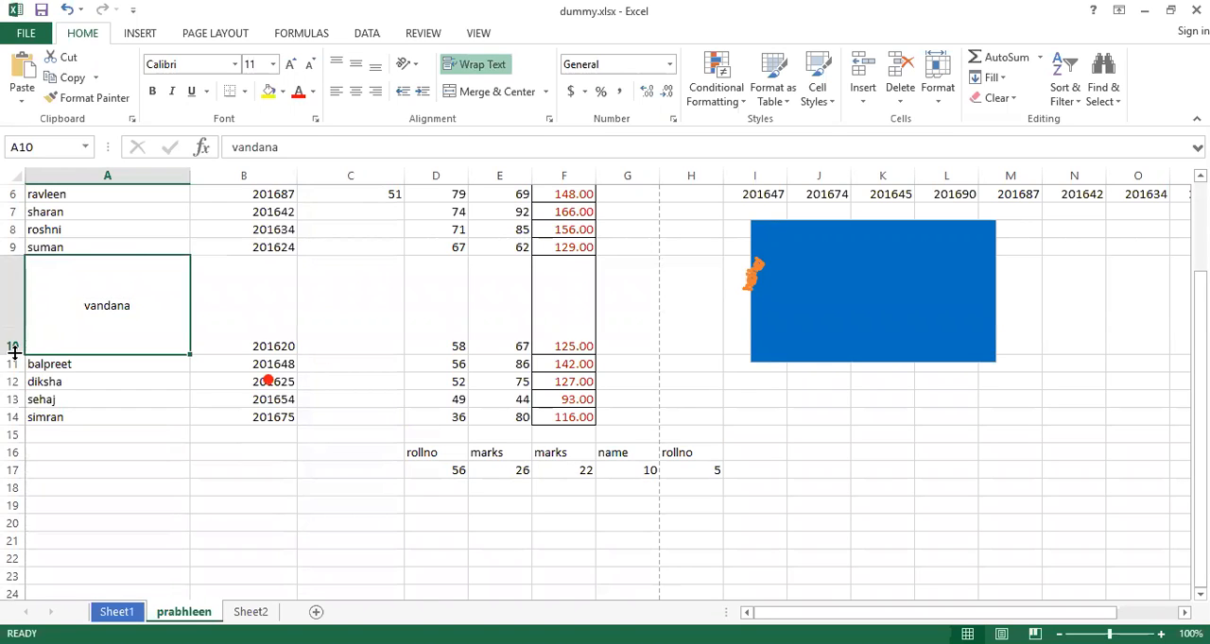
pyautogui.moveTo(13, 354); pyautogui.dragTo(8, 499)
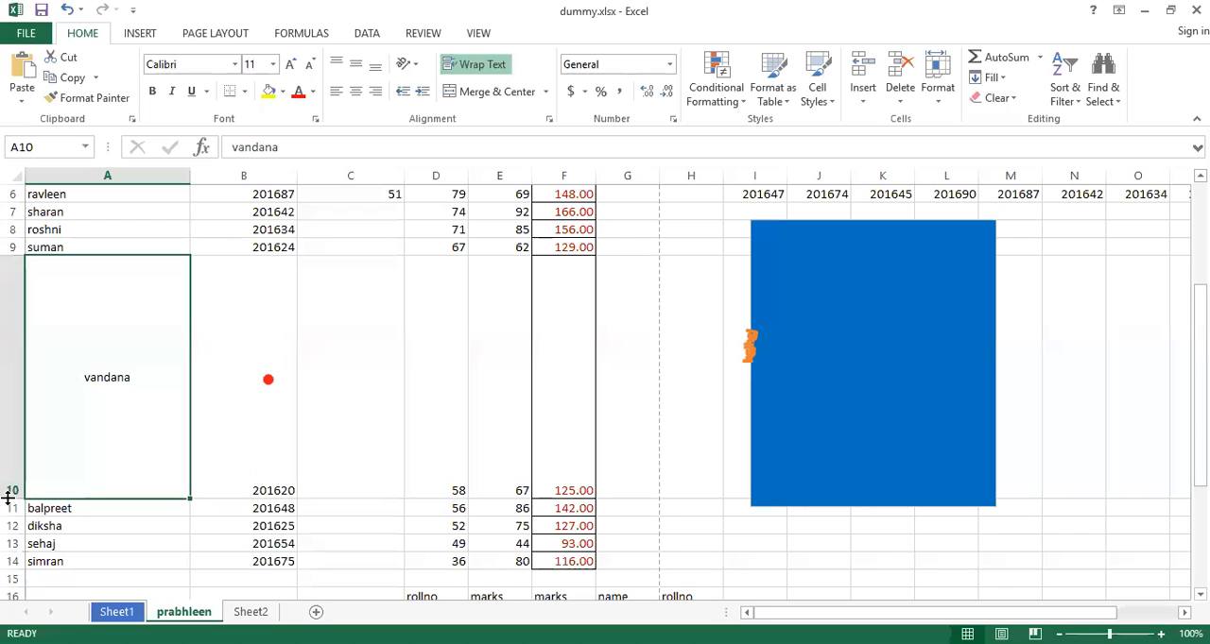
pyautogui.rightClick(98, 427)
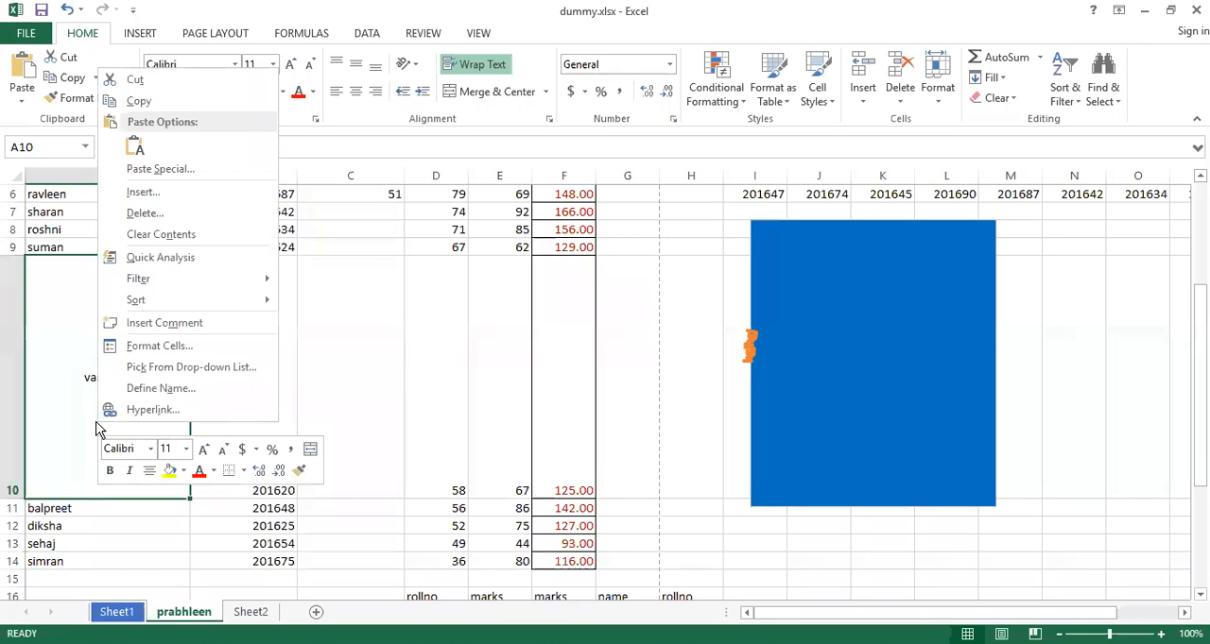
pyautogui.click(162, 347)
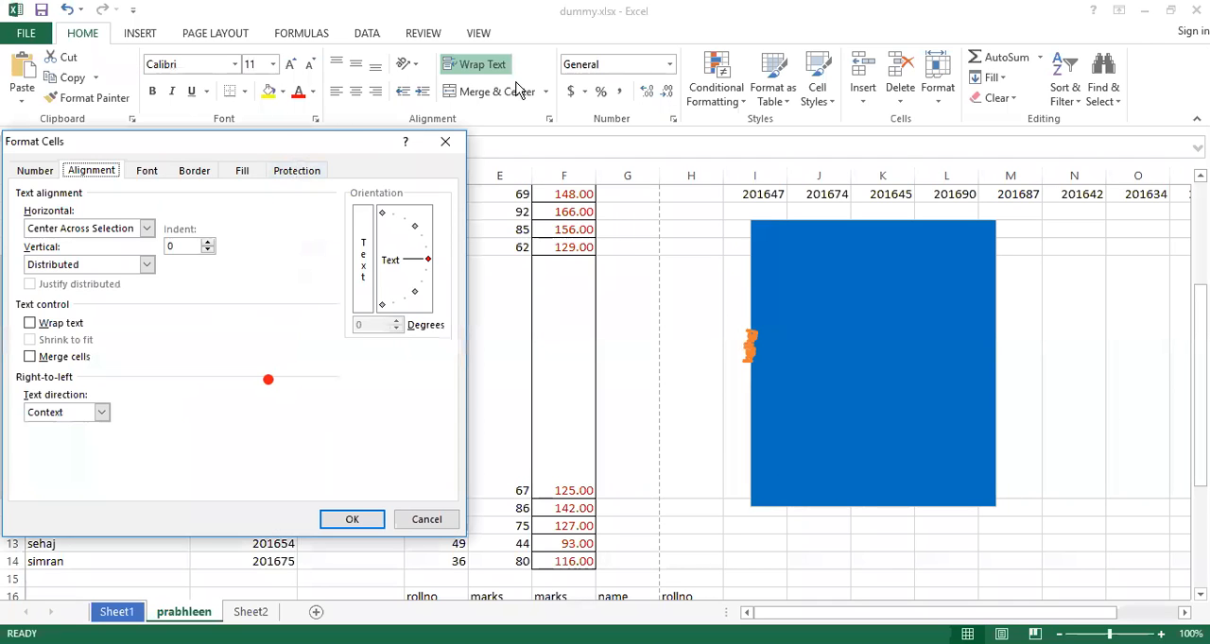
pyautogui.moveTo(317, 151); pyautogui.dragTo(504, 101)
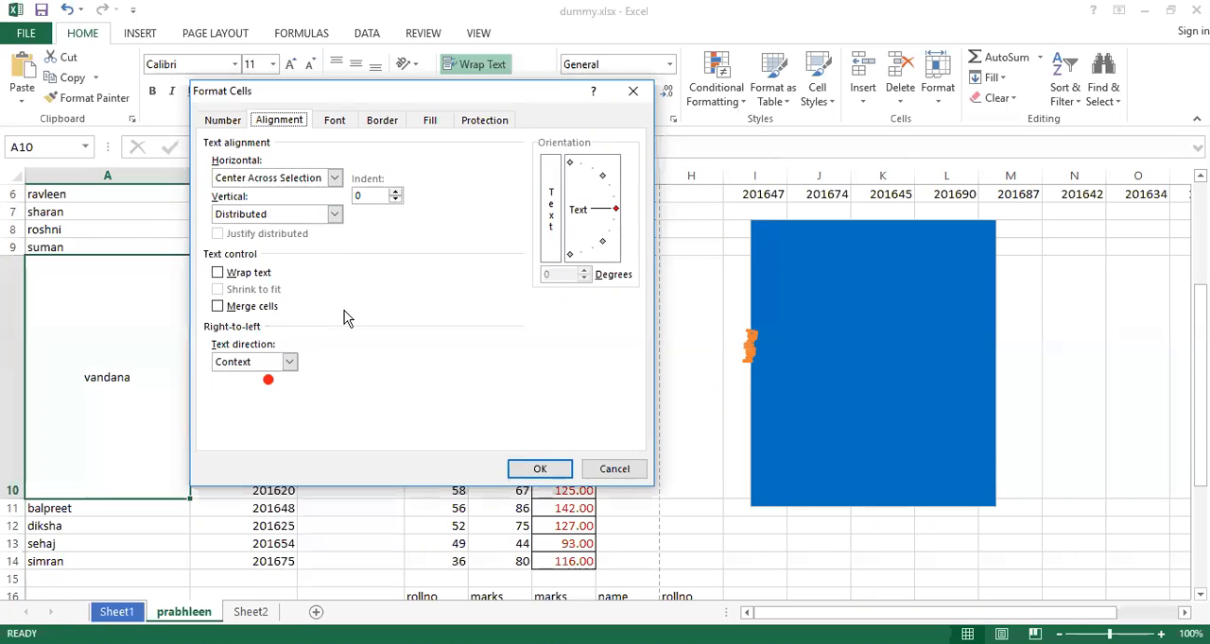
pyautogui.click(566, 470)
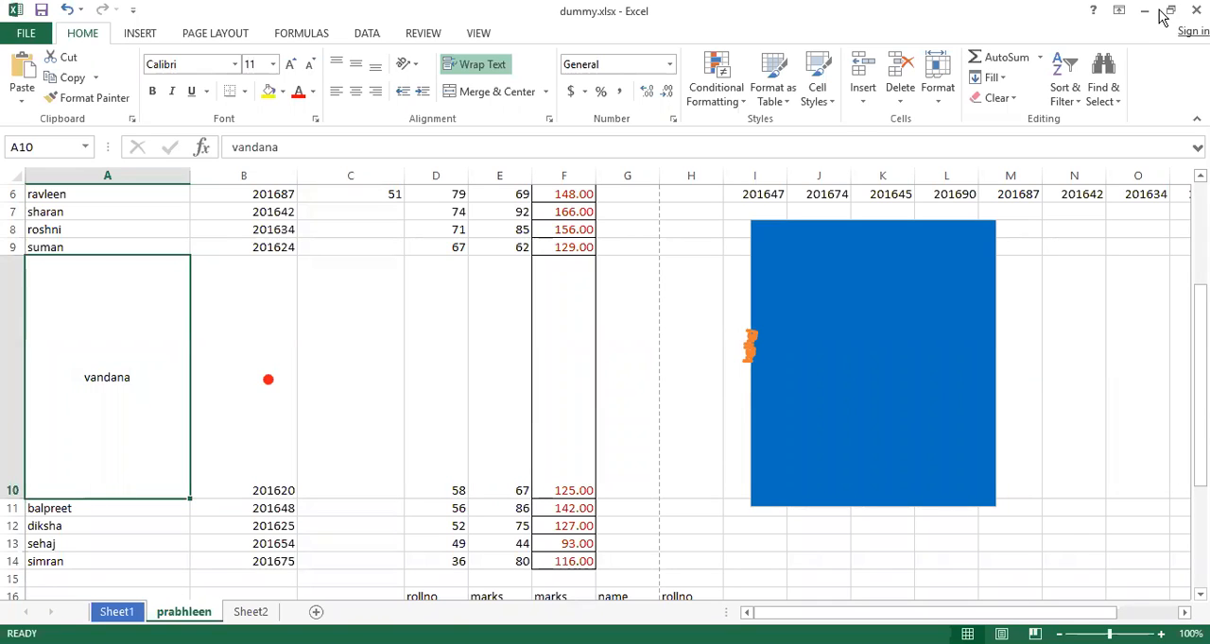
# Close the dummy.xlsx workbook
pyautogui.click(1196, 10)
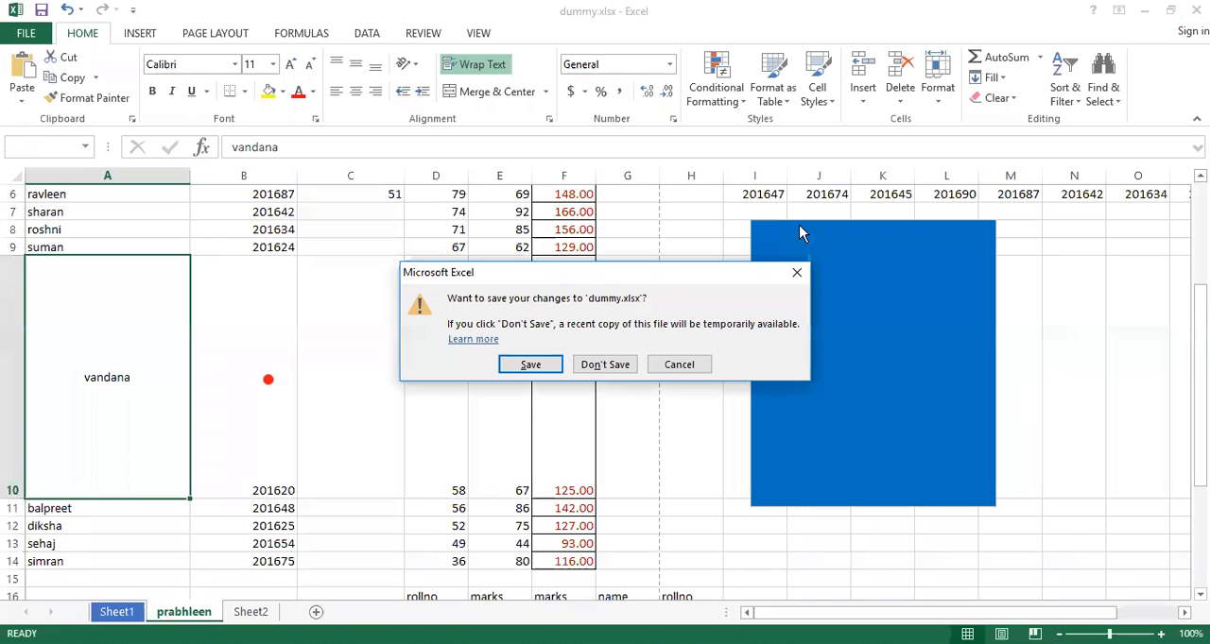